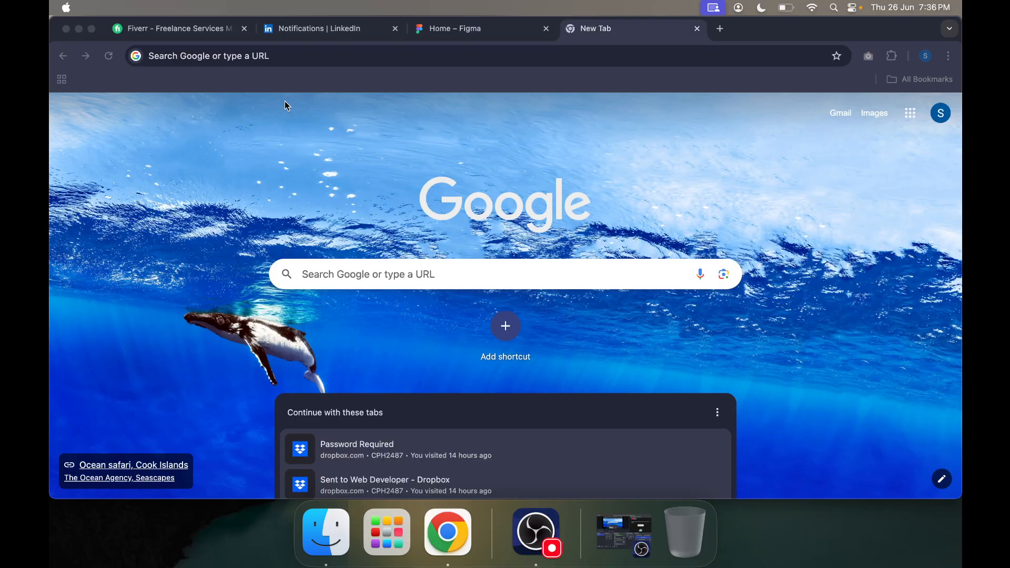
Step: Search the web for "cred" and open the CRED website from the results
{"action": "left_click", "coordinate": [265, 57]}
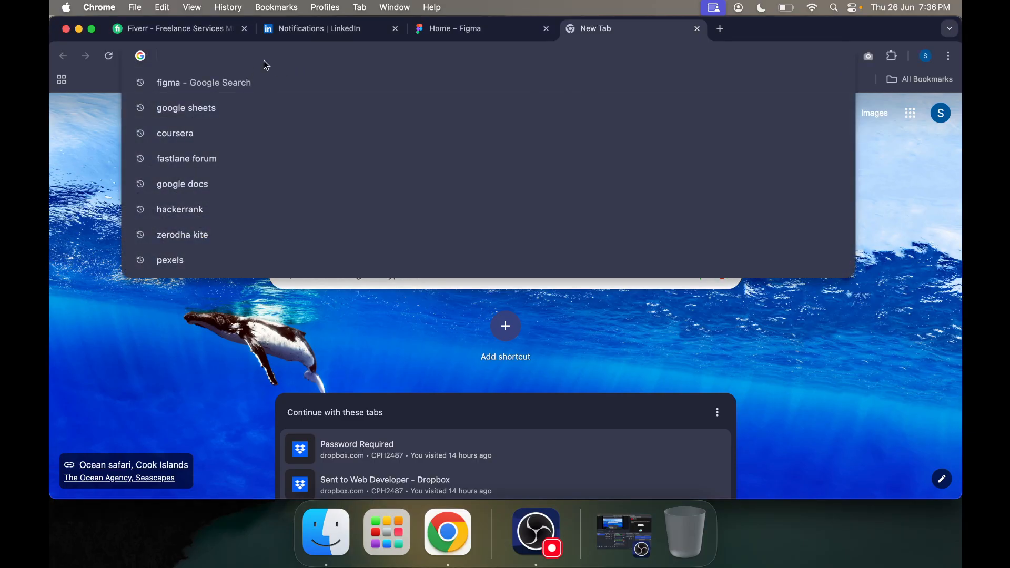
{"action": "type", "text": "cred"}
{"action": "key", "text": "Return"}
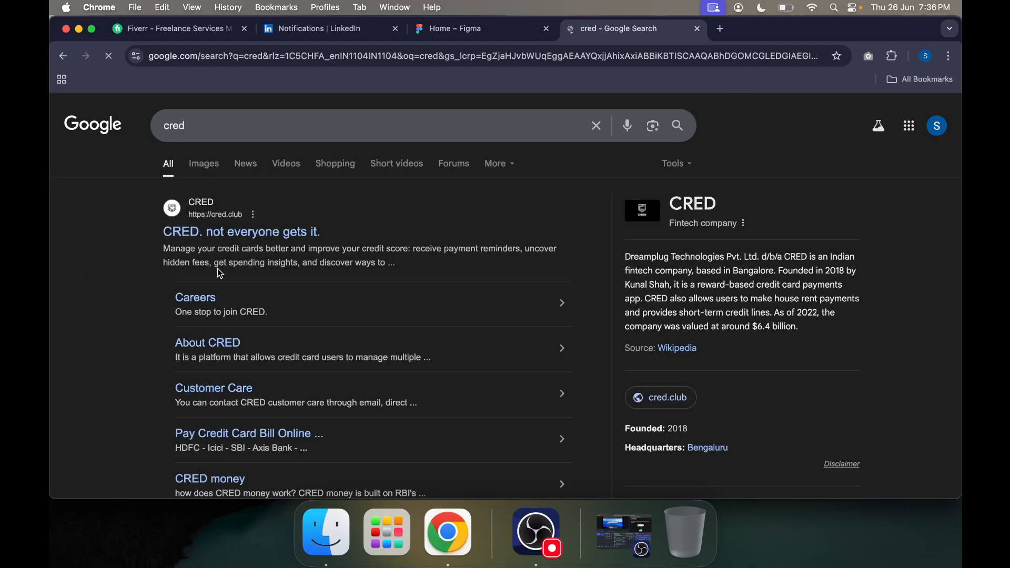
{"action": "left_click", "coordinate": [258, 235]}
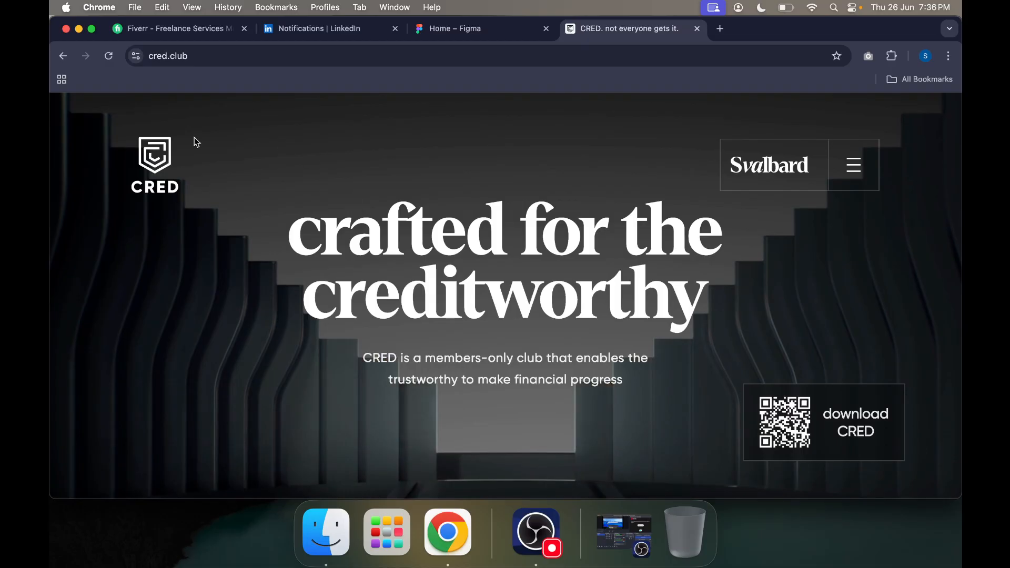
Step: Examine the layout, typography and section design of the CRED home page from the hero down to the footer
{"action": "scroll", "coordinate": [434, 248], "scroll_direction": "down", "scroll_amount": 5}
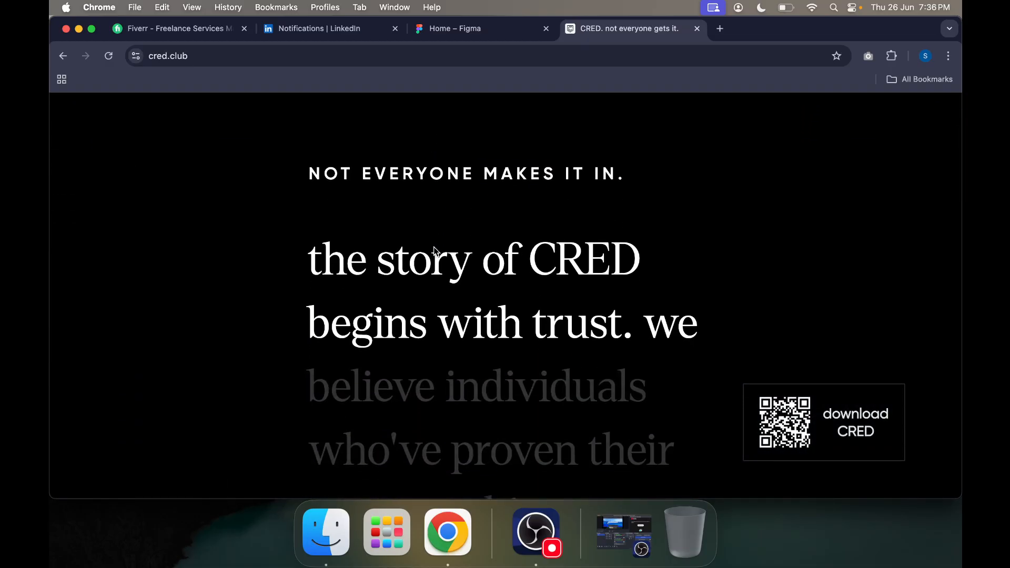
{"action": "scroll", "coordinate": [435, 250], "scroll_direction": "down", "scroll_amount": 10}
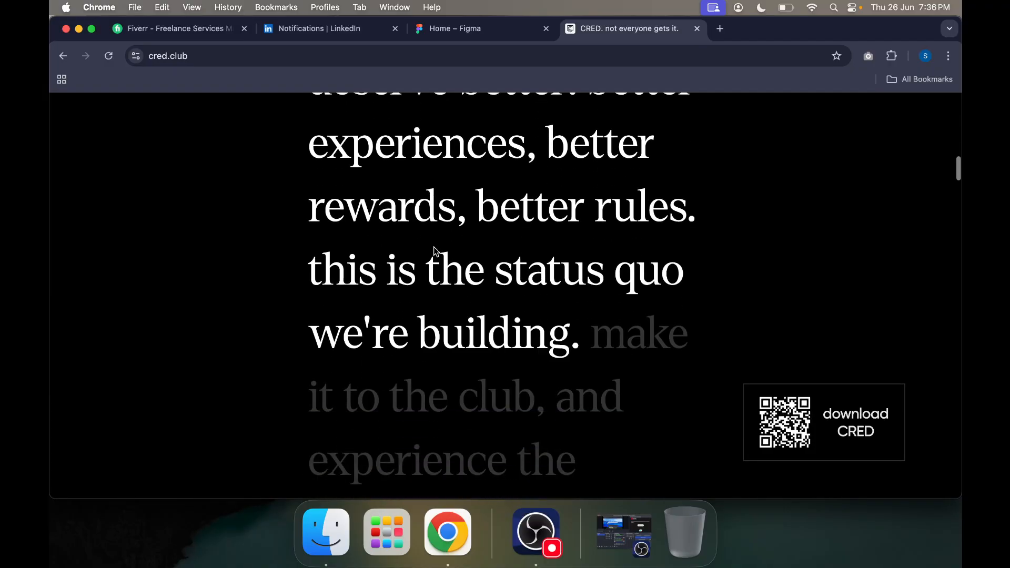
{"action": "scroll", "coordinate": [434, 247], "scroll_direction": "down", "scroll_amount": 10}
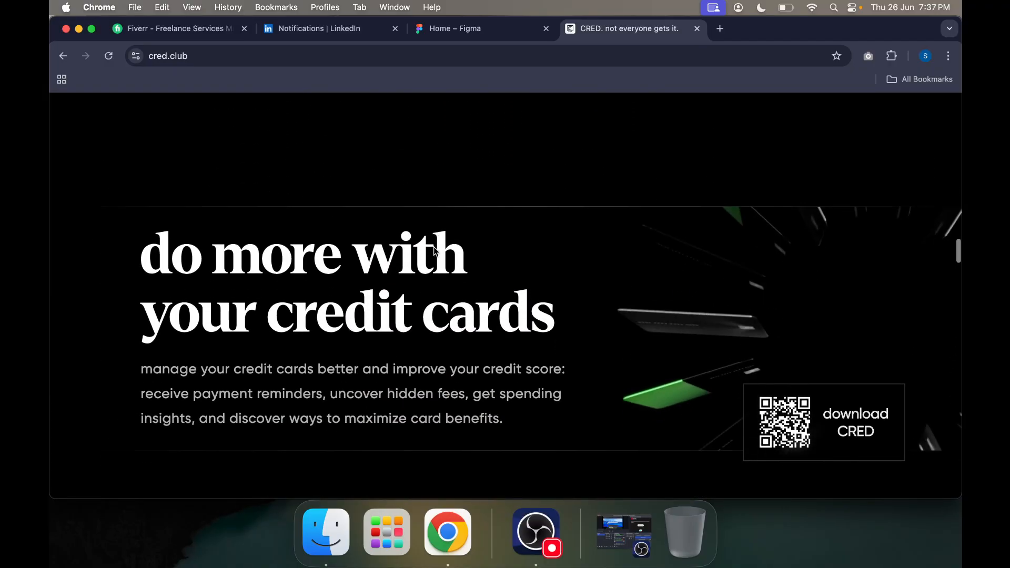
{"action": "scroll", "coordinate": [892, 215], "scroll_direction": "up", "scroll_amount": 3}
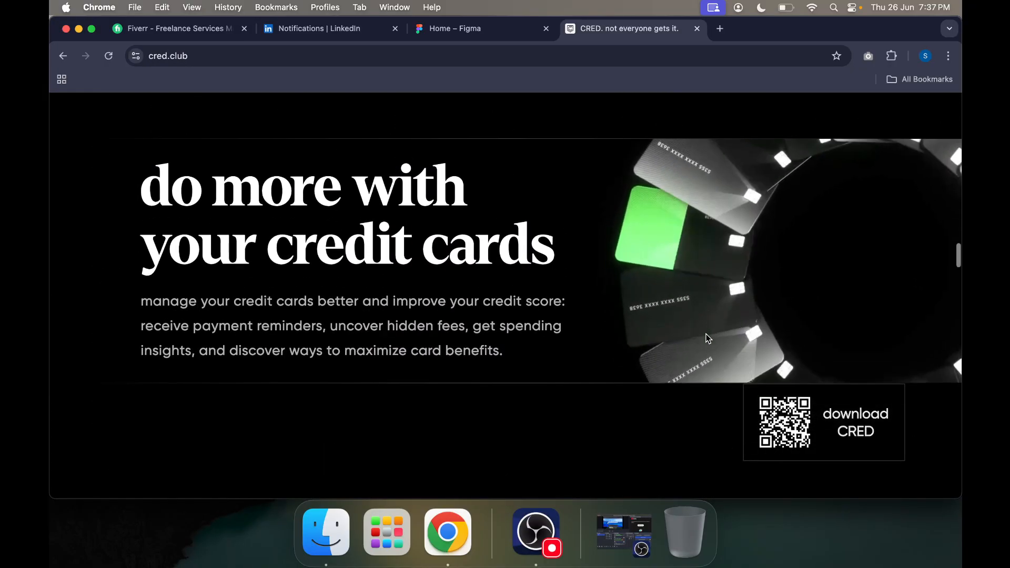
{"action": "scroll", "coordinate": [708, 338], "scroll_direction": "down", "scroll_amount": 5}
{"action": "scroll", "coordinate": [706, 339], "scroll_direction": "down", "scroll_amount": 2}
{"action": "scroll", "coordinate": [747, 303], "scroll_direction": "up", "scroll_amount": 3}
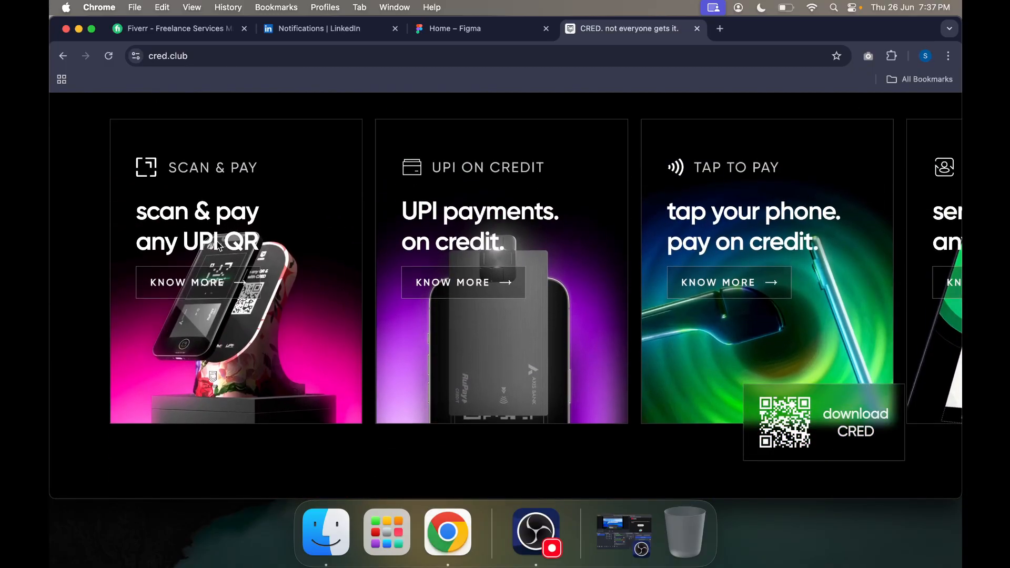
{"action": "scroll", "coordinate": [567, 412], "scroll_direction": "down", "scroll_amount": 10}
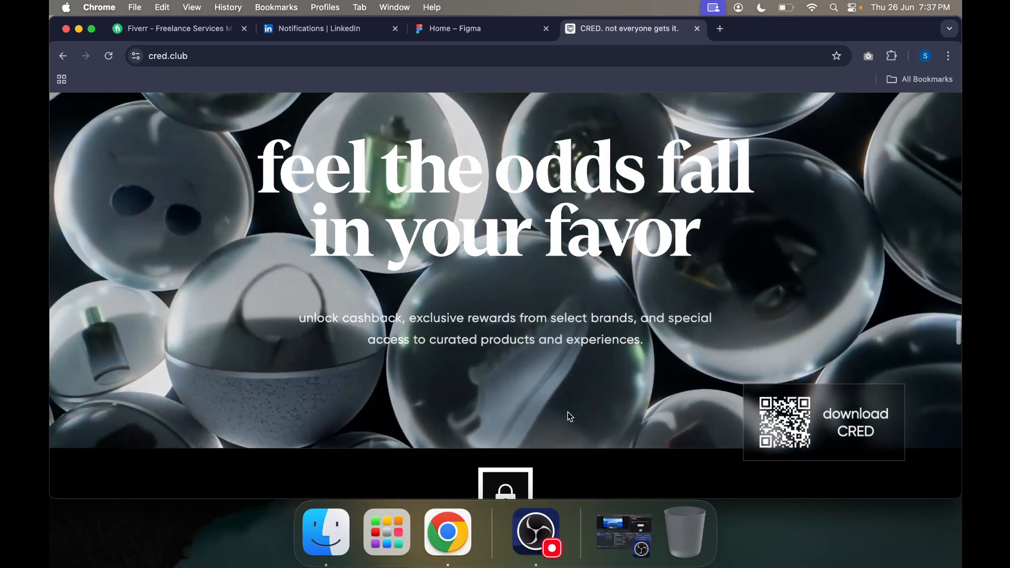
{"action": "scroll", "coordinate": [567, 412], "scroll_direction": "down", "scroll_amount": 5}
{"action": "scroll", "coordinate": [567, 412], "scroll_direction": "down", "scroll_amount": 5}
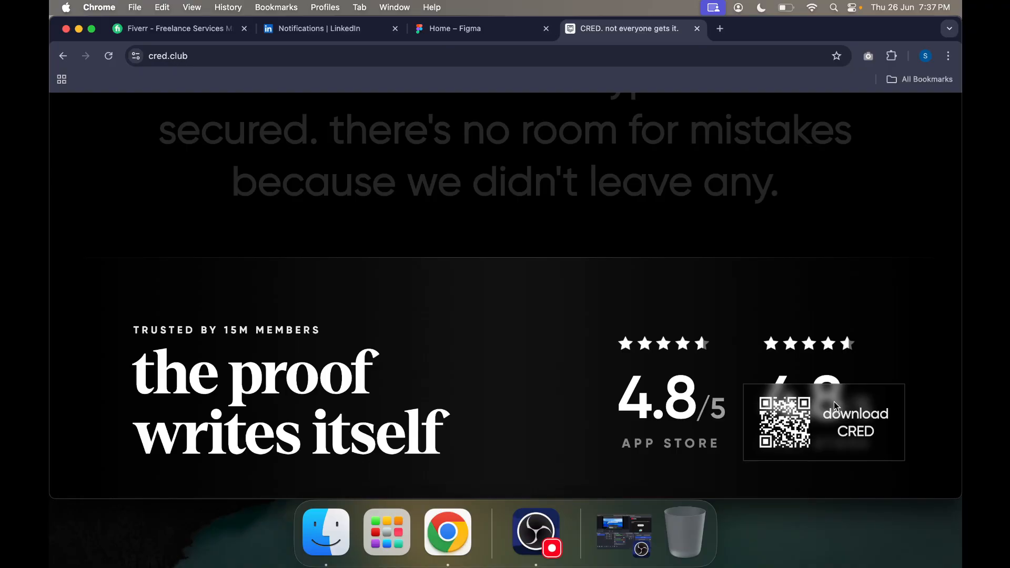
{"action": "scroll", "coordinate": [716, 468], "scroll_direction": "down", "scroll_amount": 6}
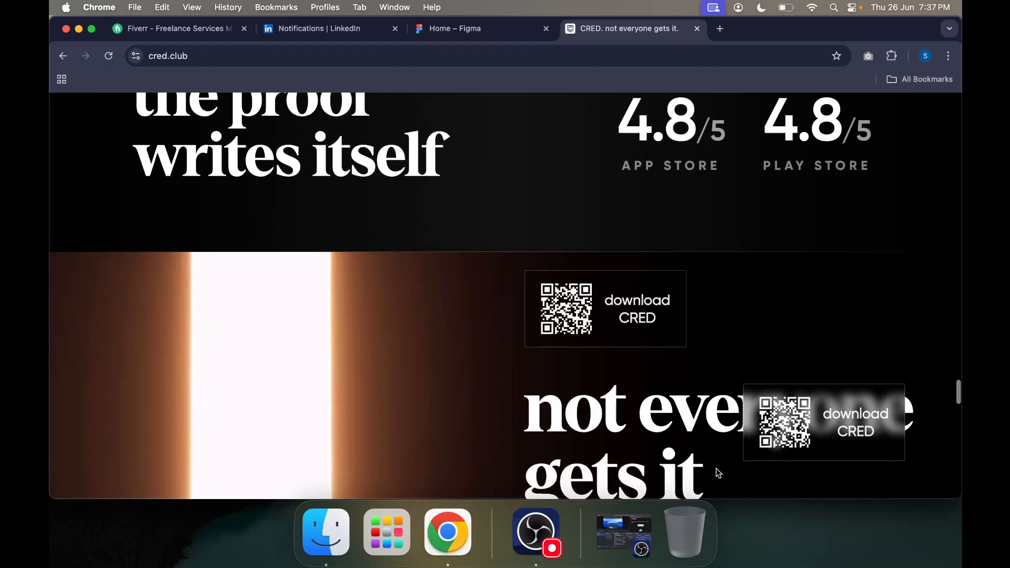
{"action": "scroll", "coordinate": [664, 416], "scroll_direction": "down", "scroll_amount": 15}
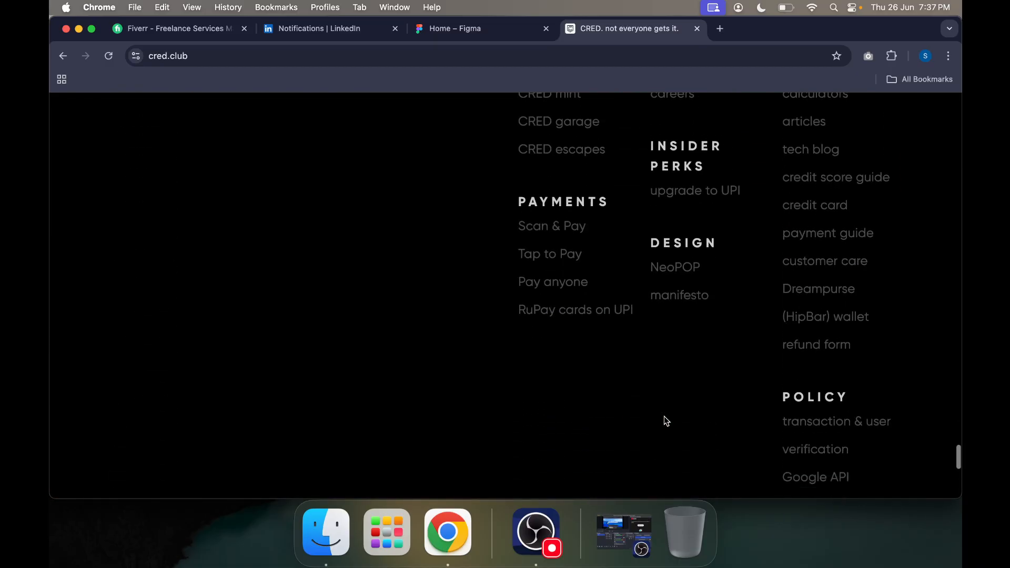
{"action": "scroll", "coordinate": [664, 416], "scroll_direction": "up", "scroll_amount": 10}
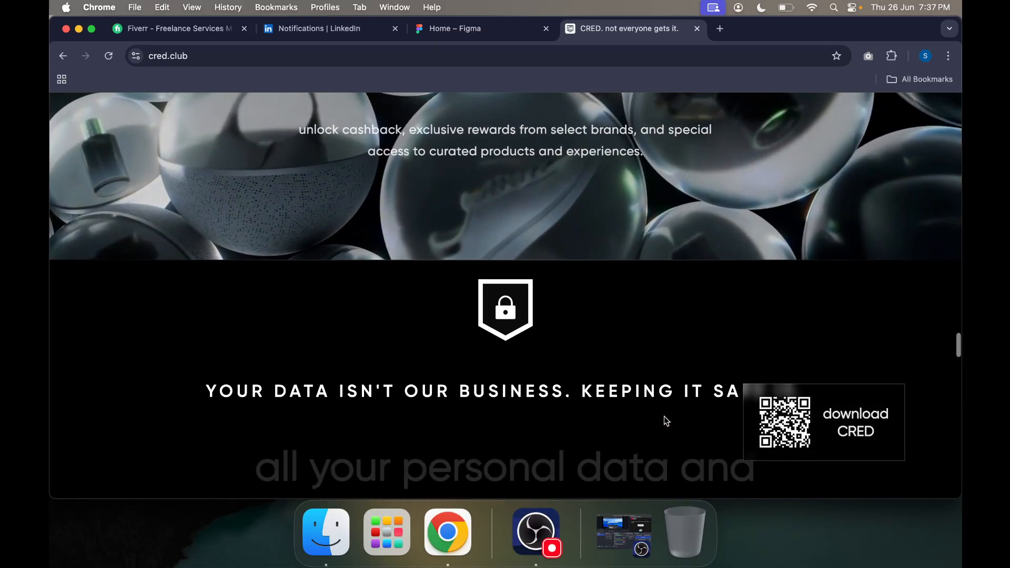
{"action": "scroll", "coordinate": [664, 415], "scroll_direction": "up", "scroll_amount": 15}
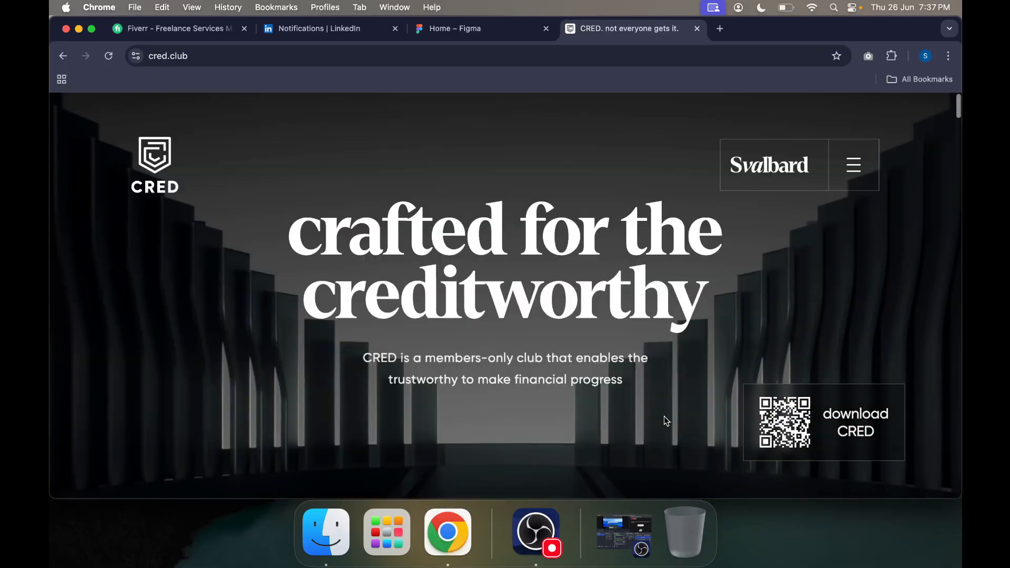
{"action": "scroll", "coordinate": [525, 302], "scroll_direction": "down", "scroll_amount": 5}
{"action": "scroll", "coordinate": [526, 302], "scroll_direction": "up", "scroll_amount": 5}
{"action": "scroll", "coordinate": [528, 306], "scroll_direction": "down", "scroll_amount": 5}
{"action": "scroll", "coordinate": [528, 306], "scroll_direction": "down", "scroll_amount": 15}
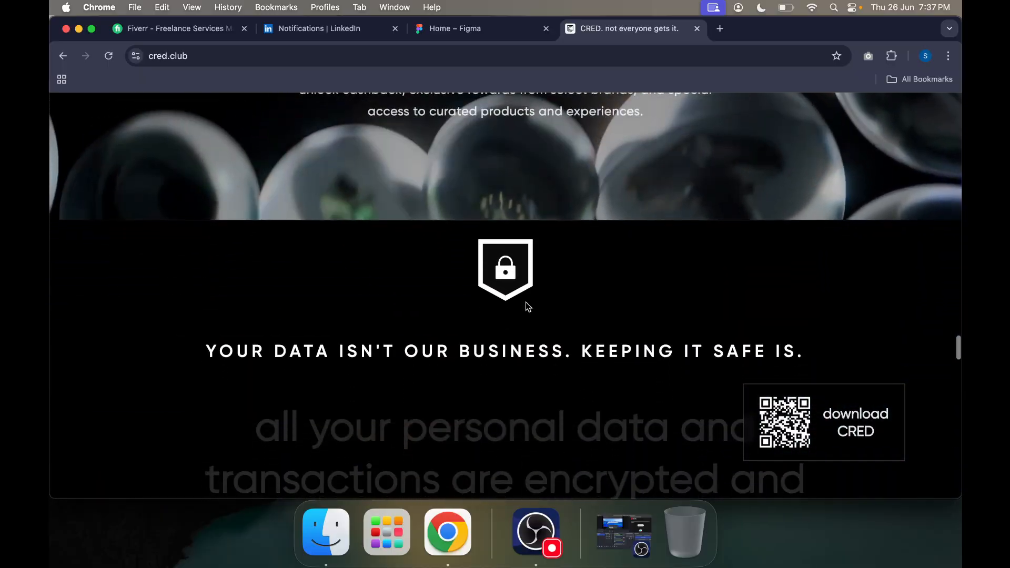
{"action": "scroll", "coordinate": [482, 101], "scroll_direction": "up", "scroll_amount": 15}
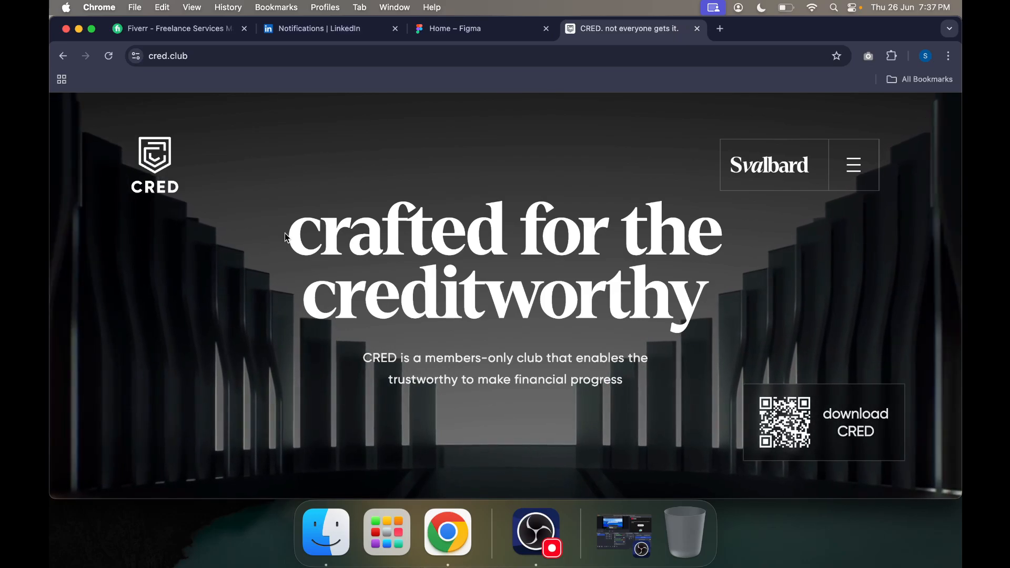
Step: Inspect the Company and Upgrades entries in the CRED site navigation, close it and skim the home page again
{"action": "left_click", "coordinate": [854, 165]}
{"action": "mouse_move", "coordinate": [225, 281]}
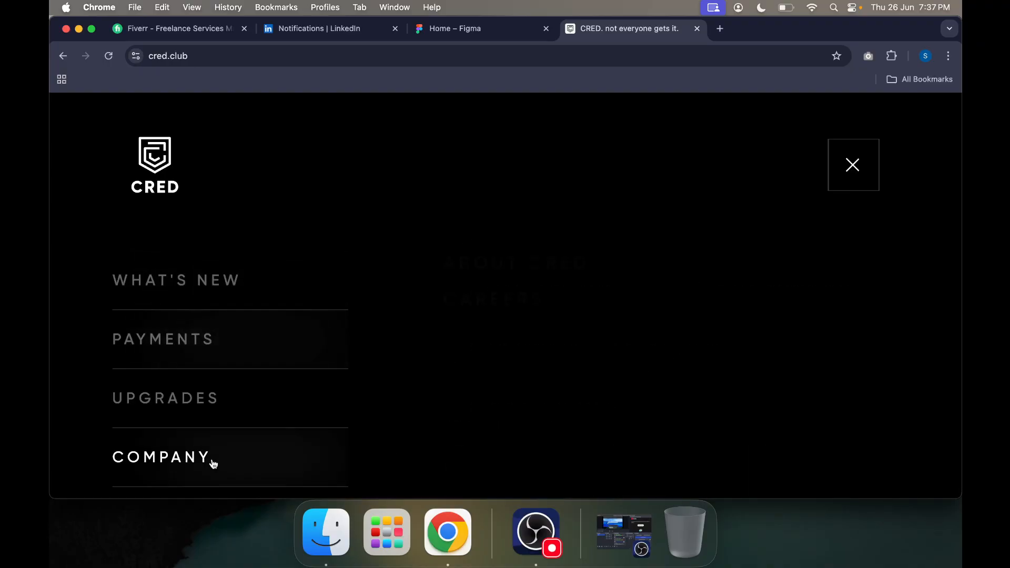
{"action": "mouse_move", "coordinate": [232, 425]}
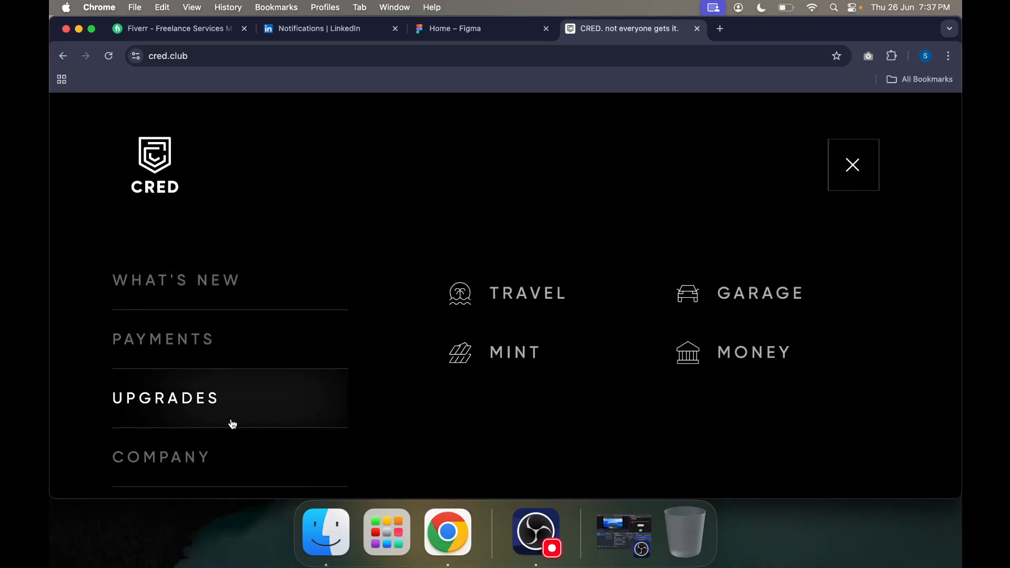
{"action": "left_click", "coordinate": [853, 166]}
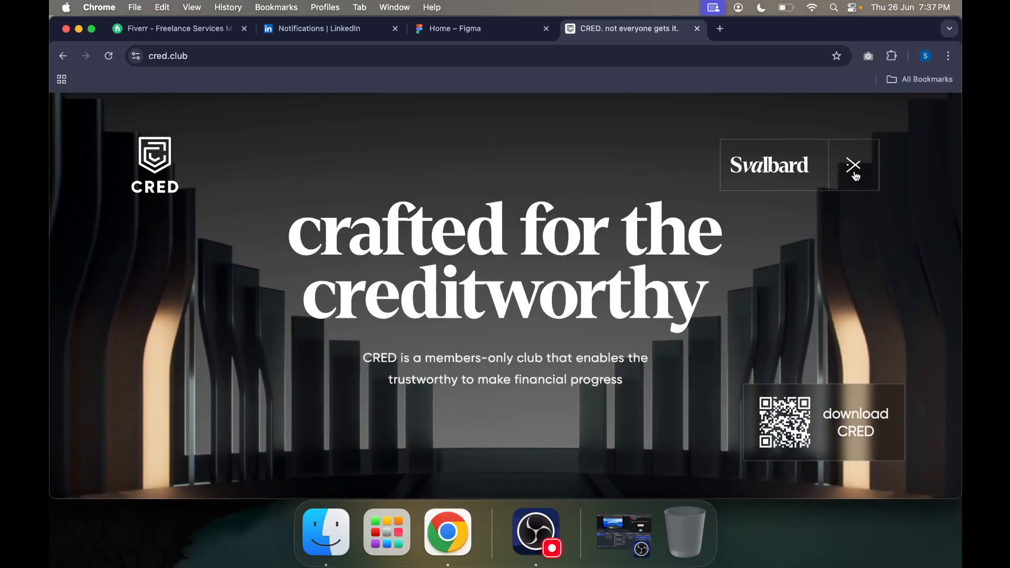
{"action": "scroll", "coordinate": [534, 336], "scroll_direction": "down", "scroll_amount": 20}
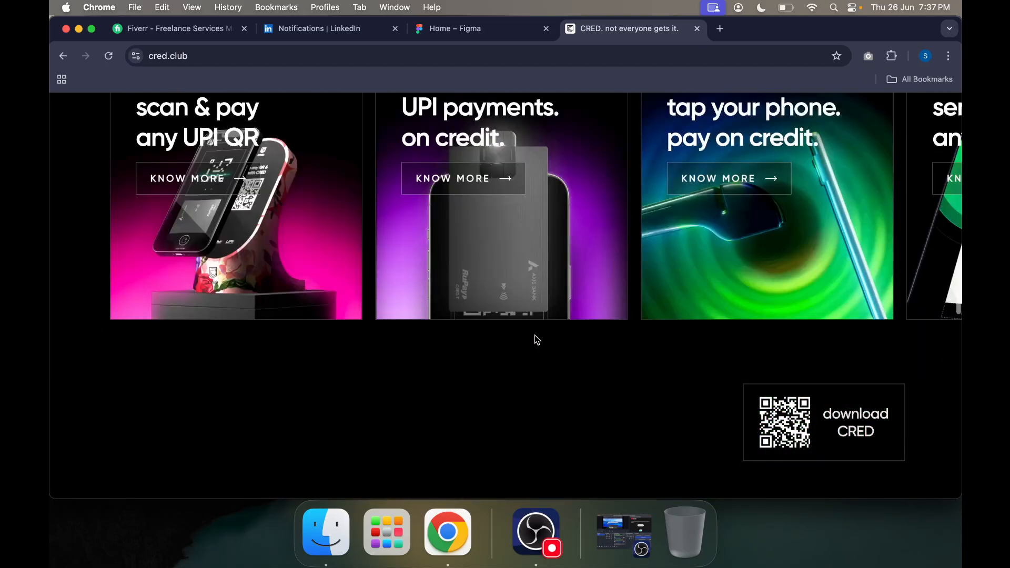
{"action": "scroll", "coordinate": [535, 336], "scroll_direction": "down", "scroll_amount": 15}
{"action": "scroll", "coordinate": [534, 335], "scroll_direction": "up", "scroll_amount": 5}
{"action": "scroll", "coordinate": [535, 336], "scroll_direction": "up", "scroll_amount": 20}
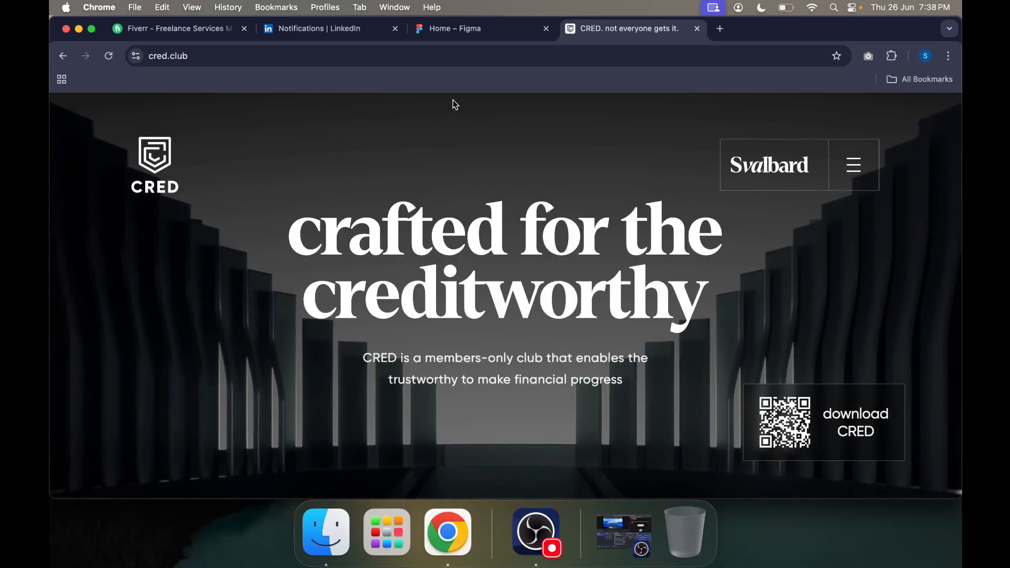
Step: Switch to Figma, search for "construction projects" and look through the matching files
{"action": "left_click", "coordinate": [463, 29]}
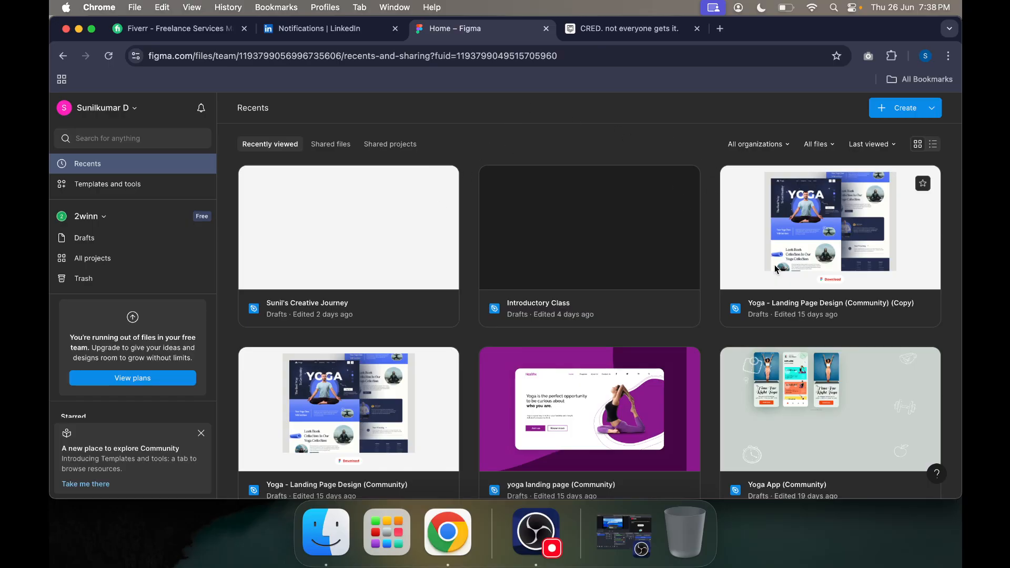
{"action": "scroll", "coordinate": [281, 252], "scroll_direction": "down", "scroll_amount": 10}
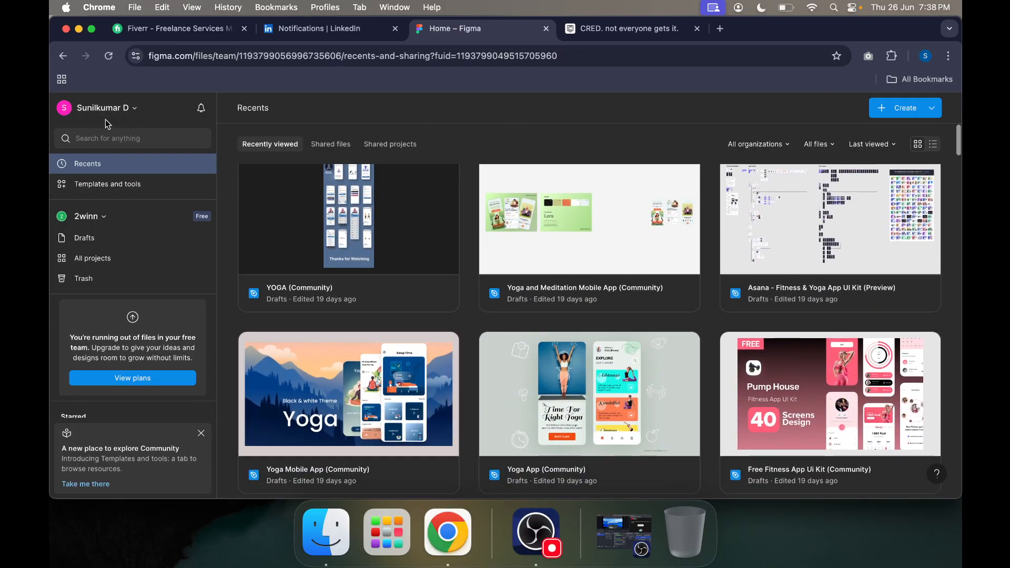
{"action": "left_click", "coordinate": [111, 138]}
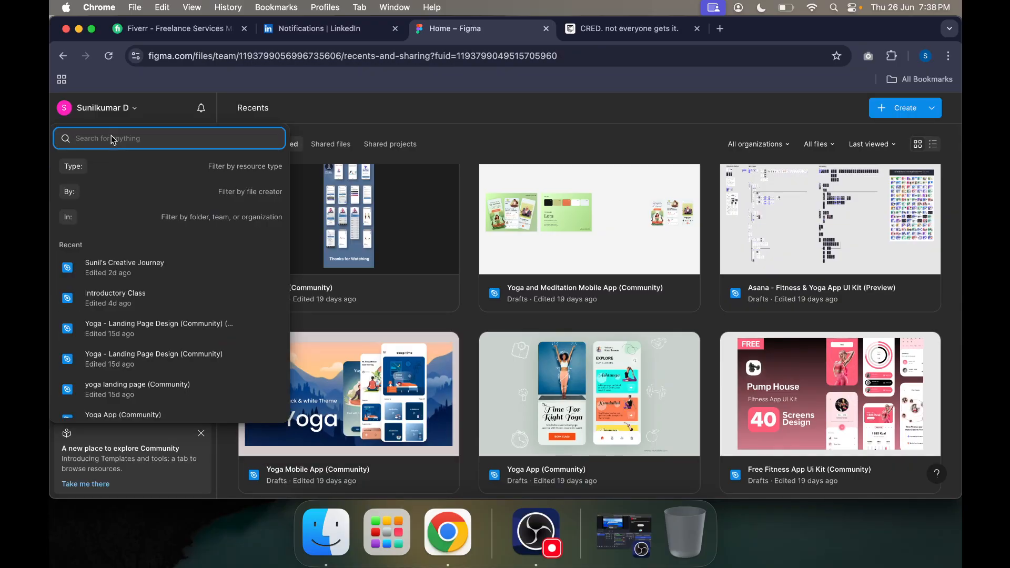
{"action": "type", "text": "constr"}
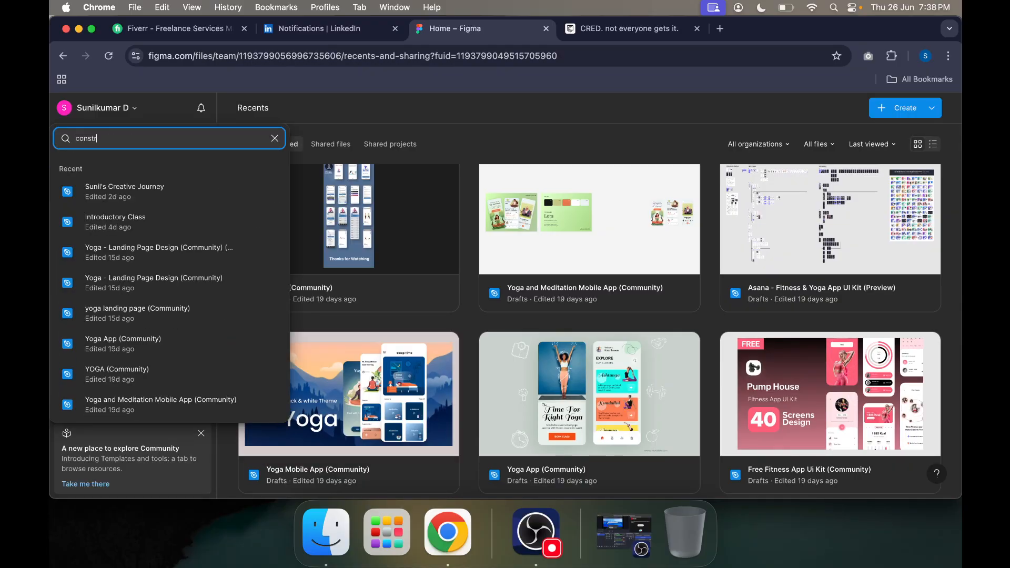
{"action": "type", "text": "uction projects"}
{"action": "key", "text": "Return"}
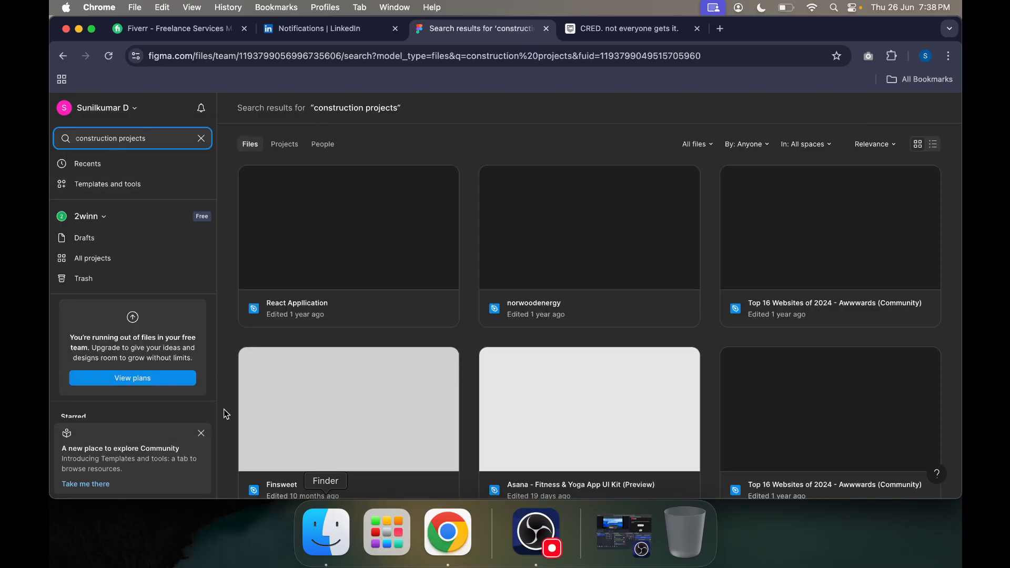
{"action": "scroll", "coordinate": [386, 306], "scroll_direction": "down", "scroll_amount": 2}
{"action": "scroll", "coordinate": [387, 305], "scroll_direction": "down", "scroll_amount": 15}
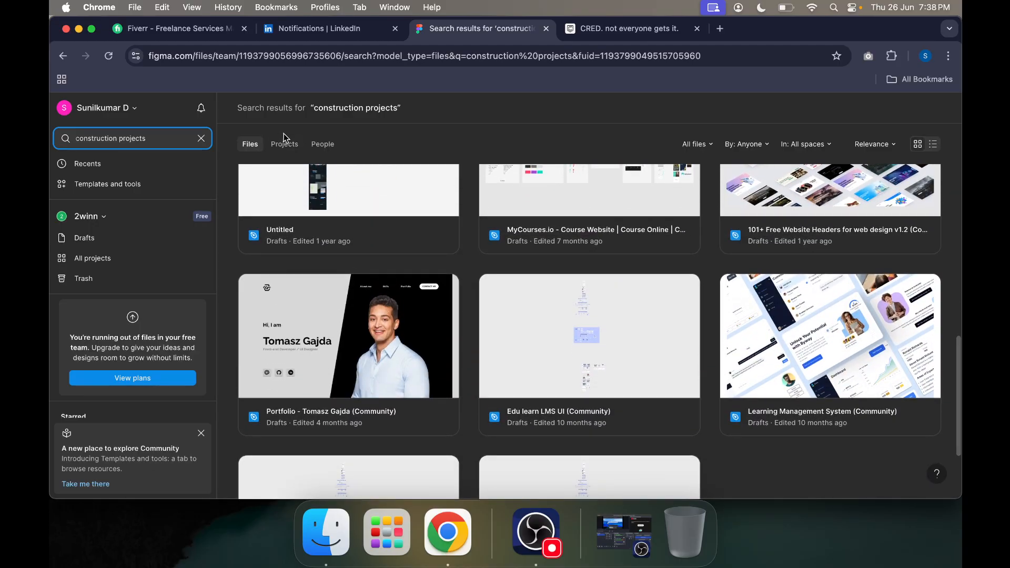
Step: Check the people and project results for the construction search, and clear the search
{"action": "left_click", "coordinate": [323, 144]}
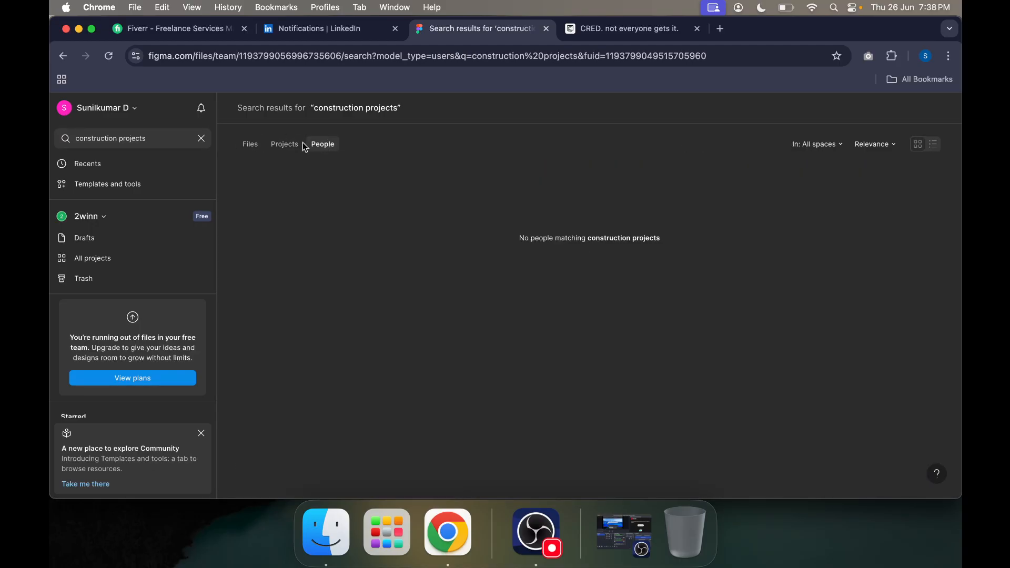
{"action": "left_click", "coordinate": [284, 144]}
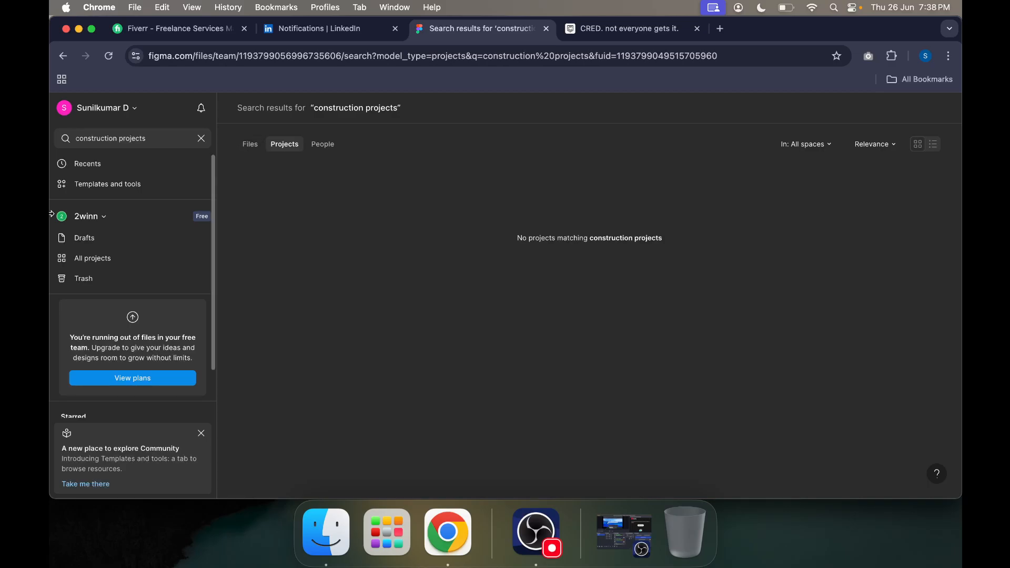
{"action": "left_click", "coordinate": [201, 139]}
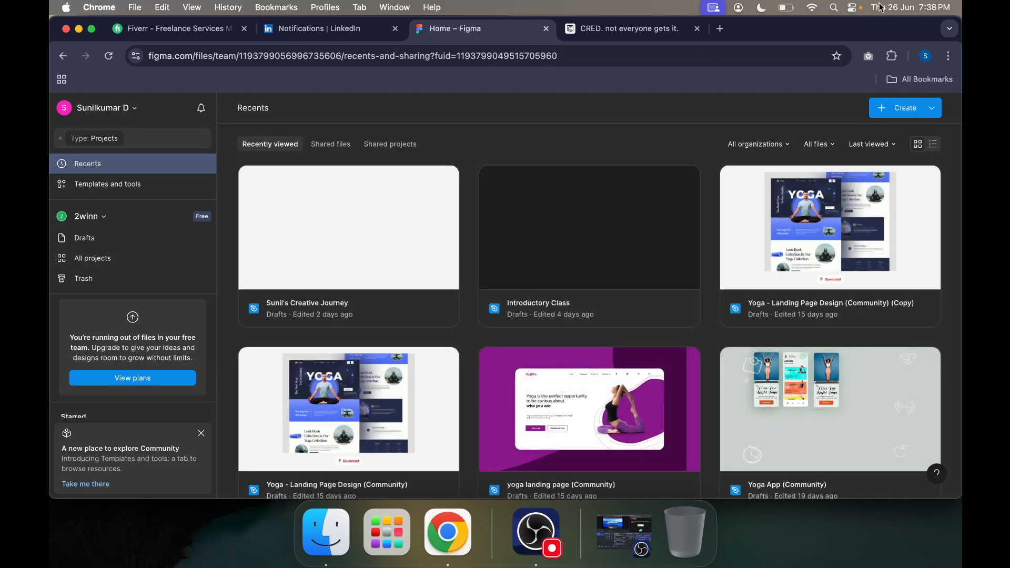
Step: Search the web in a new tab for "construction project figma designs" and open the Web Design for Construction Company result
{"action": "left_click", "coordinate": [721, 28]}
{"action": "type", "text": "const"}
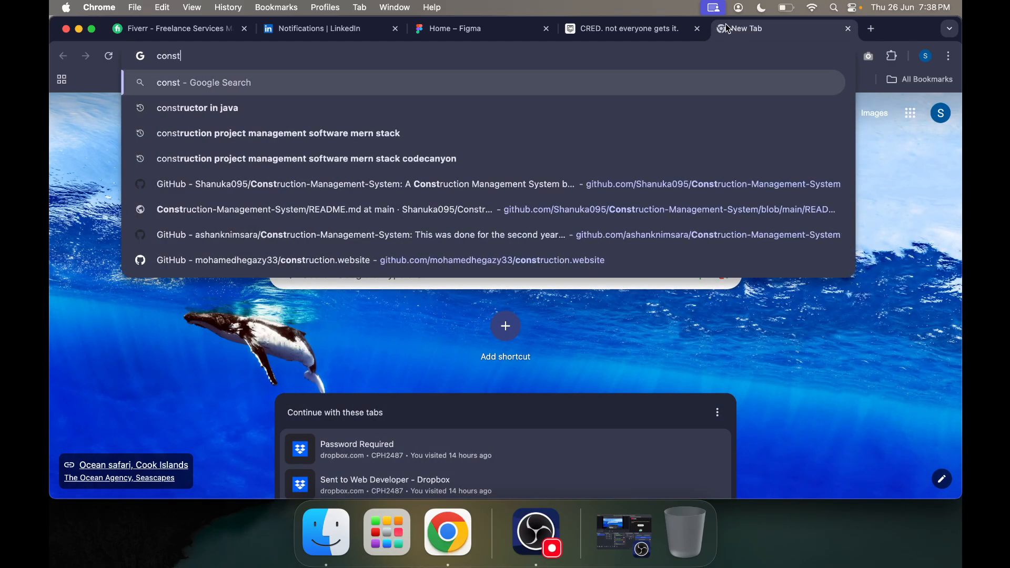
{"action": "type", "text": "ruction project "}
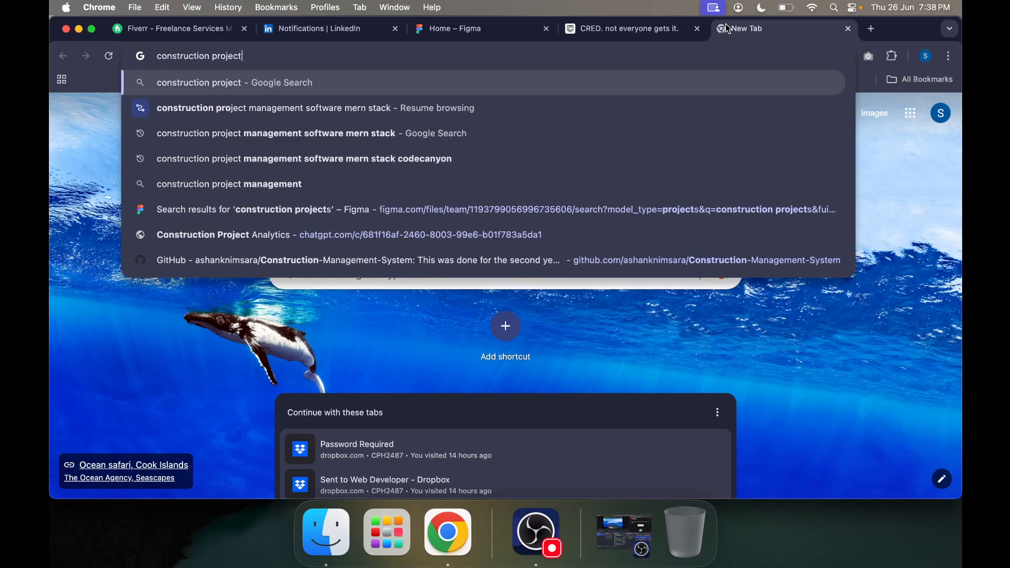
{"action": "type", "text": "figma designs"}
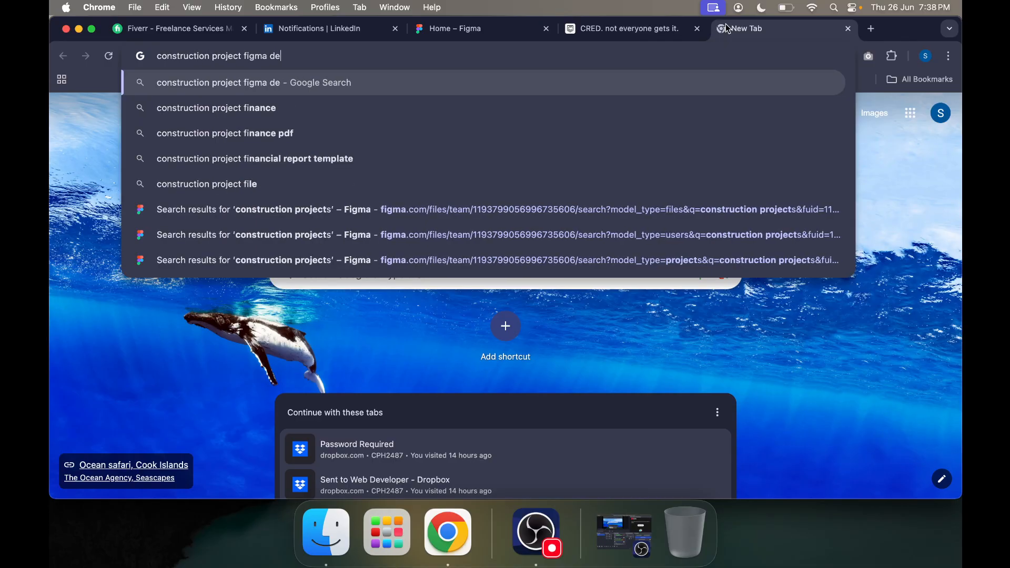
{"action": "key", "text": "Return"}
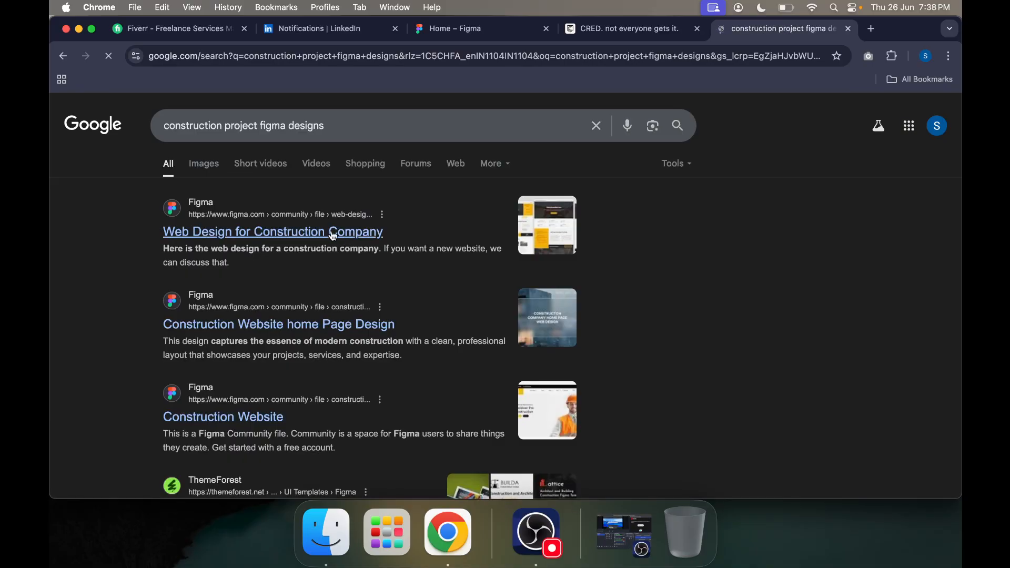
{"action": "left_click", "coordinate": [334, 232]}
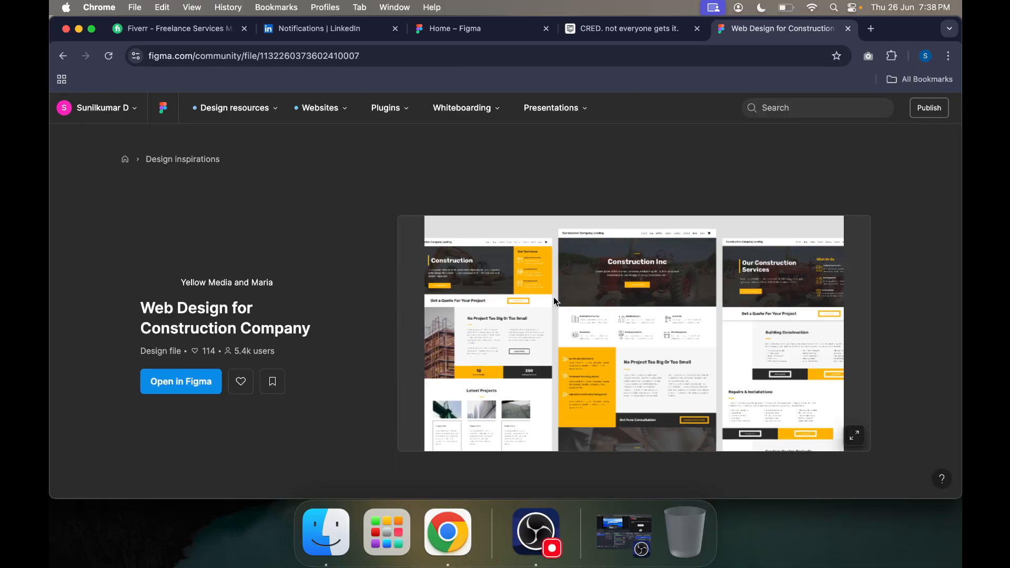
Step: Examine the Web Design for Construction Company file page and its enlarged preview, and close its tab
{"action": "scroll", "coordinate": [554, 297], "scroll_direction": "down", "scroll_amount": 3}
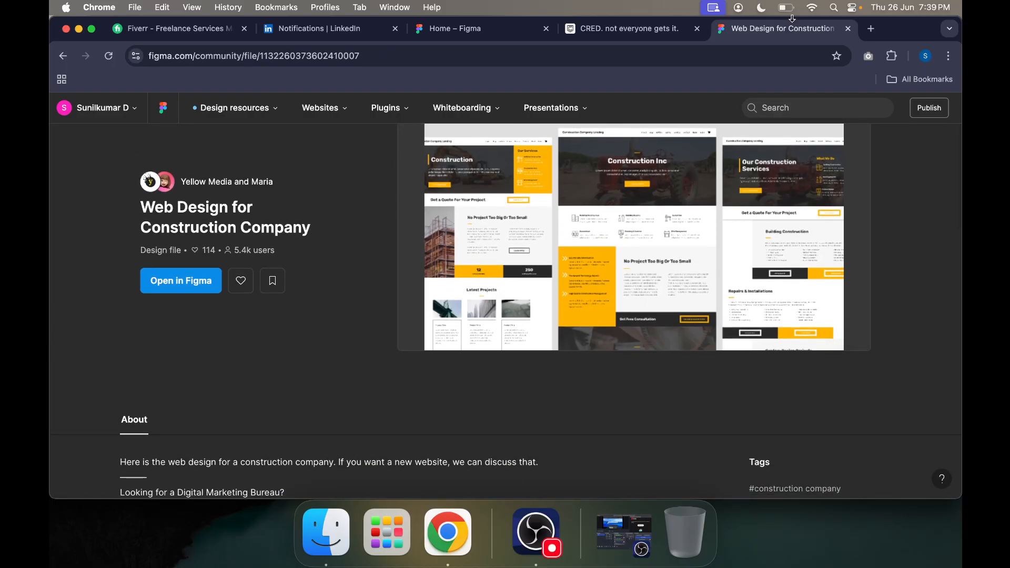
{"action": "left_click", "coordinate": [854, 334]}
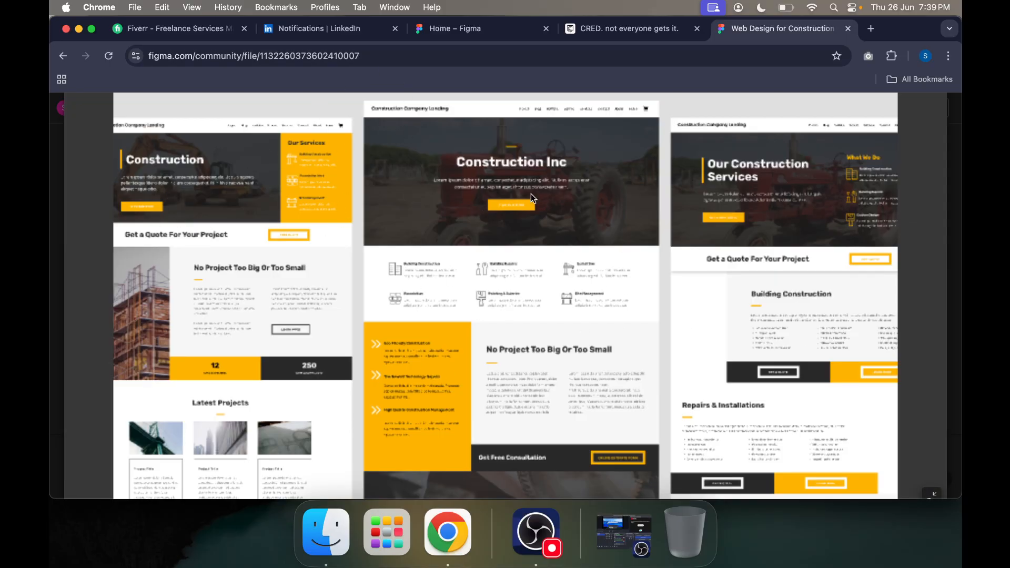
{"action": "left_click", "coordinate": [83, 289]}
{"action": "scroll", "coordinate": [466, 294], "scroll_direction": "down", "scroll_amount": 5}
{"action": "scroll", "coordinate": [466, 295], "scroll_direction": "down", "scroll_amount": 10}
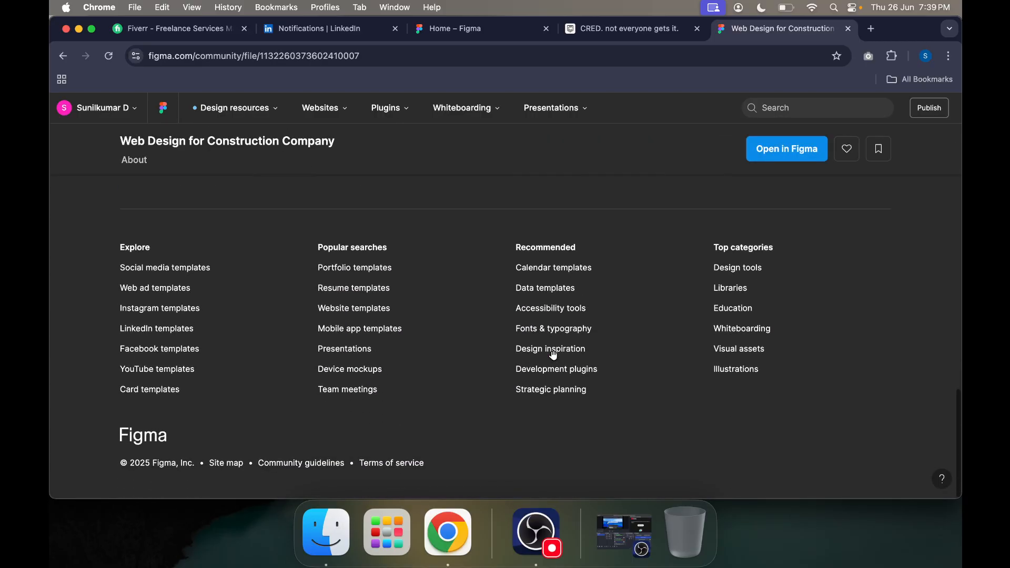
{"action": "scroll", "coordinate": [553, 355], "scroll_direction": "up", "scroll_amount": 15}
{"action": "scroll", "coordinate": [543, 388], "scroll_direction": "down", "scroll_amount": 7}
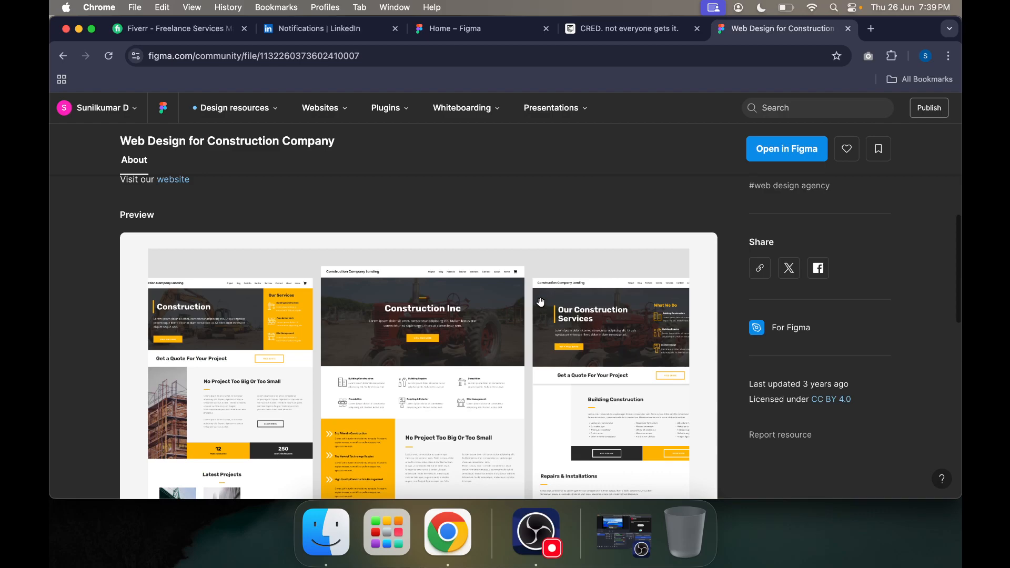
{"action": "scroll", "coordinate": [541, 302], "scroll_direction": "down", "scroll_amount": 10}
{"action": "scroll", "coordinate": [542, 305], "scroll_direction": "up", "scroll_amount": 15}
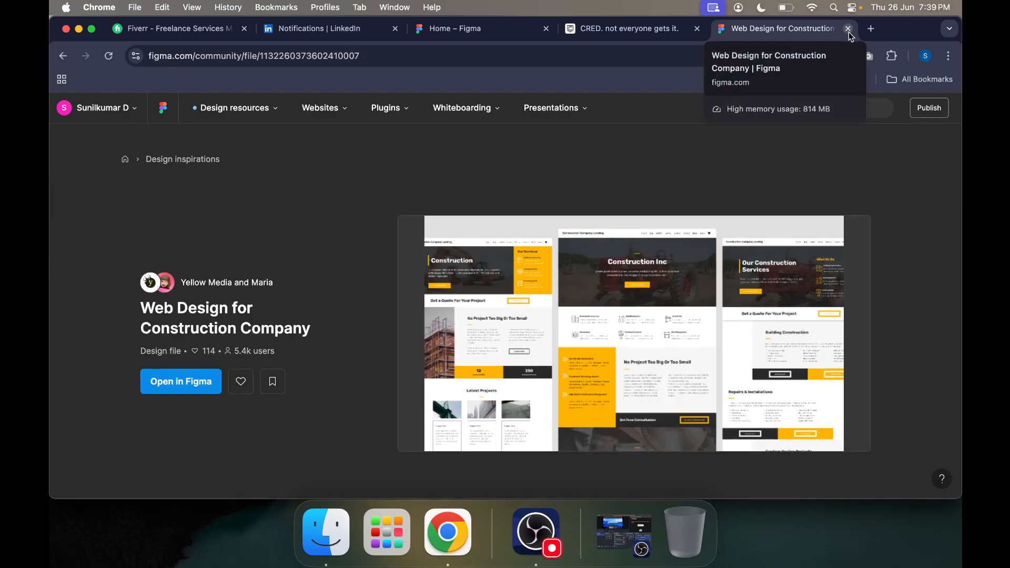
{"action": "left_click", "coordinate": [848, 29]}
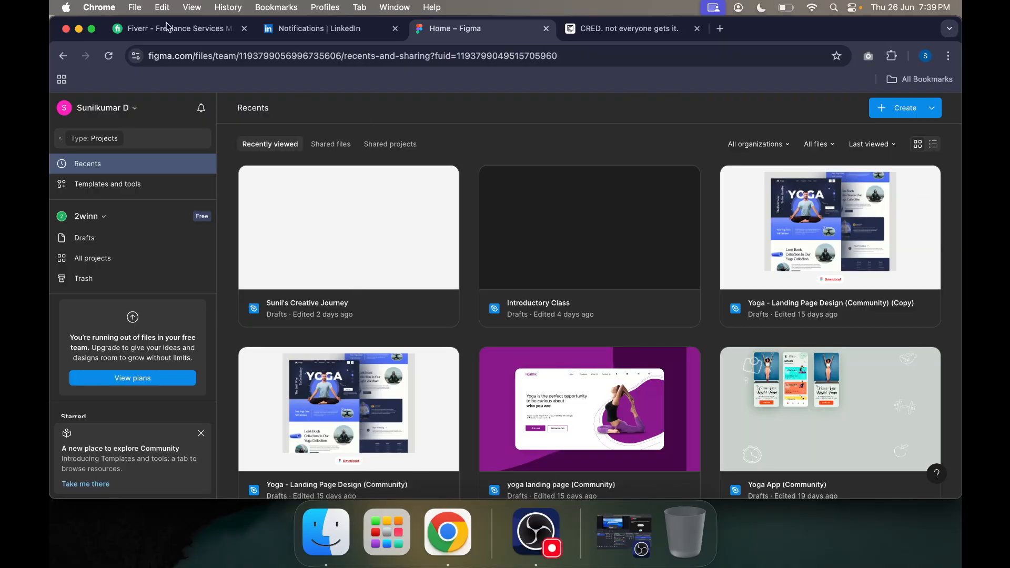
Step: Show the browser in full screen and open the recent Bluberries Project file edited 2 months ago
{"action": "left_click", "coordinate": [91, 30]}
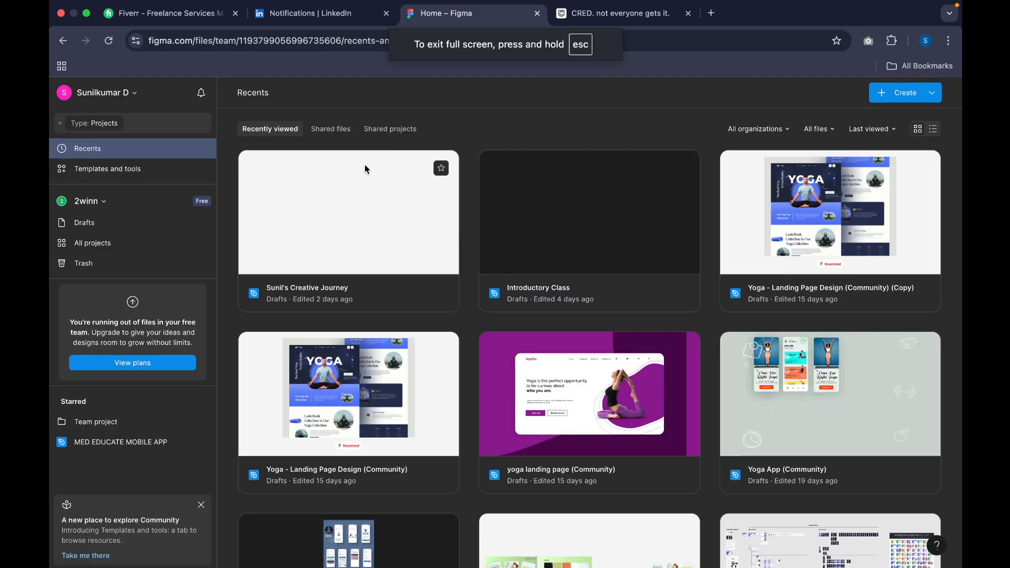
{"action": "scroll", "coordinate": [485, 271], "scroll_direction": "down", "scroll_amount": 15}
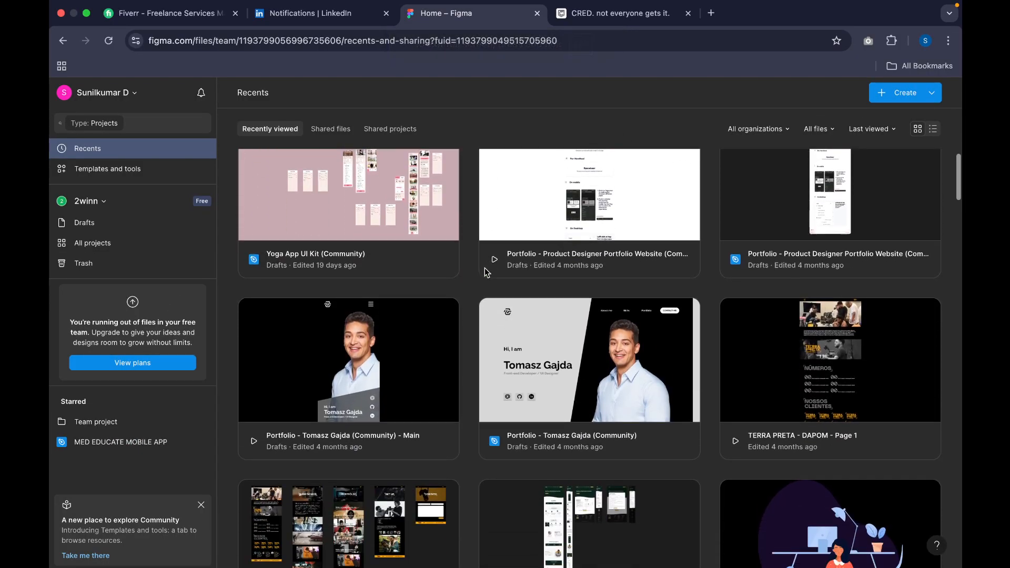
{"action": "scroll", "coordinate": [484, 267], "scroll_direction": "down", "scroll_amount": 8}
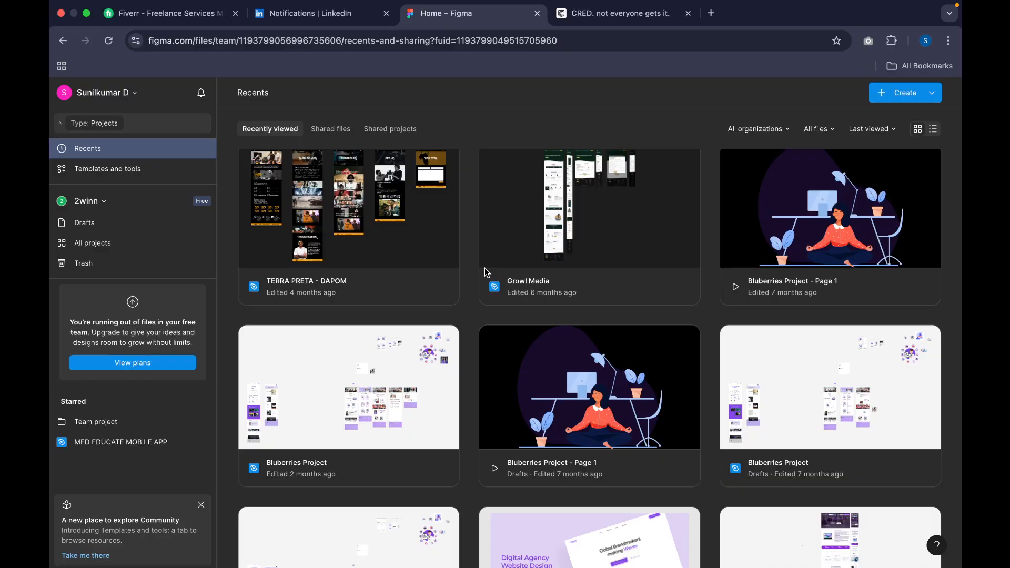
{"action": "scroll", "coordinate": [485, 269], "scroll_direction": "down", "scroll_amount": 3}
{"action": "left_click", "coordinate": [344, 312]}
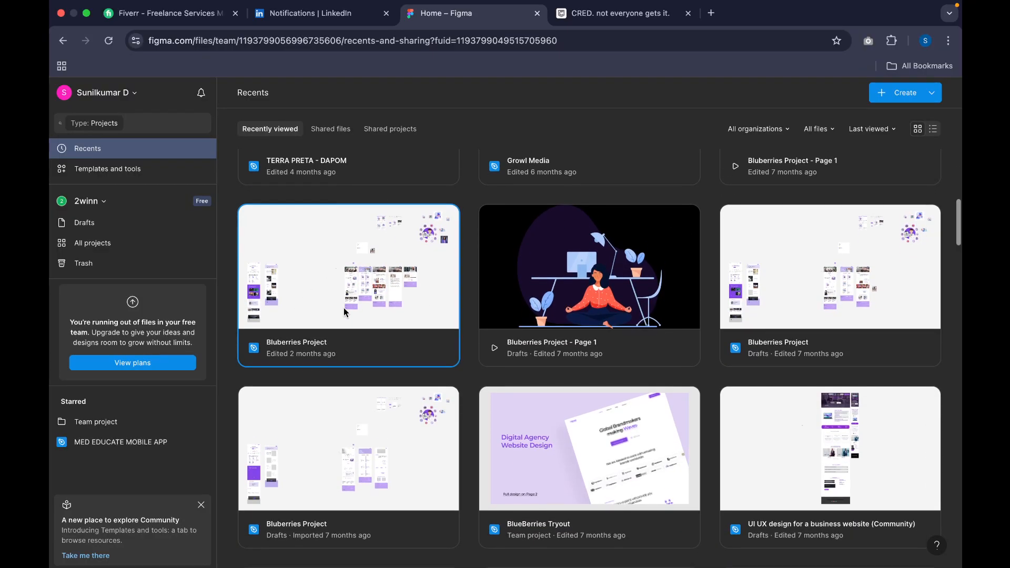
{"action": "scroll", "coordinate": [332, 253], "scroll_direction": "down", "scroll_amount": 1}
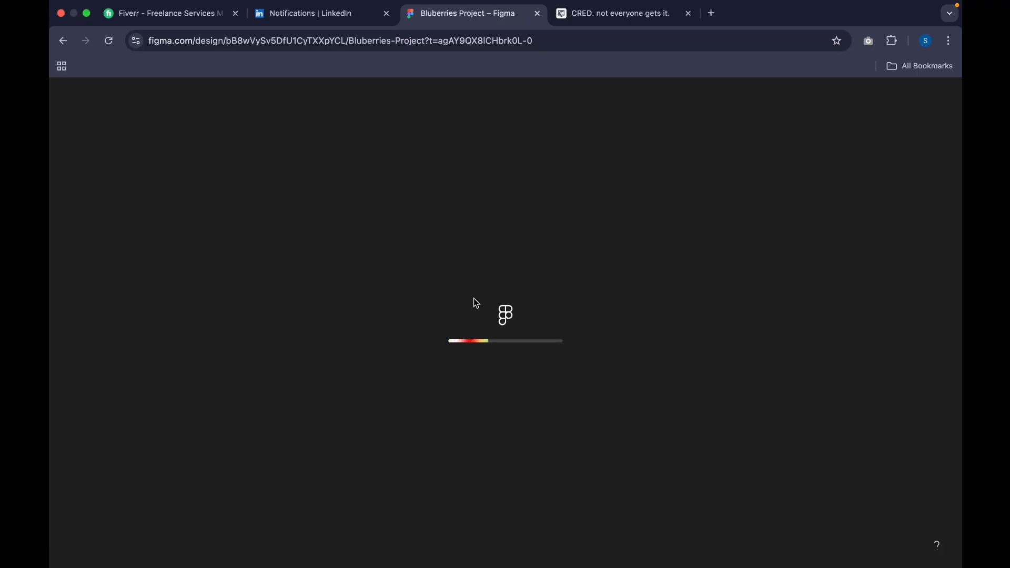
Step: Load figma.com in a new tab and place that tab directly after the Bluberries Project tab
{"action": "left_click", "coordinate": [712, 16]}
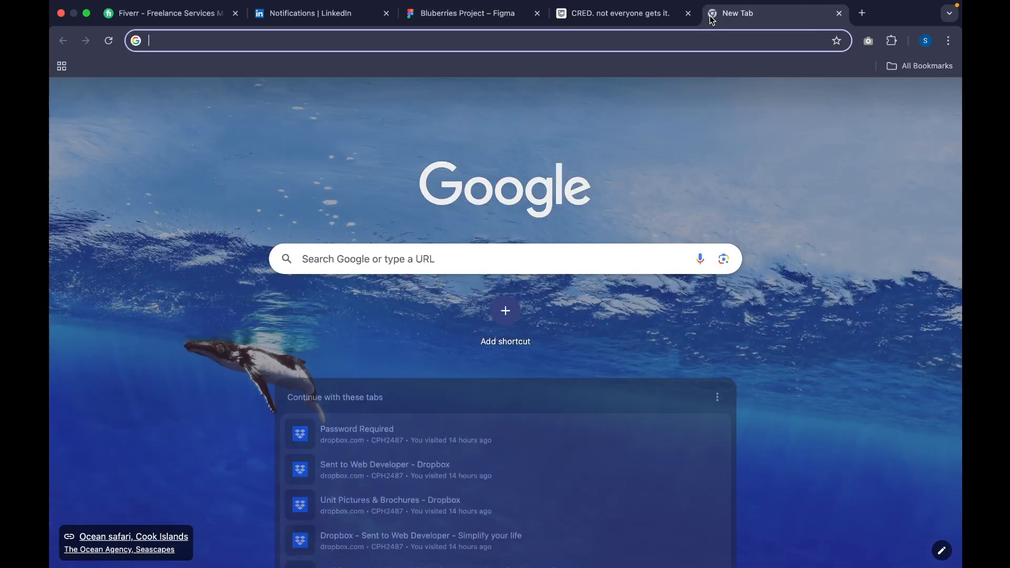
{"action": "type", "text": "fiverr."}
{"action": "key", "text": "BackSpace"}
{"action": "key", "text": "BackSpace"}
{"action": "key", "text": "BackSpace"}
{"action": "key", "text": "BackSpace"}
{"action": "key", "text": "BackSpace"}
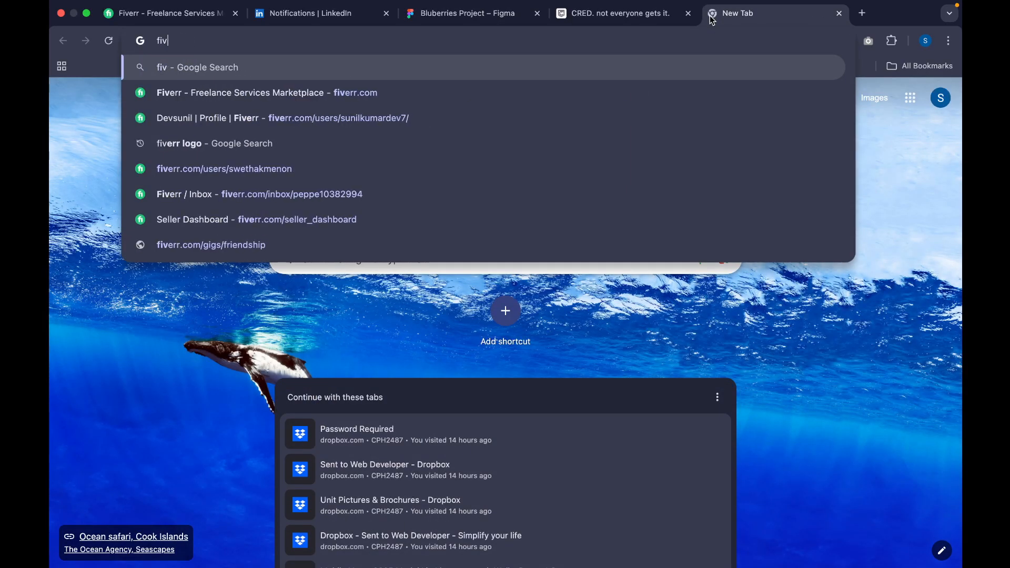
{"action": "type", "text": "gm"}
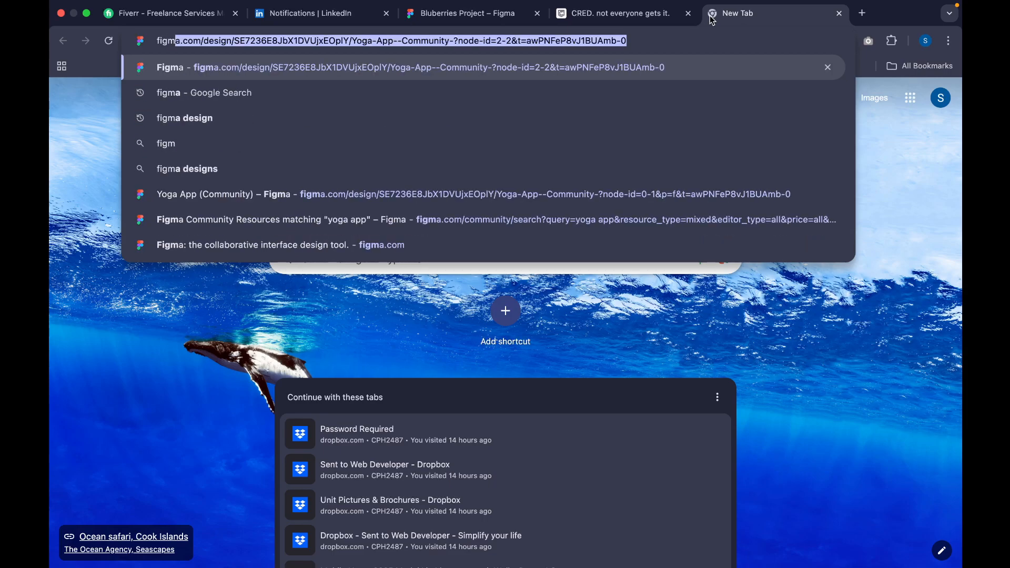
{"action": "left_click", "coordinate": [203, 41]}
{"action": "left_click_drag", "start_coordinate": [197, 38], "coordinate": [834, 44]}
{"action": "key", "text": "BackSpace"}
{"action": "key", "text": "Return"}
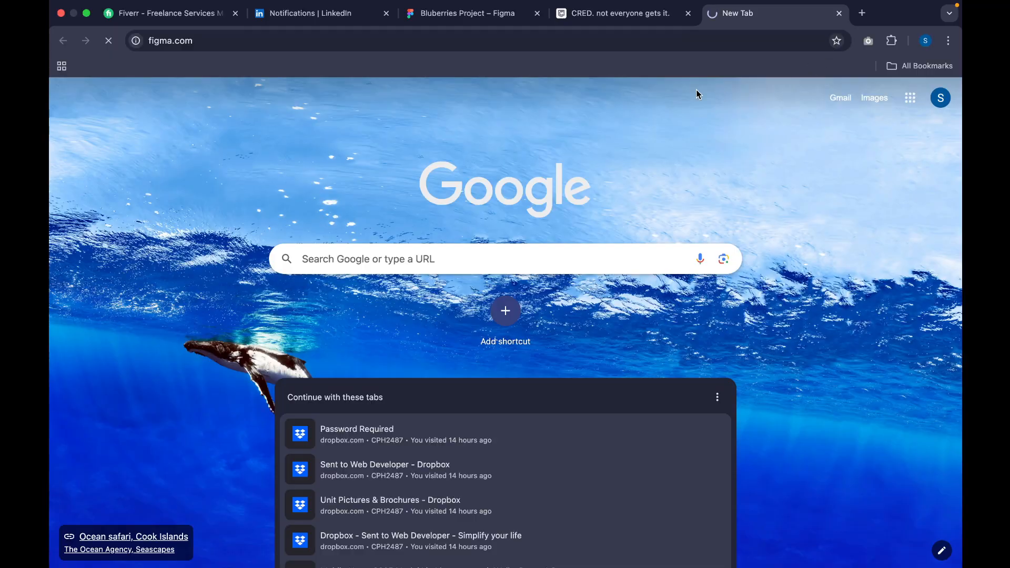
{"action": "left_click", "coordinate": [460, 10]}
{"action": "left_click_drag", "start_coordinate": [751, 10], "coordinate": [605, 17]}
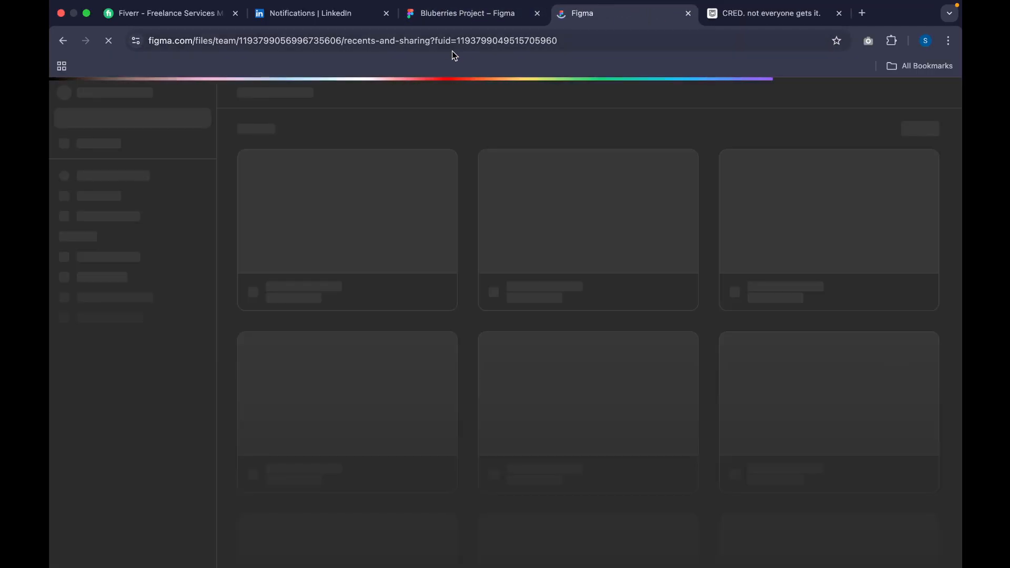
Step: Return to the Bluberries Project file and examine the header and hero section of its Home Page frame up close
{"action": "left_click", "coordinate": [463, 14]}
{"action": "scroll", "coordinate": [430, 235], "scroll_direction": "up", "scroll_amount": 5}
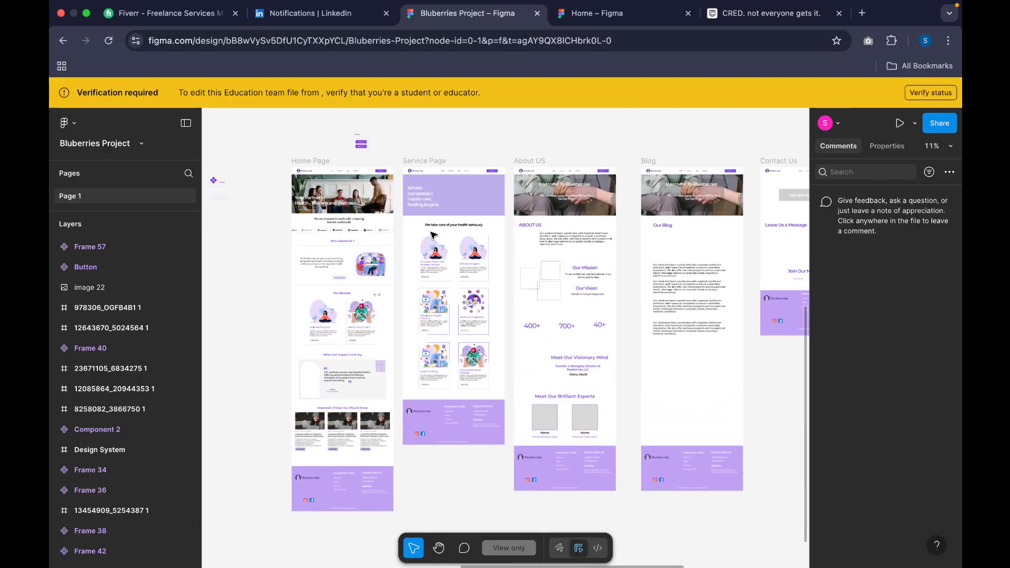
{"action": "scroll", "coordinate": [430, 235], "scroll_direction": "up", "scroll_amount": 5}
{"action": "scroll", "coordinate": [490, 242], "scroll_direction": "left", "scroll_amount": 5}
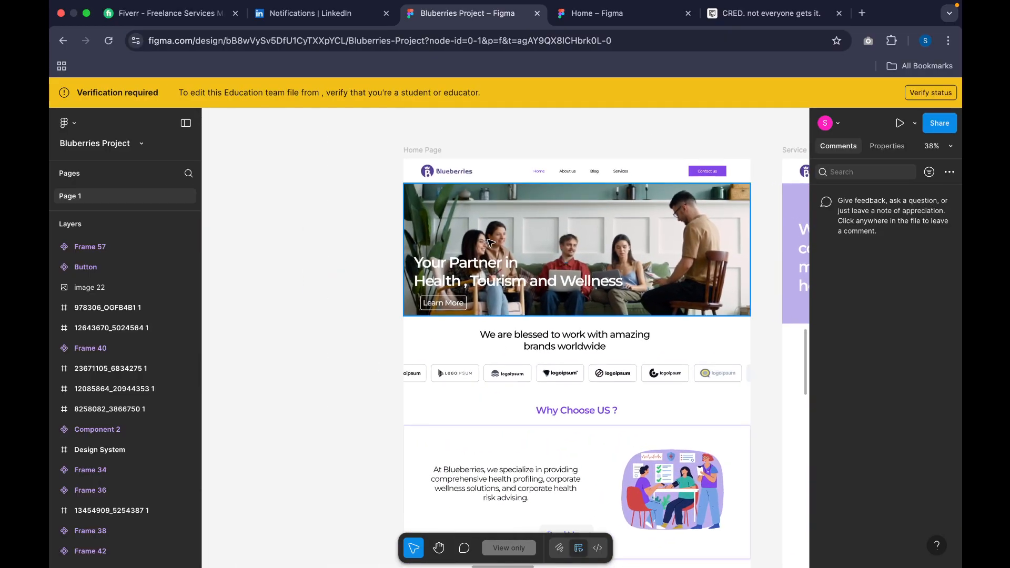
{"action": "scroll", "coordinate": [491, 243], "scroll_direction": "up", "scroll_amount": 3}
{"action": "scroll", "coordinate": [491, 243], "scroll_direction": "right", "scroll_amount": 3}
{"action": "scroll", "coordinate": [491, 244], "scroll_direction": "down", "scroll_amount": 3}
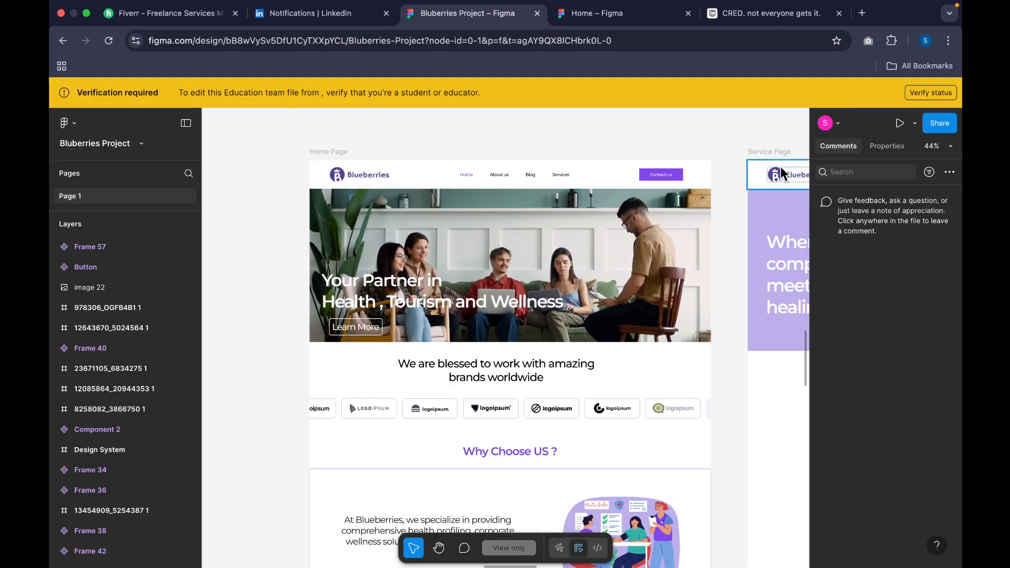
Step: Visit irctc.co.in in a new tab, dismiss the AskDisha chat to view the booking page, and close the tab
{"action": "left_click", "coordinate": [864, 14]}
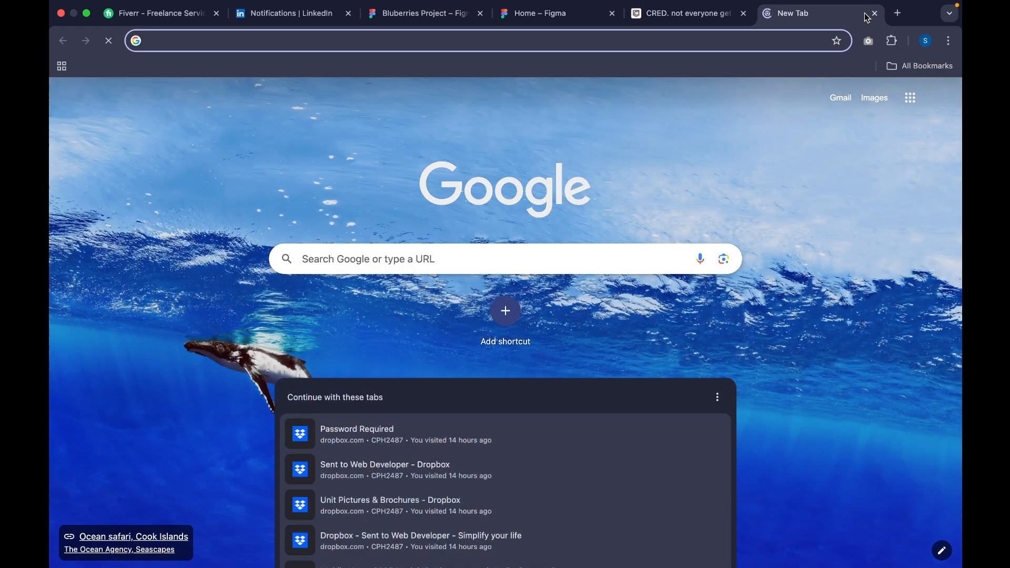
{"action": "type", "text": "irctc.co.in"}
{"action": "key", "text": "Return"}
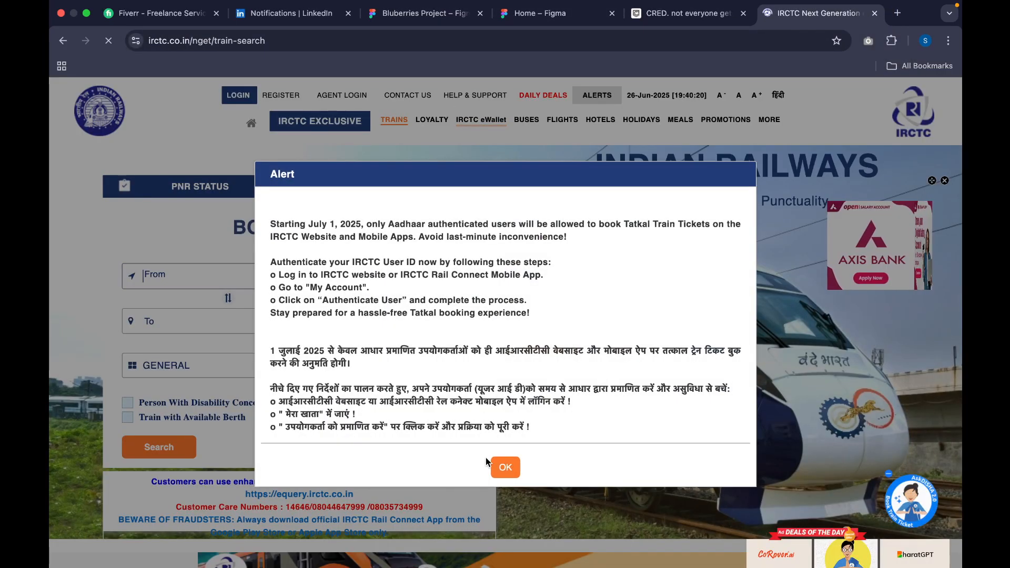
{"action": "left_click", "coordinate": [497, 466]}
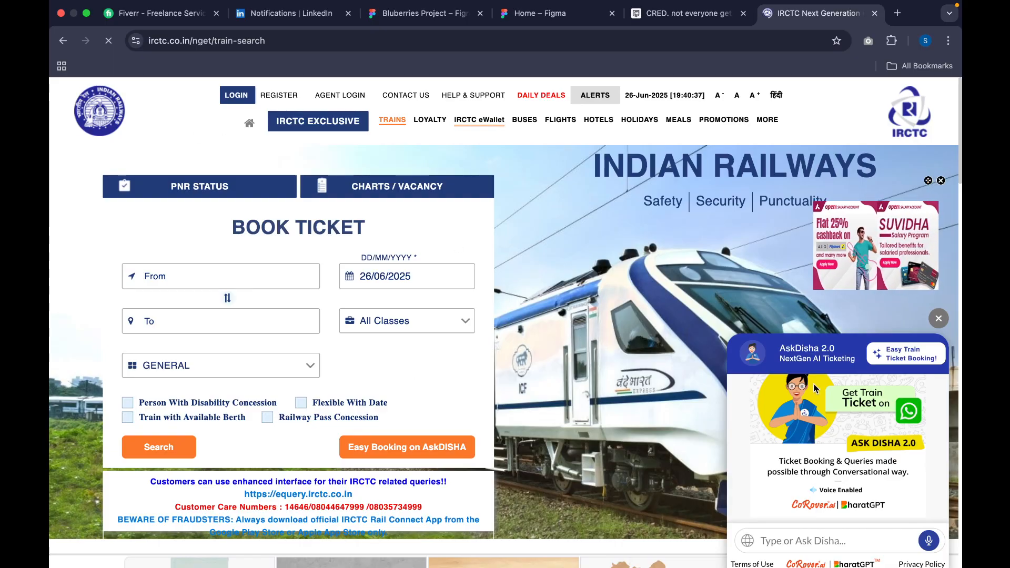
{"action": "left_click", "coordinate": [939, 316]}
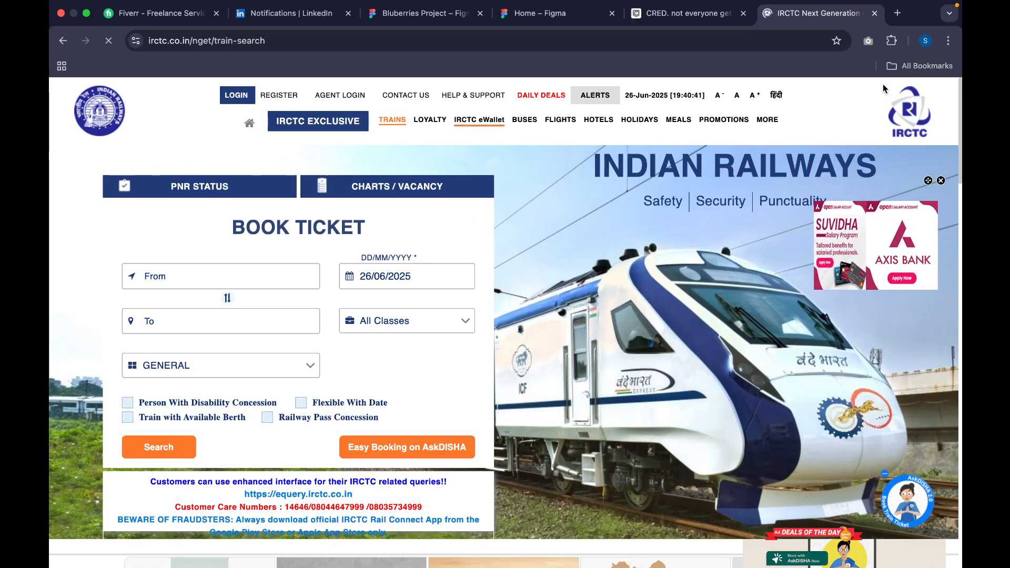
{"action": "left_click", "coordinate": [875, 13]}
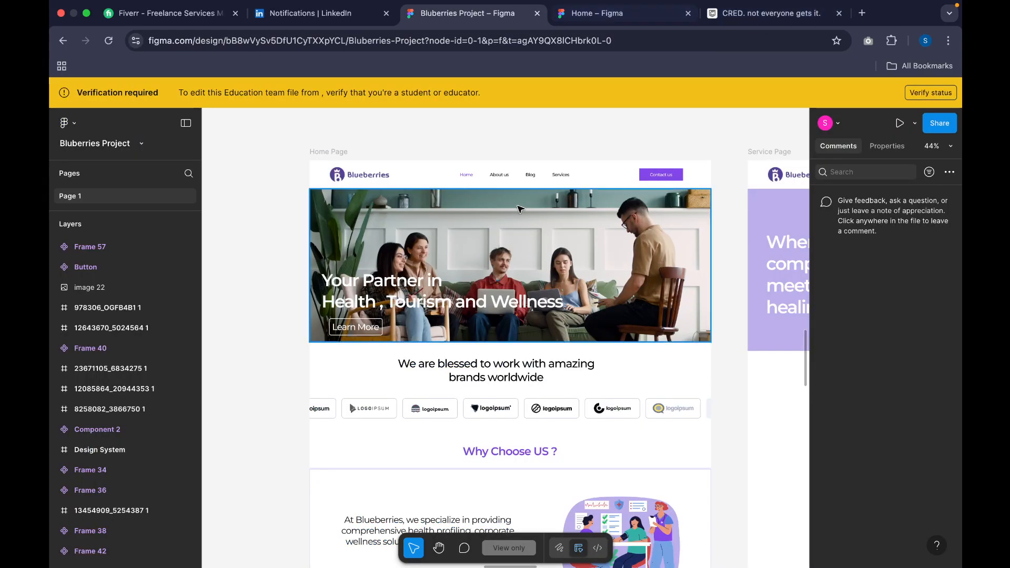
Step: Review the Home Page frame down to its client testimonial, and the Service Page frame beside it
{"action": "scroll", "coordinate": [457, 364], "scroll_direction": "down", "scroll_amount": 20}
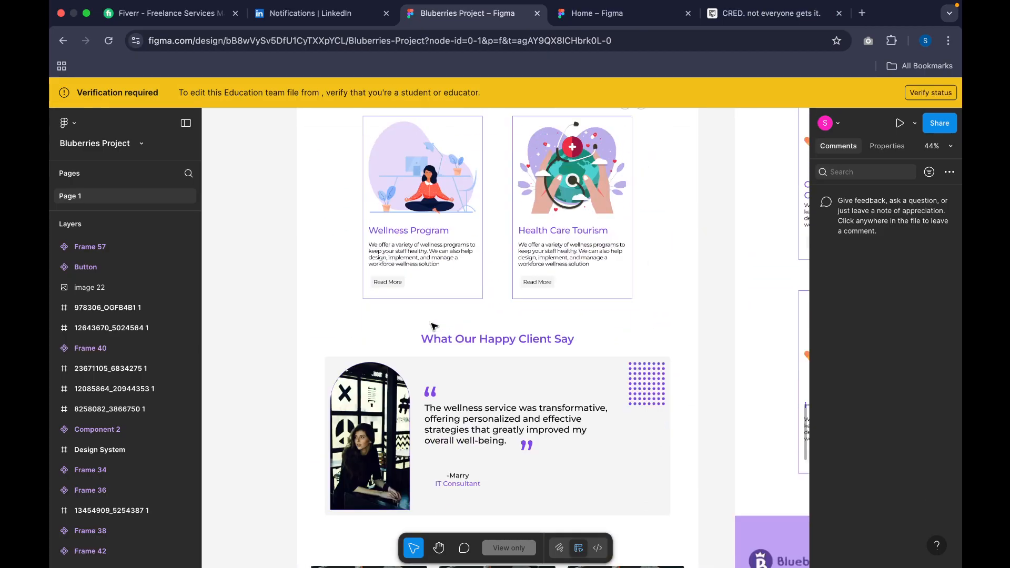
{"action": "scroll", "coordinate": [435, 327], "scroll_direction": "up", "scroll_amount": 20}
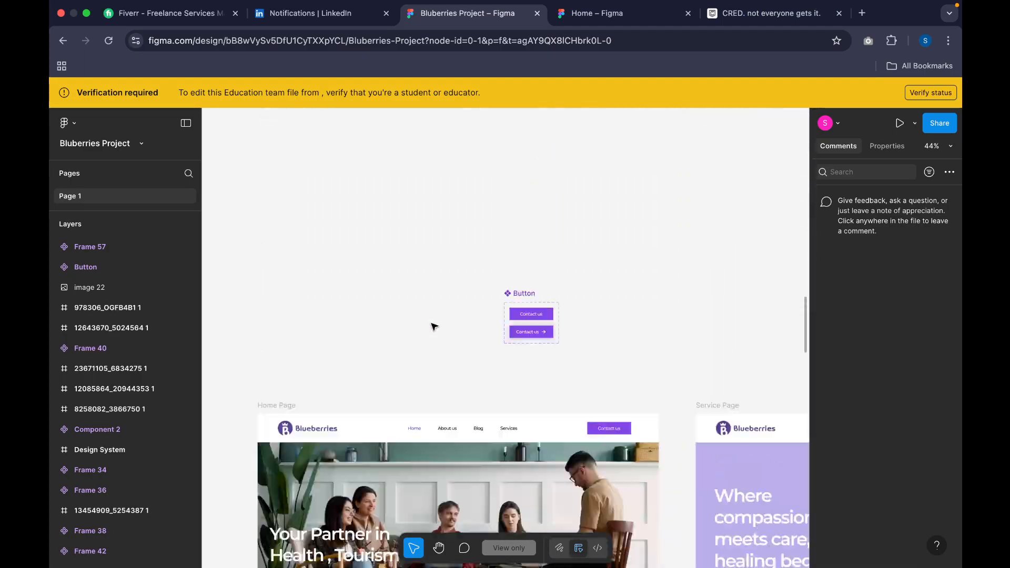
{"action": "scroll", "coordinate": [427, 324], "scroll_direction": "down", "scroll_amount": 6}
{"action": "scroll", "coordinate": [427, 323], "scroll_direction": "right", "scroll_amount": 2}
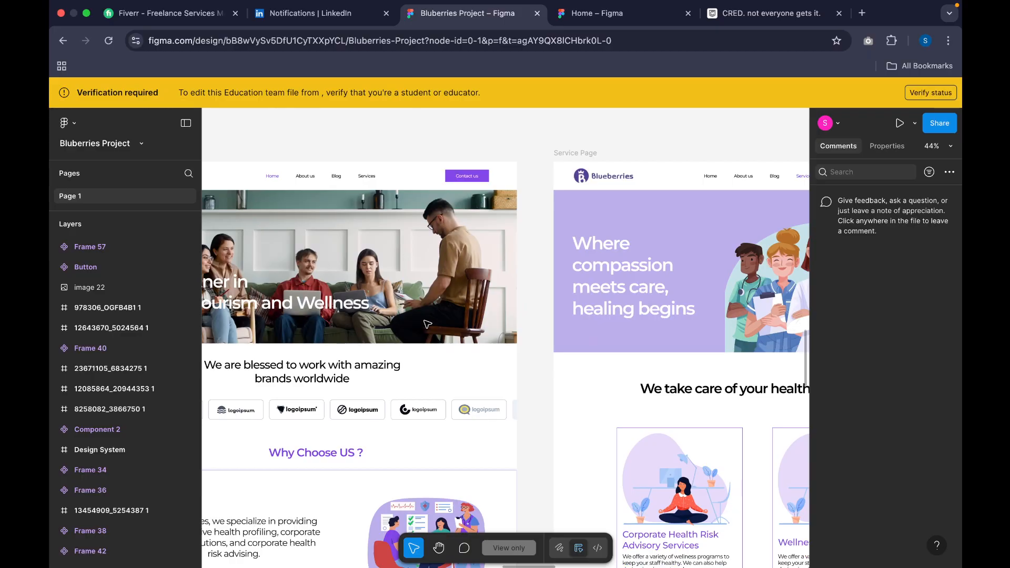
{"action": "scroll", "coordinate": [427, 324], "scroll_direction": "right", "scroll_amount": 4}
{"action": "scroll", "coordinate": [427, 324], "scroll_direction": "down", "scroll_amount": 1}
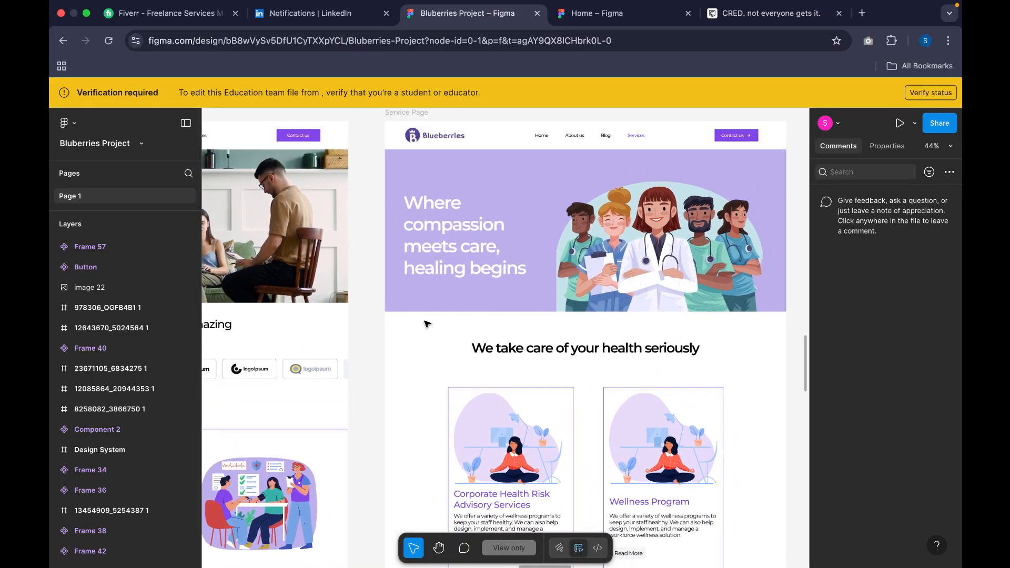
{"action": "scroll", "coordinate": [549, 319], "scroll_direction": "down", "scroll_amount": 8}
{"action": "scroll", "coordinate": [549, 319], "scroll_direction": "right", "scroll_amount": 6}
Step: Compare the layouts of the About US, Blog and Contact Us page frames
{"action": "scroll", "coordinate": [549, 320], "scroll_direction": "up", "scroll_amount": 8}
{"action": "scroll", "coordinate": [550, 320], "scroll_direction": "right", "scroll_amount": 2}
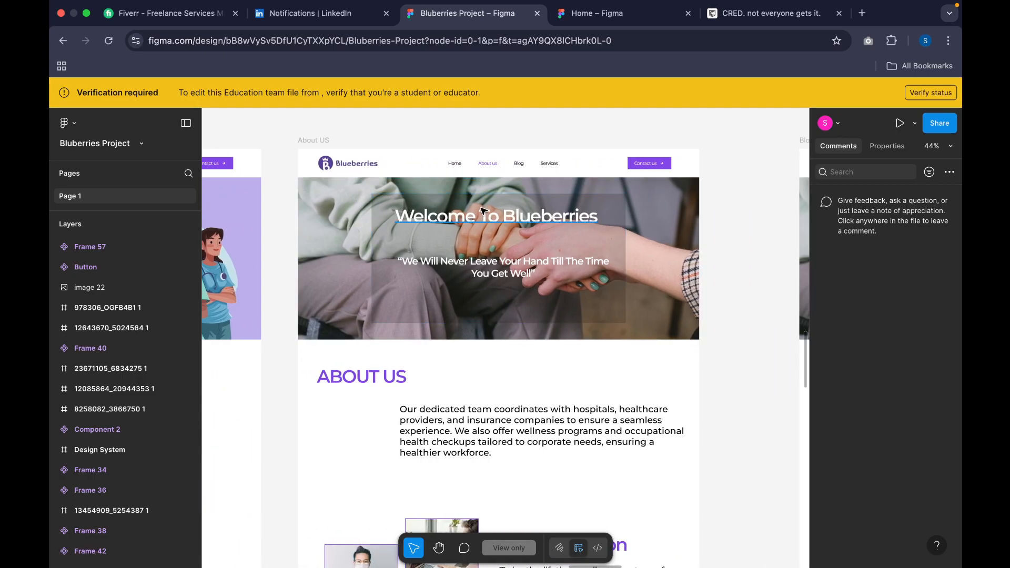
{"action": "scroll", "coordinate": [483, 210], "scroll_direction": "down", "scroll_amount": 5}
{"action": "scroll", "coordinate": [484, 211], "scroll_direction": "left", "scroll_amount": 2}
{"action": "scroll", "coordinate": [483, 211], "scroll_direction": "right", "scroll_amount": 5}
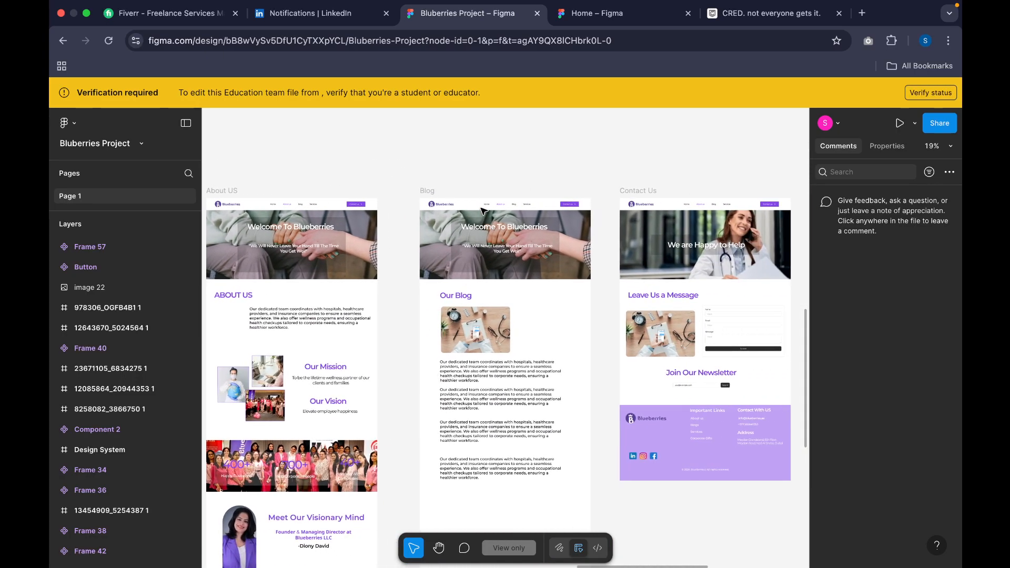
{"action": "scroll", "coordinate": [484, 211], "scroll_direction": "down", "scroll_amount": 1}
Step: Select the "Welcome To Blueberries" heading on the Blog page to inspect its properties, and dismiss its context menu
{"action": "left_click", "coordinate": [482, 210]}
{"action": "right_click", "coordinate": [482, 210]}
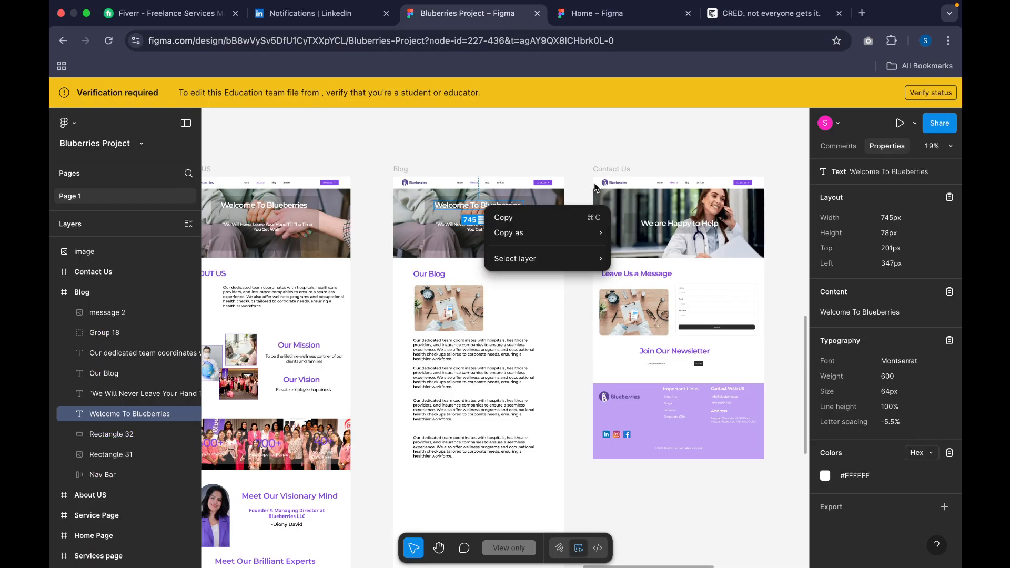
{"action": "left_click", "coordinate": [559, 149]}
{"action": "scroll", "coordinate": [559, 149], "scroll_direction": "up", "scroll_amount": 3}
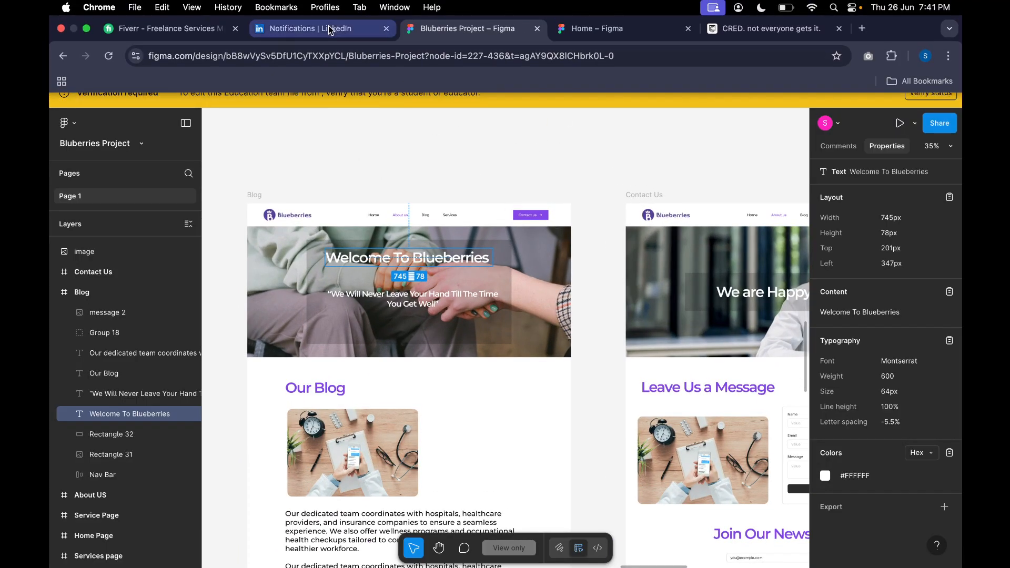
Step: Close the LinkedIn tab, keep the Bluberries Project file in view, and exit full screen
{"action": "left_click", "coordinate": [328, 29]}
{"action": "left_click", "coordinate": [414, 17]}
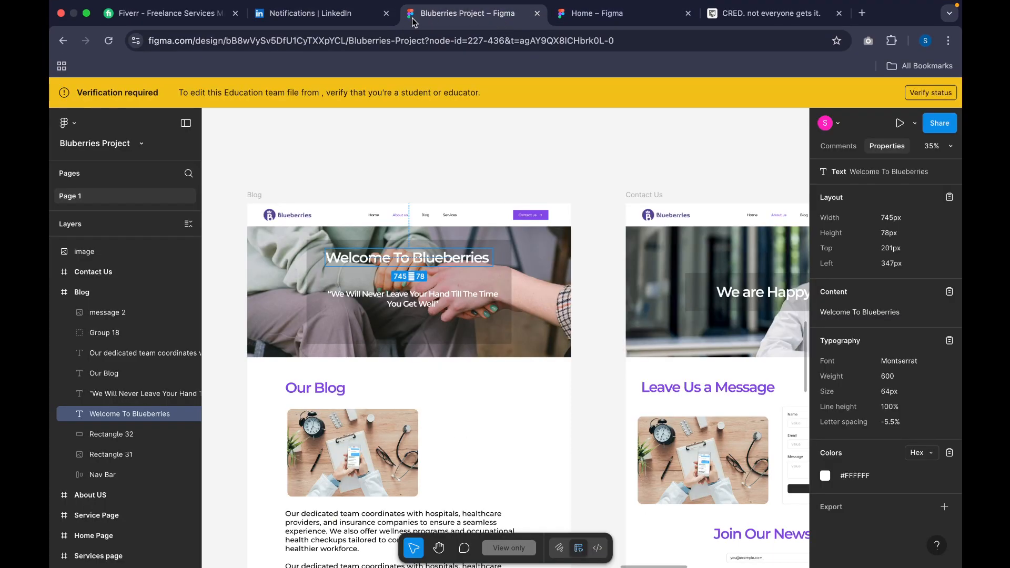
{"action": "left_click", "coordinate": [387, 13]}
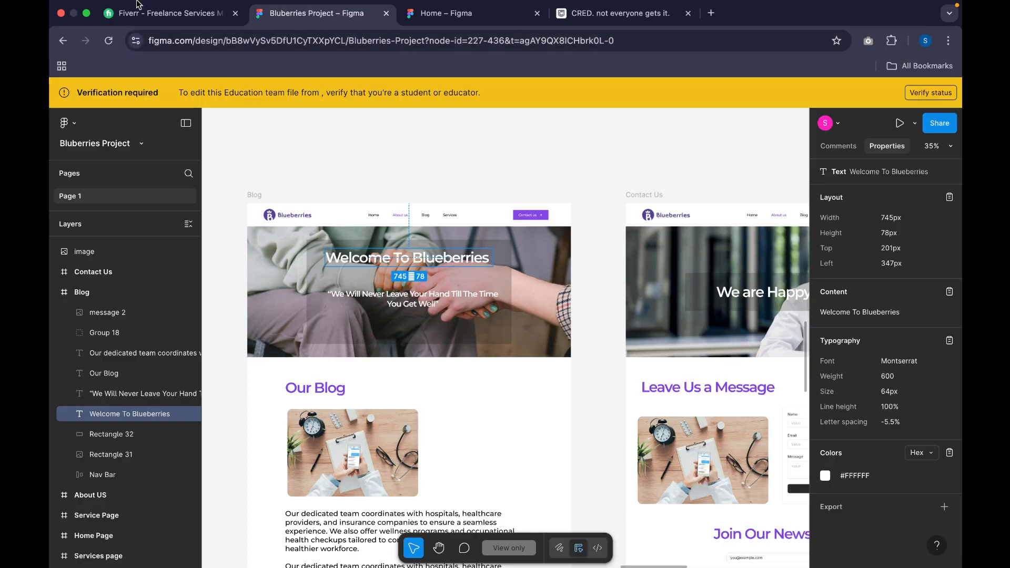
{"action": "left_click", "coordinate": [87, 15]}
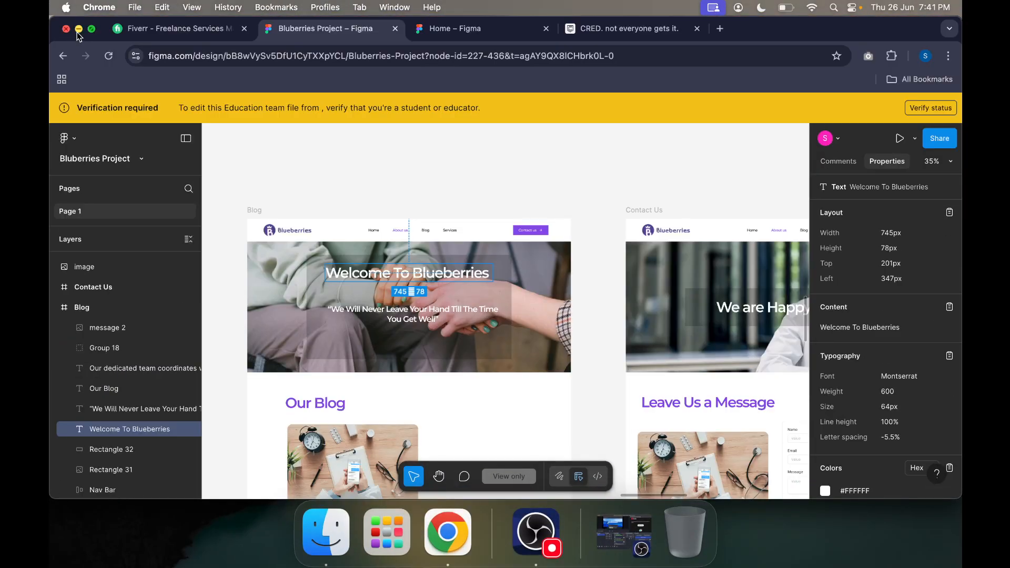
Step: Minimize the browser window and launch the Figma desktop app by searching the installed applications for "fig"
{"action": "left_click", "coordinate": [78, 30]}
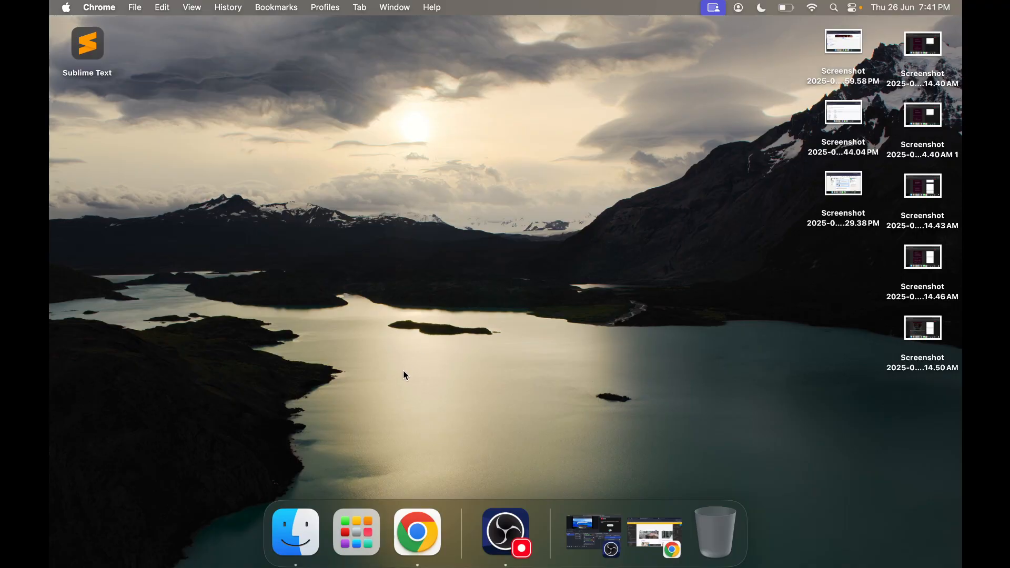
{"action": "left_click", "coordinate": [357, 533]}
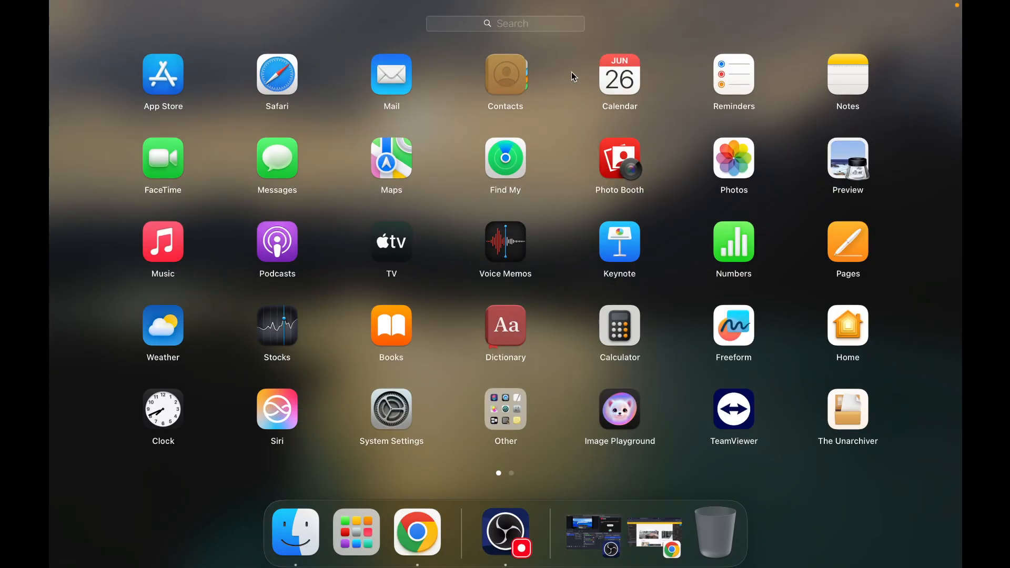
{"action": "left_click", "coordinate": [520, 26]}
{"action": "type", "text": "fig"}
{"action": "key", "text": "Return"}
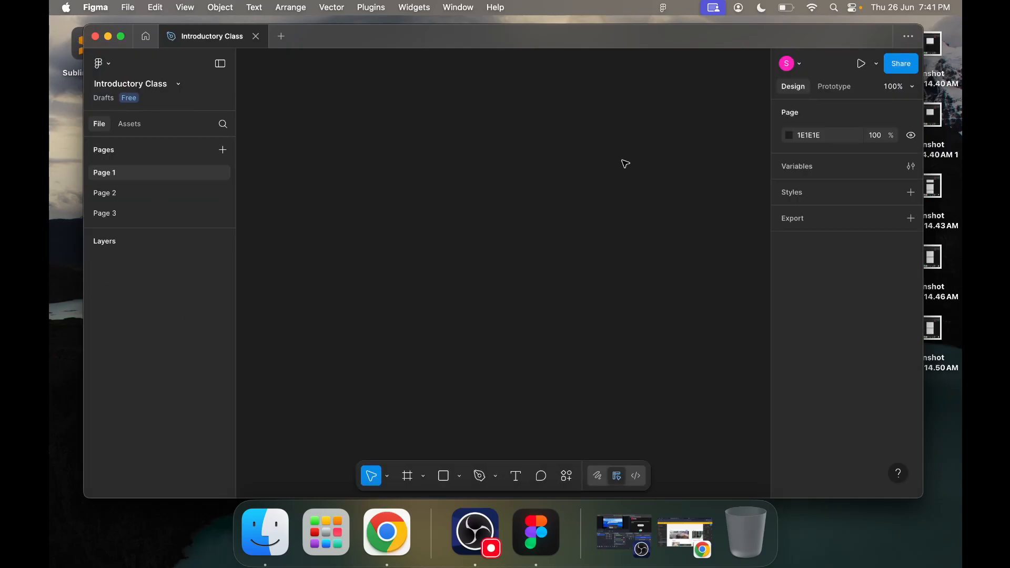
Step: Create a new design file, show it in full screen, and postpone the app update until the next launch
{"action": "left_click", "coordinate": [147, 38]}
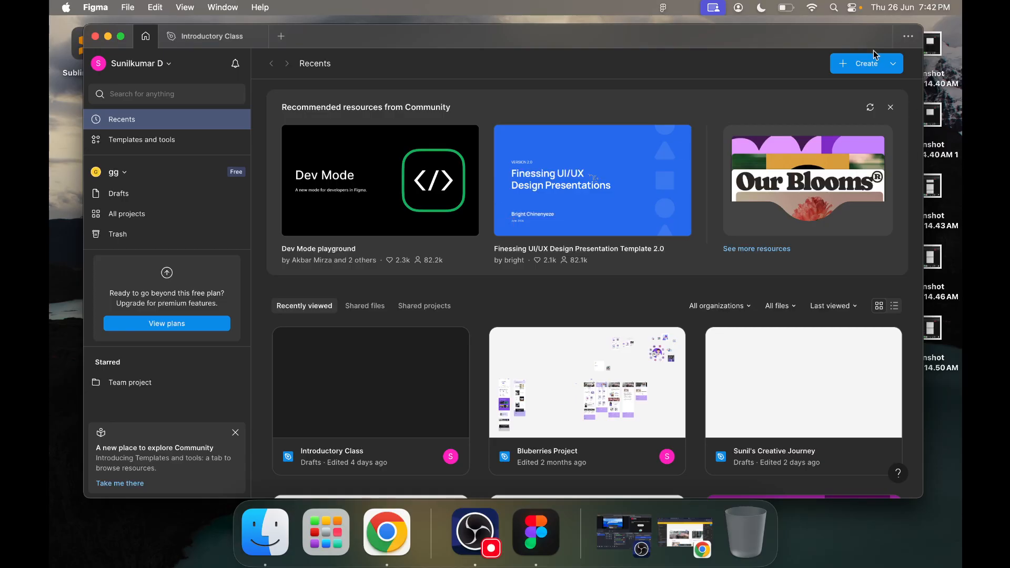
{"action": "left_click", "coordinate": [854, 65]}
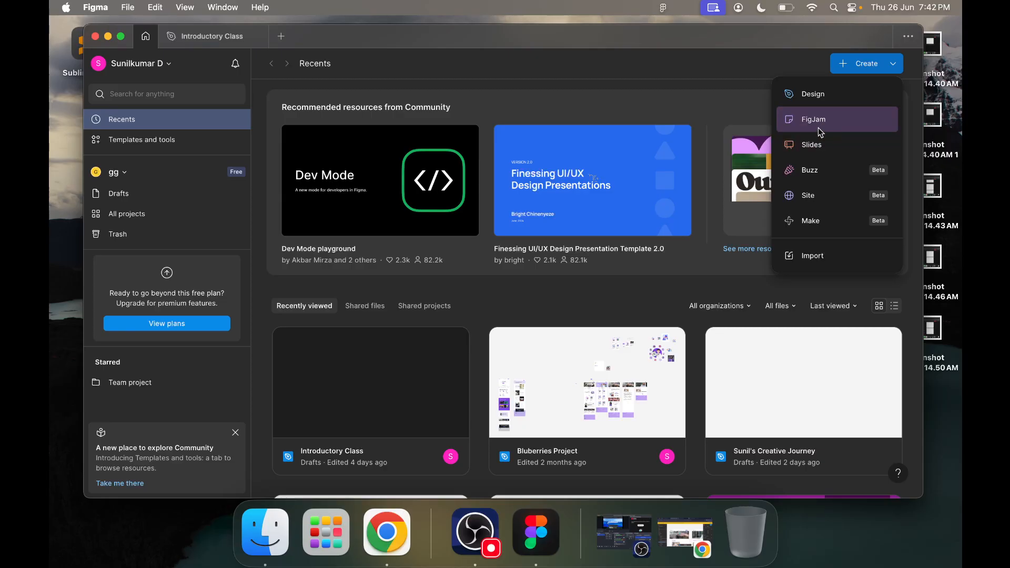
{"action": "left_click", "coordinate": [833, 95]}
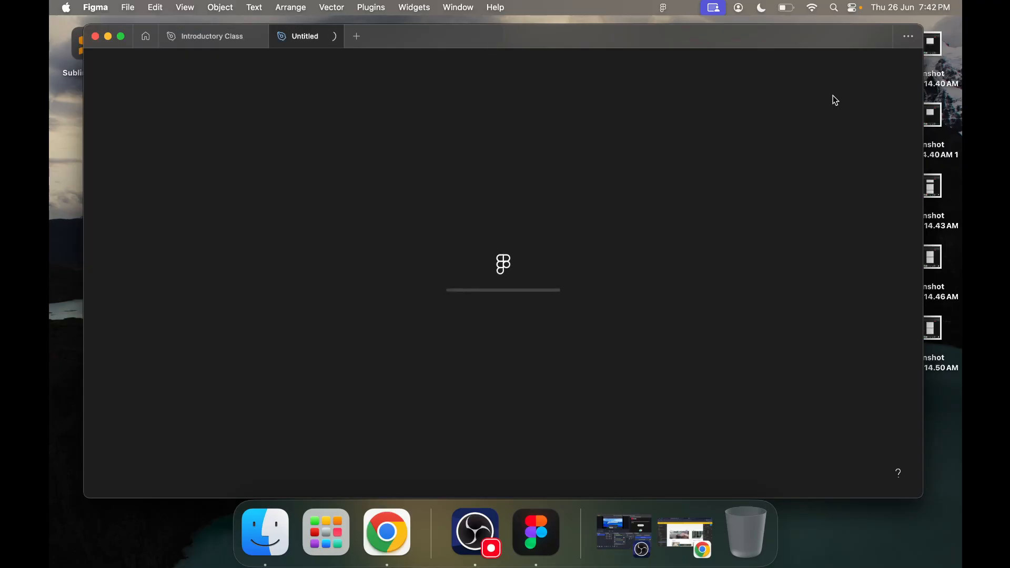
{"action": "left_click", "coordinate": [122, 36]}
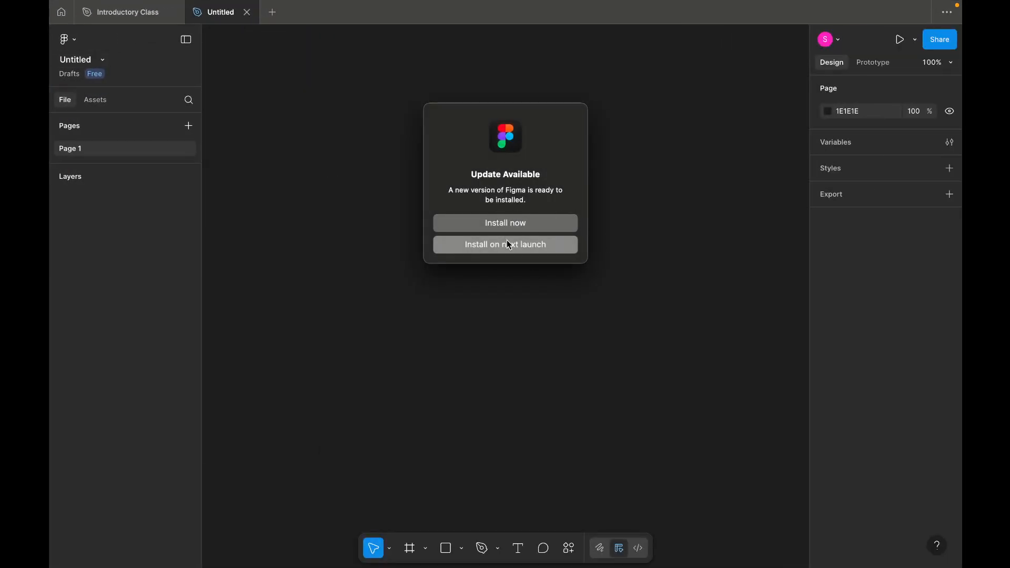
{"action": "left_click", "coordinate": [508, 244]}
Step: Rename the untitled design file to the owner's first name in possessive form followed by "Creatives"
{"action": "left_click", "coordinate": [81, 61]}
{"action": "key", "text": "BackSpace"}
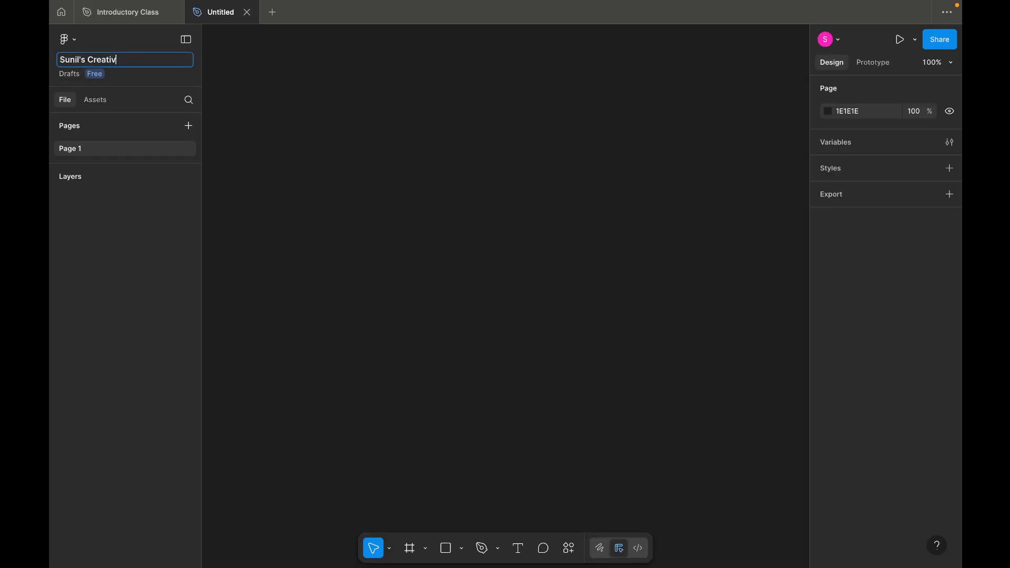
{"action": "key", "text": "Return"}
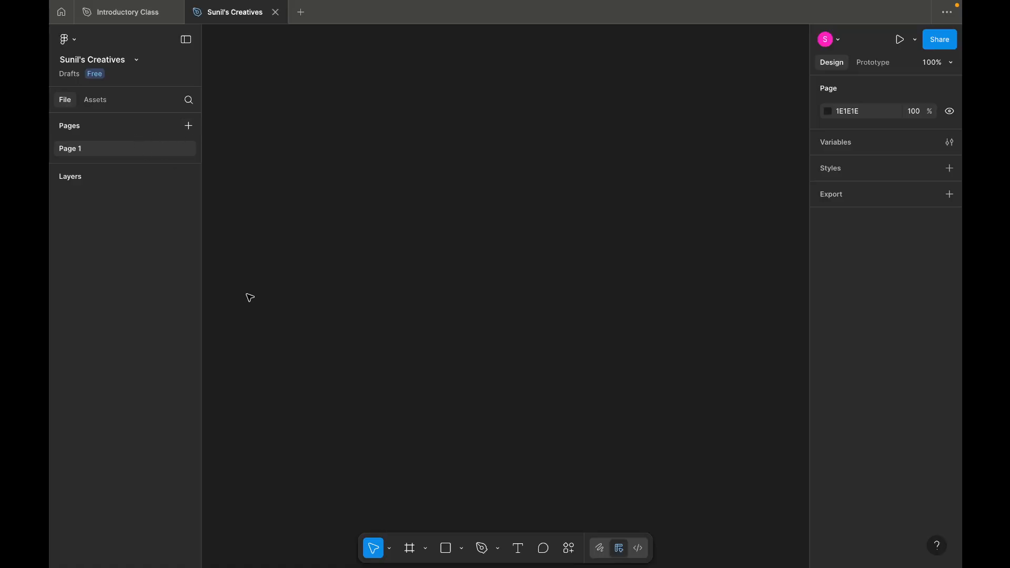
Step: Minimize the Figma desktop app and open the renamed Creatives file from the Figma home page in Chrome
{"action": "left_click", "coordinate": [95, 100]}
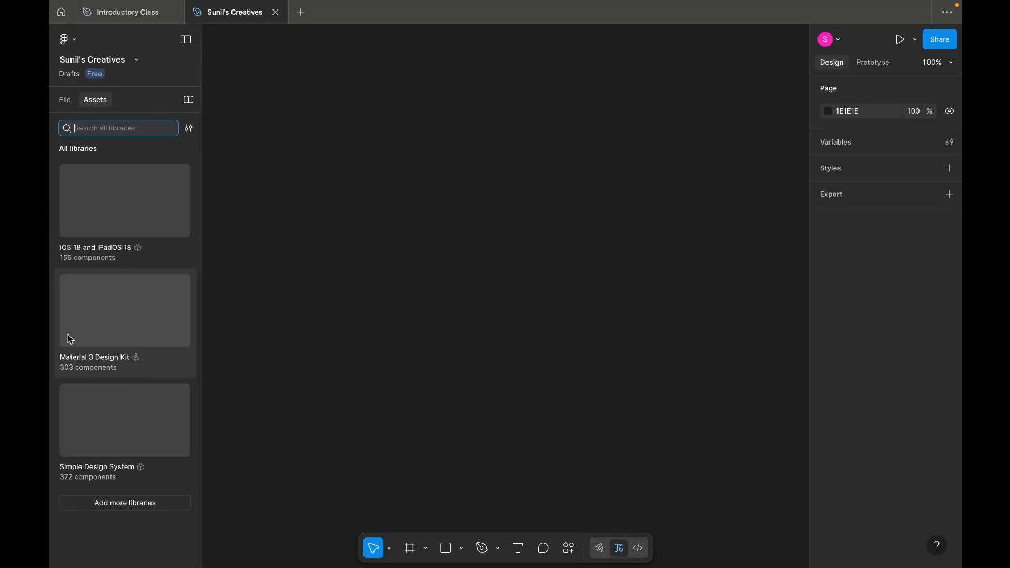
{"action": "left_click", "coordinate": [81, 32]}
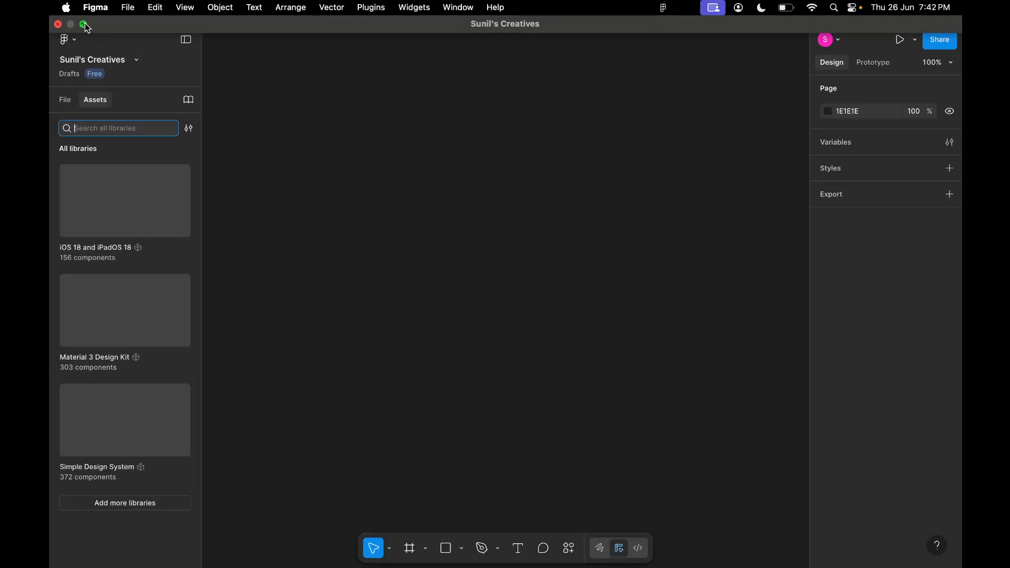
{"action": "left_click", "coordinate": [105, 37]}
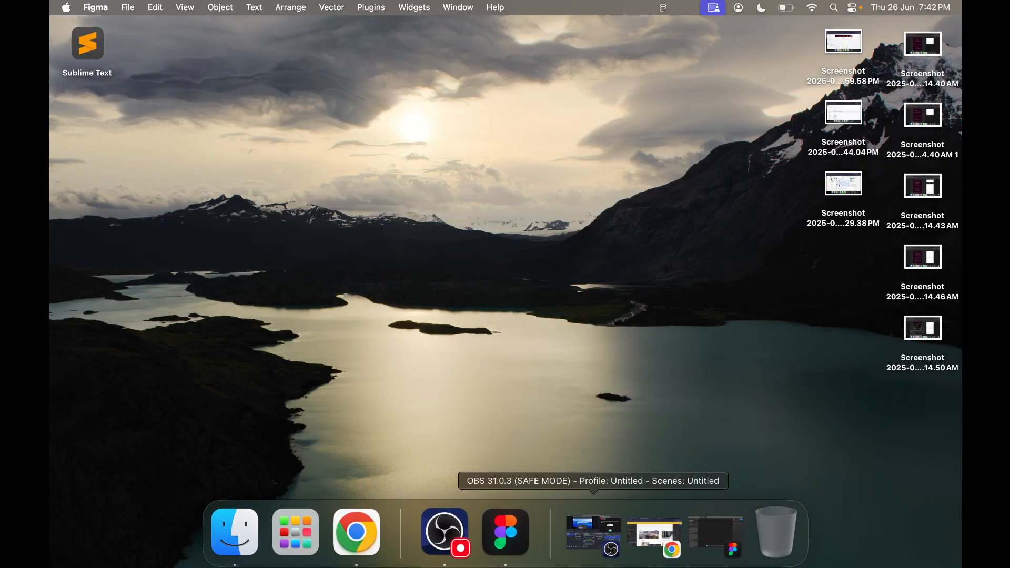
{"action": "left_click", "coordinate": [665, 531]}
{"action": "left_click", "coordinate": [467, 29]}
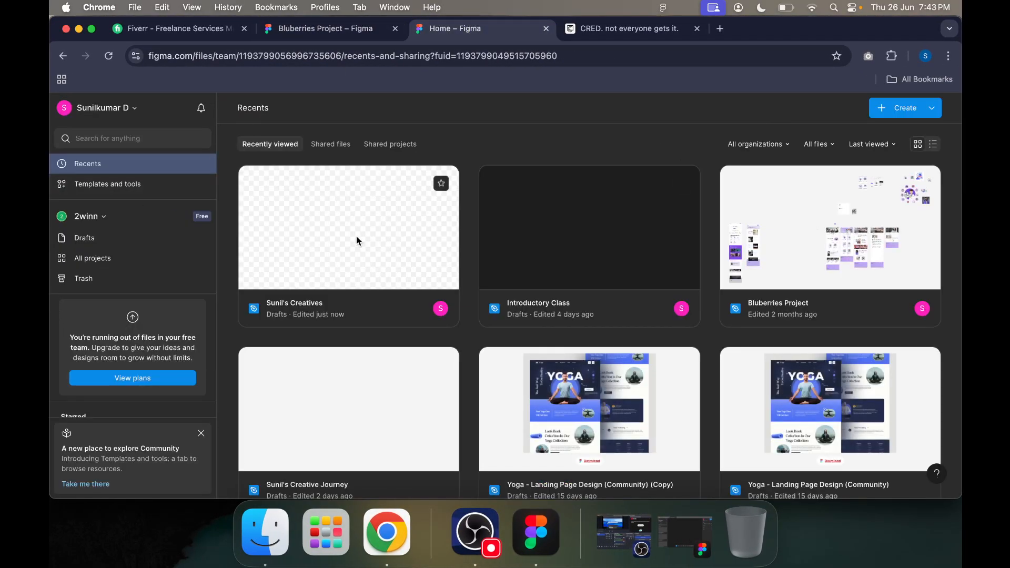
{"action": "left_click", "coordinate": [357, 241]}
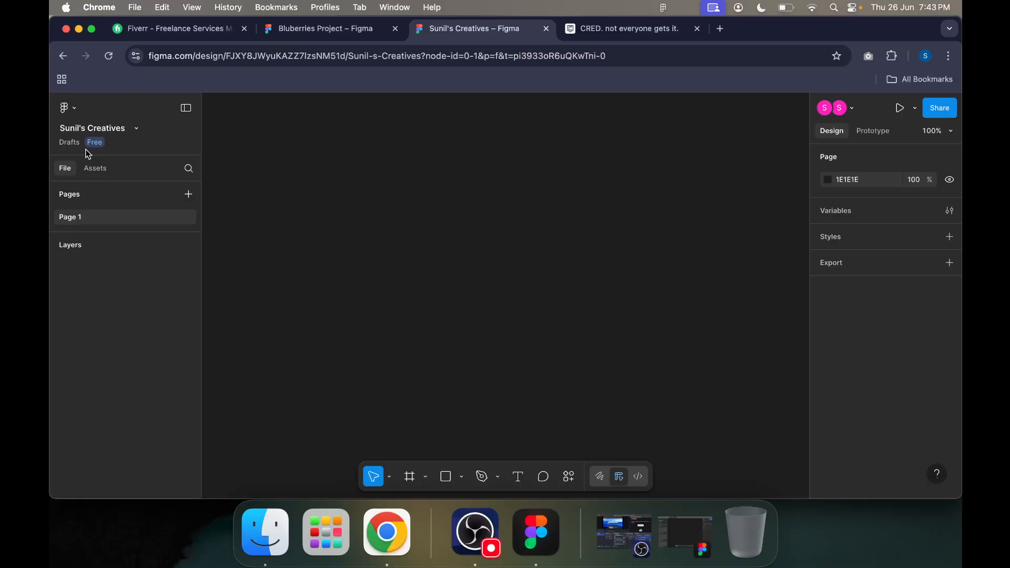
Step: Look over the asset libraries, the page and layer list, and the file's options, and dismiss the options
{"action": "left_click", "coordinate": [93, 171]}
{"action": "left_click", "coordinate": [69, 170]}
{"action": "left_click", "coordinate": [137, 129]}
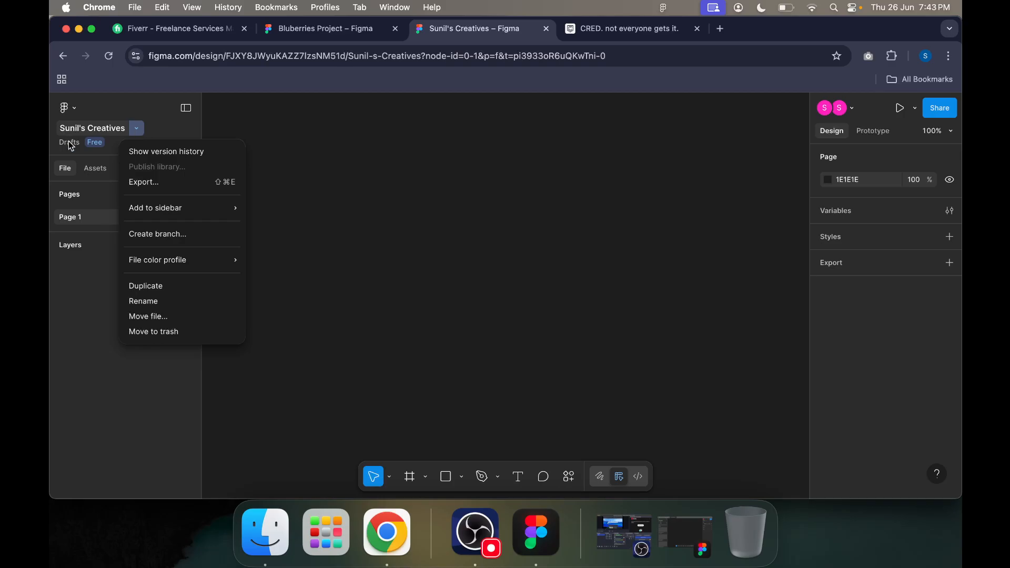
{"action": "left_click", "coordinate": [266, 121]}
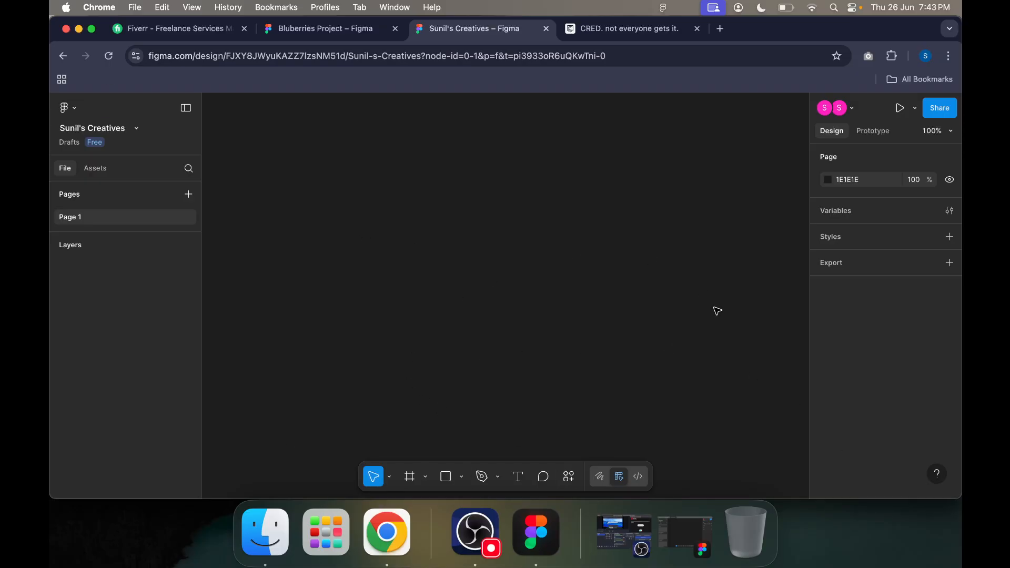
Step: Add an iPhone 16 frame to the canvas, shift it slightly, and resize it to about 393 × 818
{"action": "left_click", "coordinate": [411, 482]}
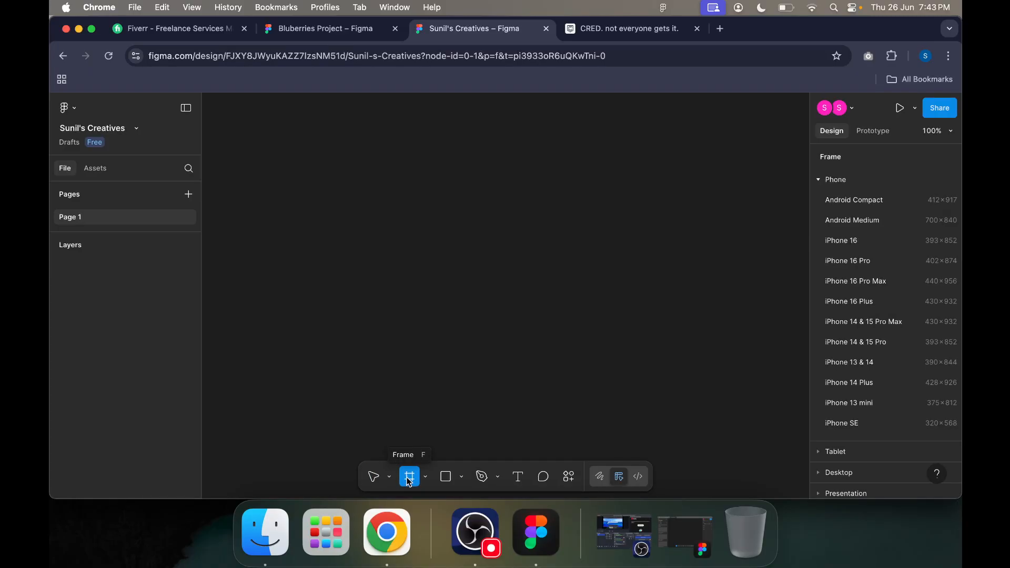
{"action": "left_click", "coordinate": [842, 240]}
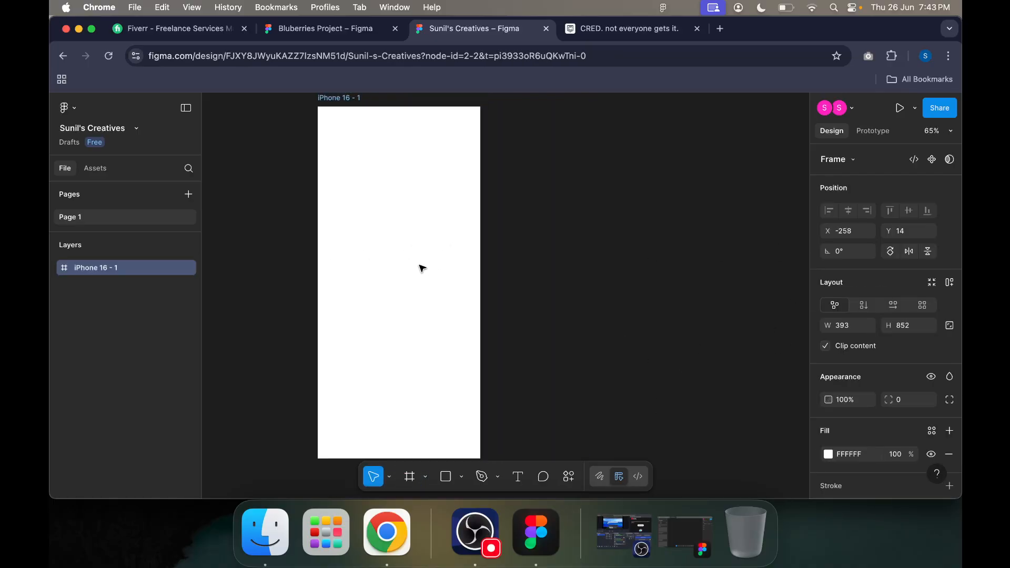
{"action": "left_click_drag", "start_coordinate": [487, 115], "coordinate": [469, 126]}
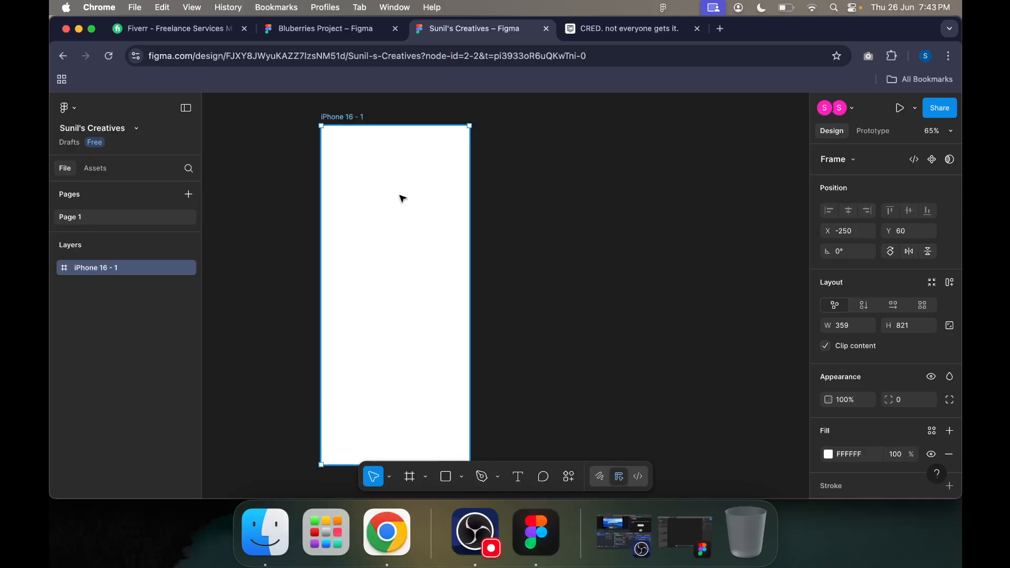
{"action": "left_click_drag", "start_coordinate": [402, 196], "coordinate": [381, 198]}
{"action": "left_click_drag", "start_coordinate": [453, 123], "coordinate": [467, 124]}
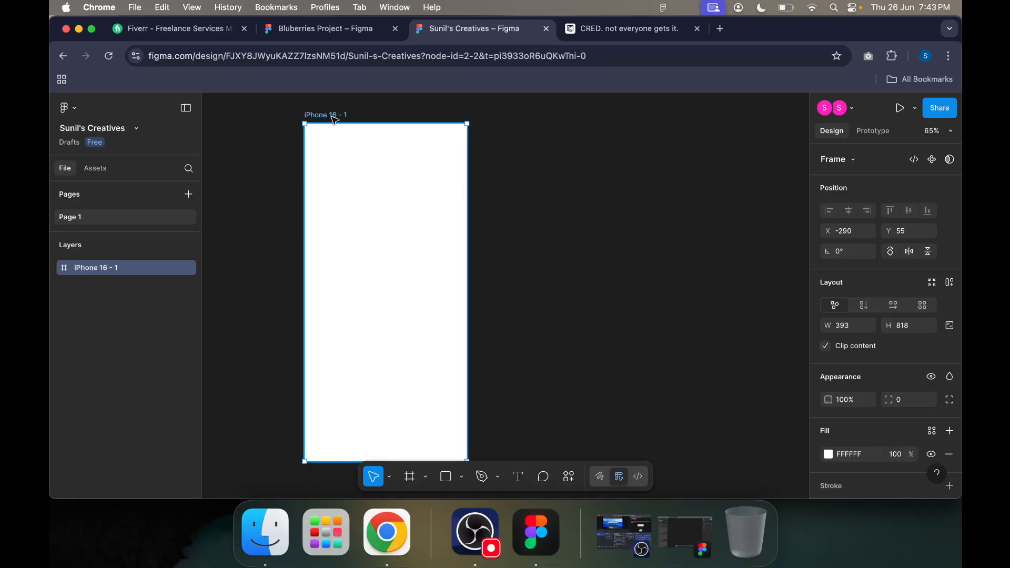
{"action": "key", "text": "i"}
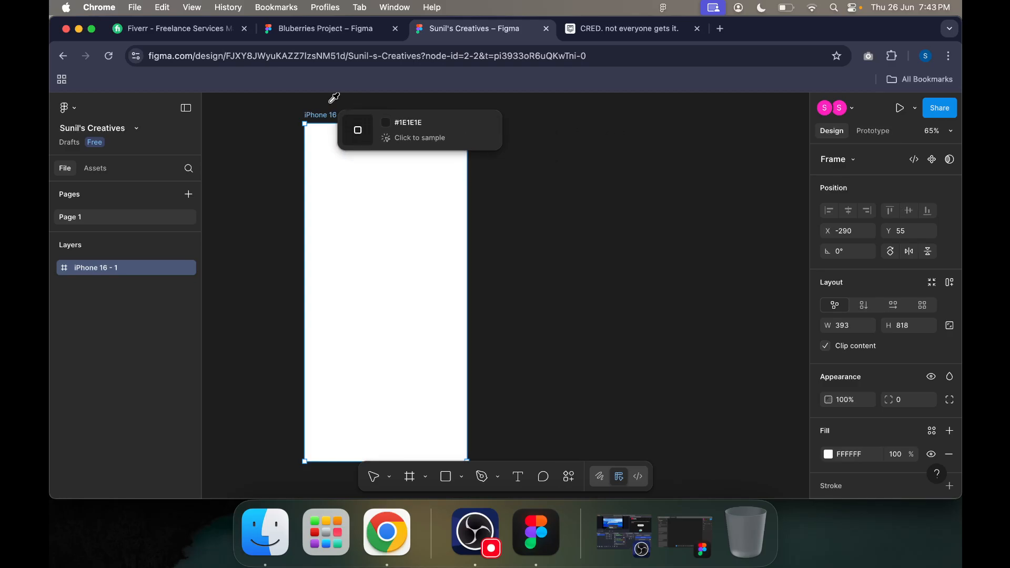
{"action": "left_click", "coordinate": [535, 158]}
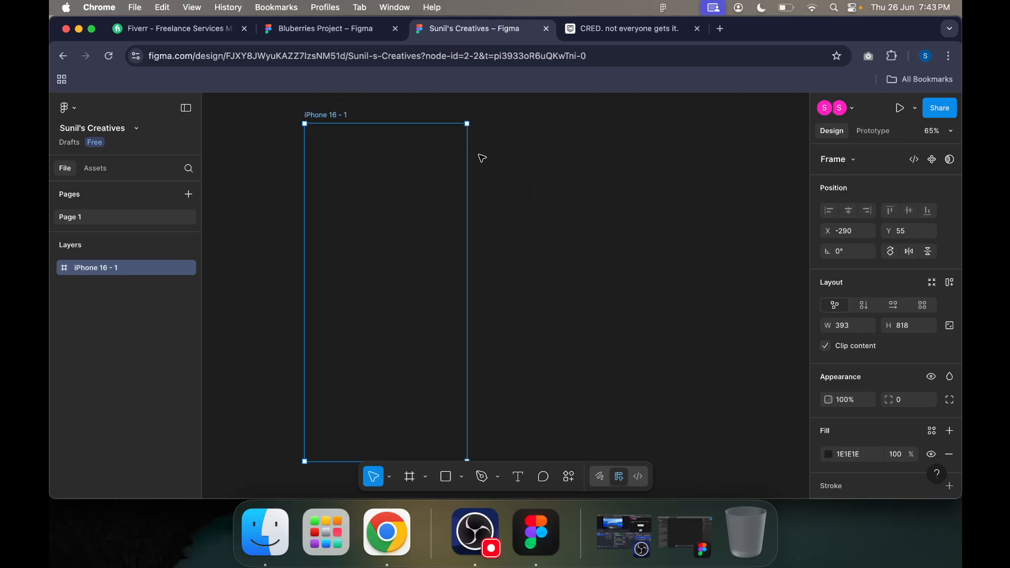
{"action": "key", "text": "super+z"}
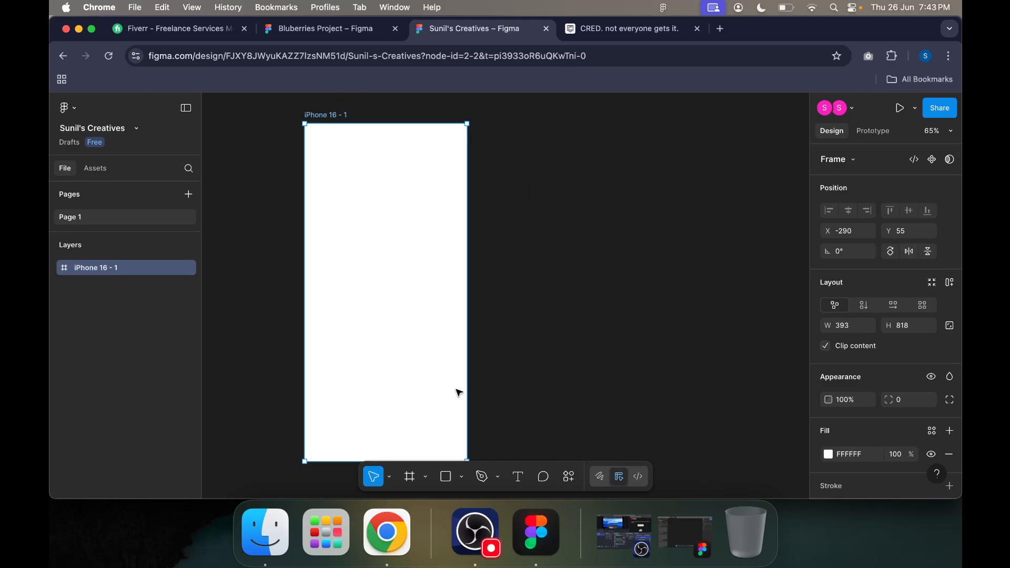
Step: Paste a copy of the iPhone 16 frame with clipboard access allowed, and draw a small frame inside the copy
{"action": "left_click", "coordinate": [409, 476]}
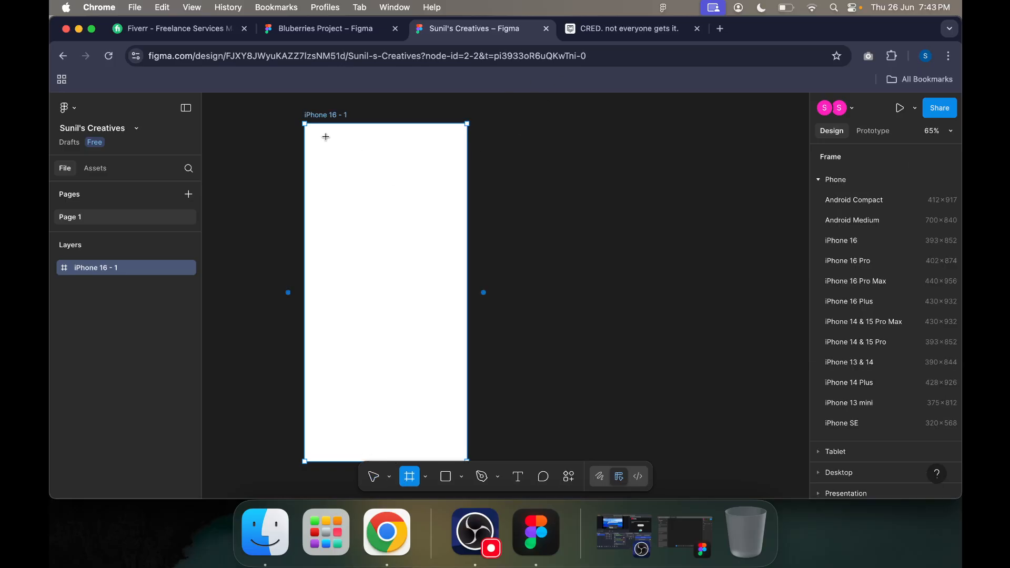
{"action": "right_click", "coordinate": [323, 116]}
{"action": "left_click", "coordinate": [339, 129]}
{"action": "right_click", "coordinate": [544, 123]}
{"action": "left_click", "coordinate": [563, 130]}
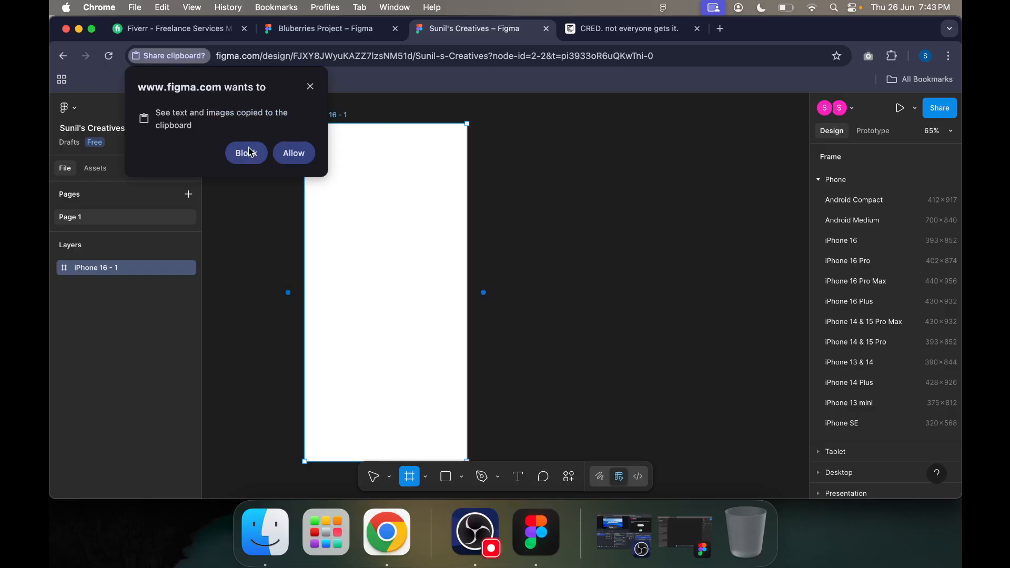
{"action": "left_click", "coordinate": [294, 156]}
{"action": "mouse_move", "coordinate": [422, 194]}
{"action": "left_mouse_down"}
{"action": "mouse_move", "coordinate": [545, 183]}
{"action": "mouse_move", "coordinate": [430, 181]}
{"action": "left_mouse_up"}
Step: Duplicate the outer iPhone 16 frame and align the copy beside the original at X 186, Y 55
{"action": "right_click", "coordinate": [332, 116]}
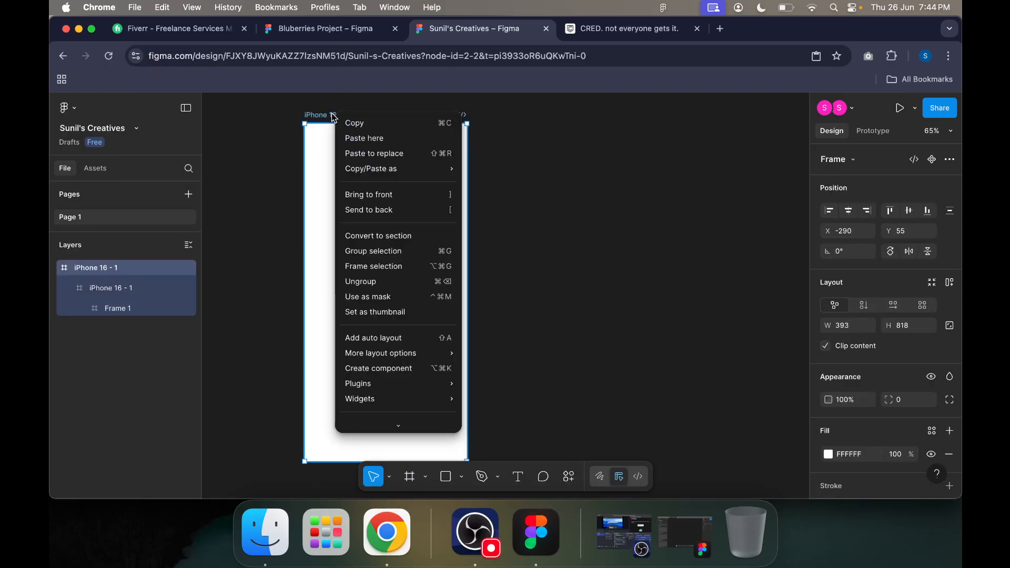
{"action": "left_click", "coordinate": [359, 124]}
{"action": "right_click", "coordinate": [588, 154]}
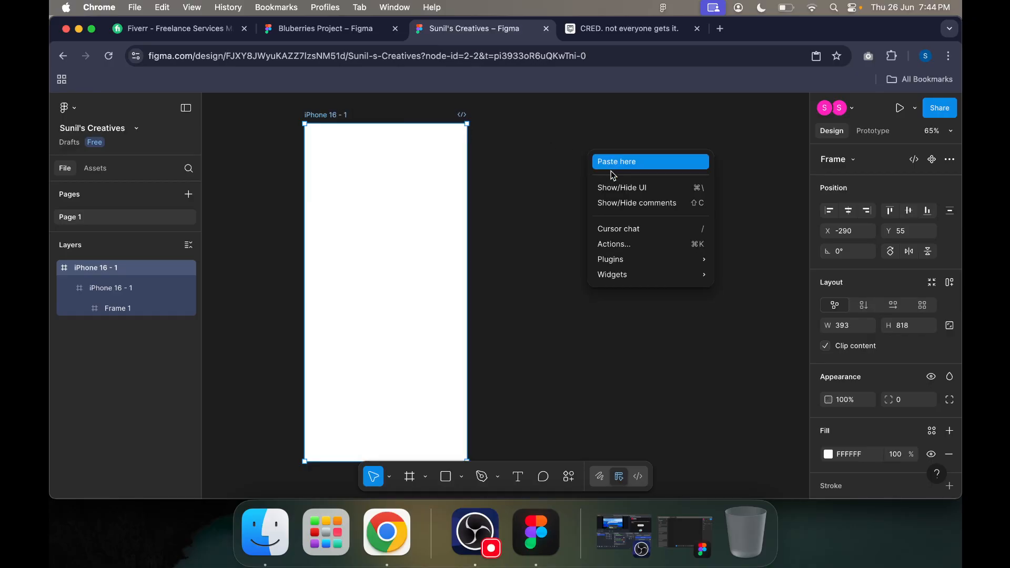
{"action": "left_click", "coordinate": [620, 167]}
{"action": "left_click_drag", "start_coordinate": [614, 144], "coordinate": [531, 116]}
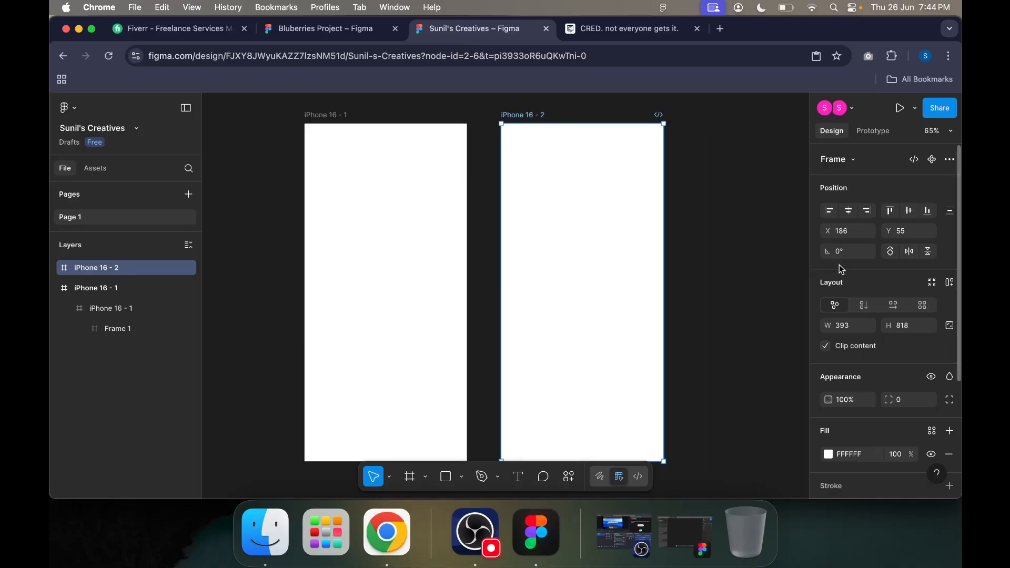
{"action": "left_click", "coordinate": [766, 254]}
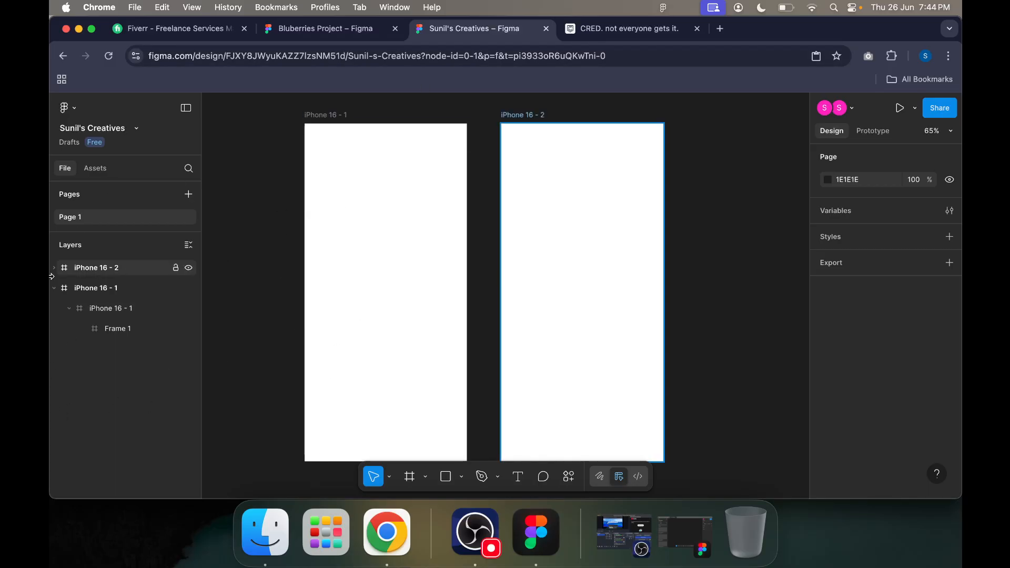
Step: Rename the original frame on the left as Home and its copy on the right as Welcome
{"action": "scroll", "coordinate": [728, 289], "scroll_direction": "up", "scroll_amount": 3}
{"action": "scroll", "coordinate": [729, 289], "scroll_direction": "left", "scroll_amount": 2}
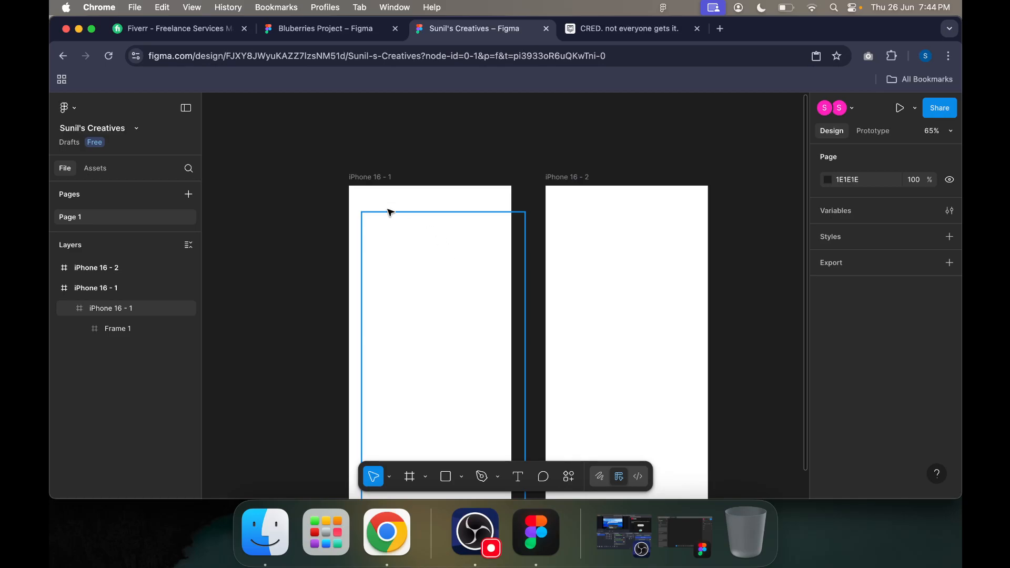
{"action": "double_click", "coordinate": [382, 178]}
{"action": "type", "text": "Home"}
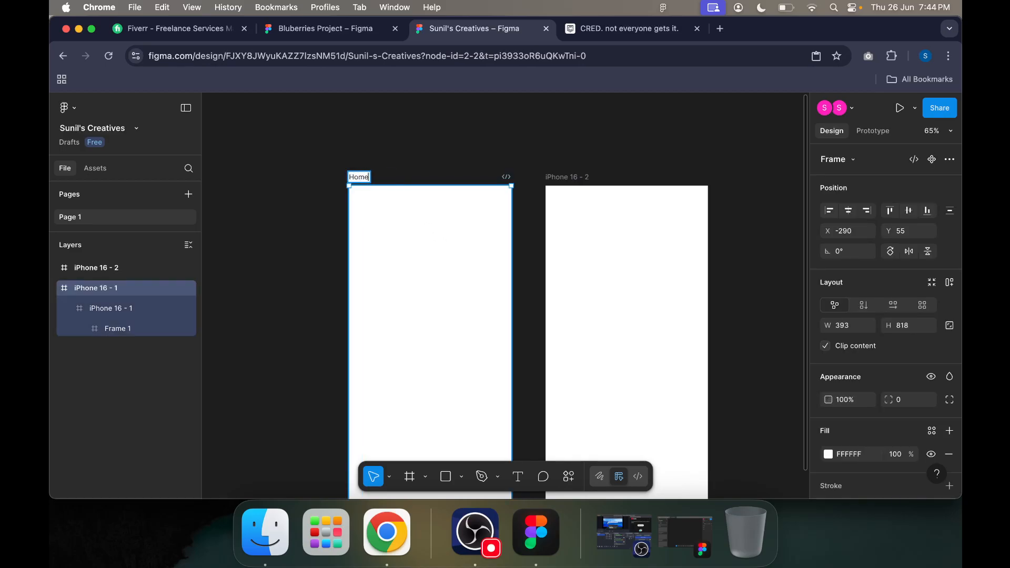
{"action": "double_click", "coordinate": [577, 177]}
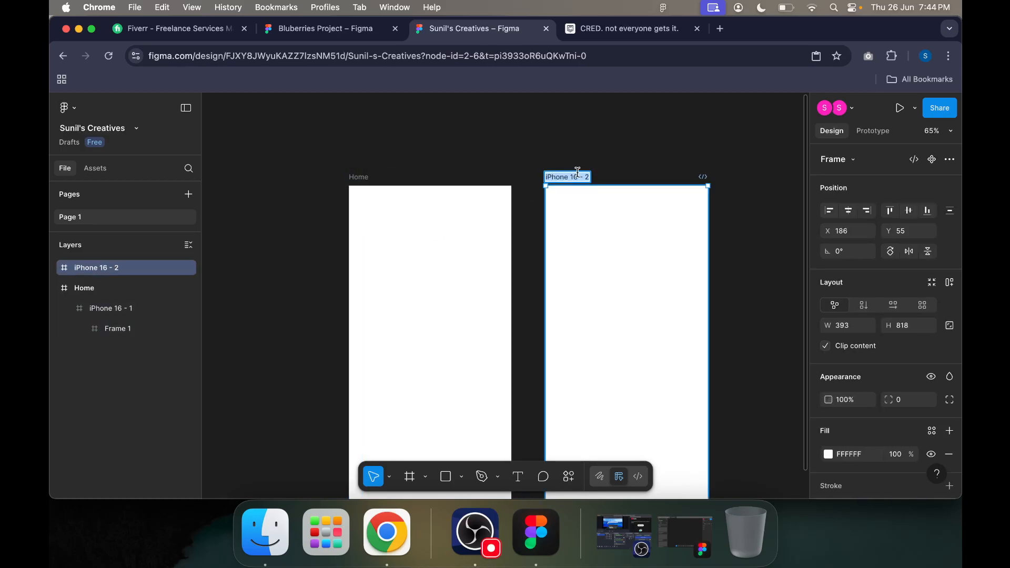
{"action": "type", "text": "Welcome"}
Step: Swap the two frame names, making the left frame Welcome and the right frame Home
{"action": "double_click", "coordinate": [357, 177]}
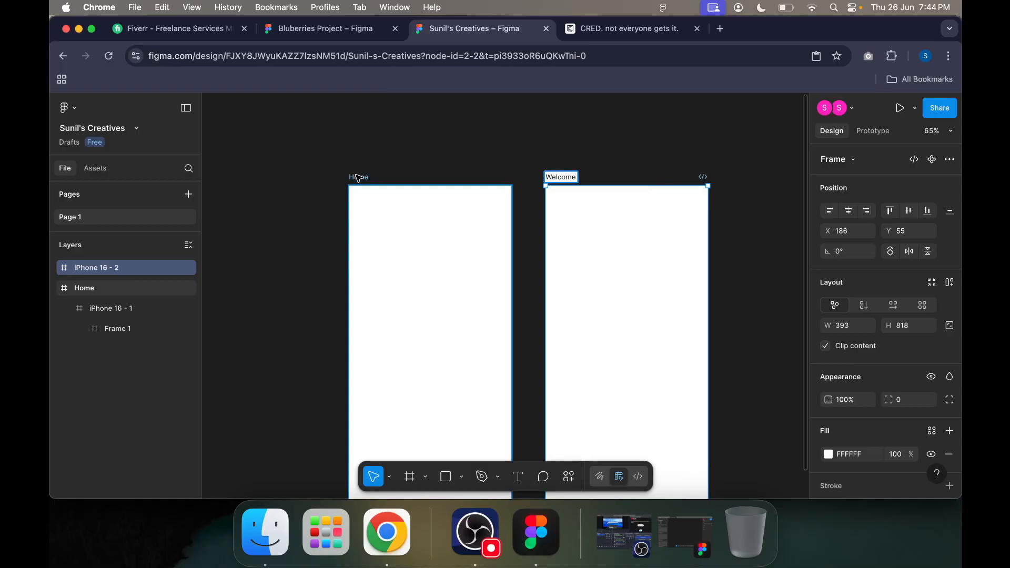
{"action": "type", "text": "Welcome"}
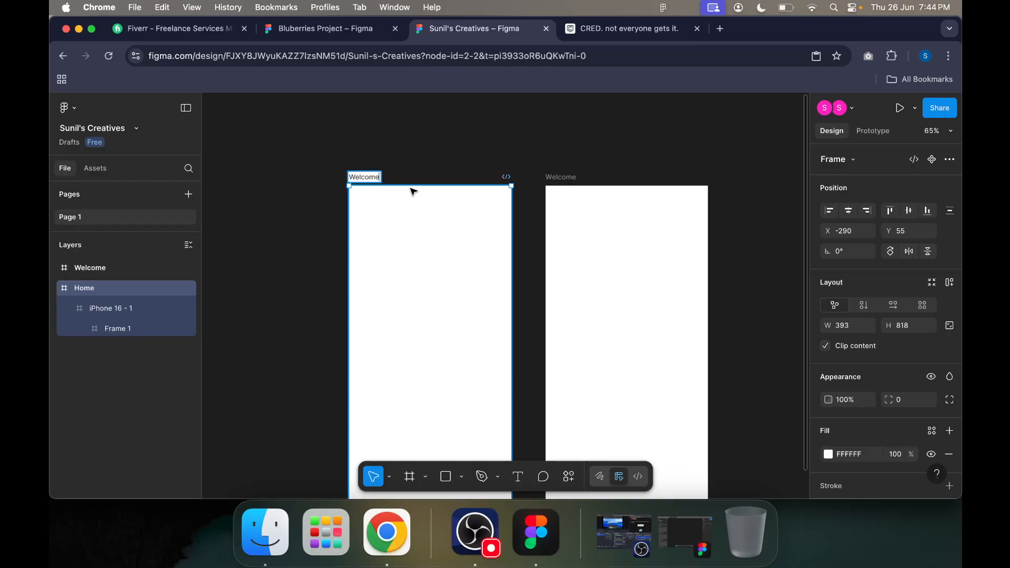
{"action": "double_click", "coordinate": [566, 179]}
{"action": "type", "text": "Home"}
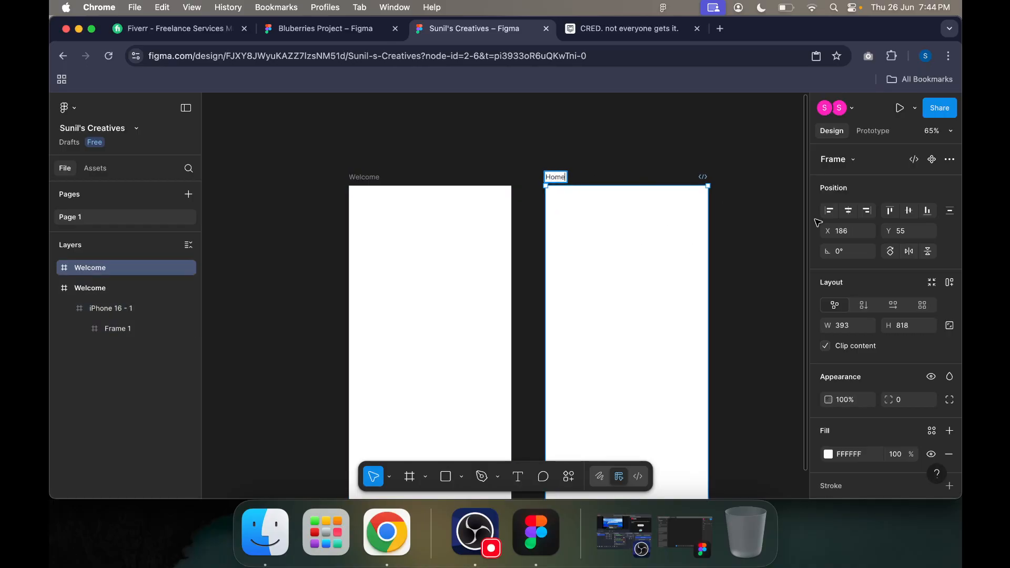
Step: Finish naming the right frame Home and draw a rectangle about 393 × 54 across the top of the Welcome frame
{"action": "left_click", "coordinate": [792, 245]}
{"action": "scroll", "coordinate": [792, 245], "scroll_direction": "down", "scroll_amount": 3}
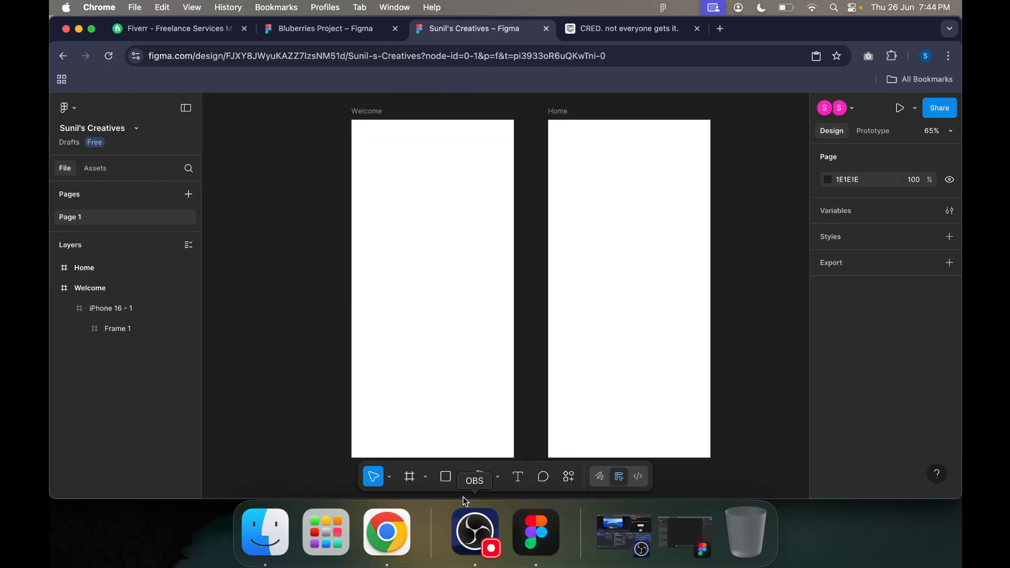
{"action": "left_click", "coordinate": [451, 482]}
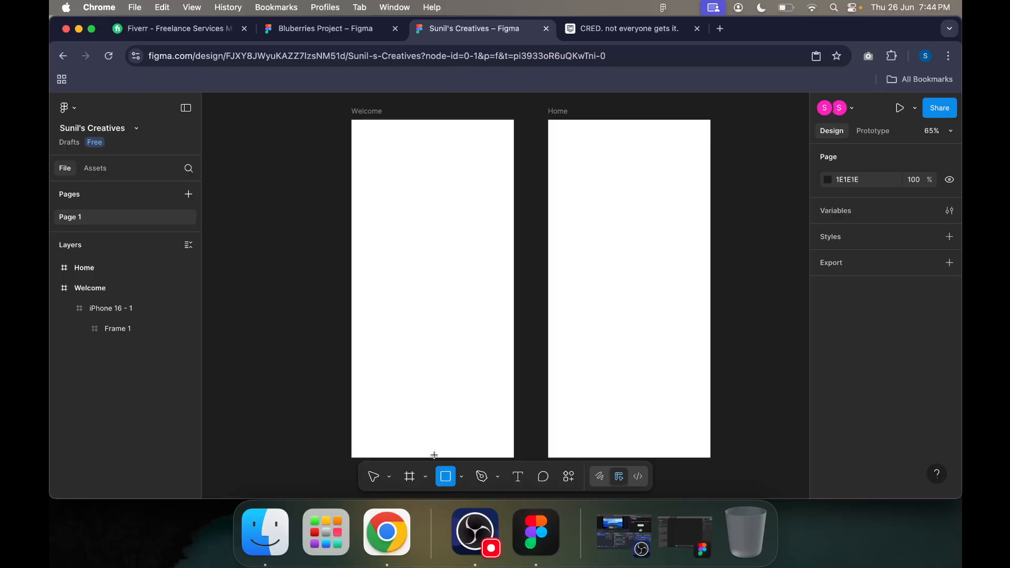
{"action": "left_click", "coordinate": [461, 477]}
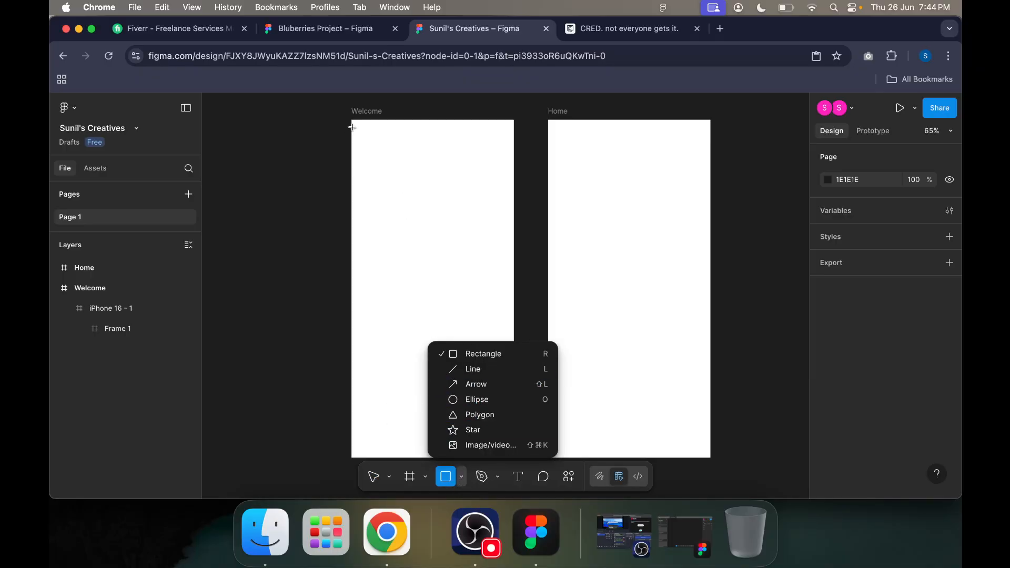
{"action": "left_click_drag", "start_coordinate": [352, 122], "coordinate": [514, 142]}
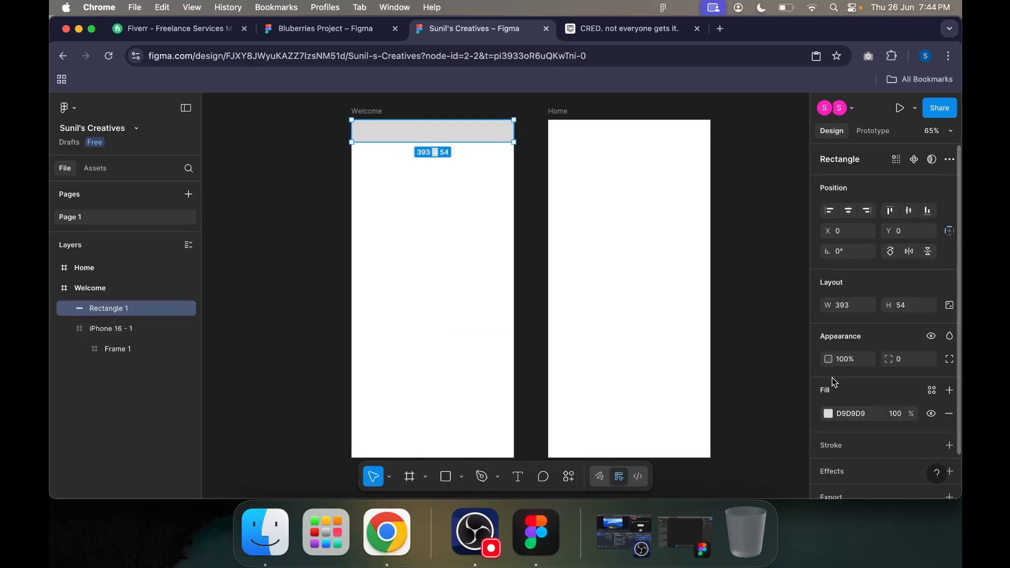
Step: Change the fill of the Welcome frame's header rectangle to green 18862A
{"action": "left_click", "coordinate": [829, 414]}
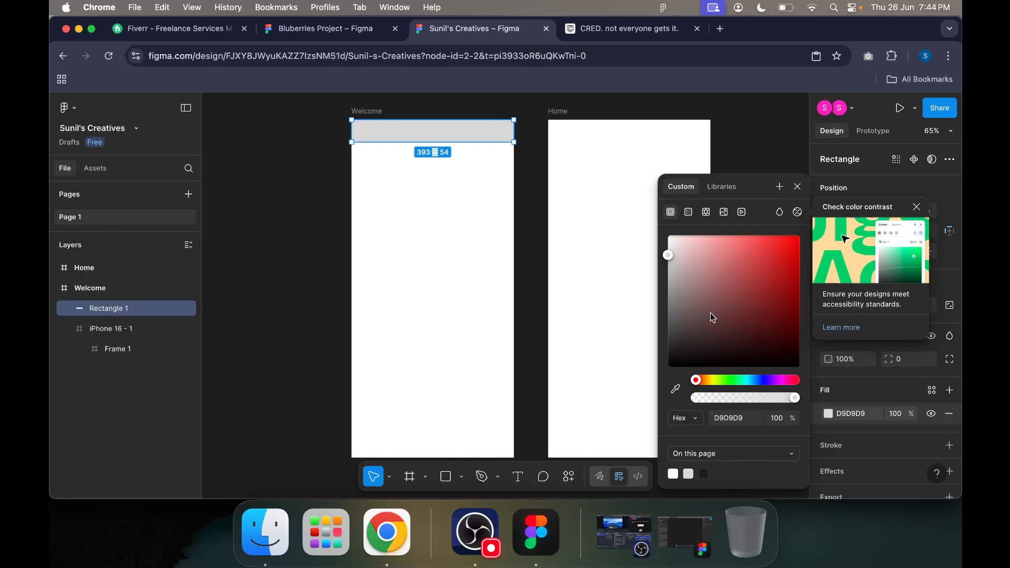
{"action": "left_click", "coordinate": [797, 212]}
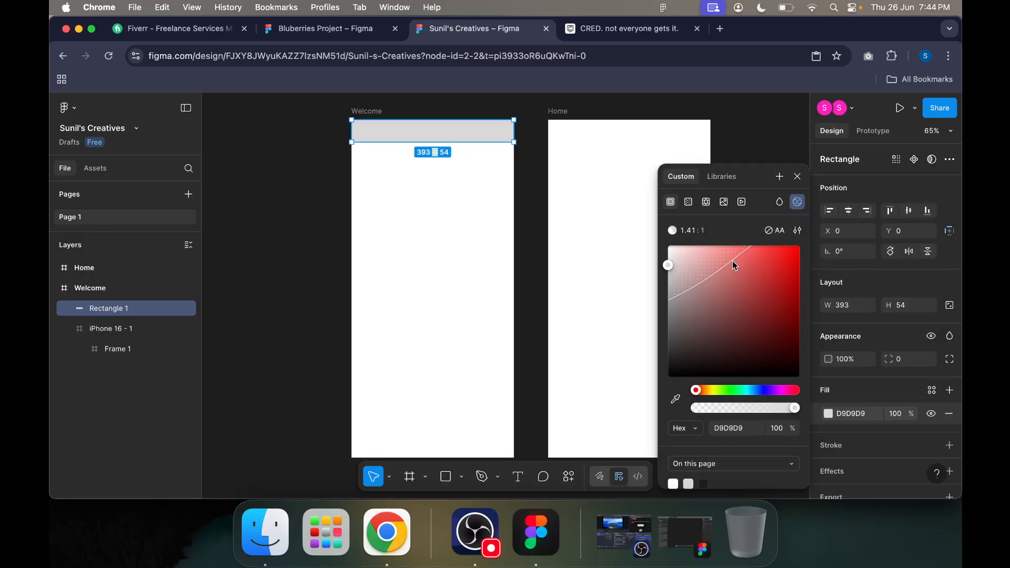
{"action": "left_click", "coordinate": [798, 176]}
{"action": "left_click", "coordinate": [830, 414]}
{"action": "left_click", "coordinate": [798, 202]}
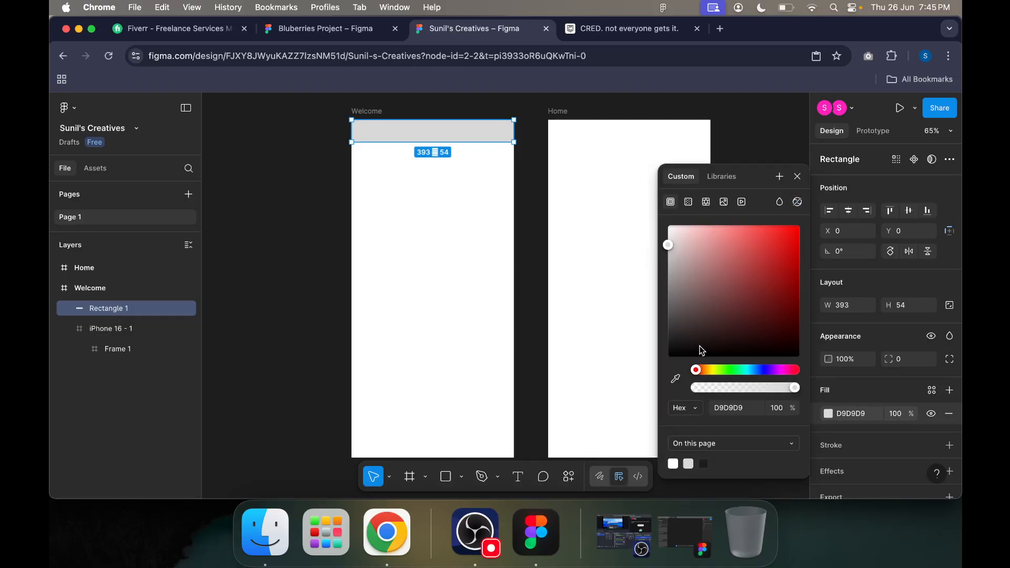
{"action": "left_click", "coordinate": [718, 370]}
{"action": "left_click", "coordinate": [777, 370]}
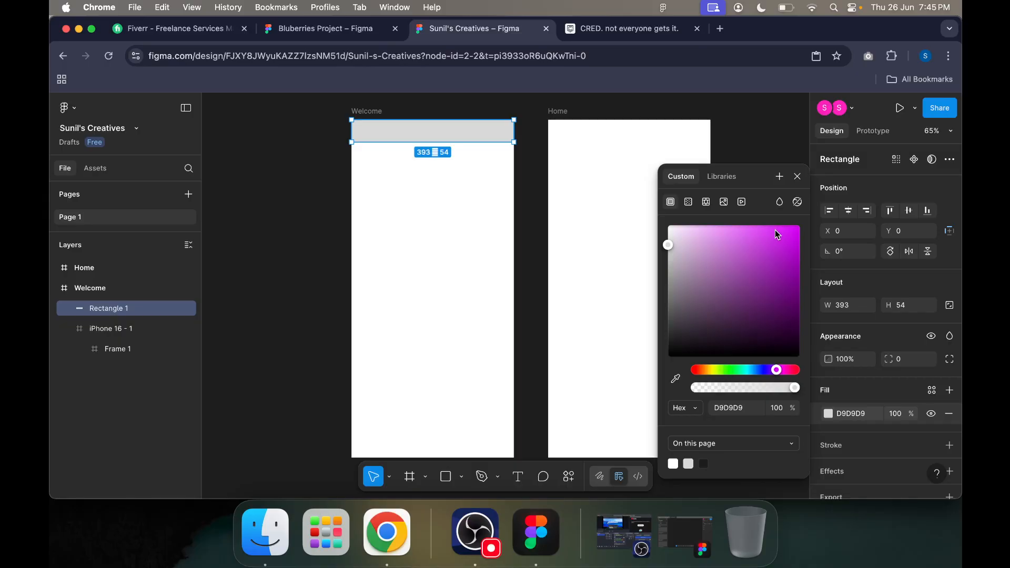
{"action": "left_click", "coordinate": [731, 370]}
{"action": "left_click_drag", "start_coordinate": [757, 267], "coordinate": [777, 287]}
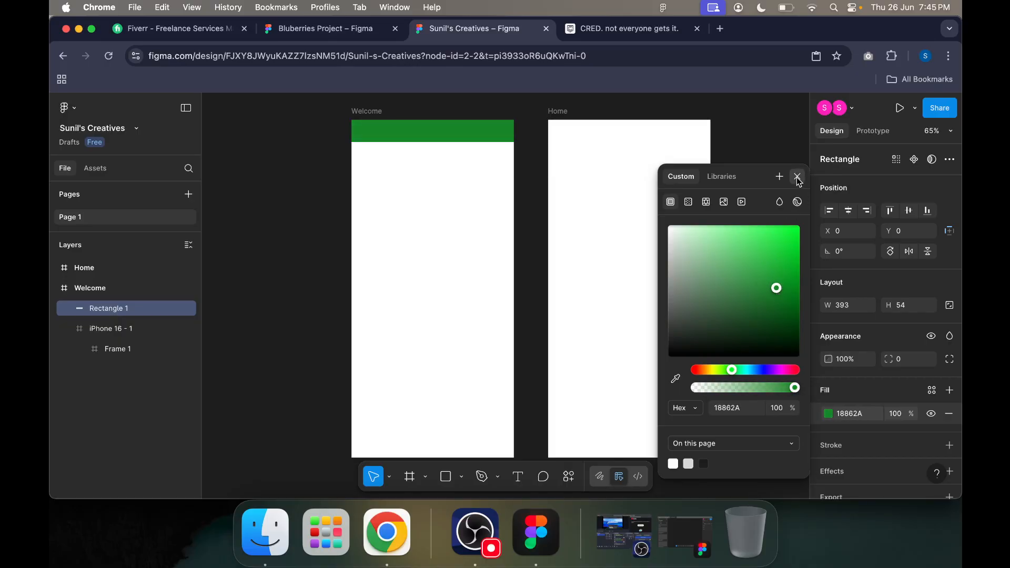
{"action": "left_click", "coordinate": [797, 176]}
Step: Paste a copy of the green header rectangle and place it across the top of the Home frame
{"action": "left_click", "coordinate": [579, 138]}
{"action": "key", "text": "super+v"}
{"action": "left_click_drag", "start_coordinate": [491, 131], "coordinate": [677, 128]}
{"action": "left_click", "coordinate": [763, 216]}
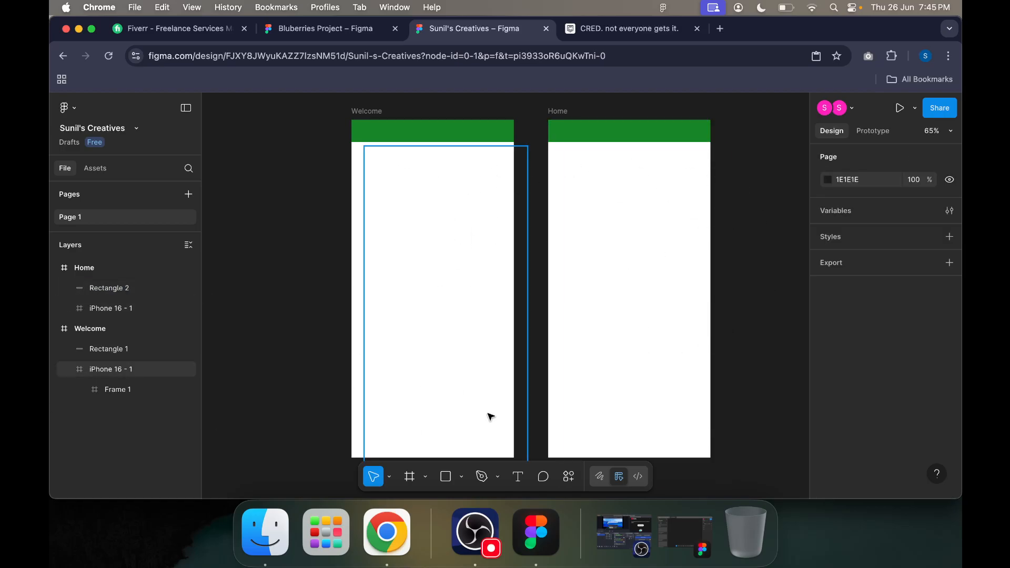
{"action": "left_click", "coordinate": [518, 476]}
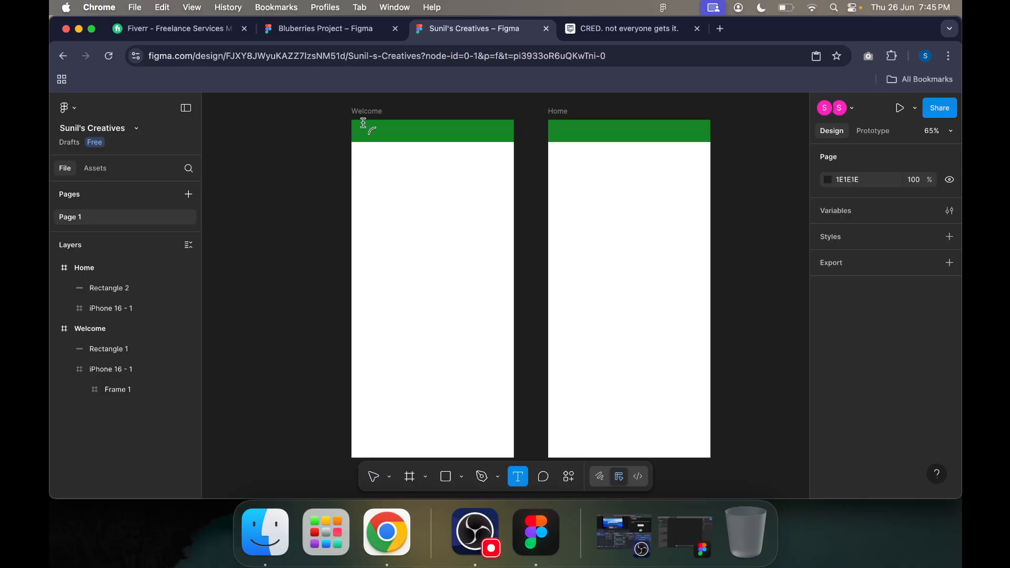
{"action": "left_click", "coordinate": [373, 185]}
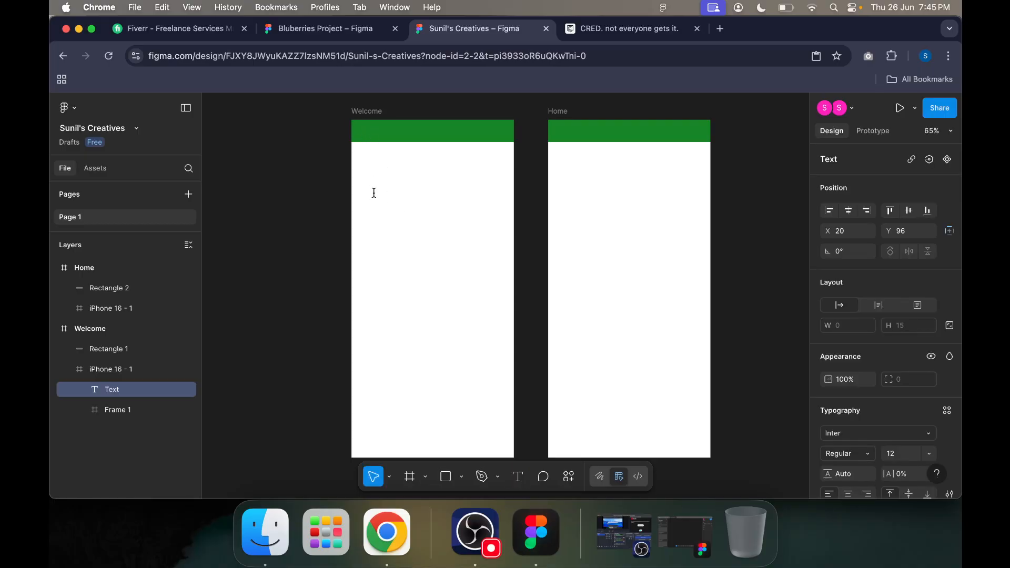
{"action": "key", "text": "Escape"}
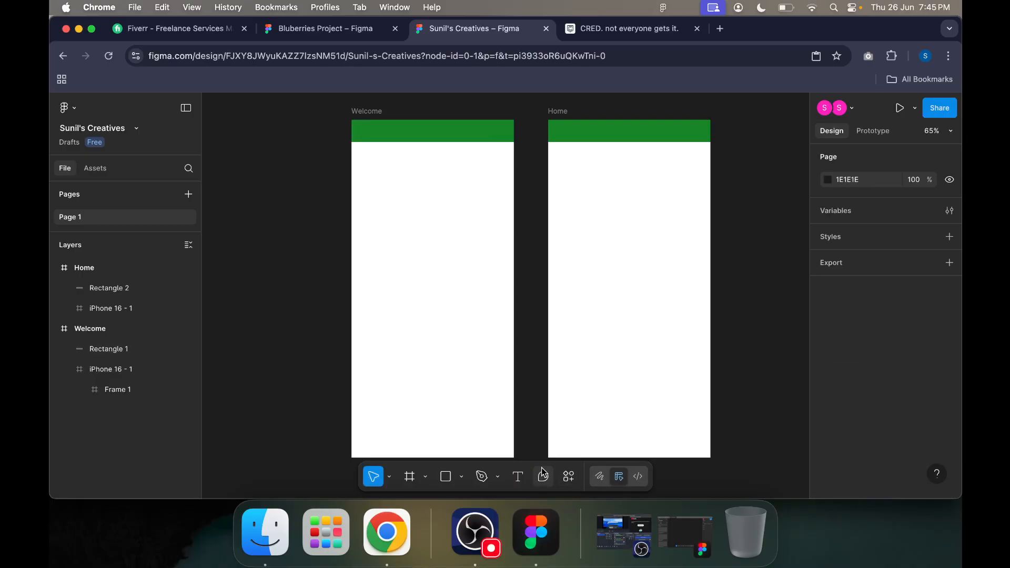
Step: Add the text ACCC inside the Welcome frame's green header, at about X 26, Y 20
{"action": "left_click", "coordinate": [525, 475]}
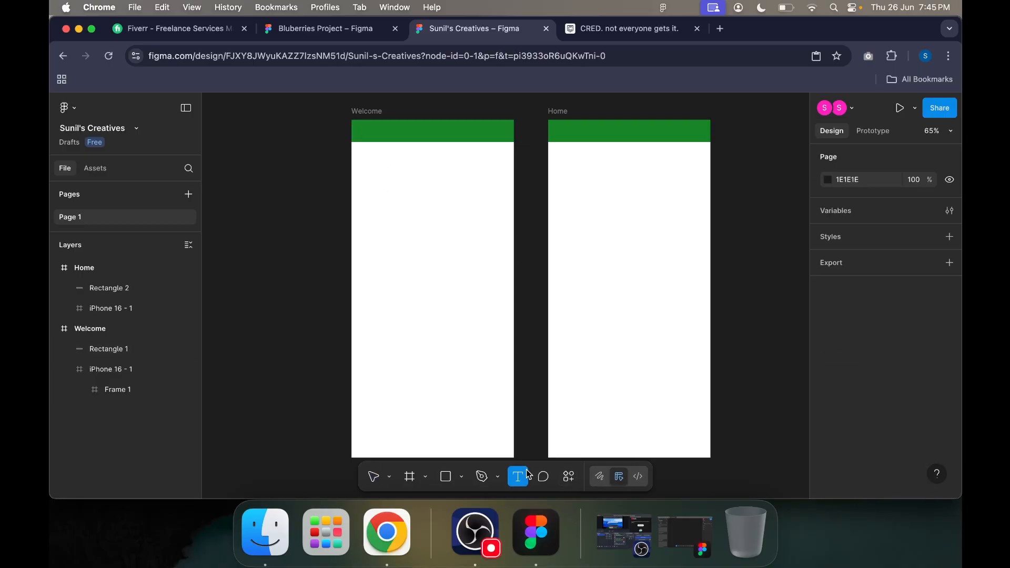
{"action": "left_click", "coordinate": [361, 129]}
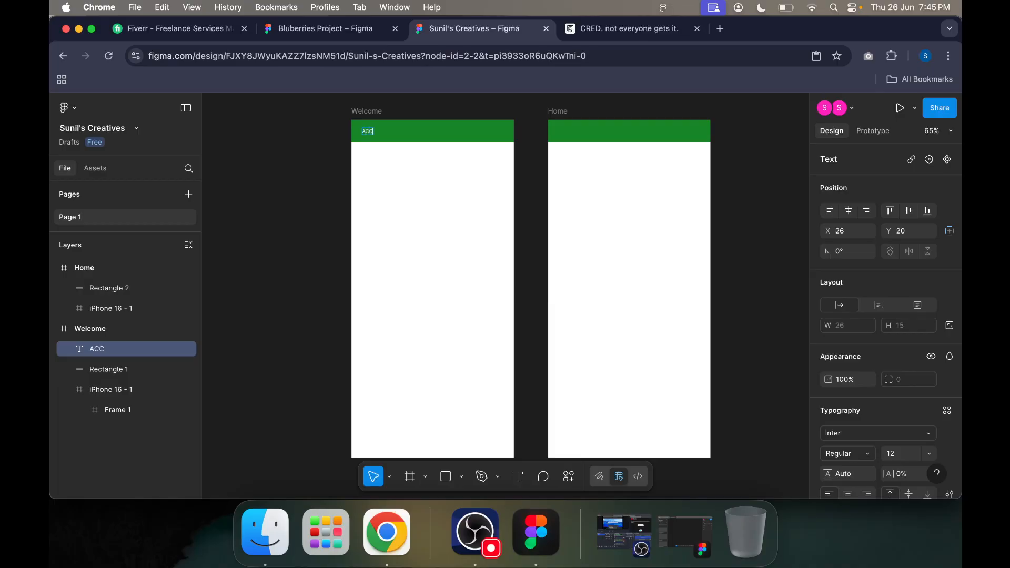
{"action": "key", "text": "Caps_Lock"}
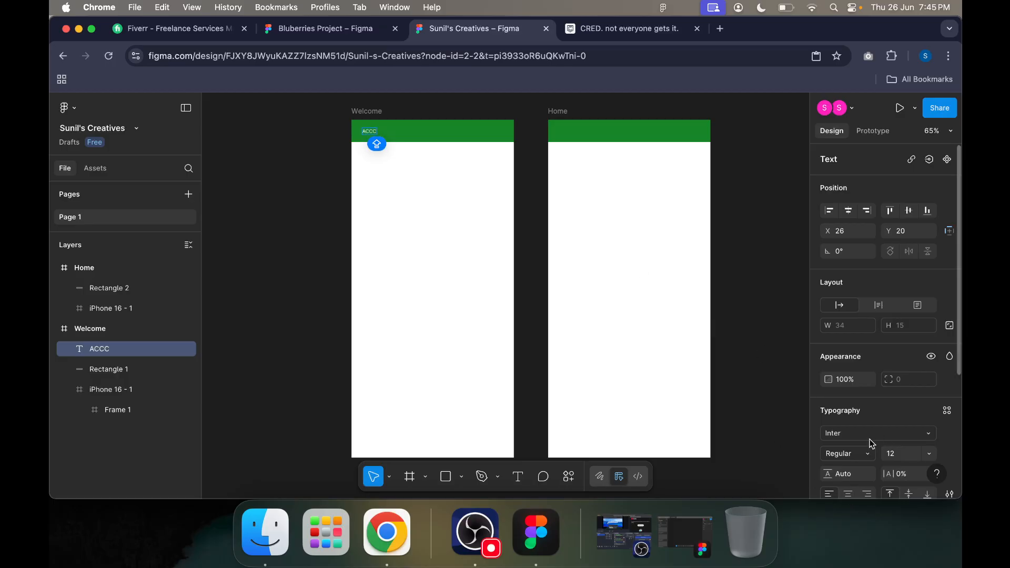
Step: Try different fonts on the ACCC text and set it to Inknut Antiqua
{"action": "left_click", "coordinate": [852, 435]}
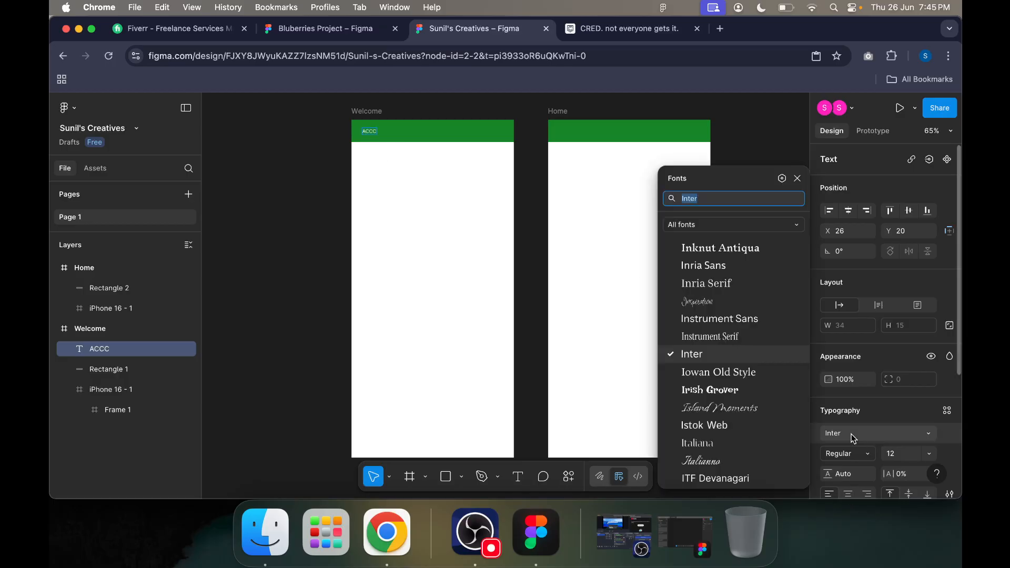
{"action": "left_click", "coordinate": [717, 250]}
{"action": "left_click", "coordinate": [371, 132]}
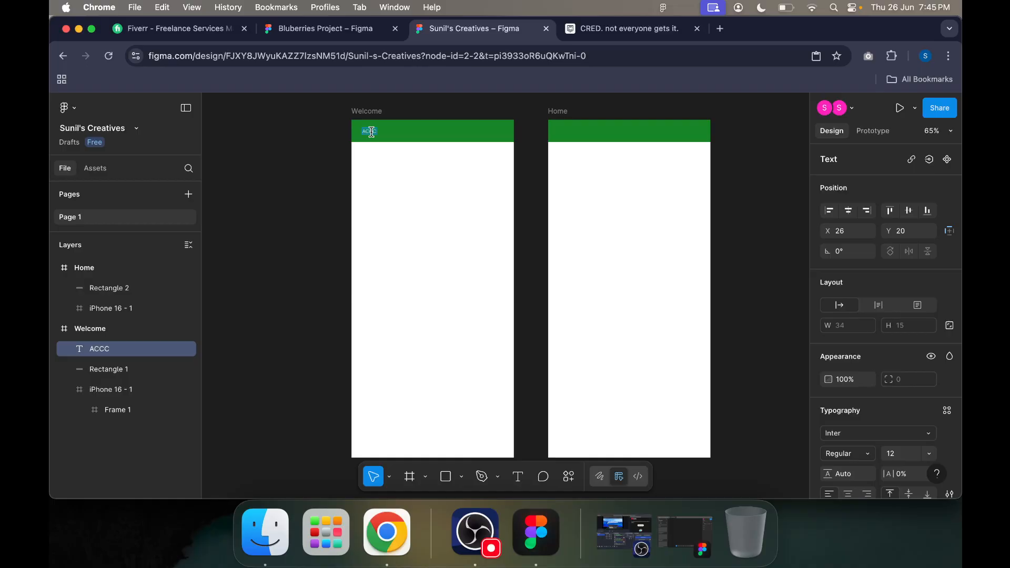
{"action": "left_click", "coordinate": [855, 432]}
{"action": "left_click", "coordinate": [702, 244]}
{"action": "left_click", "coordinate": [868, 434]}
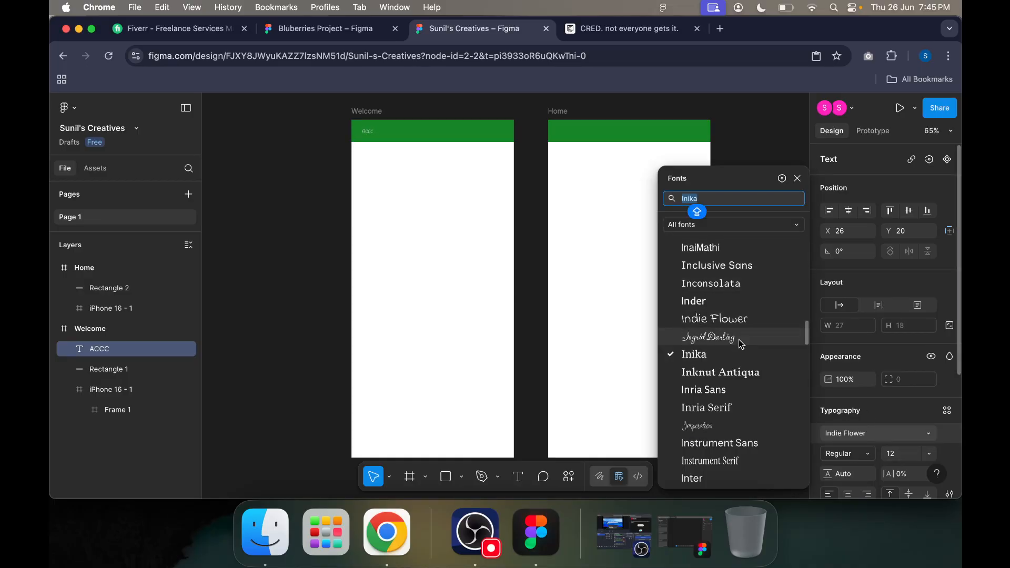
{"action": "left_click", "coordinate": [733, 372]}
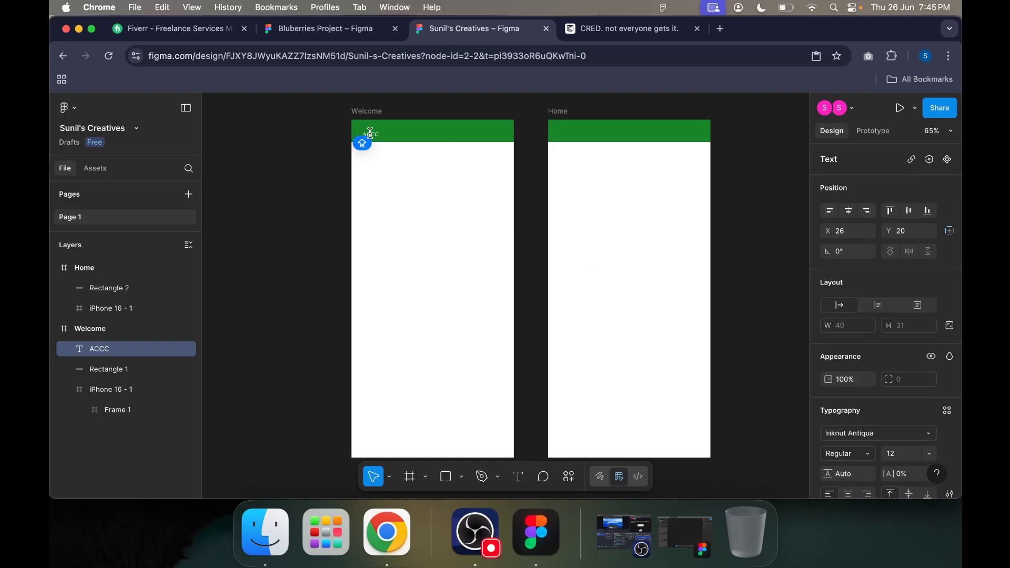
Step: Try the Bold weight on the ACCC text and undo the change
{"action": "left_click", "coordinate": [854, 453]}
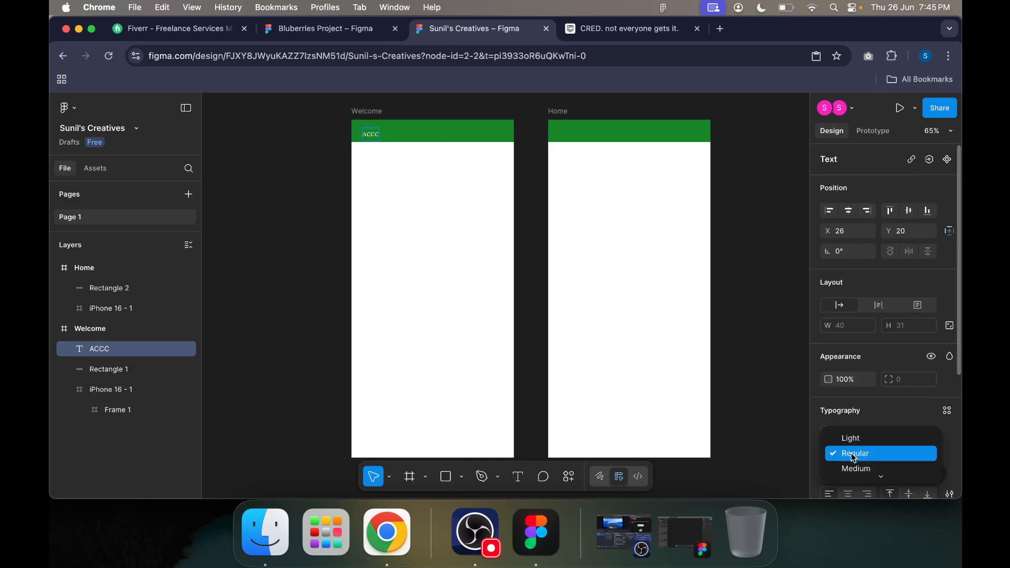
{"action": "scroll", "coordinate": [858, 454], "scroll_direction": "down", "scroll_amount": 3}
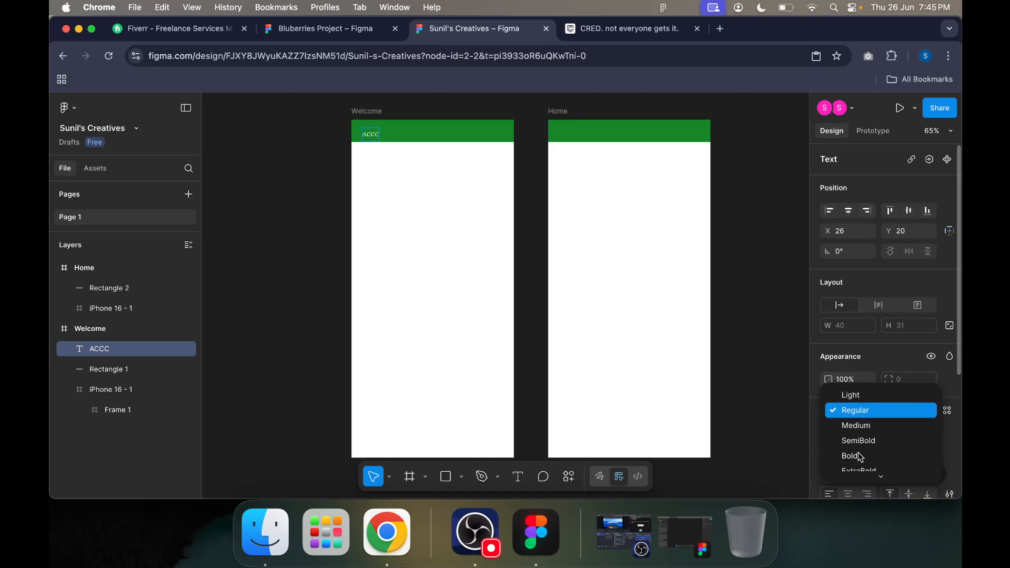
{"action": "left_click", "coordinate": [858, 455]}
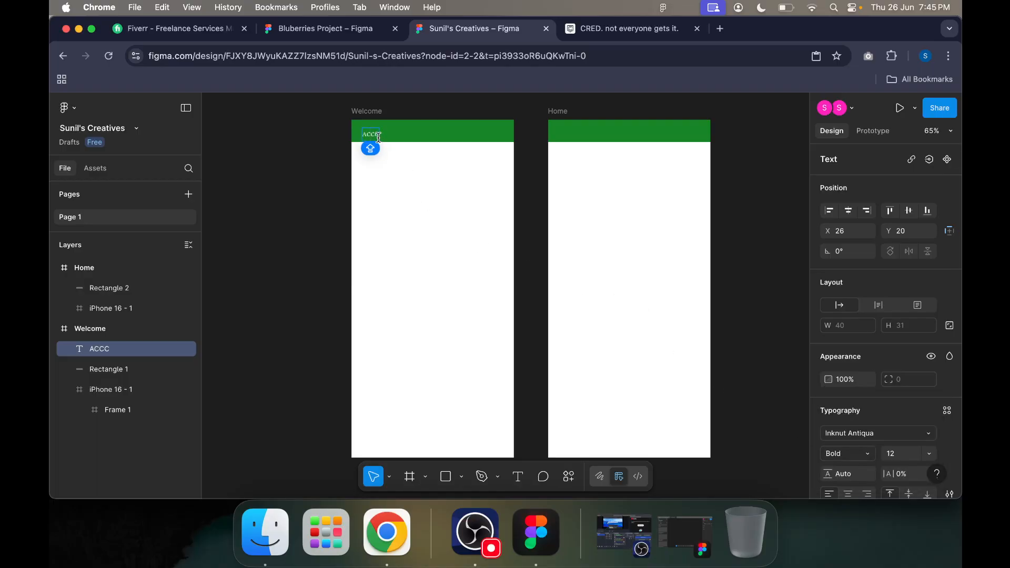
{"action": "key", "text": "super+z"}
Step: Move the ACCC text to about X 12, Y 11 and set its font size to 16
{"action": "left_click_drag", "start_coordinate": [372, 132], "coordinate": [366, 128]}
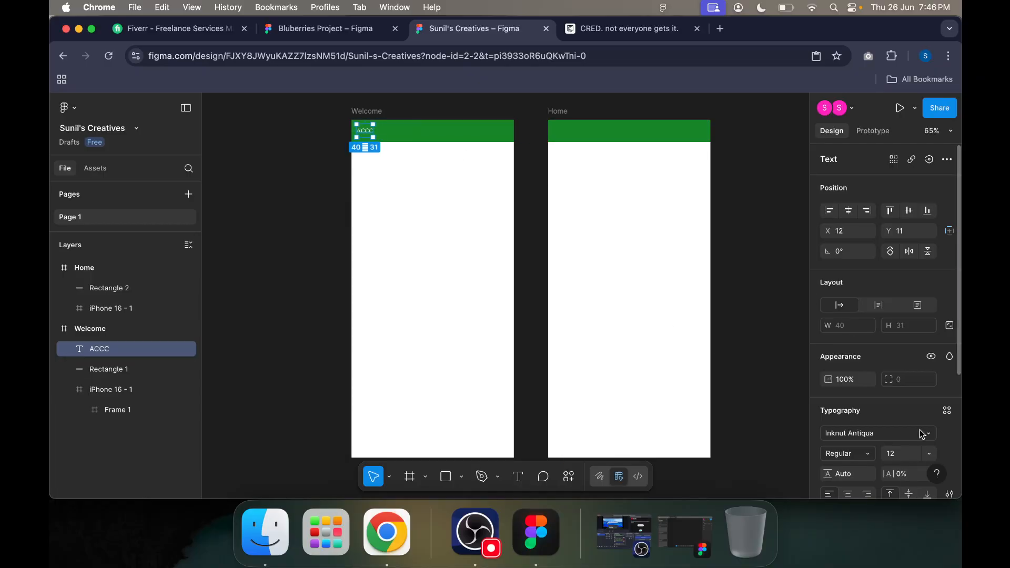
{"action": "scroll", "coordinate": [894, 415], "scroll_direction": "down", "scroll_amount": 5}
{"action": "left_click", "coordinate": [929, 317]}
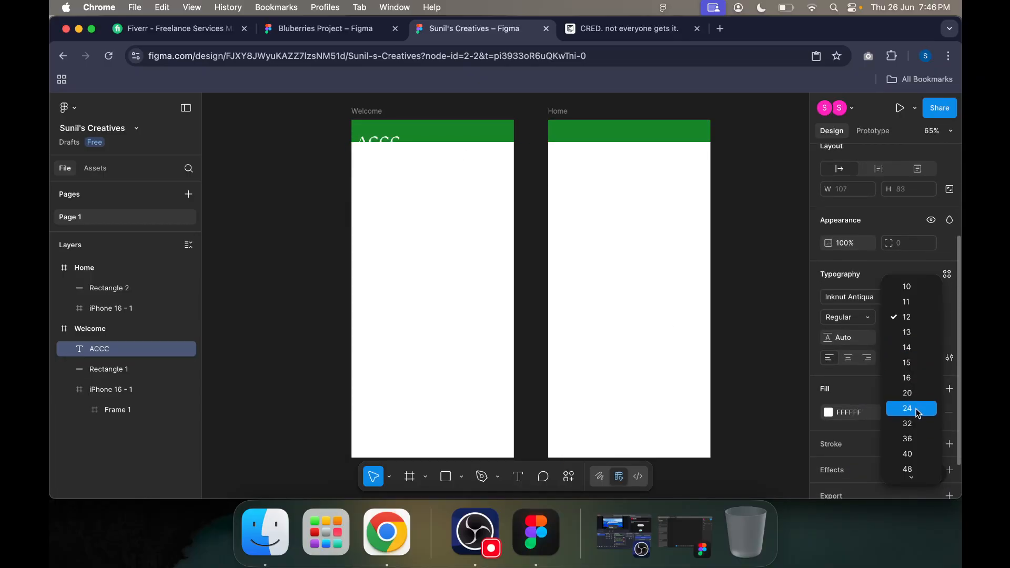
{"action": "left_click", "coordinate": [907, 377]}
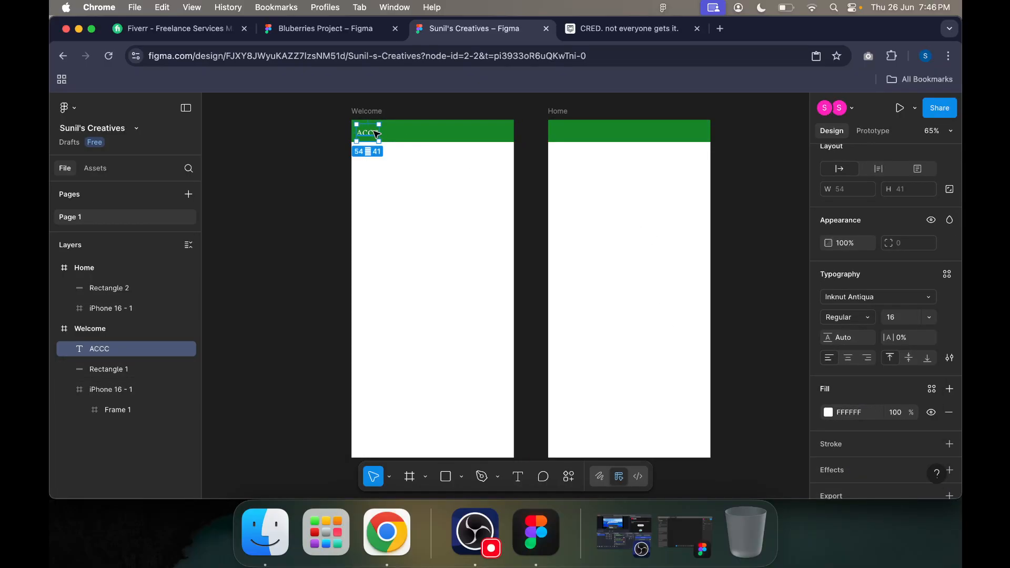
Step: Shift the ACCC text slightly upward so it sits vertically centred in the Welcome frame's green header
{"action": "scroll", "coordinate": [387, 128], "scroll_direction": "up", "scroll_amount": 5}
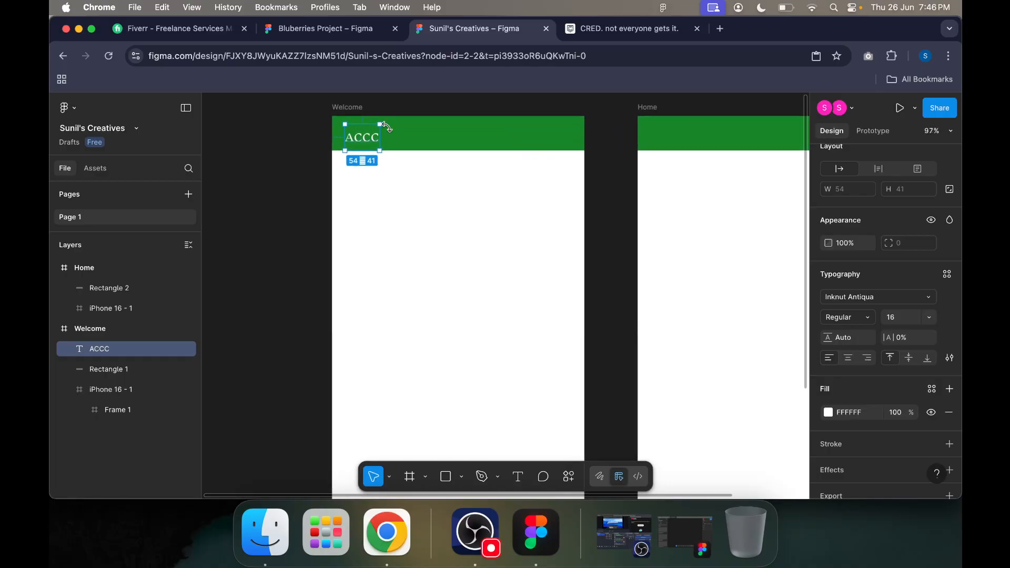
{"action": "scroll", "coordinate": [387, 127], "scroll_direction": "up", "scroll_amount": 5}
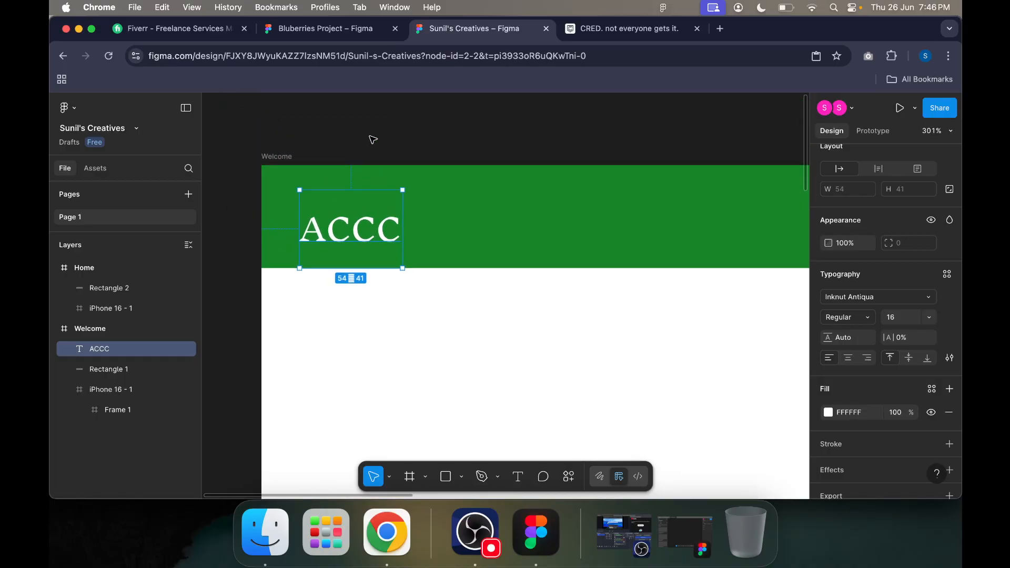
{"action": "scroll", "coordinate": [458, 151], "scroll_direction": "right", "scroll_amount": 2}
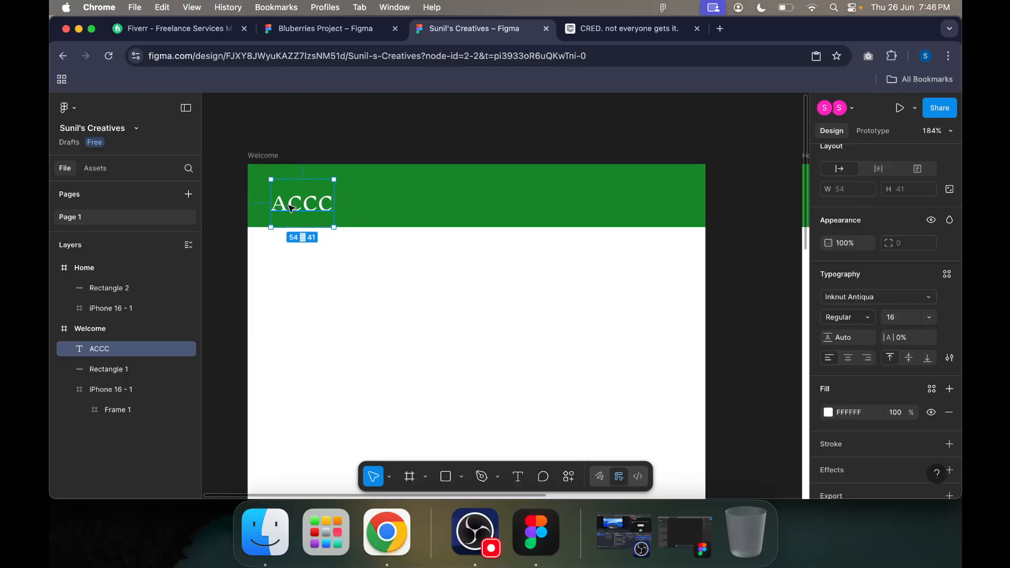
{"action": "left_click", "coordinate": [463, 295]}
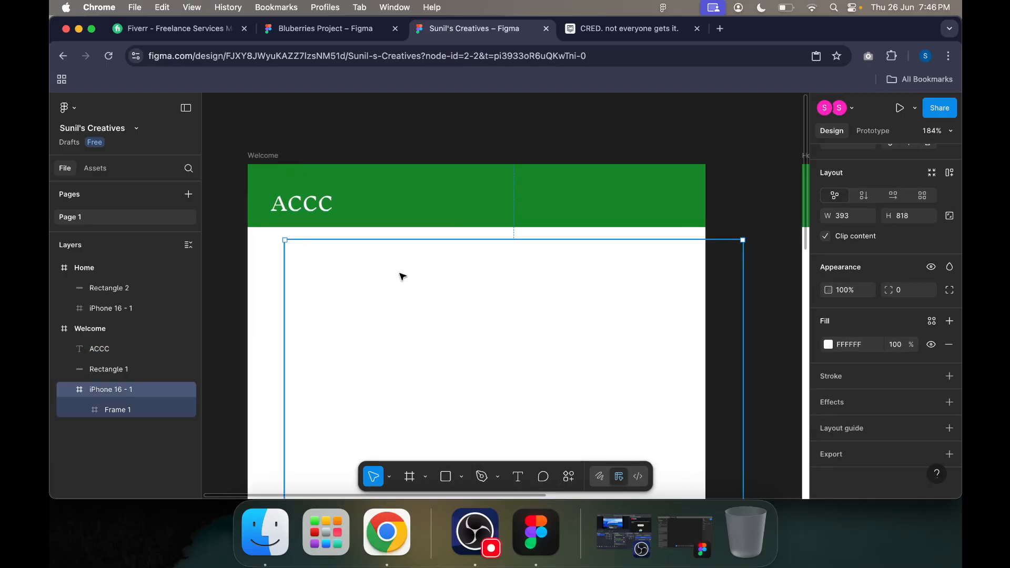
{"action": "left_click", "coordinate": [312, 197]}
{"action": "left_click_drag", "start_coordinate": [312, 198], "coordinate": [311, 190]}
{"action": "left_click", "coordinate": [542, 123]}
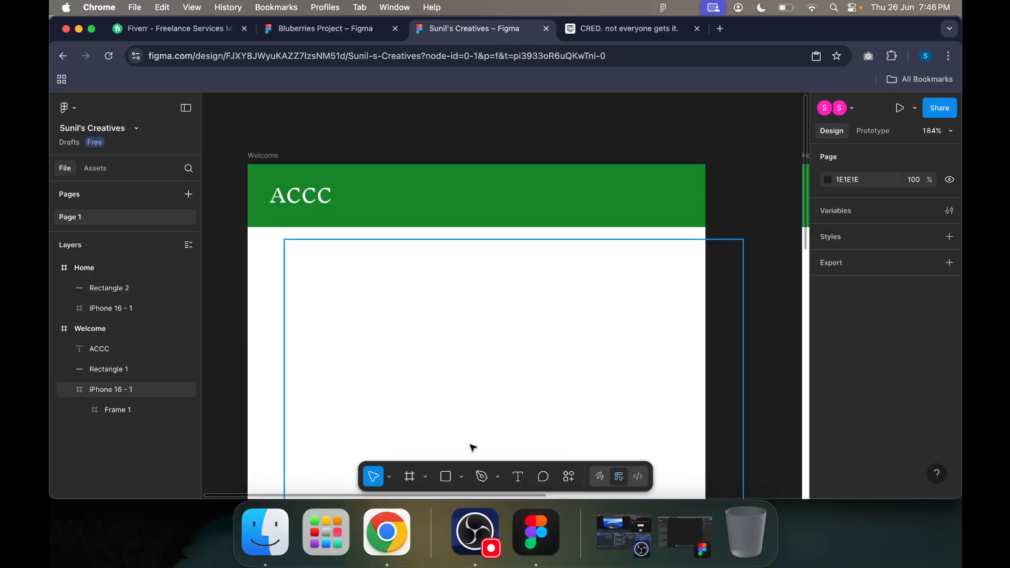
Step: Draw a horizontal line about 35 wide near the right end of the Welcome header, at about X 344, Y 15
{"action": "scroll", "coordinate": [562, 298], "scroll_direction": "right", "scroll_amount": 3}
{"action": "scroll", "coordinate": [562, 298], "scroll_direction": "down", "scroll_amount": 2}
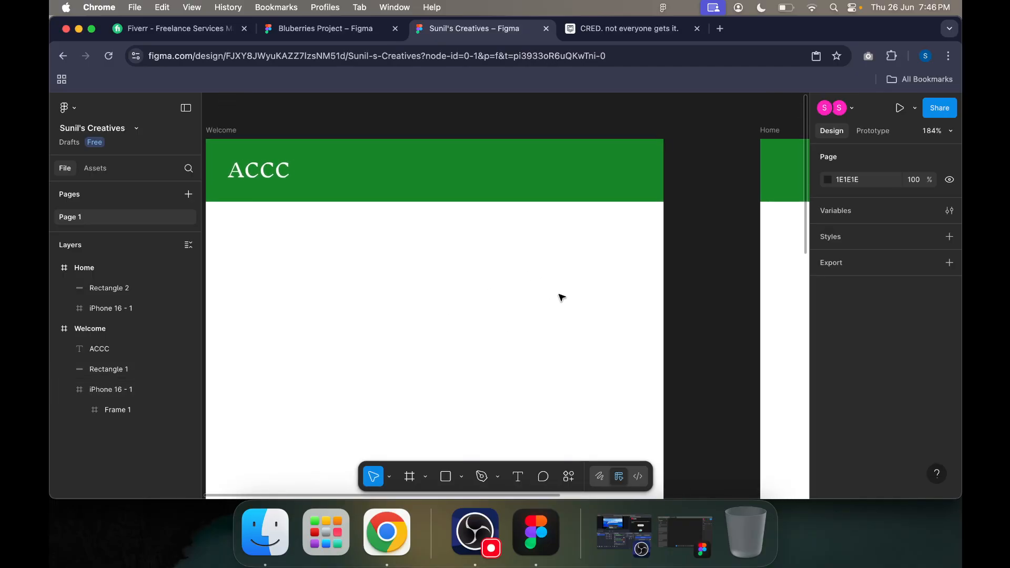
{"action": "left_click", "coordinate": [425, 476]}
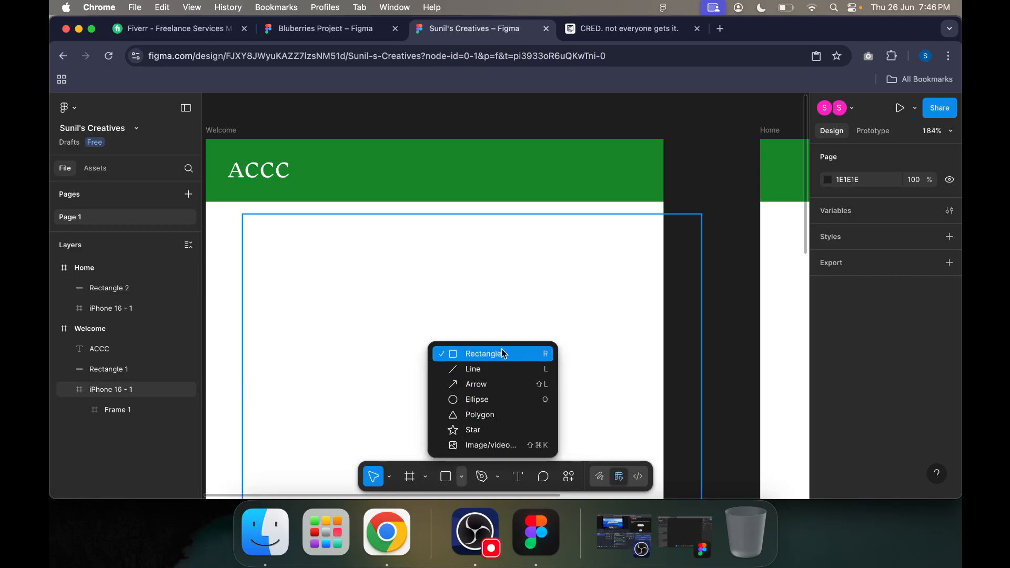
{"action": "left_click", "coordinate": [496, 369]}
{"action": "left_click_drag", "start_coordinate": [609, 156], "coordinate": [647, 156]}
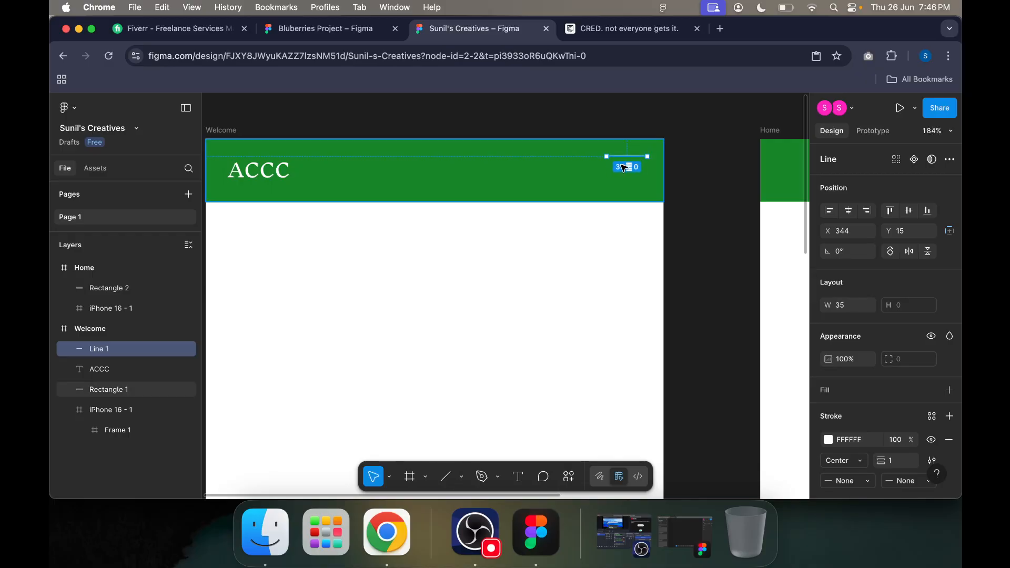
{"action": "left_click", "coordinate": [678, 176]}
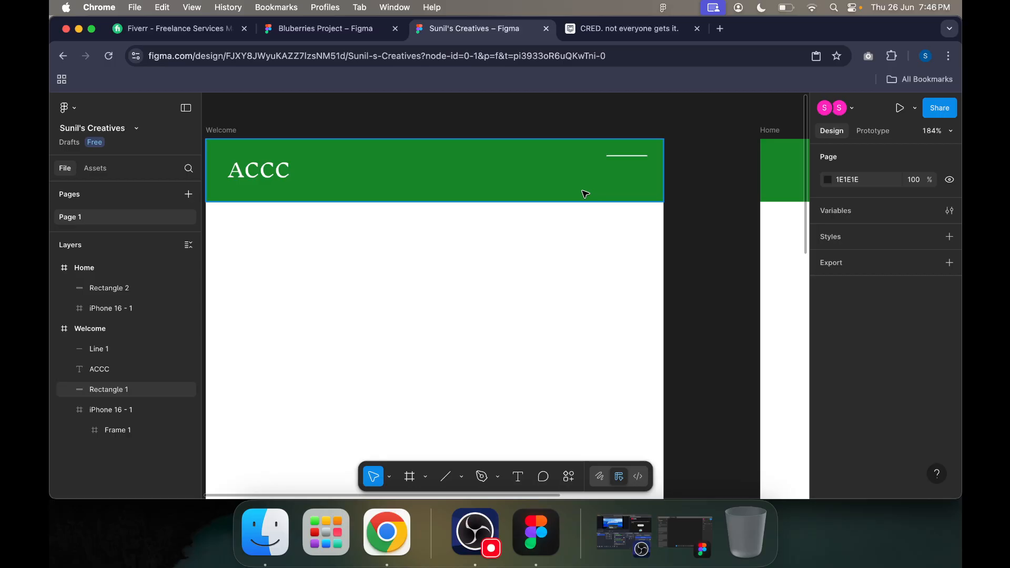
Step: Copy the white line in the Welcome header and place the duplicate just below it at X 344, Y 20
{"action": "key", "text": "l"}
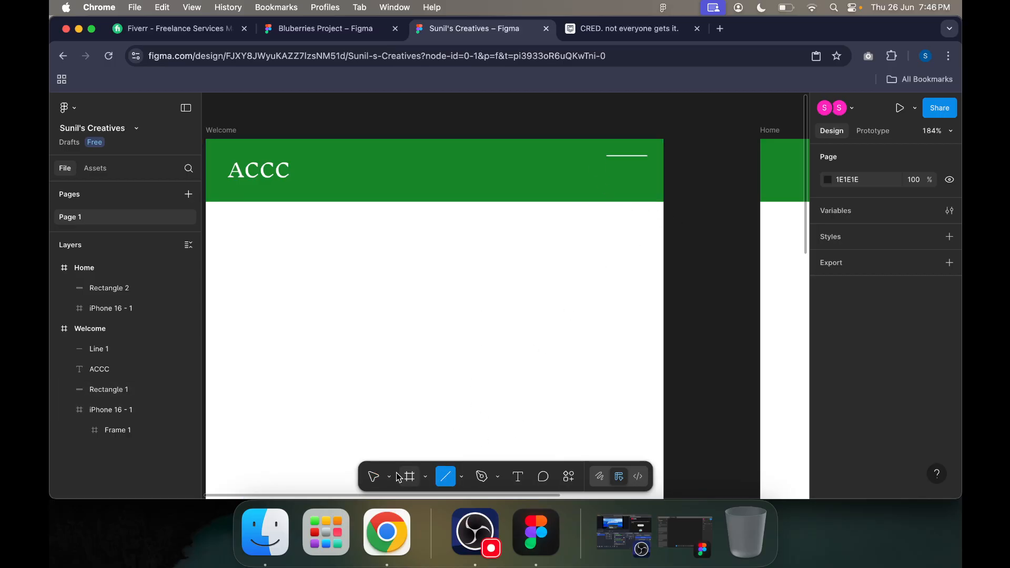
{"action": "left_click", "coordinate": [374, 476]}
{"action": "left_click", "coordinate": [623, 157]}
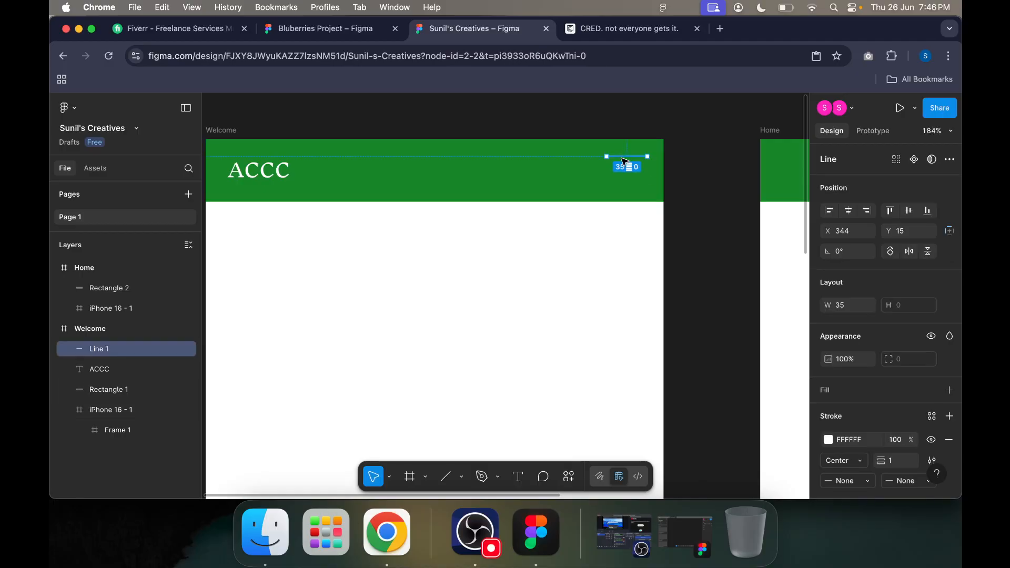
{"action": "left_click", "coordinate": [618, 182]}
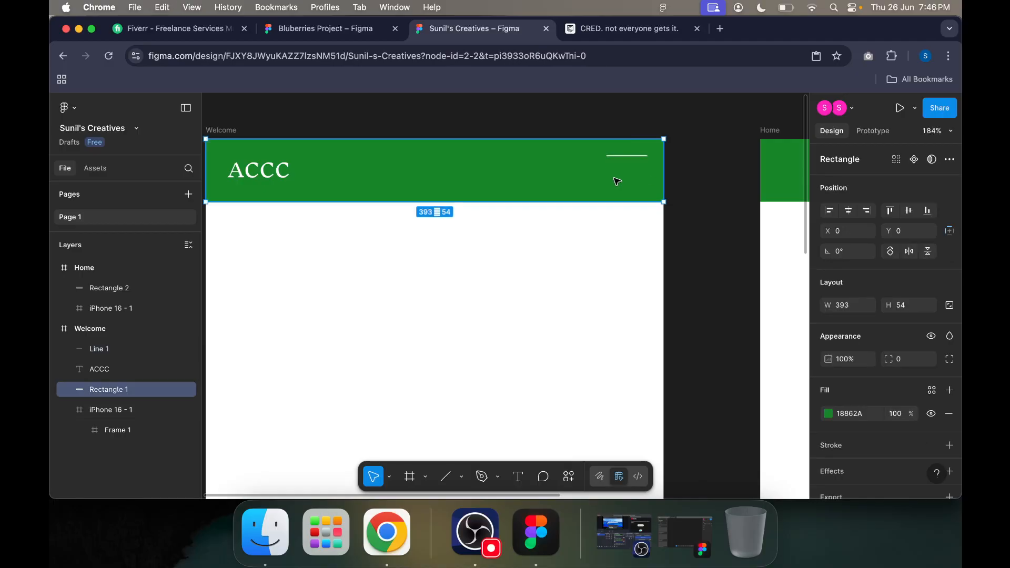
{"action": "key", "text": "super+v"}
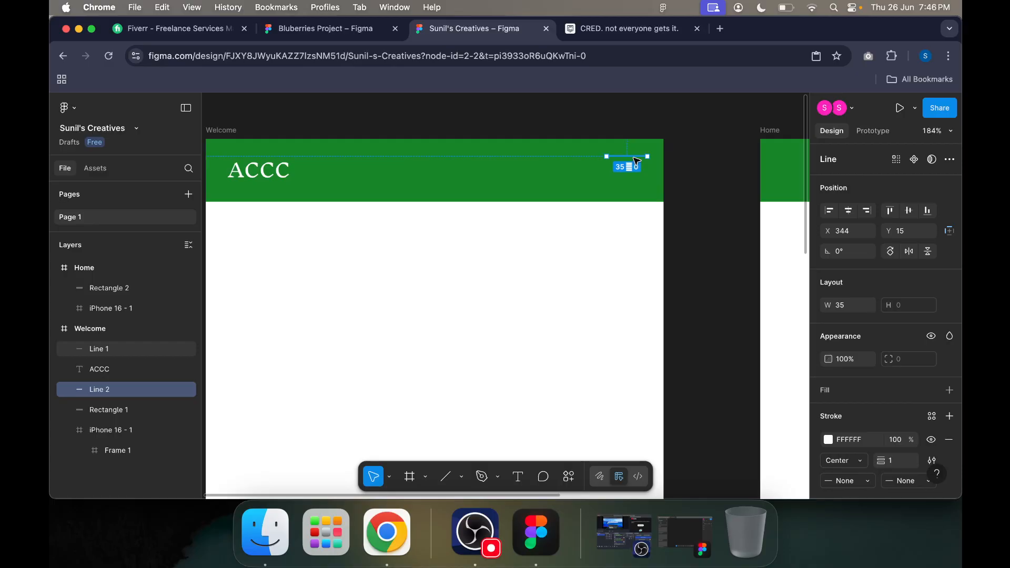
{"action": "left_click_drag", "start_coordinate": [636, 161], "coordinate": [638, 167]}
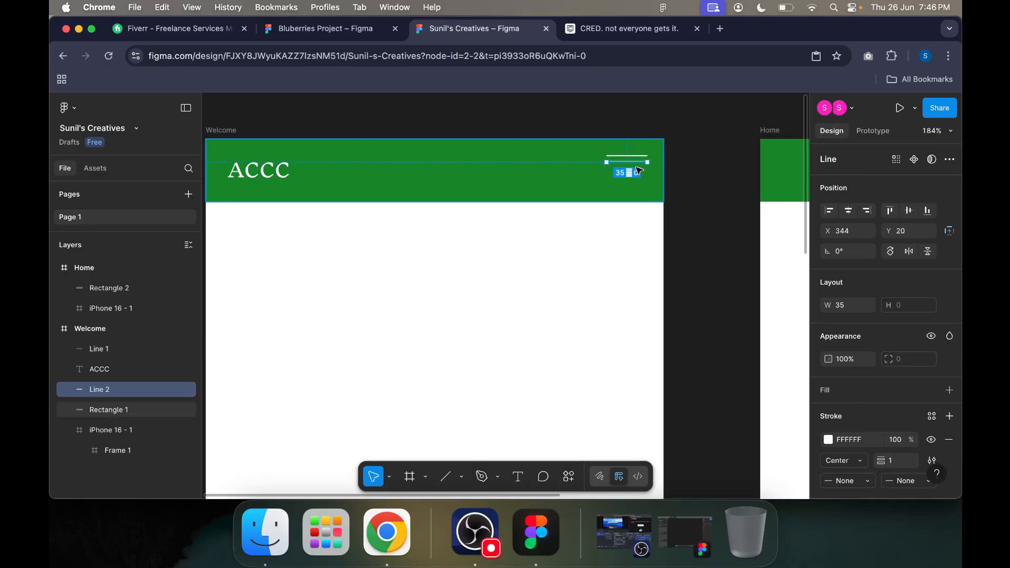
{"action": "left_click", "coordinate": [687, 185]}
Step: Add a third copy of the white menu line in the Welcome header at X 344, Y 26
{"action": "left_click", "coordinate": [637, 162]}
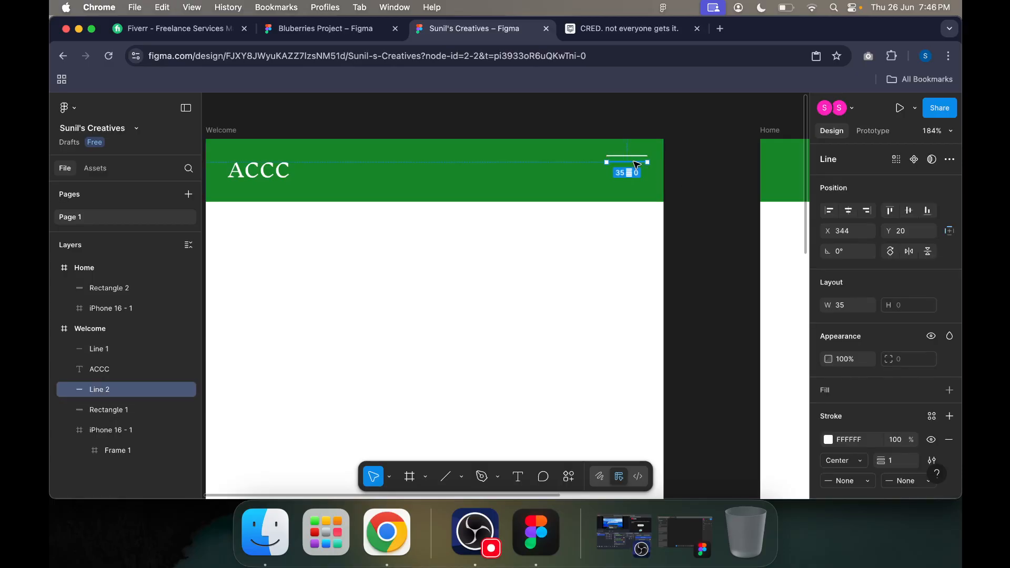
{"action": "key", "text": "super+v"}
{"action": "key", "text": "Down"}
{"action": "key", "text": "Down"}
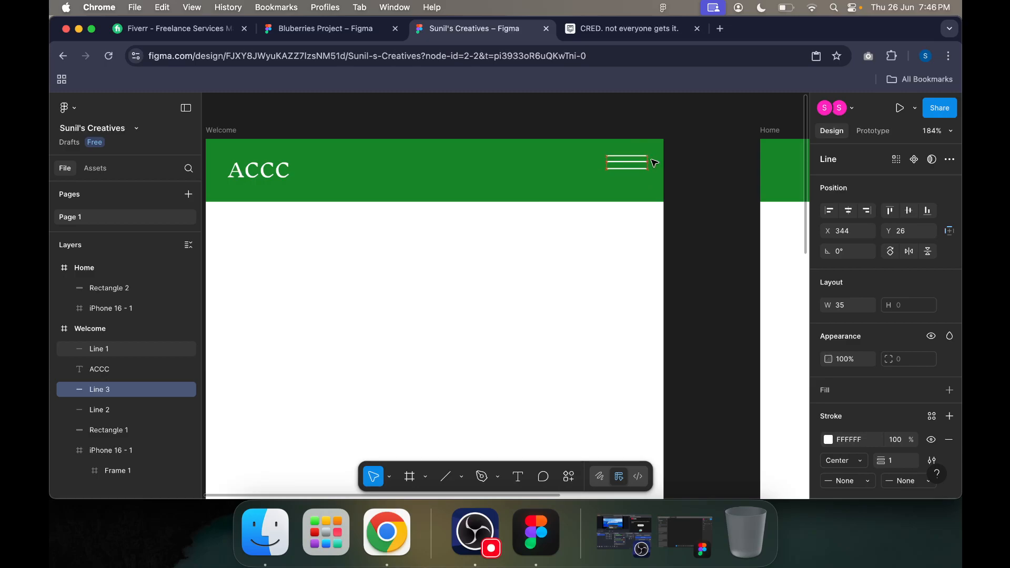
{"action": "left_click", "coordinate": [720, 197]}
Step: Add a fourth copy of the menu line at X 344, Y 32, completing the Welcome header's menu icon
{"action": "left_click", "coordinate": [621, 170]}
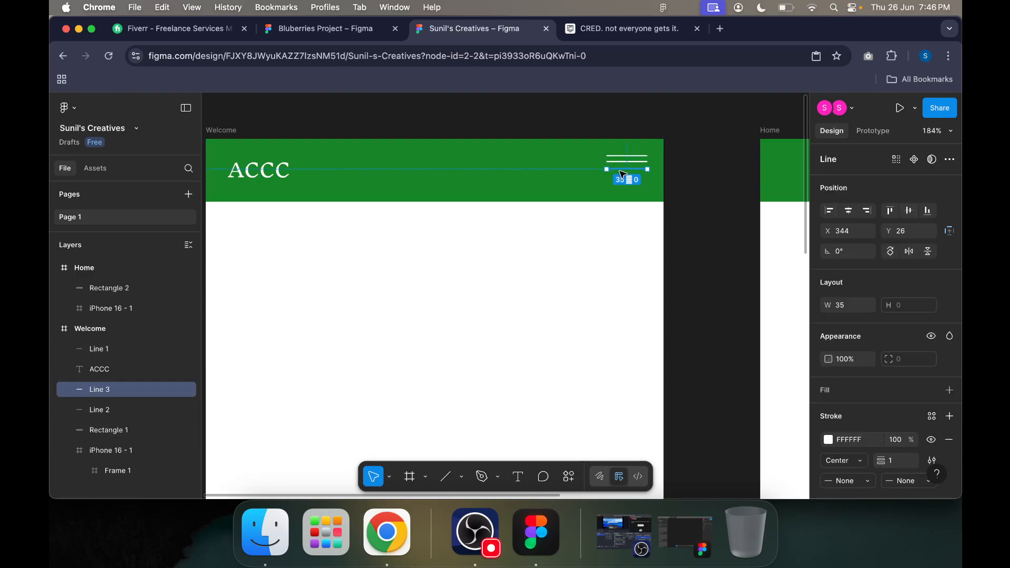
{"action": "left_click", "coordinate": [689, 181]}
{"action": "key", "text": "super+v"}
{"action": "key", "text": "Down"}
{"action": "key", "text": "Down"}
{"action": "key", "text": "Down"}
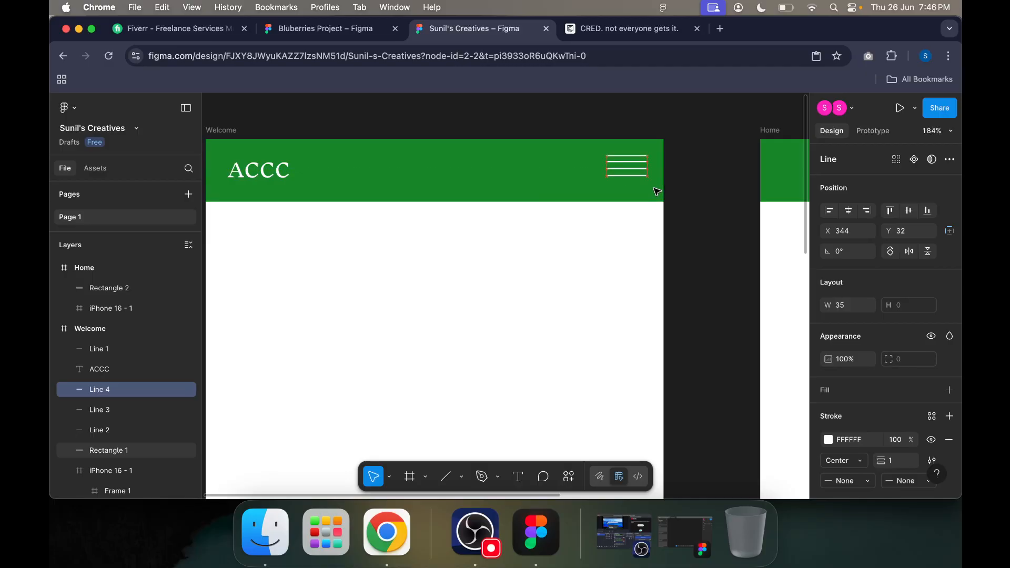
{"action": "left_click", "coordinate": [699, 192]}
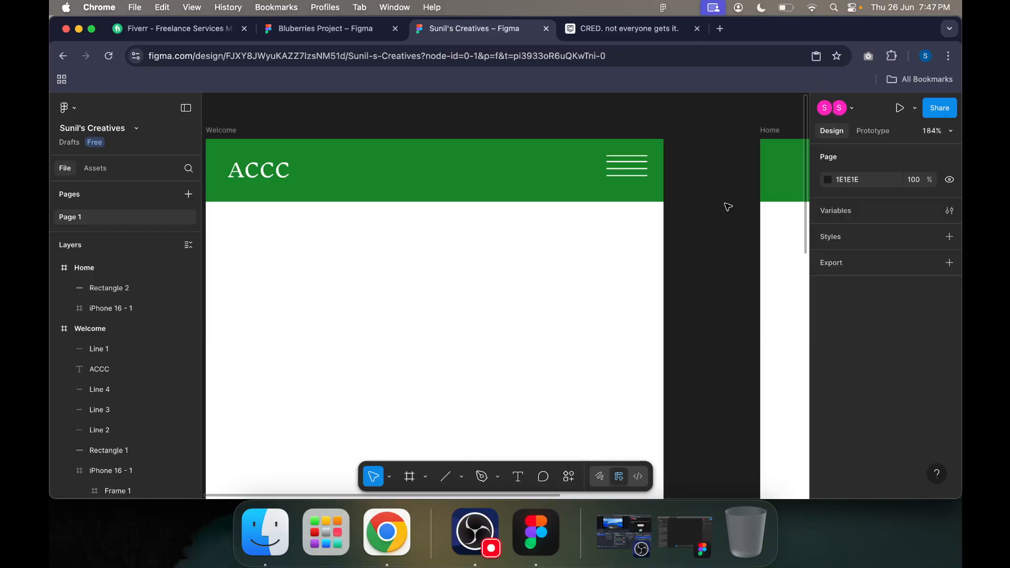
Step: Place the image clogog.webp from Downloads below the Welcome header, about 248 by 105 in size
{"action": "scroll", "coordinate": [705, 211], "scroll_direction": "down", "scroll_amount": 5}
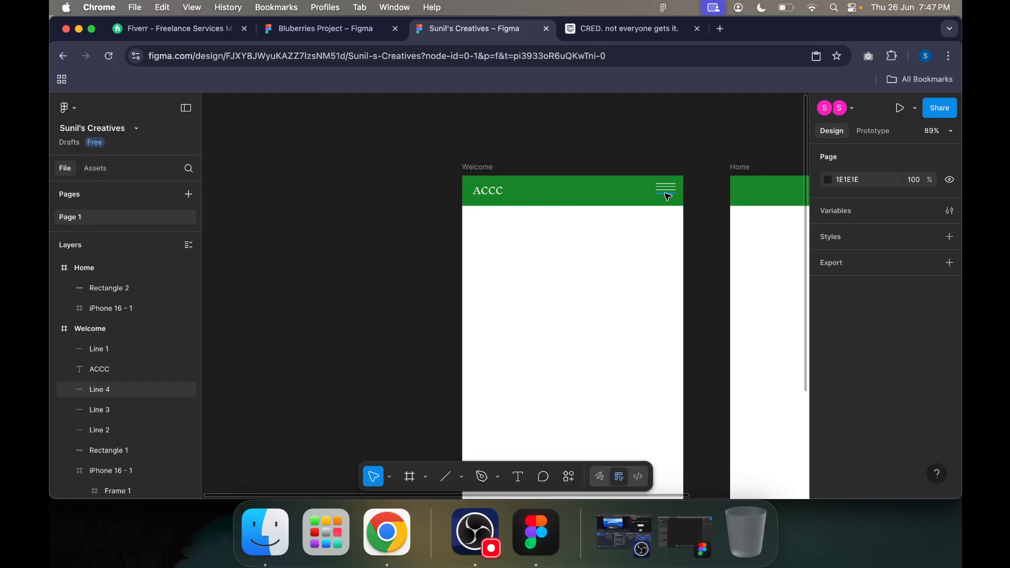
{"action": "scroll", "coordinate": [706, 299], "scroll_direction": "down", "scroll_amount": 2}
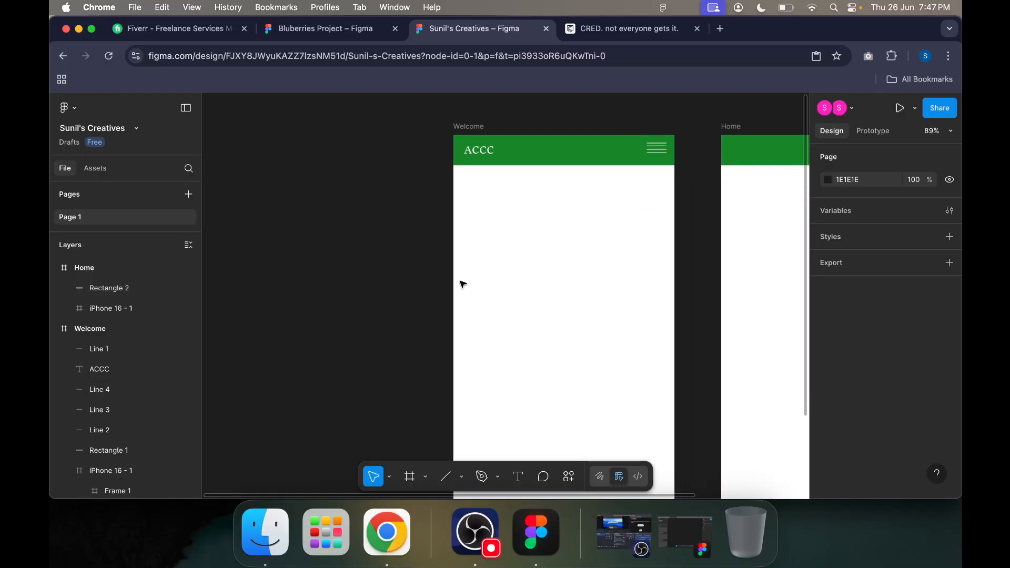
{"action": "scroll", "coordinate": [431, 442], "scroll_direction": "down", "scroll_amount": 3}
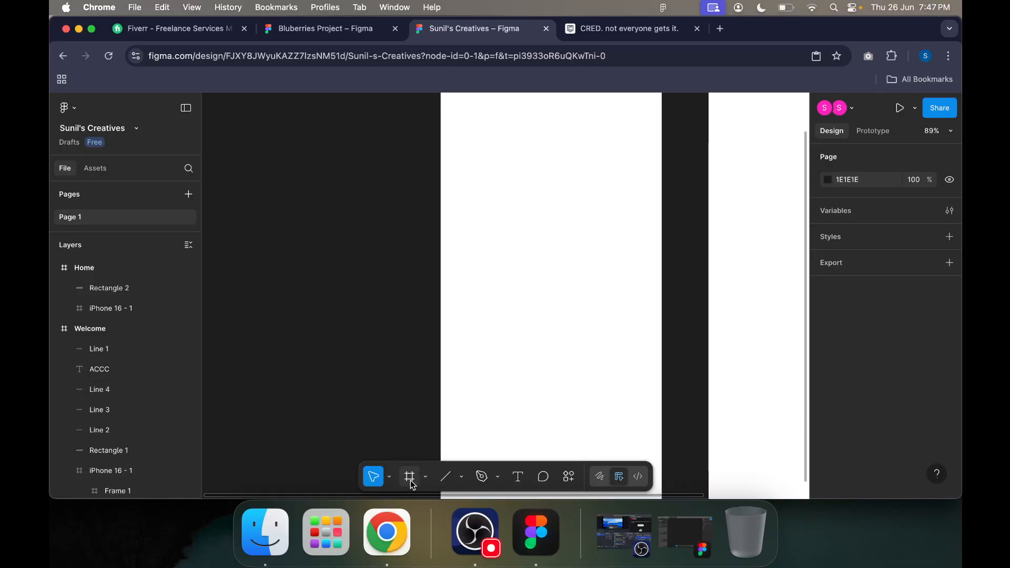
{"action": "scroll", "coordinate": [503, 384], "scroll_direction": "up", "scroll_amount": 4}
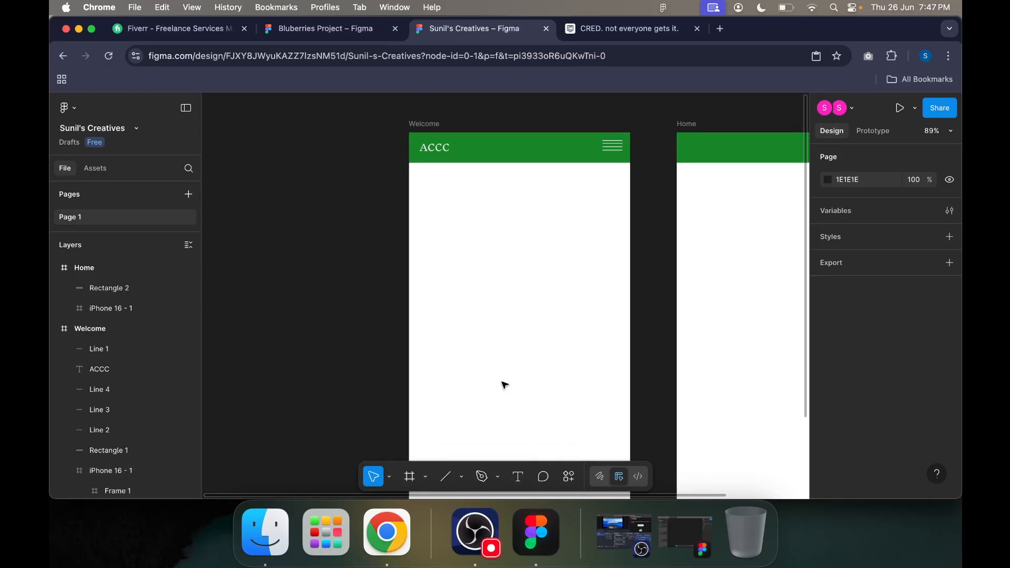
{"action": "left_click", "coordinate": [461, 476]}
{"action": "left_click", "coordinate": [486, 447]}
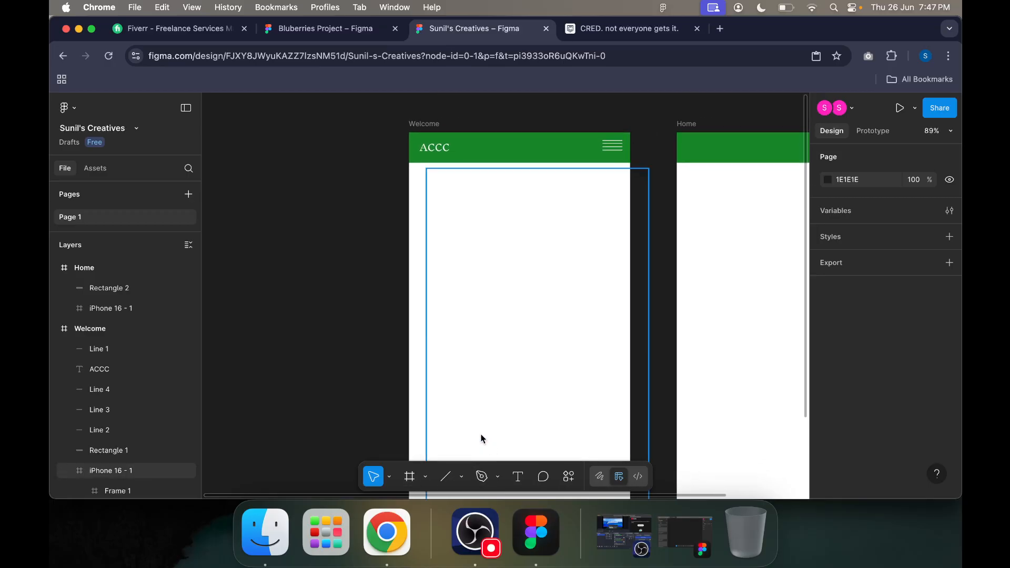
{"action": "scroll", "coordinate": [383, 247], "scroll_direction": "down", "scroll_amount": 5}
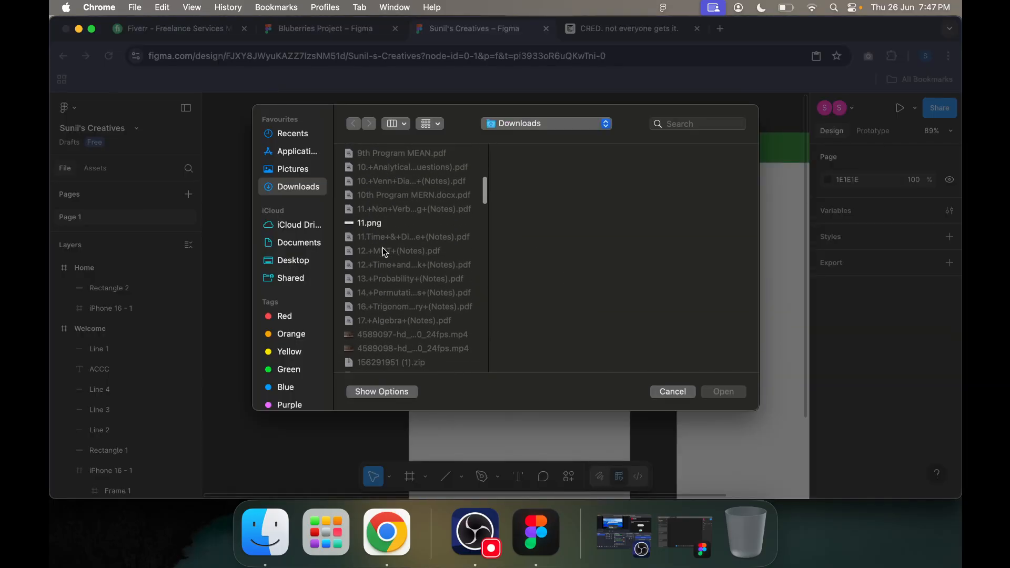
{"action": "left_click", "coordinate": [370, 205]}
{"action": "scroll", "coordinate": [400, 257], "scroll_direction": "down", "scroll_amount": 5}
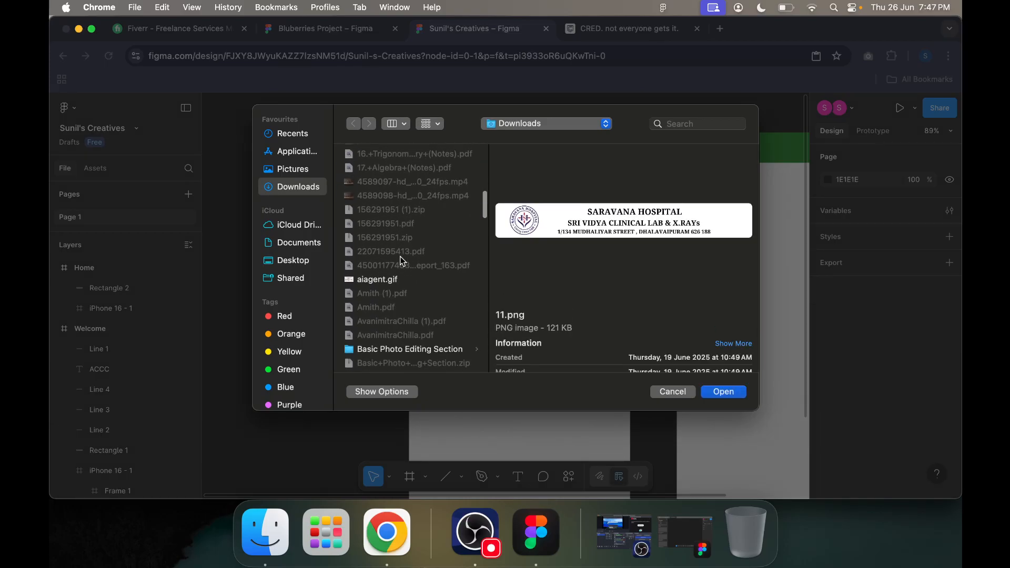
{"action": "left_click", "coordinate": [396, 280]}
{"action": "scroll", "coordinate": [396, 282], "scroll_direction": "down", "scroll_amount": 3}
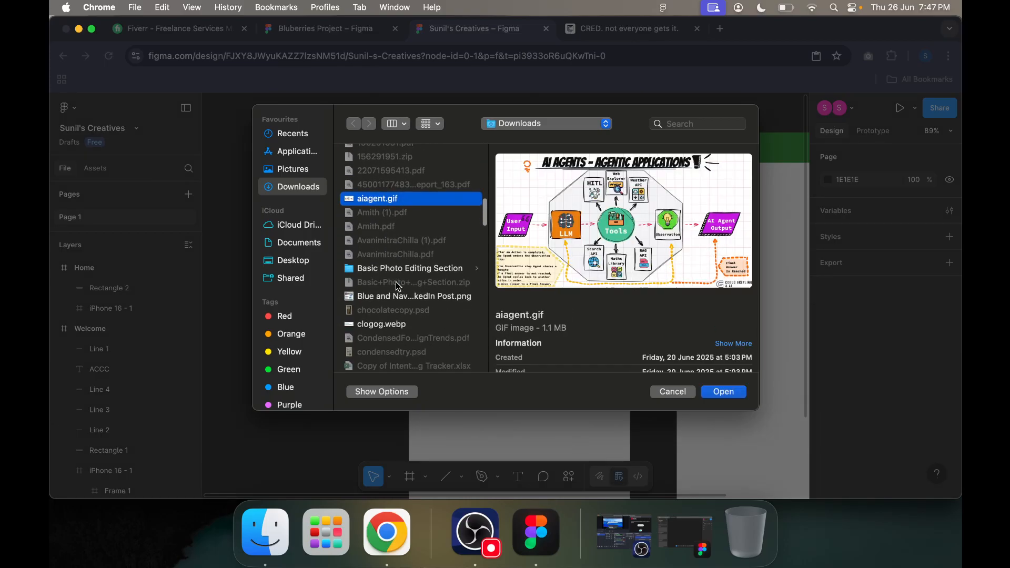
{"action": "left_click", "coordinate": [389, 326]}
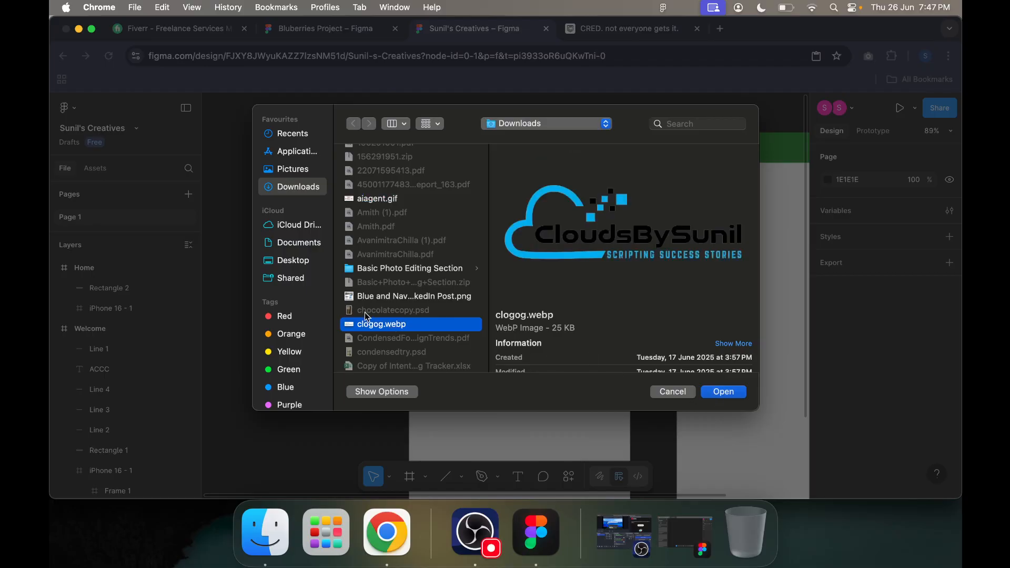
{"action": "left_click", "coordinate": [722, 401]}
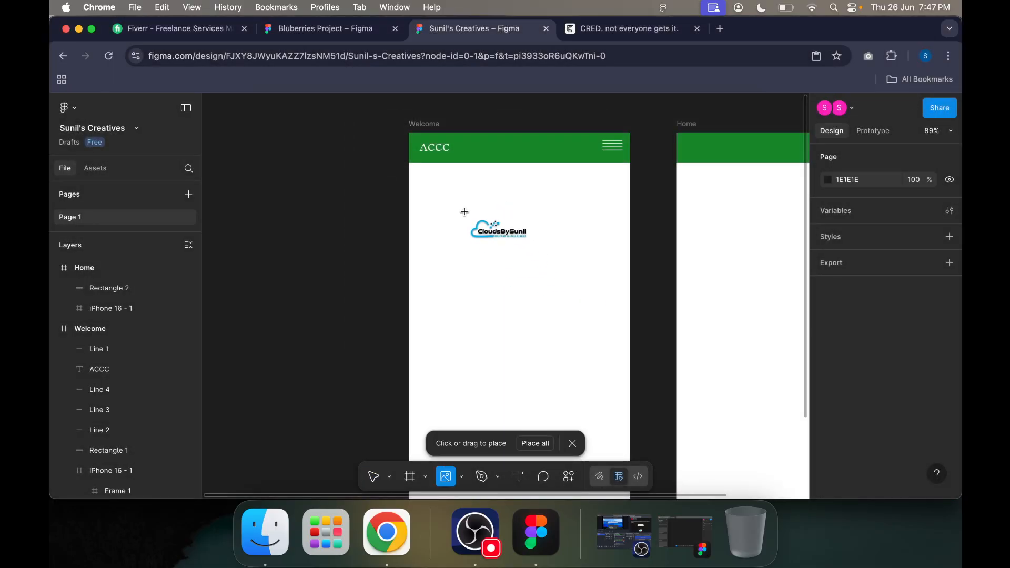
{"action": "left_click_drag", "start_coordinate": [464, 215], "coordinate": [477, 274]}
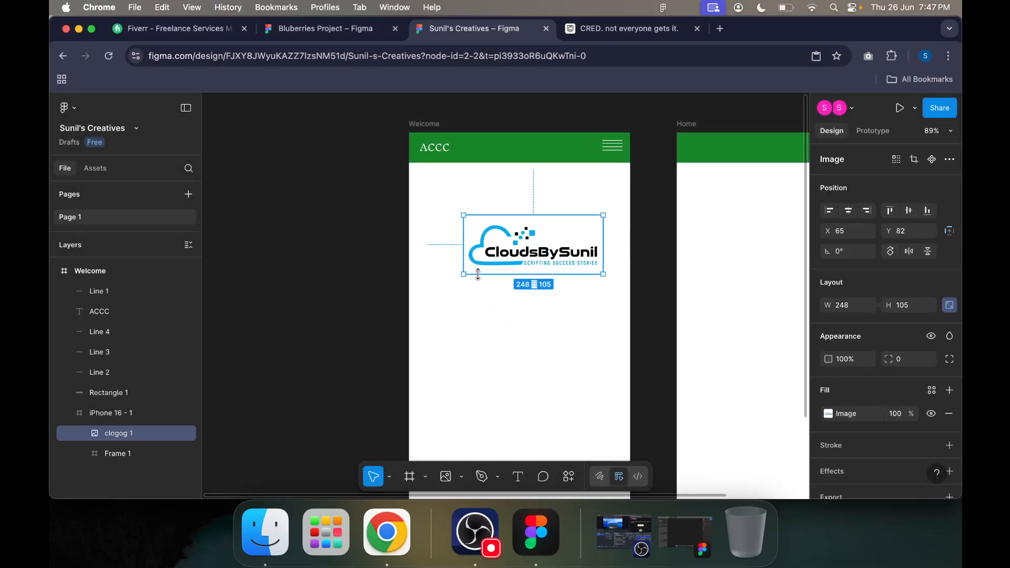
Step: Replace the ACCC title in the Welcome header with CLOUDSBYSUNIL
{"action": "left_click", "coordinate": [440, 148]}
{"action": "type", "text": "CLOUDS"}
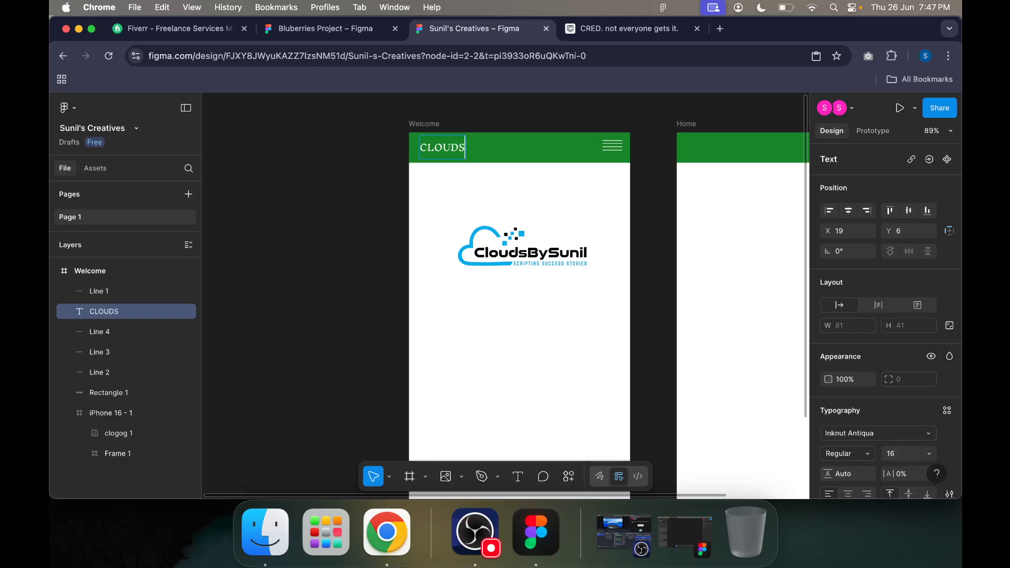
{"action": "left_click", "coordinate": [640, 226]}
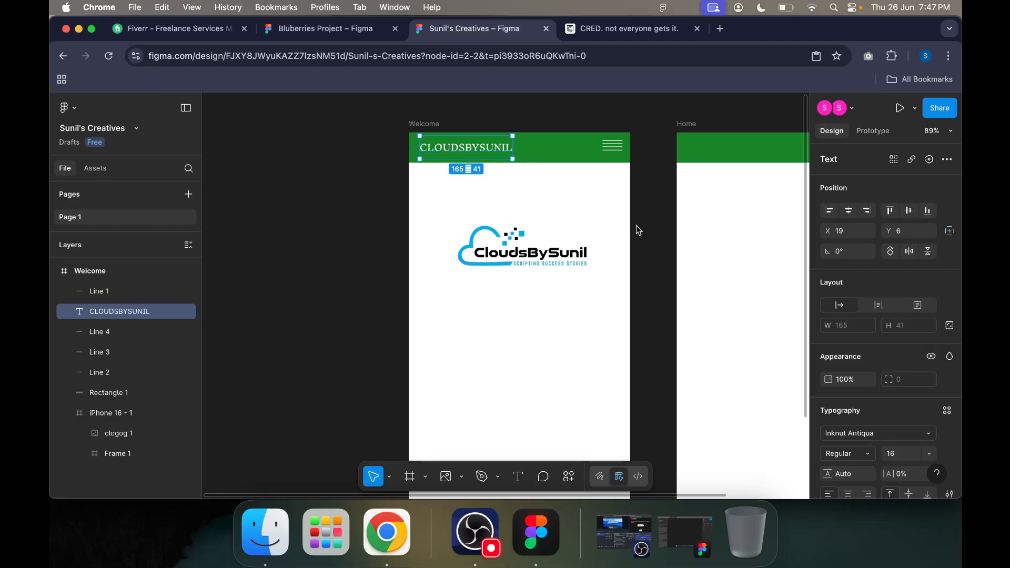
Step: Enlarge the CloudsBySunil logo to nearly the full width of the Welcome screen and reposition it below the header
{"action": "double_click", "coordinate": [519, 260]}
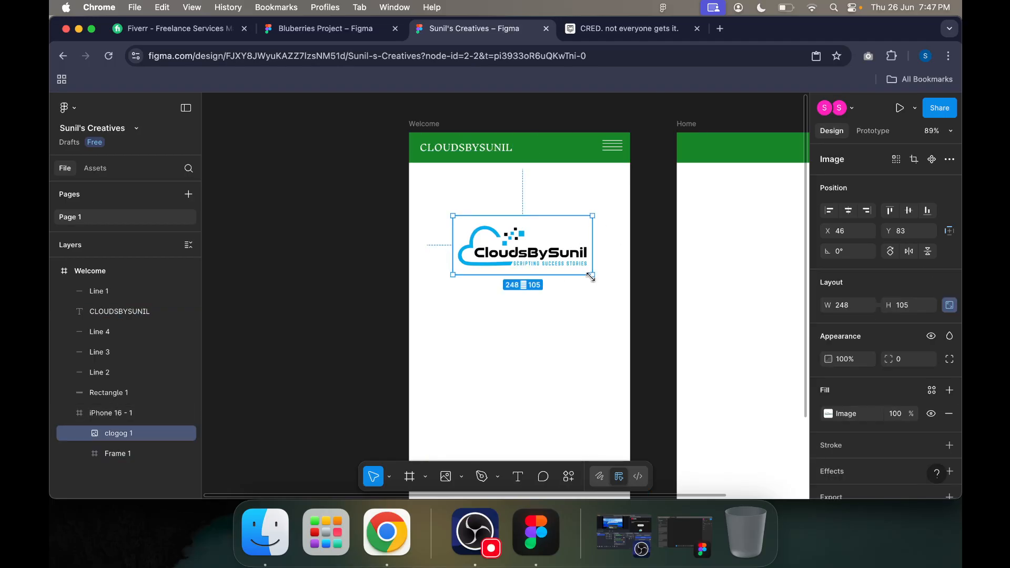
{"action": "left_click_drag", "start_coordinate": [592, 274], "coordinate": [680, 312]}
{"action": "left_click_drag", "start_coordinate": [572, 291], "coordinate": [525, 285]}
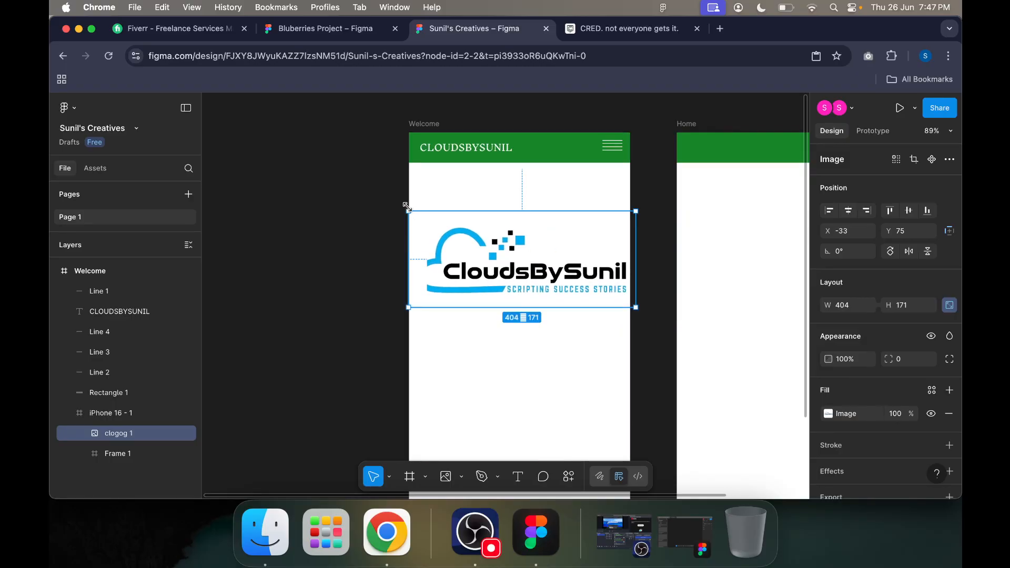
{"action": "left_click_drag", "start_coordinate": [409, 212], "coordinate": [429, 221]}
{"action": "left_click_drag", "start_coordinate": [544, 258], "coordinate": [535, 259]}
{"action": "left_click", "coordinate": [416, 190]}
Step: Move the nested iPhone 16 - 1 frame holding the logo to about X 19, Y 43
{"action": "left_click", "coordinate": [509, 222]}
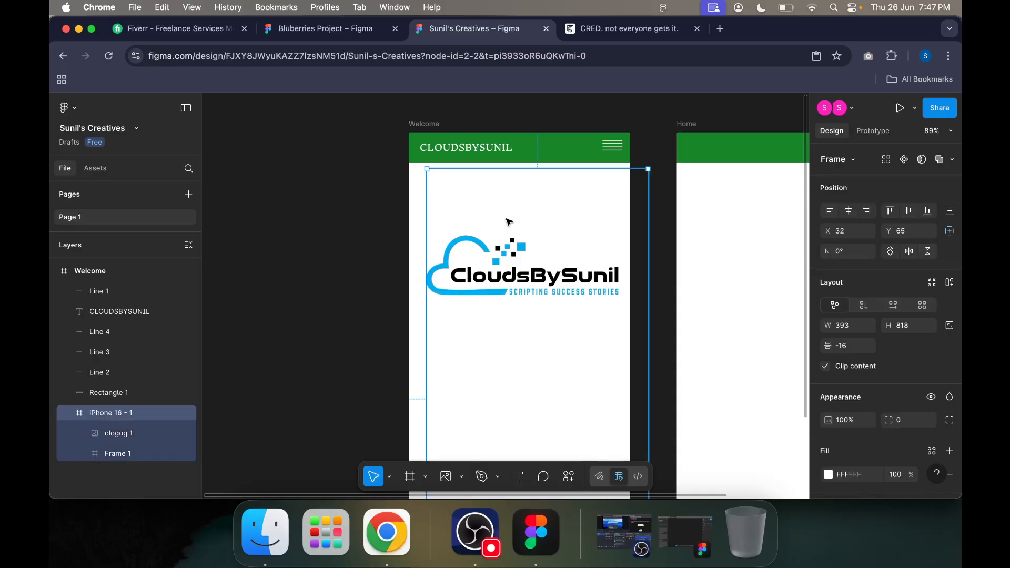
{"action": "left_click_drag", "start_coordinate": [597, 186], "coordinate": [572, 182]}
{"action": "left_click", "coordinate": [661, 123]}
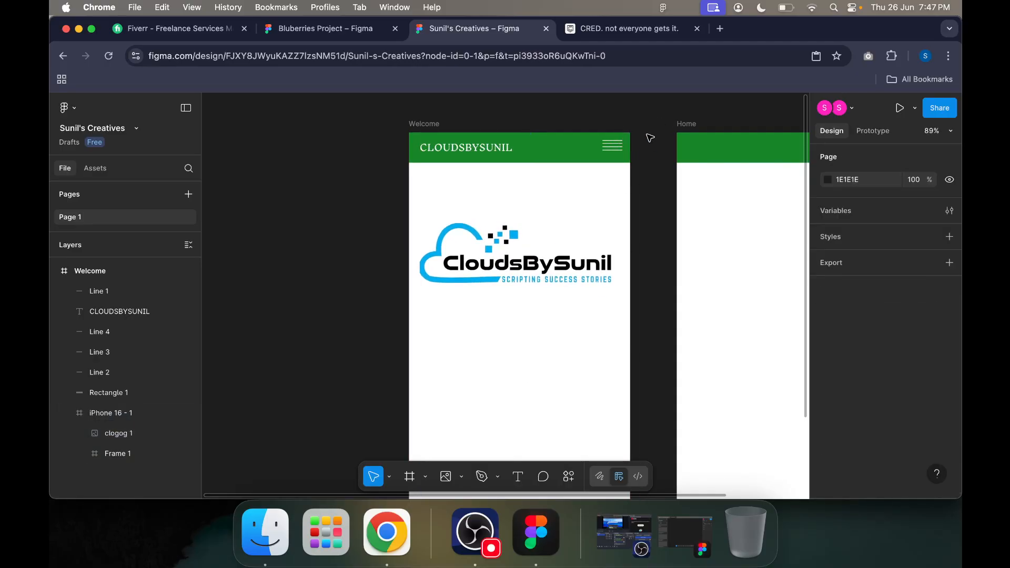
Step: Move the nested iPhone 16 - 1 frame with its logo completely out of the Welcome screen's visible area, past its left edge
{"action": "left_click", "coordinate": [590, 274]}
{"action": "scroll", "coordinate": [630, 320], "scroll_direction": "down", "scroll_amount": 5}
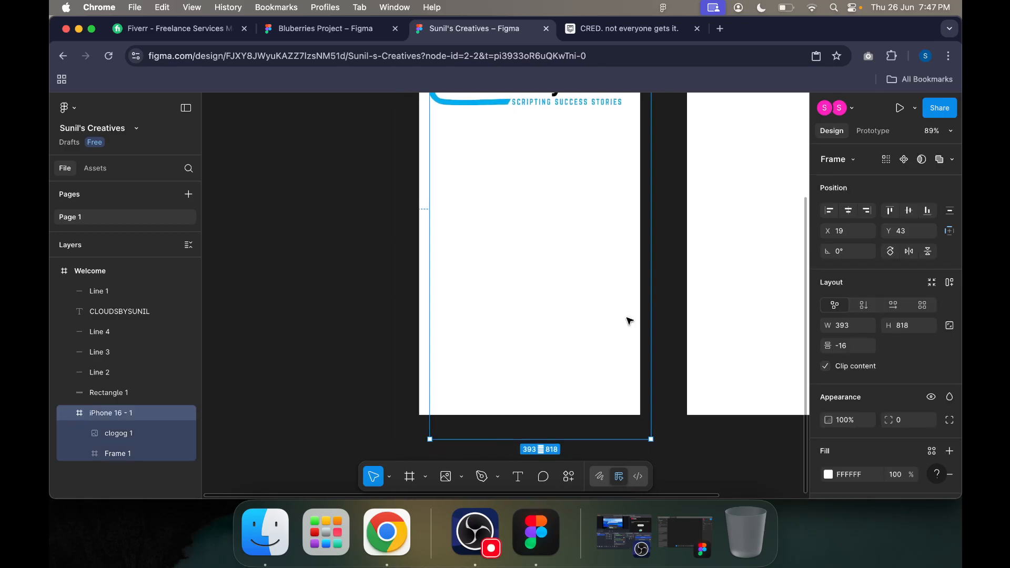
{"action": "left_click_drag", "start_coordinate": [643, 431], "coordinate": [367, 395]}
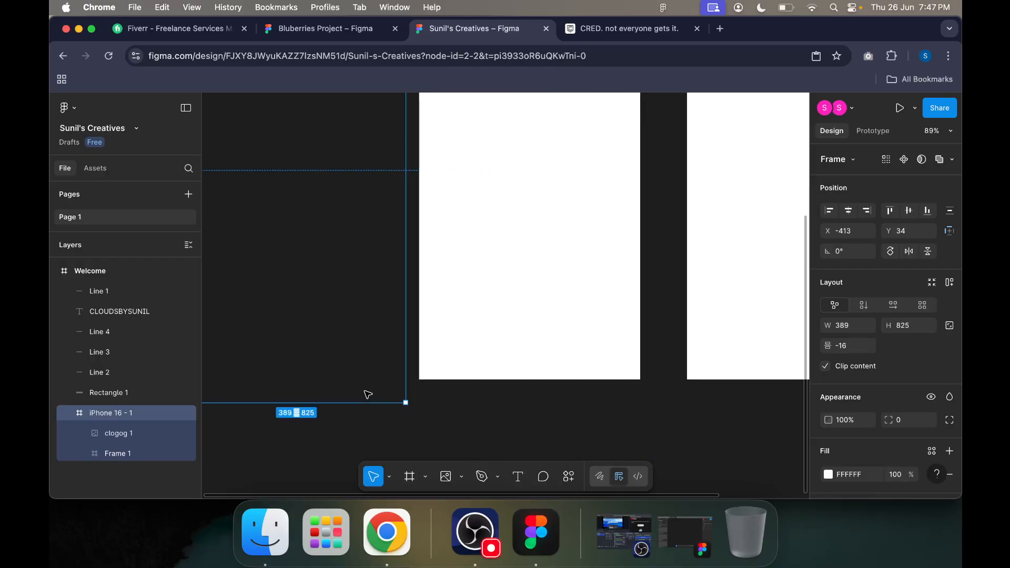
{"action": "scroll", "coordinate": [407, 383], "scroll_direction": "up", "scroll_amount": 5}
{"action": "scroll", "coordinate": [400, 368], "scroll_direction": "left", "scroll_amount": 3}
{"action": "left_click_drag", "start_coordinate": [368, 246], "coordinate": [340, 200]}
{"action": "left_click", "coordinate": [624, 333]}
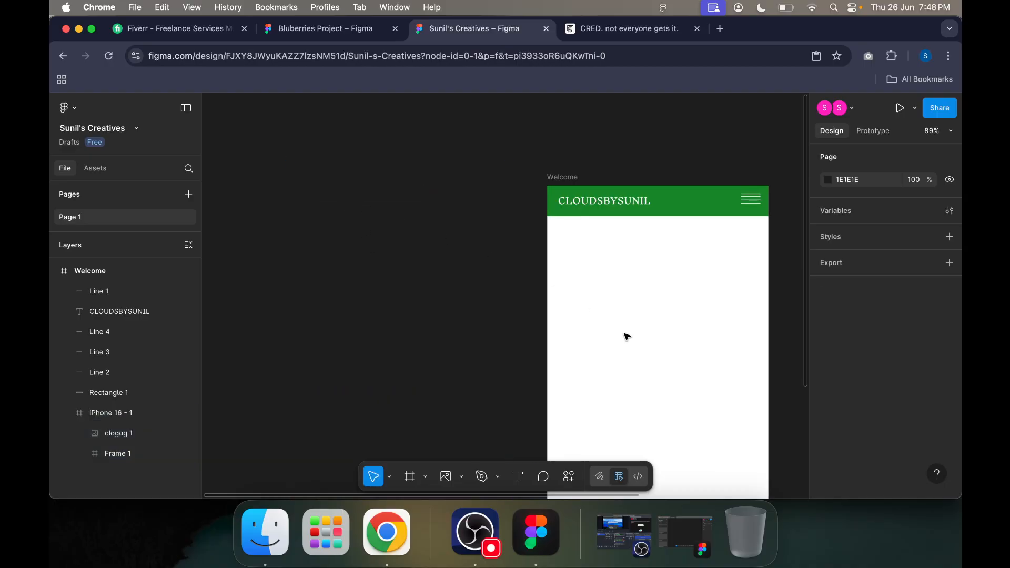
Step: Place clogog.webp directly in the Welcome frame at about X 56, Y 157, sized about 300 by 127
{"action": "left_click", "coordinate": [670, 289]}
{"action": "scroll", "coordinate": [671, 289], "scroll_direction": "down", "scroll_amount": 2}
{"action": "scroll", "coordinate": [672, 289], "scroll_direction": "right", "scroll_amount": 2}
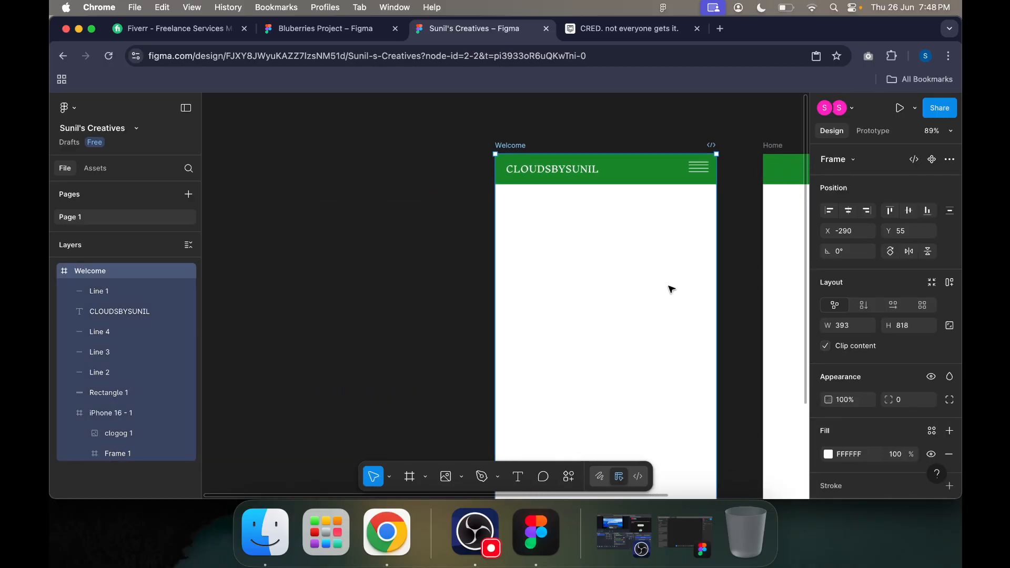
{"action": "scroll", "coordinate": [623, 405], "scroll_direction": "down", "scroll_amount": 2}
{"action": "scroll", "coordinate": [622, 405], "scroll_direction": "right", "scroll_amount": 2}
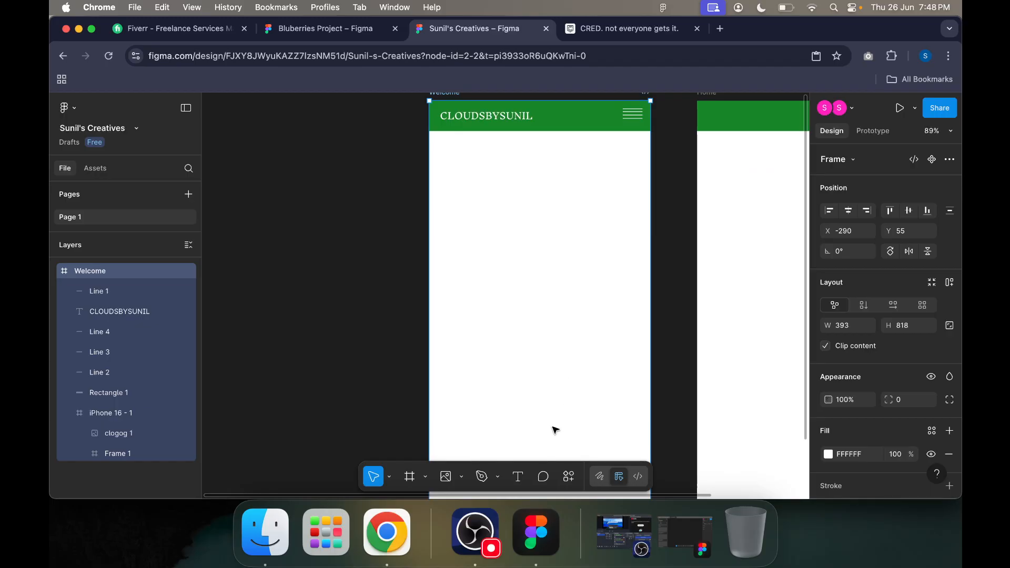
{"action": "left_click", "coordinate": [461, 477]}
{"action": "left_click", "coordinate": [479, 445]}
{"action": "key", "text": "c"}
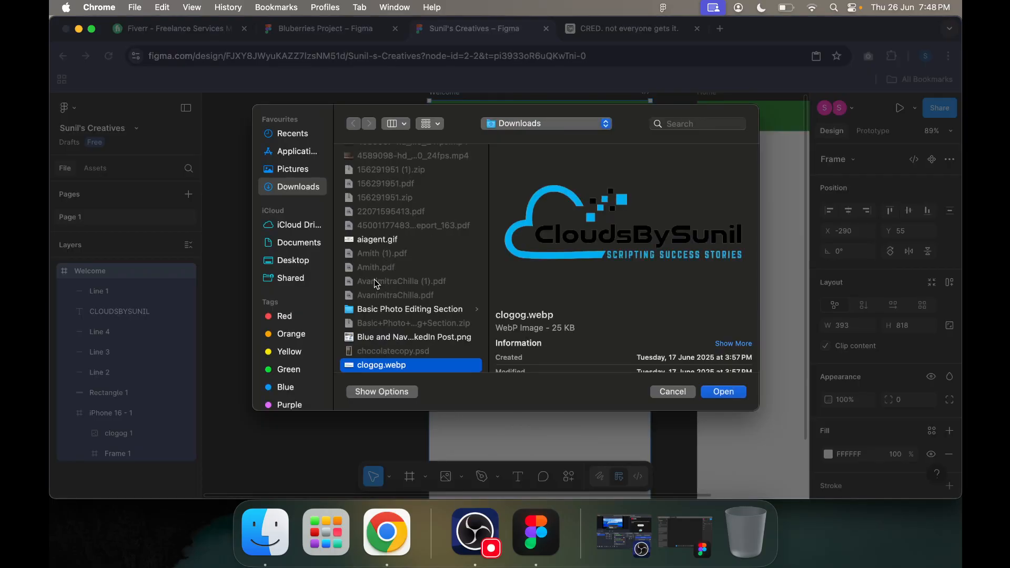
{"action": "key", "text": "Return"}
{"action": "left_click", "coordinate": [461, 190]}
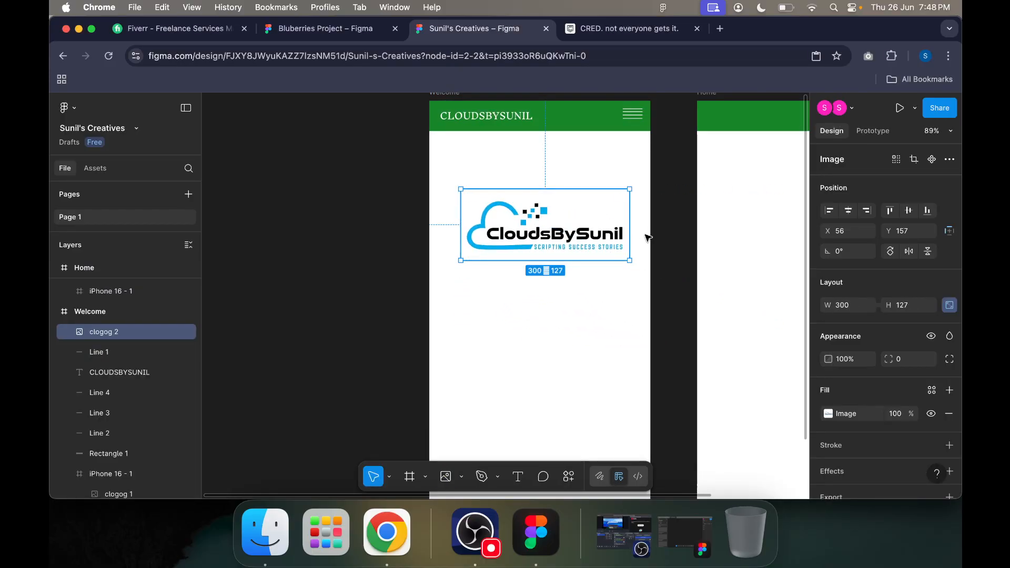
Step: Move the new logo up so it sits roughly centred just below the Welcome header
{"action": "left_click", "coordinate": [666, 237]}
{"action": "left_click_drag", "start_coordinate": [572, 235], "coordinate": [603, 192]}
{"action": "left_click", "coordinate": [678, 215]}
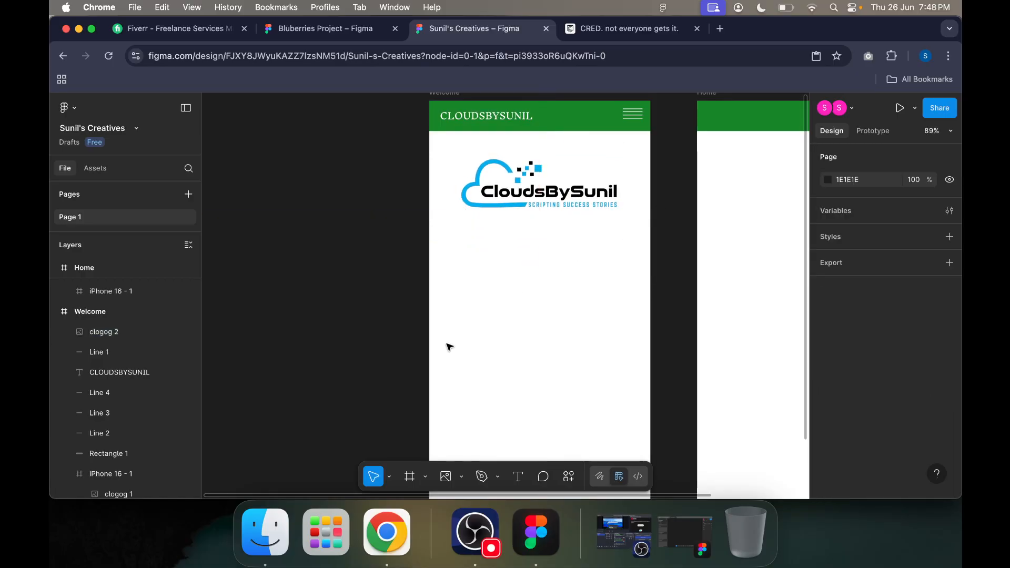
Step: Draw an ellipse about 148 by 138 in the Welcome frame and centre it horizontally below the logo
{"action": "left_click", "coordinate": [463, 477]}
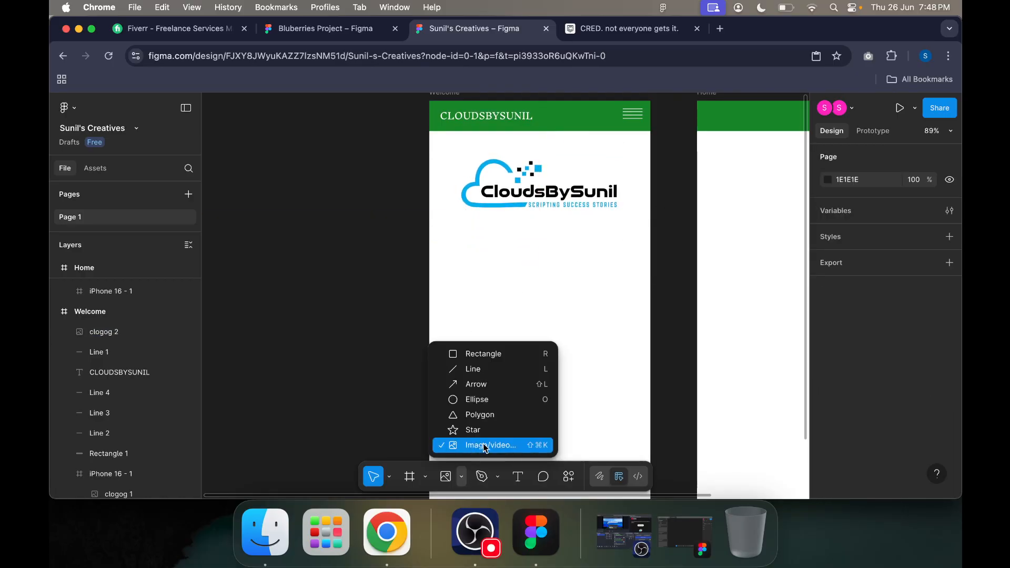
{"action": "left_click", "coordinate": [489, 401]}
{"action": "left_click_drag", "start_coordinate": [457, 288], "coordinate": [540, 365]}
{"action": "left_click_drag", "start_coordinate": [489, 329], "coordinate": [533, 330]}
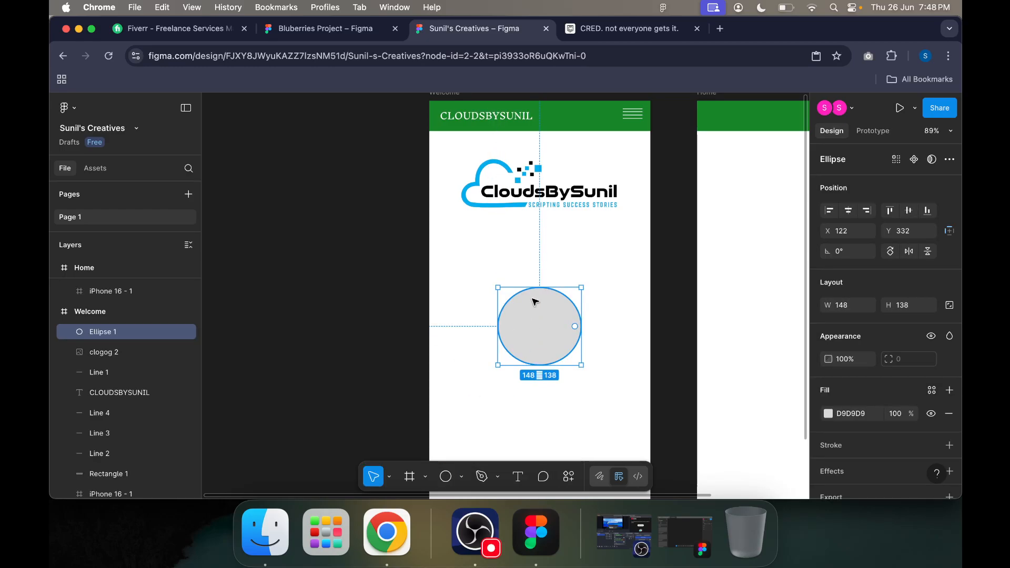
Step: Copy the logo image's properties onto the ellipse so the logo fills it, and delete the ellipse
{"action": "left_click", "coordinate": [520, 190]}
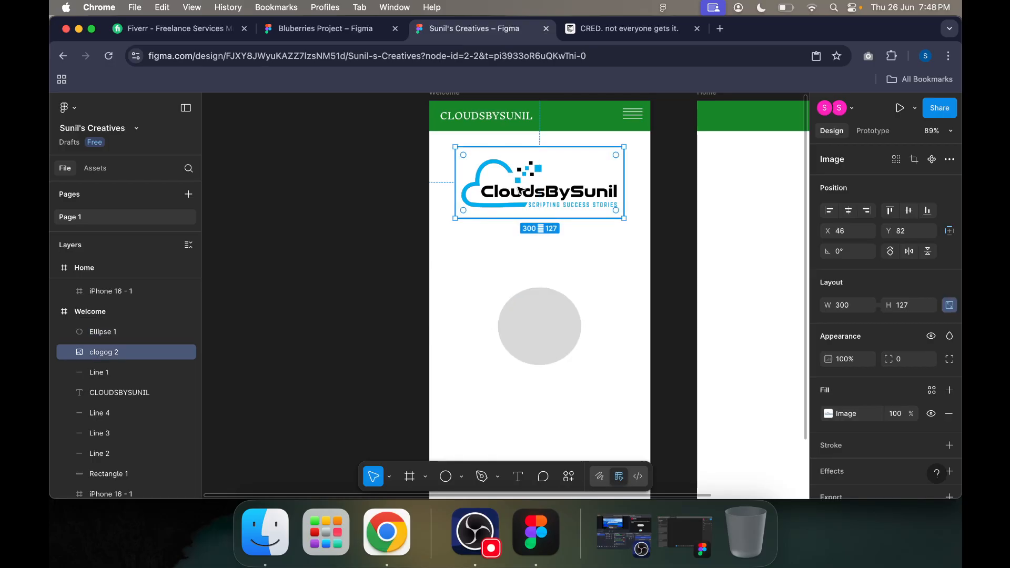
{"action": "left_click", "coordinate": [535, 319]}
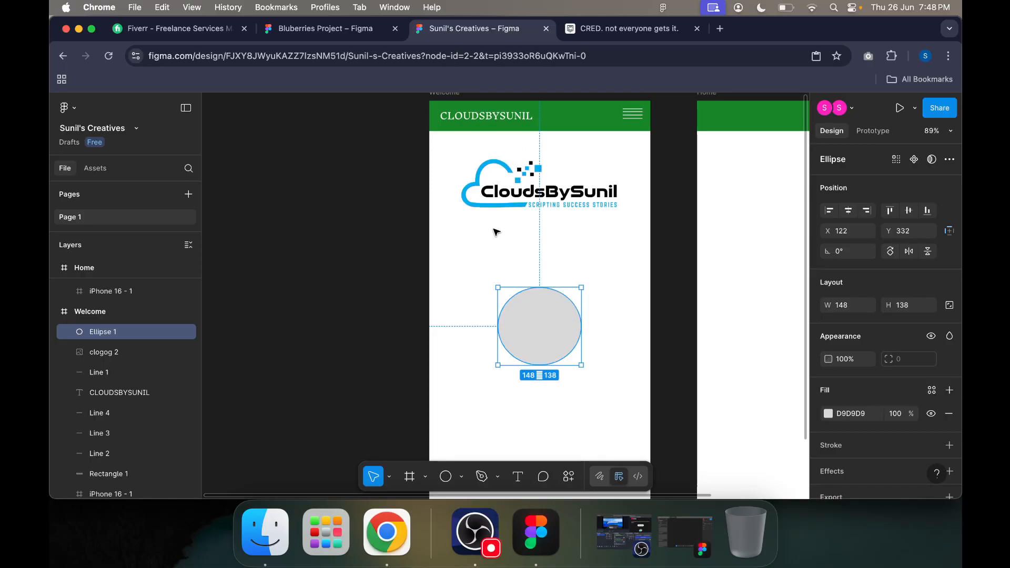
{"action": "left_click", "coordinate": [497, 196]}
{"action": "key", "text": "super+alt+c"}
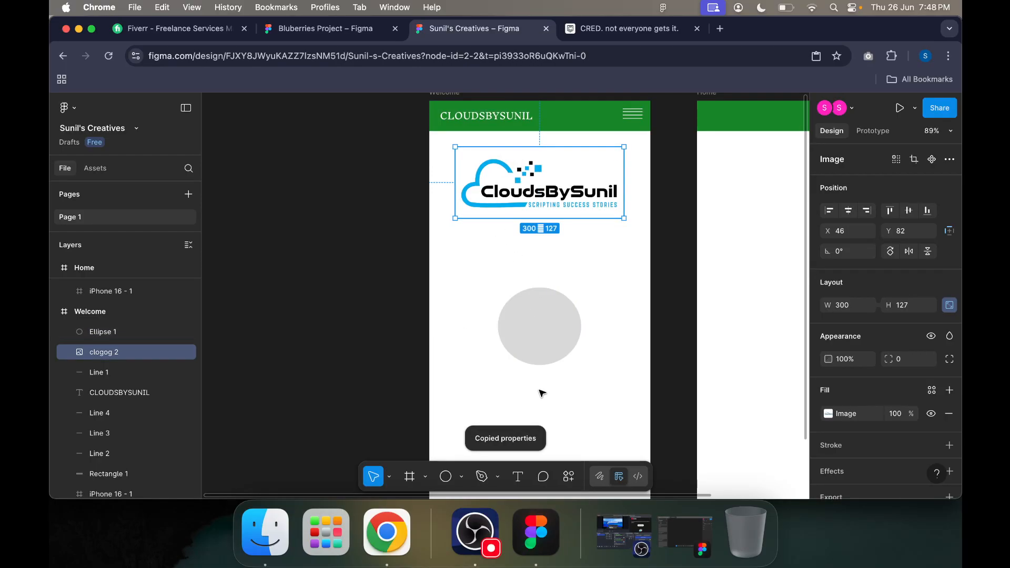
{"action": "left_click", "coordinate": [539, 338]}
{"action": "key", "text": "super+alt+v"}
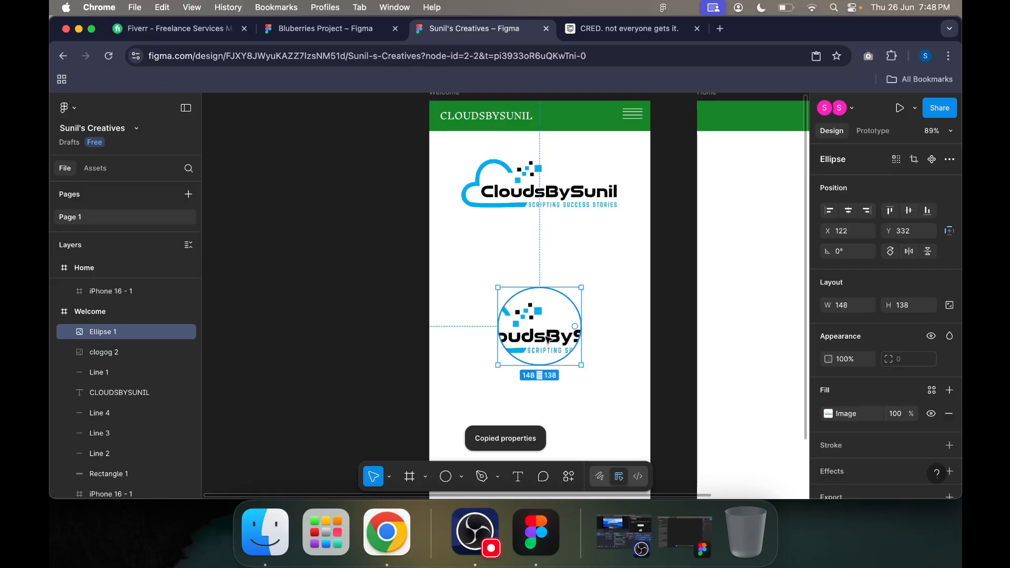
{"action": "double_click", "coordinate": [542, 337]}
{"action": "key", "text": "Escape"}
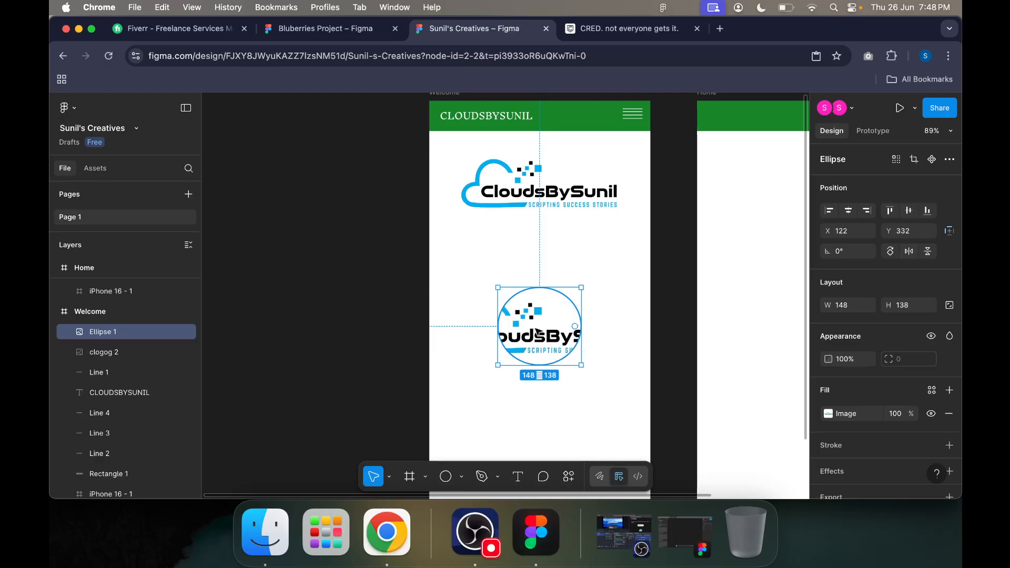
{"action": "key", "text": "Delete"}
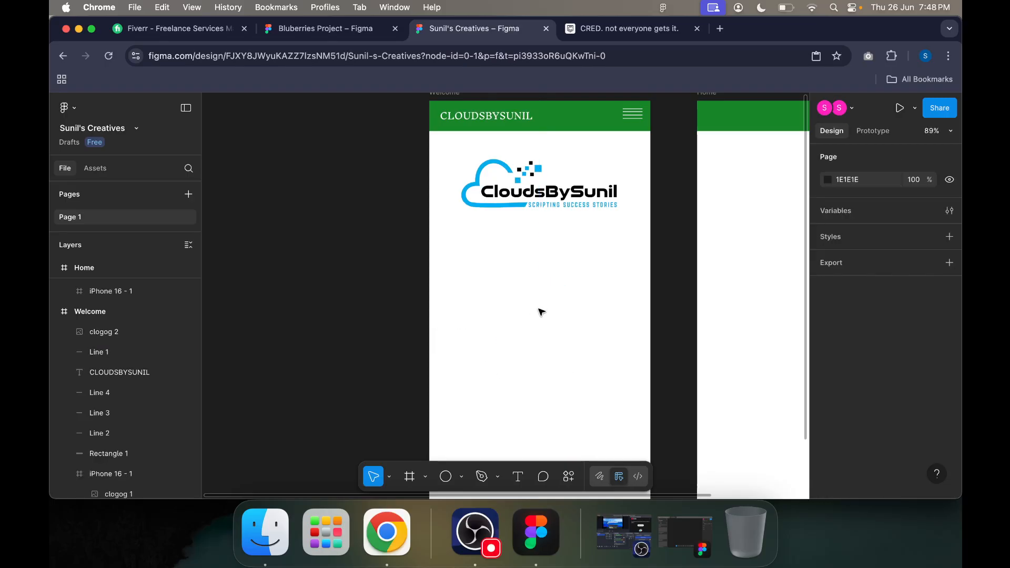
{"action": "left_click", "coordinate": [462, 477]}
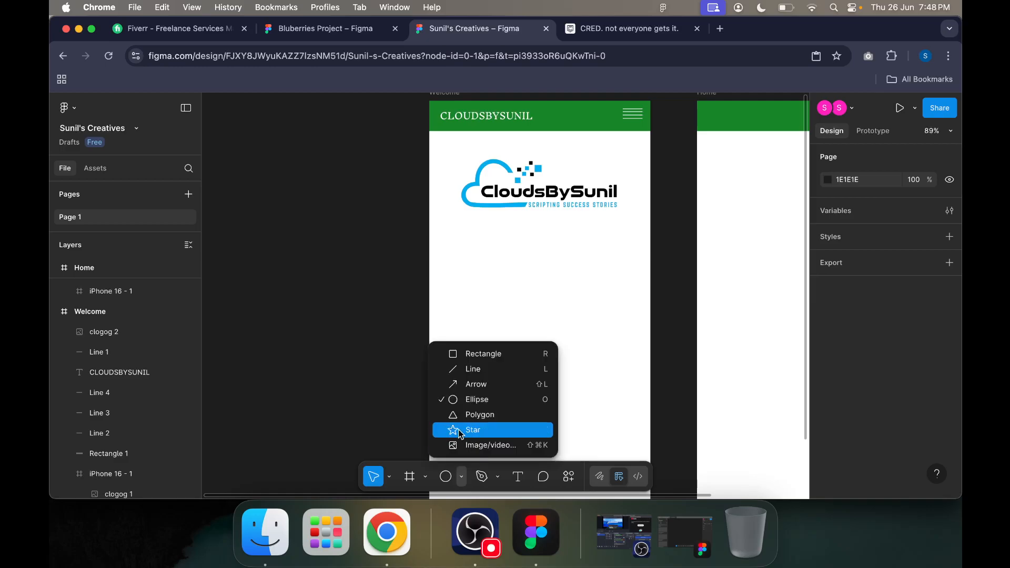
{"action": "left_click", "coordinate": [471, 370]}
{"action": "left_click_drag", "start_coordinate": [421, 246], "coordinate": [698, 249]}
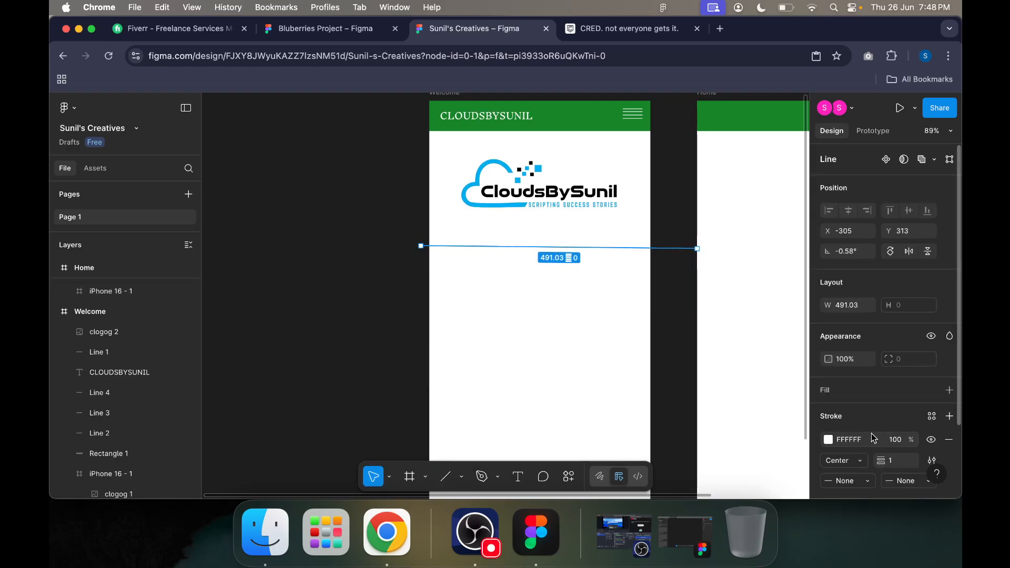
{"action": "left_click", "coordinate": [829, 359]}
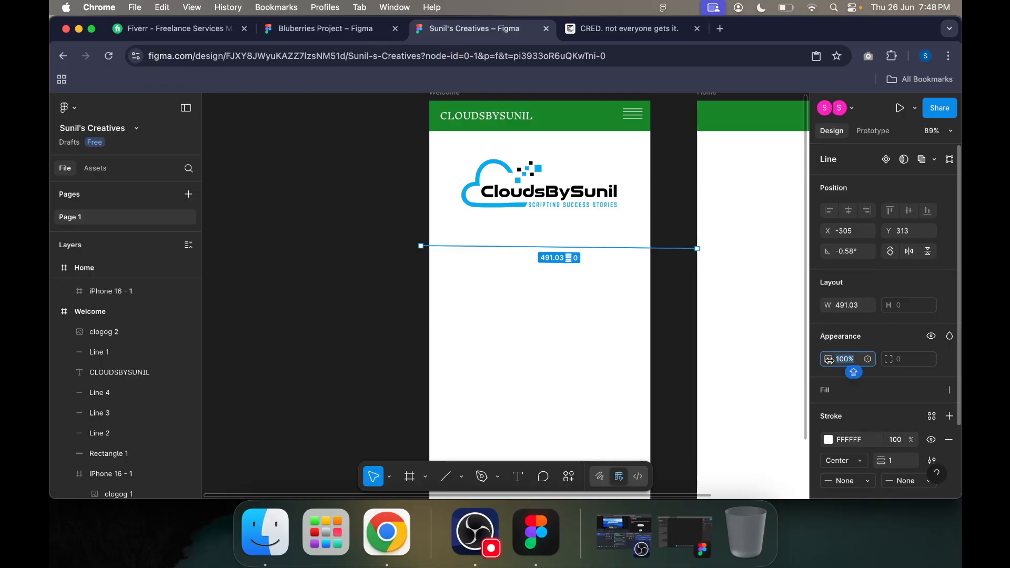
{"action": "left_click", "coordinate": [844, 397]}
{"action": "scroll", "coordinate": [842, 399], "scroll_direction": "down", "scroll_amount": 2}
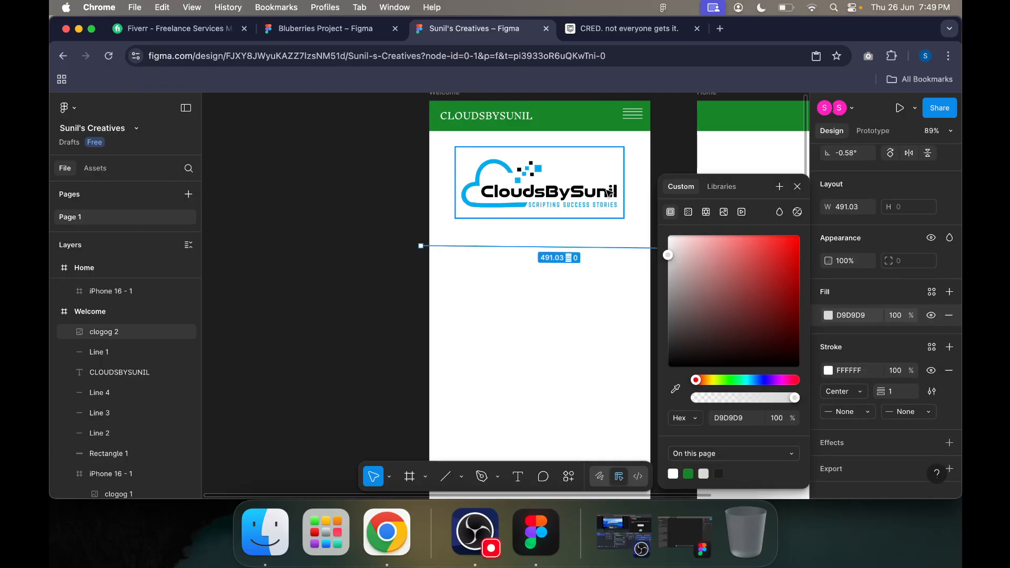
{"action": "left_click", "coordinate": [682, 172]}
{"action": "left_click", "coordinate": [660, 247]}
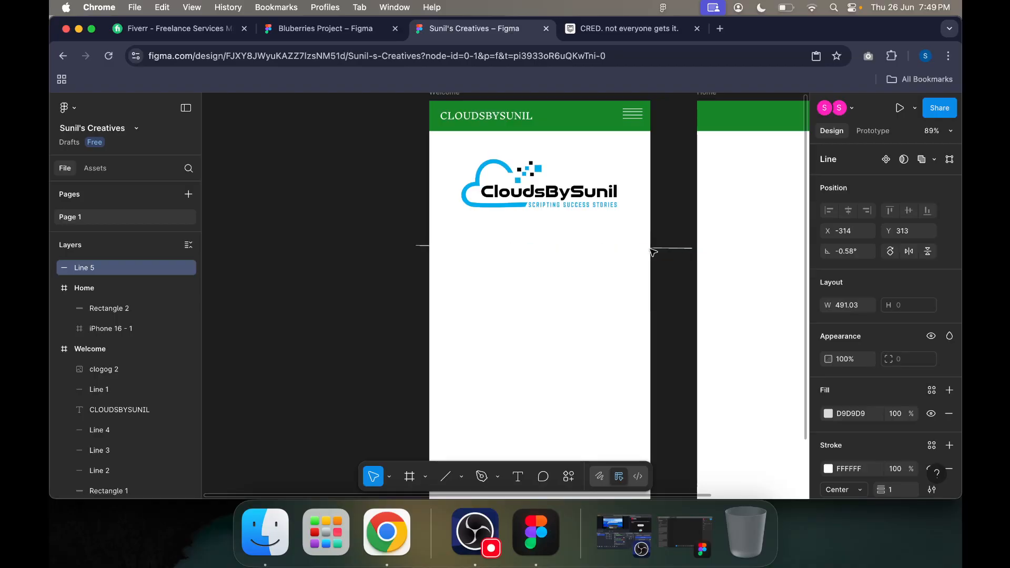
{"action": "key", "text": "Delete"}
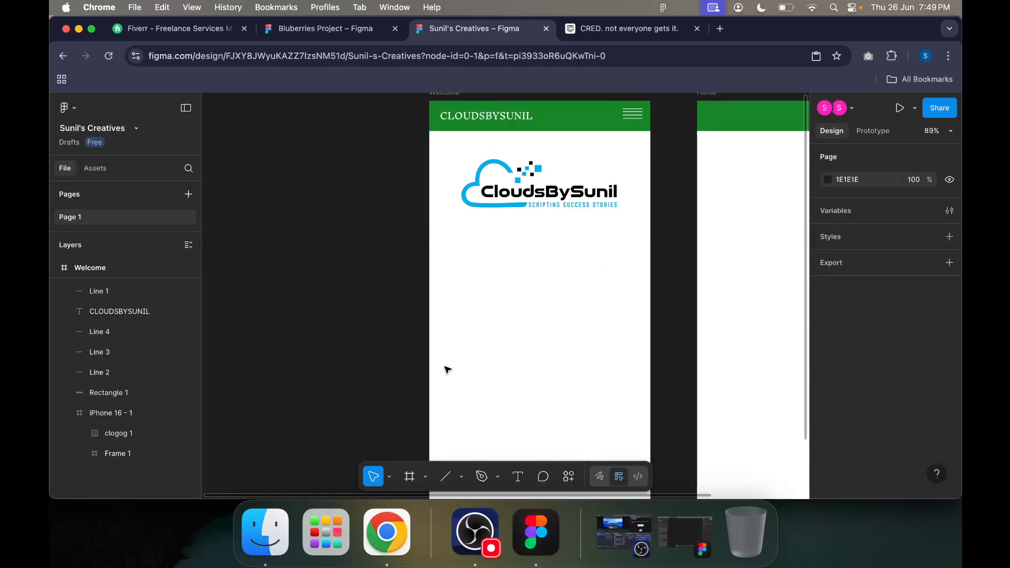
Step: Draw a rectangle bar 393 wide and about 26 high below the logo, spanning exactly the Welcome screen's width
{"action": "left_click", "coordinate": [463, 479]}
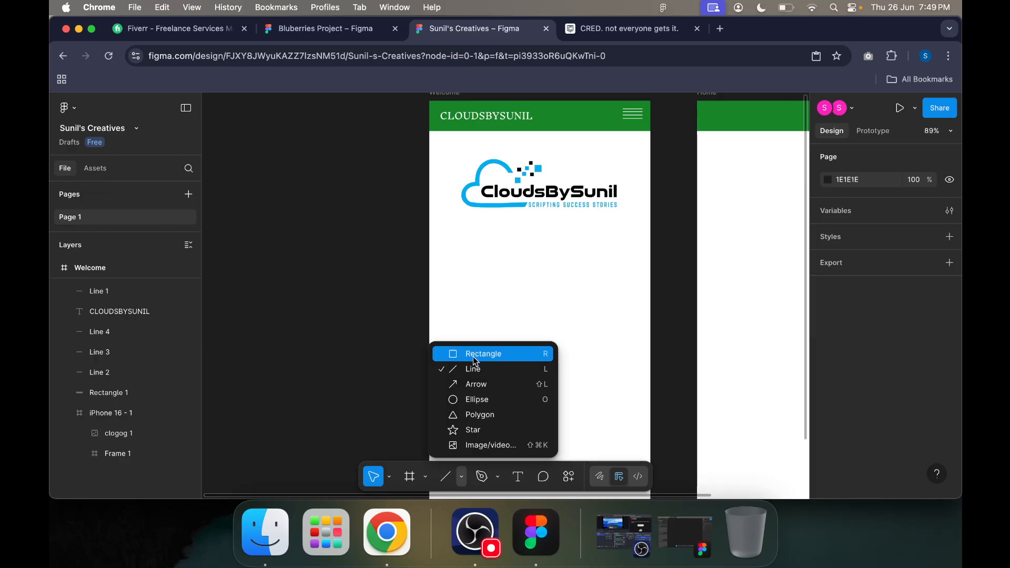
{"action": "left_click", "coordinate": [426, 479]}
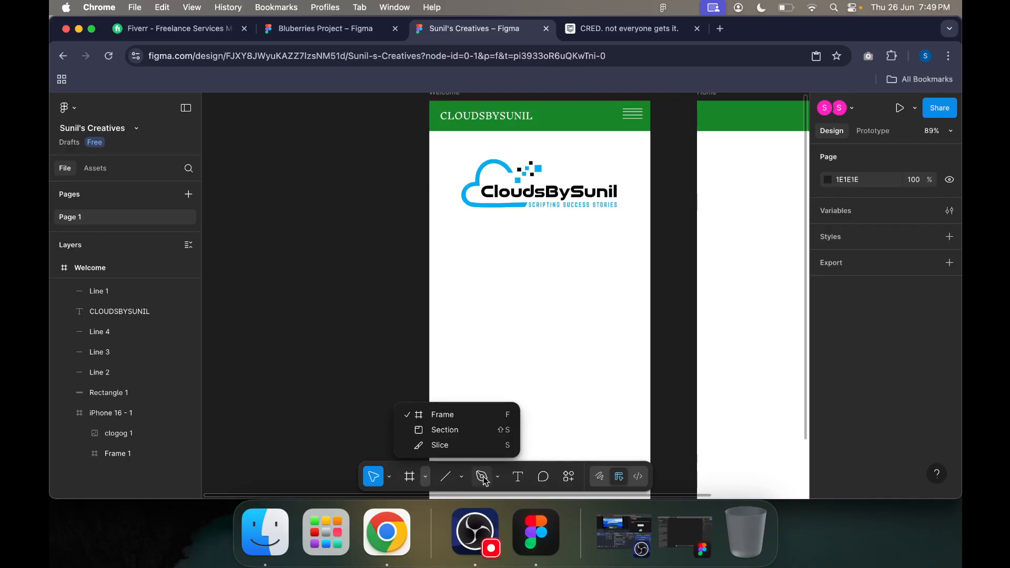
{"action": "left_click", "coordinate": [461, 478]}
{"action": "left_click", "coordinate": [464, 355]}
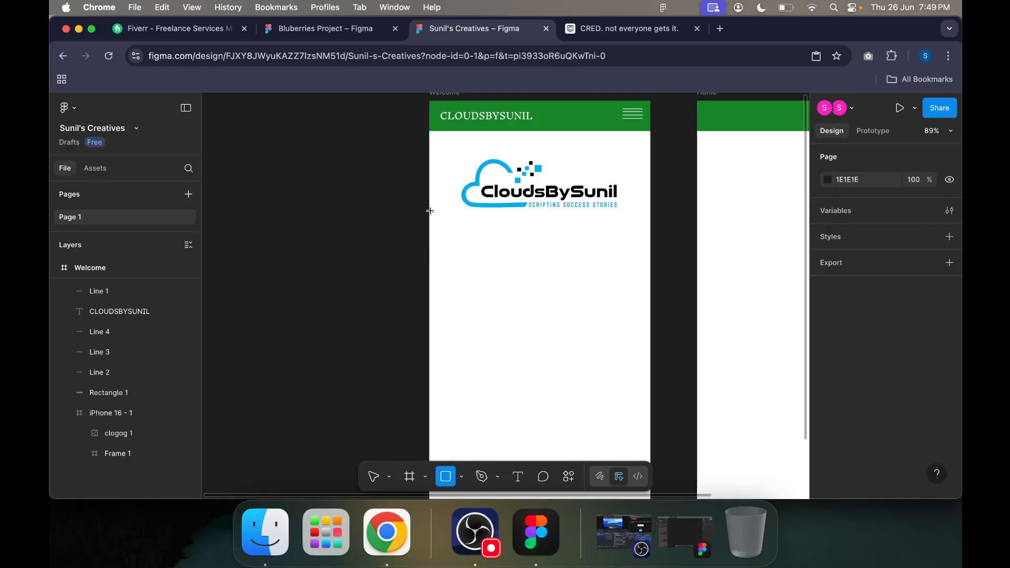
{"action": "left_click_drag", "start_coordinate": [405, 231], "coordinate": [651, 246]}
{"action": "left_click_drag", "start_coordinate": [406, 235], "coordinate": [427, 234]}
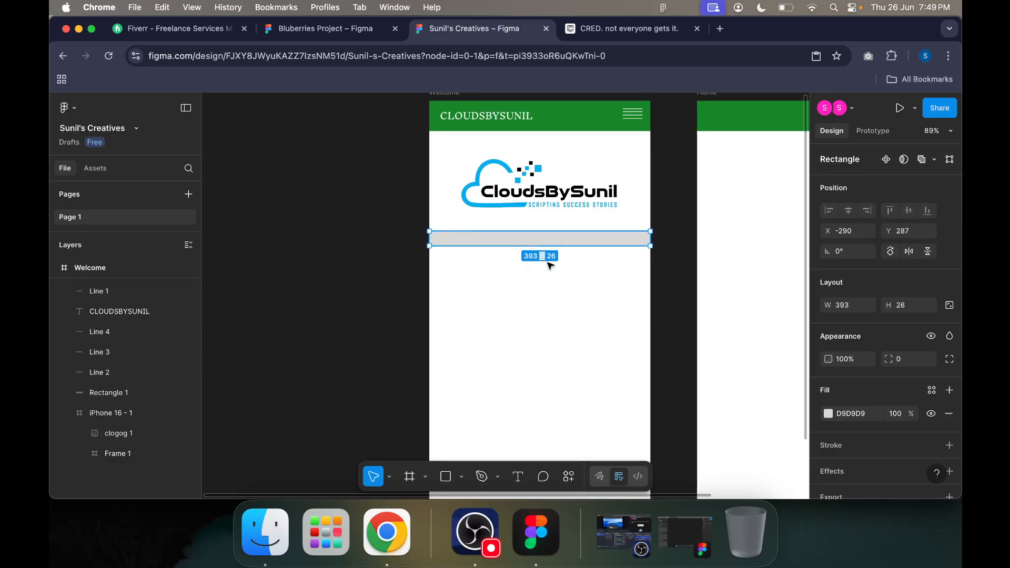
Step: Fill the bar with the header's sampled green and lighten it to B0F0BB
{"action": "left_click", "coordinate": [828, 414]}
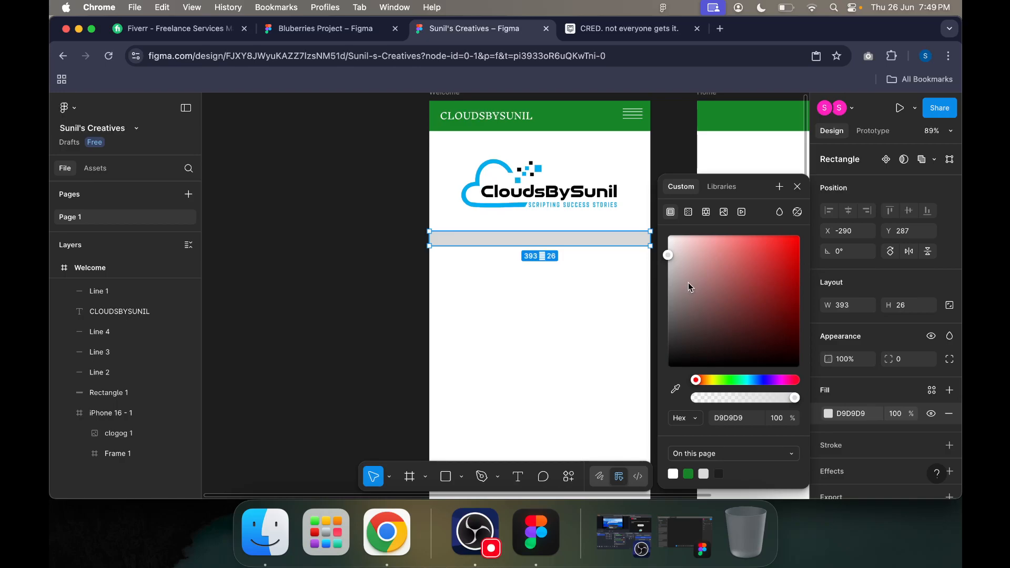
{"action": "left_click_drag", "start_coordinate": [670, 267], "coordinate": [725, 324]}
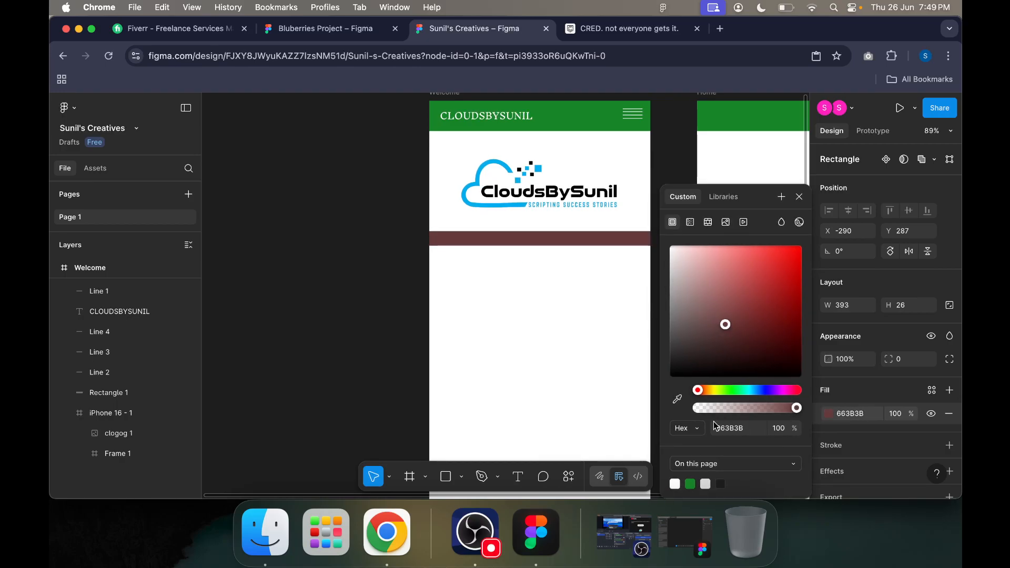
{"action": "left_click", "coordinate": [734, 391]}
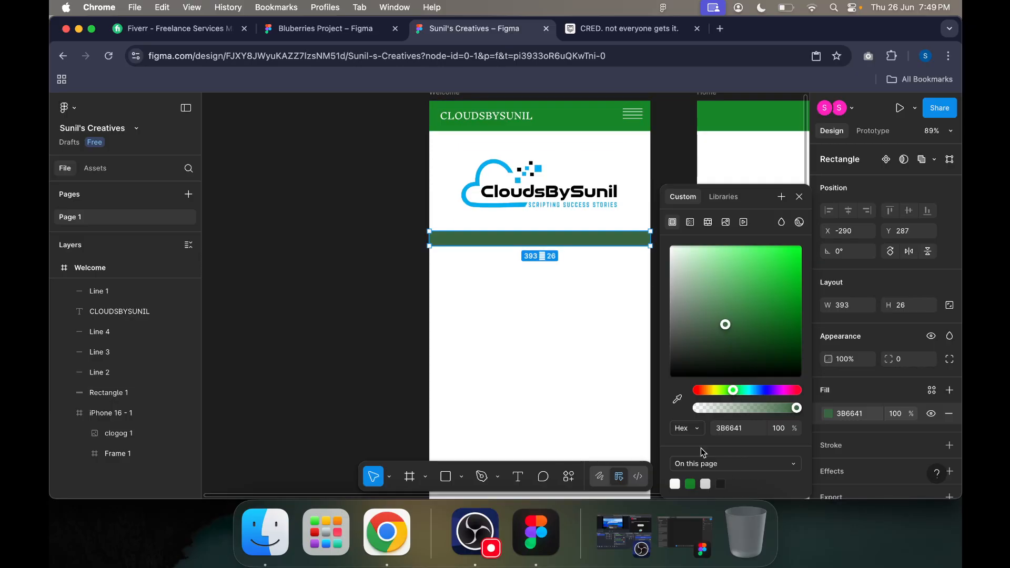
{"action": "left_click", "coordinate": [679, 400]}
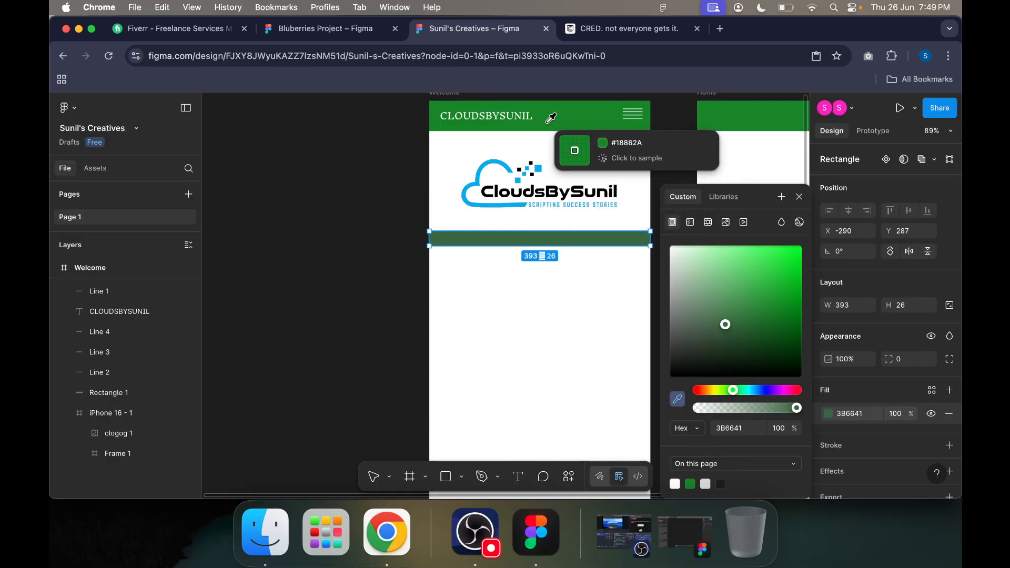
{"action": "left_click", "coordinate": [571, 125]}
{"action": "left_click_drag", "start_coordinate": [777, 313], "coordinate": [705, 253]}
Step: Move the bar up to about Y 275 and fill it with the logo cloud's sampled blue, 00B1E6
{"action": "left_click_drag", "start_coordinate": [597, 237], "coordinate": [600, 231]}
{"action": "double_click", "coordinate": [608, 234]}
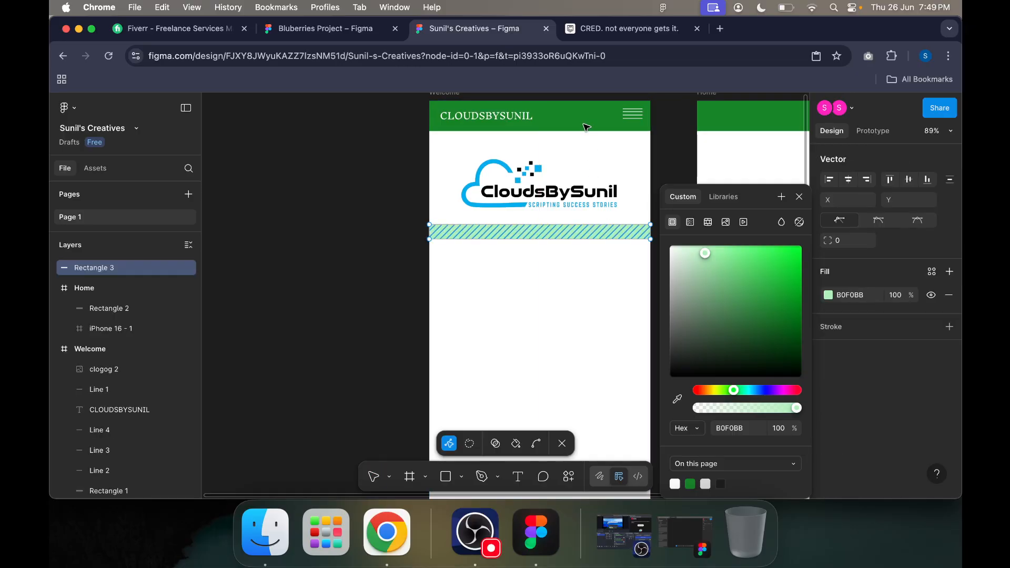
{"action": "left_click", "coordinate": [678, 400]}
{"action": "left_click", "coordinate": [512, 171]}
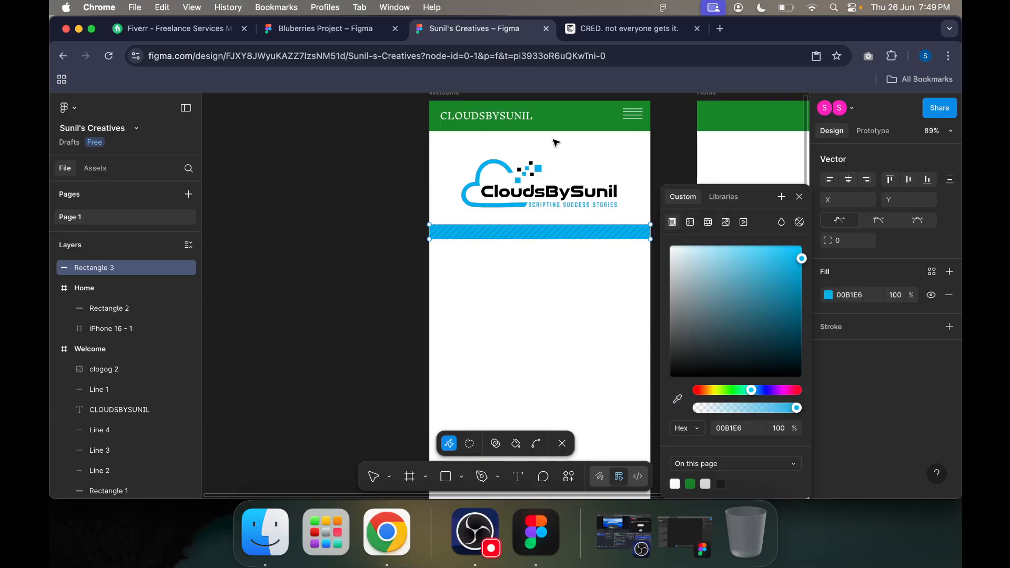
{"action": "key", "text": "Escape"}
Step: Recolour the Welcome header rectangle with the blue sampled from the logo
{"action": "left_click", "coordinate": [579, 121]}
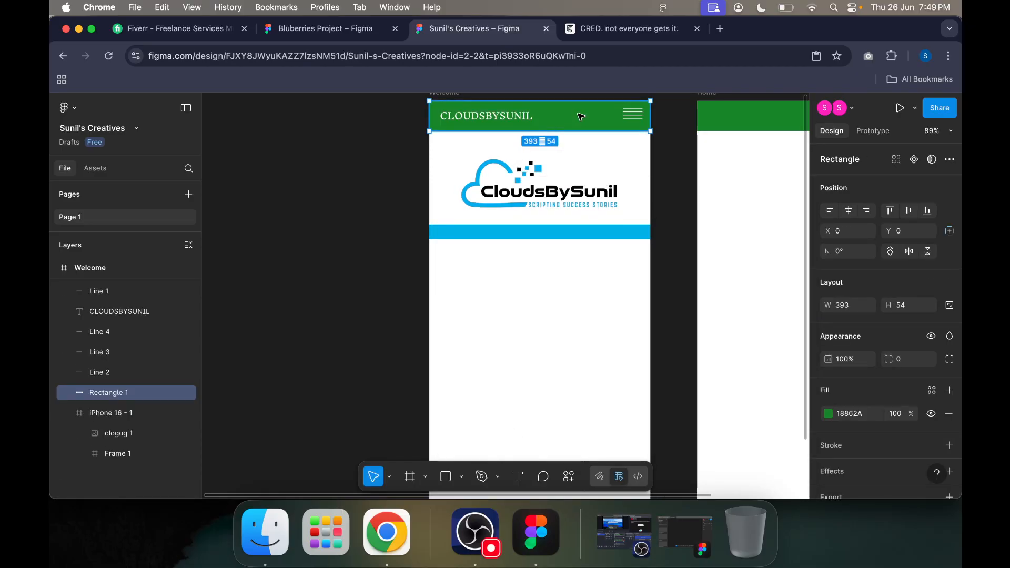
{"action": "left_click", "coordinate": [828, 414]}
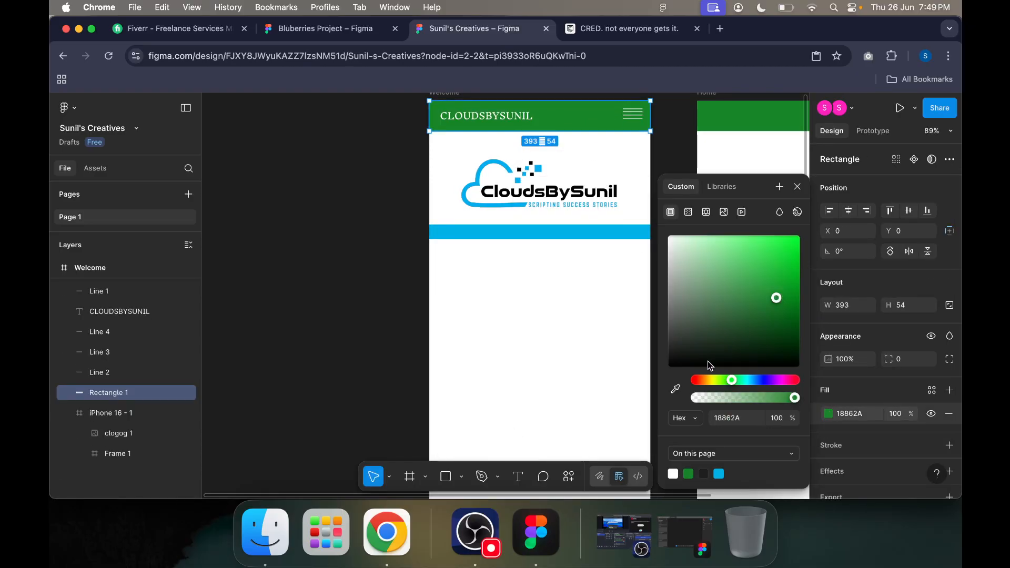
{"action": "left_click", "coordinate": [675, 389]}
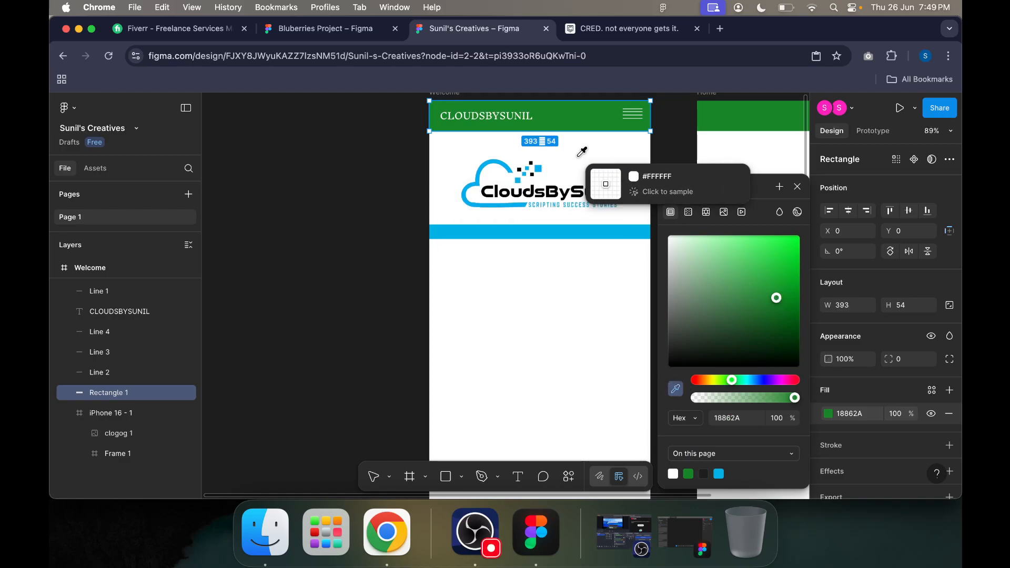
{"action": "left_click", "coordinate": [530, 166]}
{"action": "left_click", "coordinate": [665, 153]}
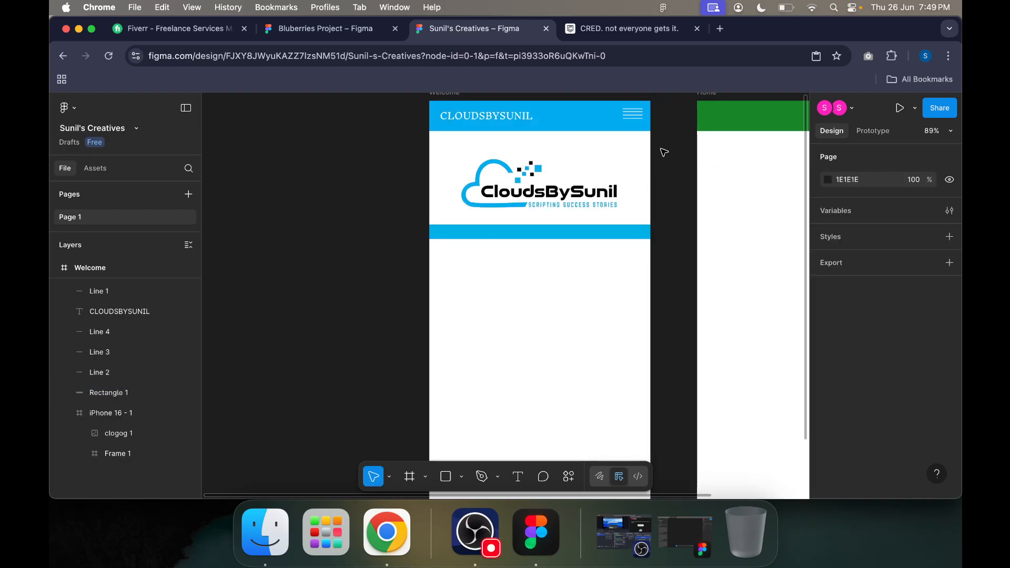
Step: Reduce the blue bar's height to a thin divider and move it slightly up towards the logo
{"action": "left_click", "coordinate": [525, 230]}
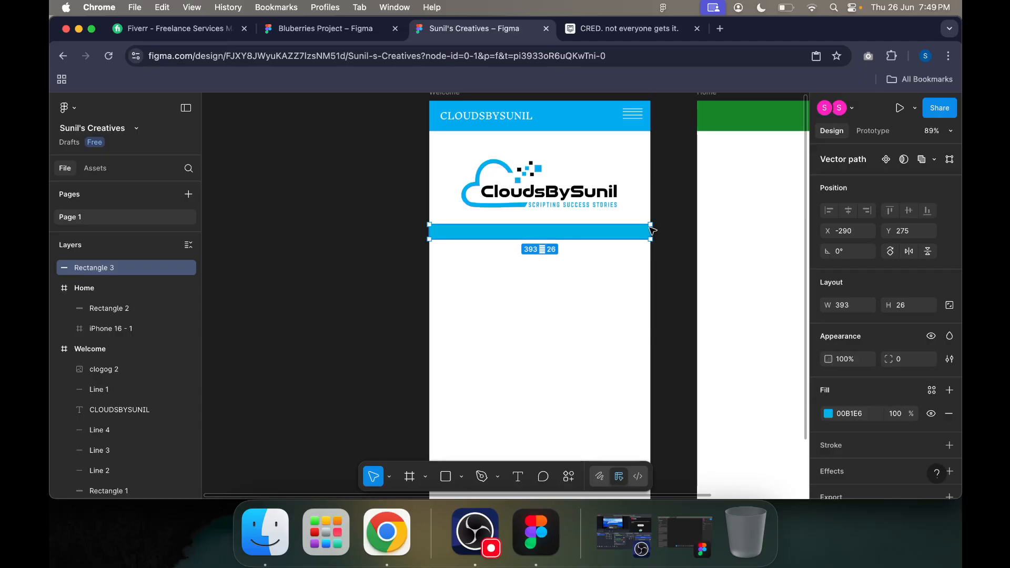
{"action": "left_click_drag", "start_coordinate": [651, 226], "coordinate": [651, 234]}
{"action": "left_click", "coordinate": [671, 312]}
{"action": "left_click_drag", "start_coordinate": [587, 237], "coordinate": [616, 213]}
Step: Scale the logo image down to about 285 by 121 and recentre it between the header and the blue divider
{"action": "left_click", "coordinate": [585, 198]}
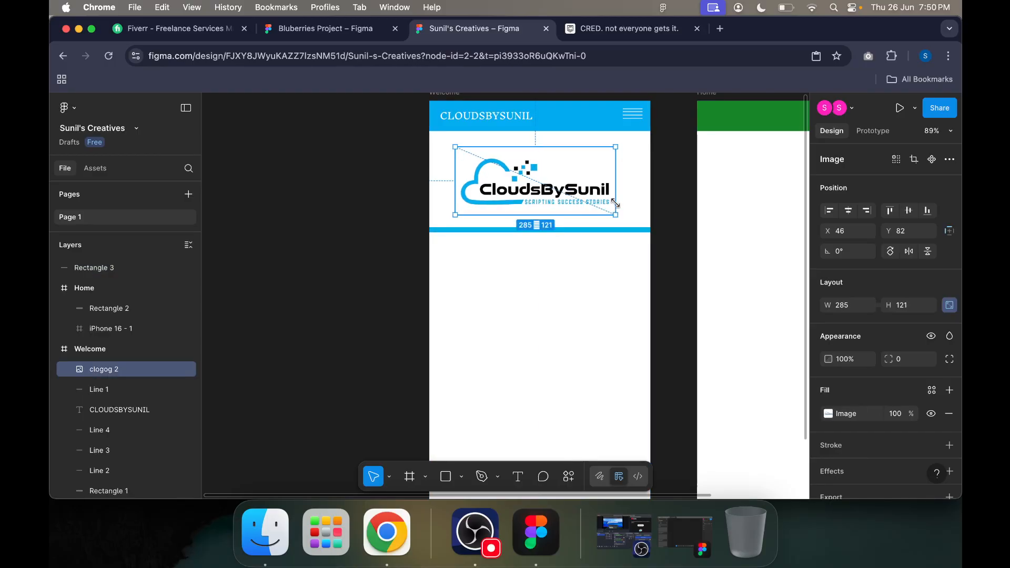
{"action": "mouse_move", "coordinate": [538, 181]}
{"action": "left_mouse_down"}
{"action": "mouse_move", "coordinate": [555, 185]}
{"action": "mouse_move", "coordinate": [533, 170]}
{"action": "left_mouse_up"}
{"action": "left_click", "coordinate": [679, 241]}
{"action": "left_click", "coordinate": [690, 288]}
Step: Add a text box about 292 by 136 below the divider reading "WELCOME TO" and "TECGRAD'S INTIATIVE .." on two lines
{"action": "scroll", "coordinate": [612, 377], "scroll_direction": "down", "scroll_amount": 3}
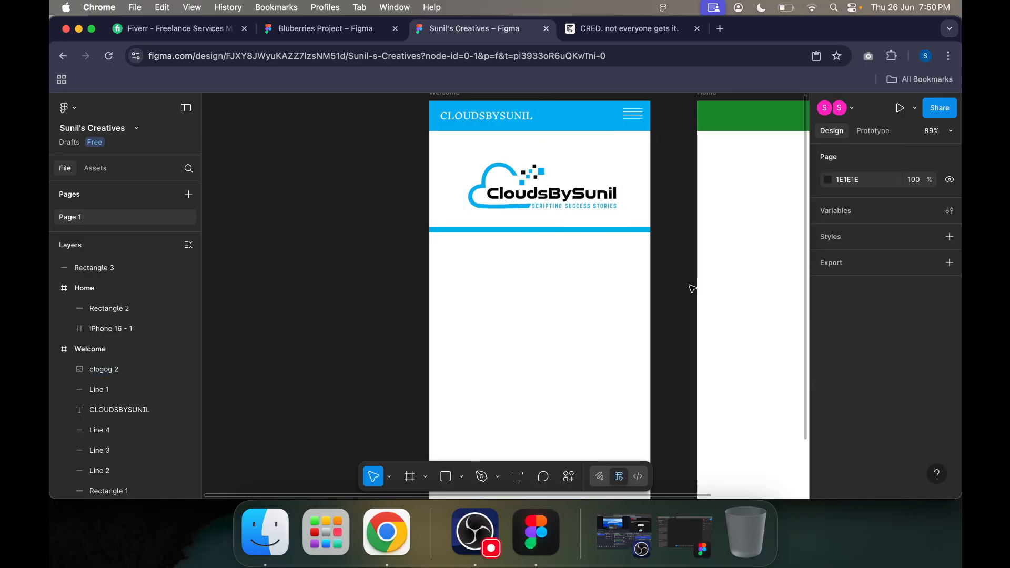
{"action": "left_click", "coordinate": [517, 476]}
{"action": "left_click_drag", "start_coordinate": [441, 177], "coordinate": [604, 249]}
{"action": "type", "text": "WELCOME TO"}
{"action": "key", "text": "Return"}
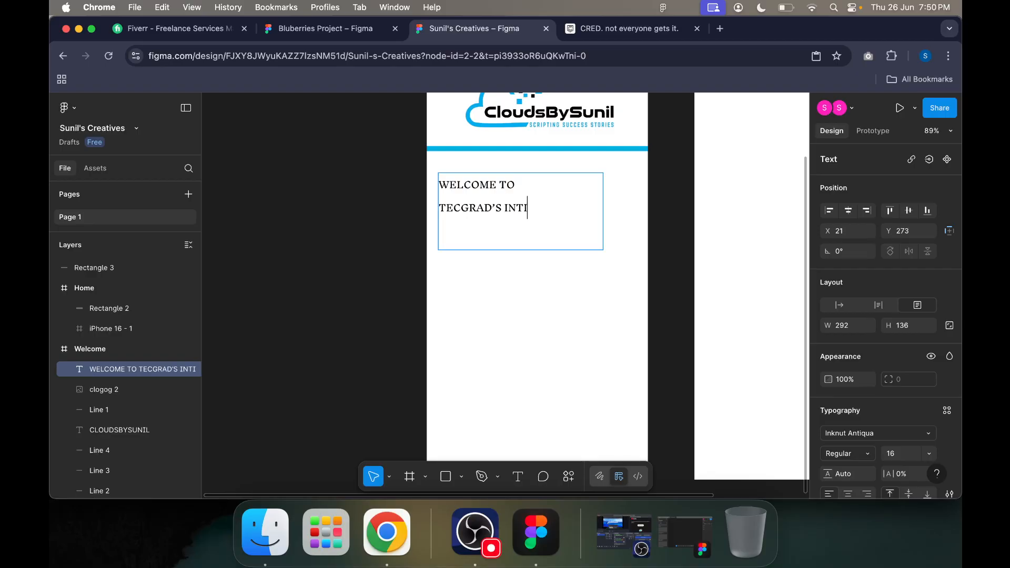
{"action": "type", "text": "TECGRAD'S INTIATIVE .."}
{"action": "key", "text": "Escape"}
Step: Centre the welcome text box horizontally in the Welcome frame and centre-align its two lines of text
{"action": "left_click_drag", "start_coordinate": [498, 195], "coordinate": [539, 192]}
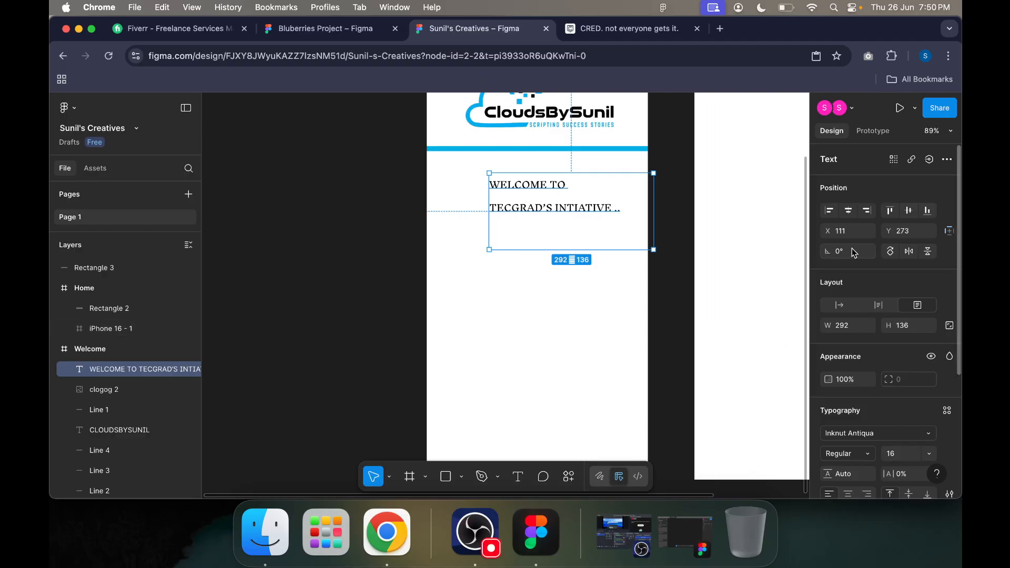
{"action": "left_click", "coordinate": [851, 212]}
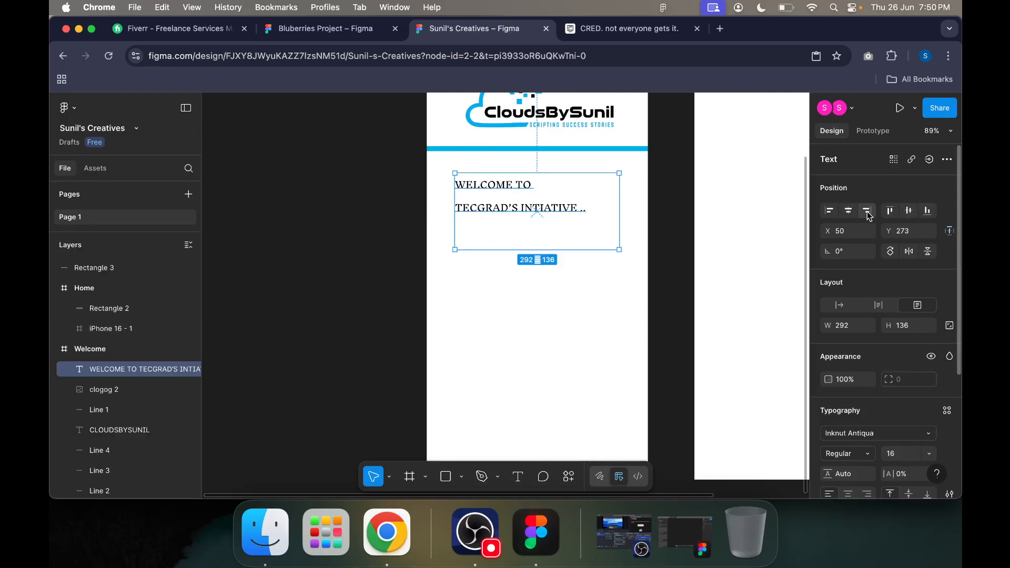
{"action": "key", "text": "Return"}
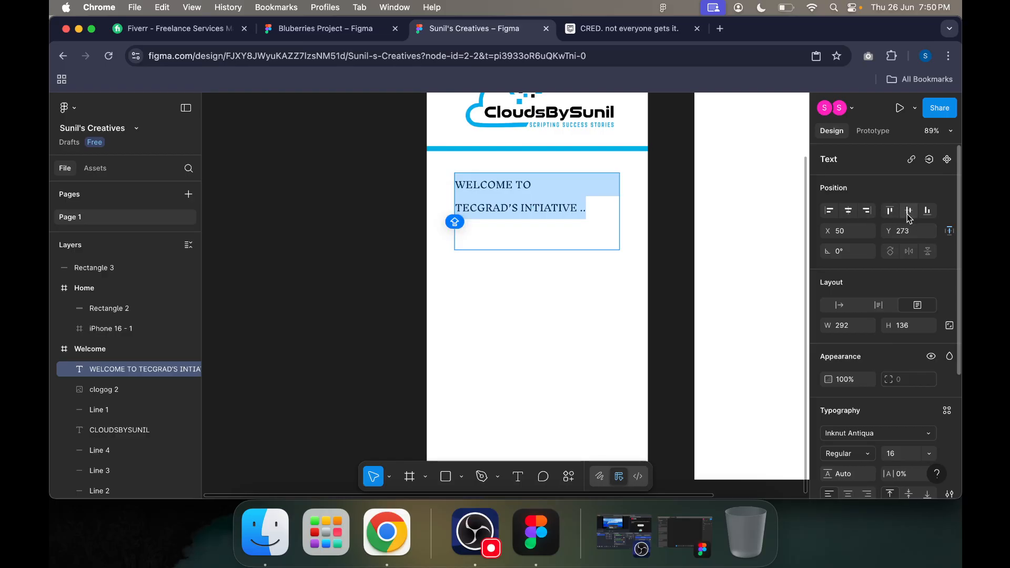
{"action": "scroll", "coordinate": [895, 252], "scroll_direction": "down", "scroll_amount": 5}
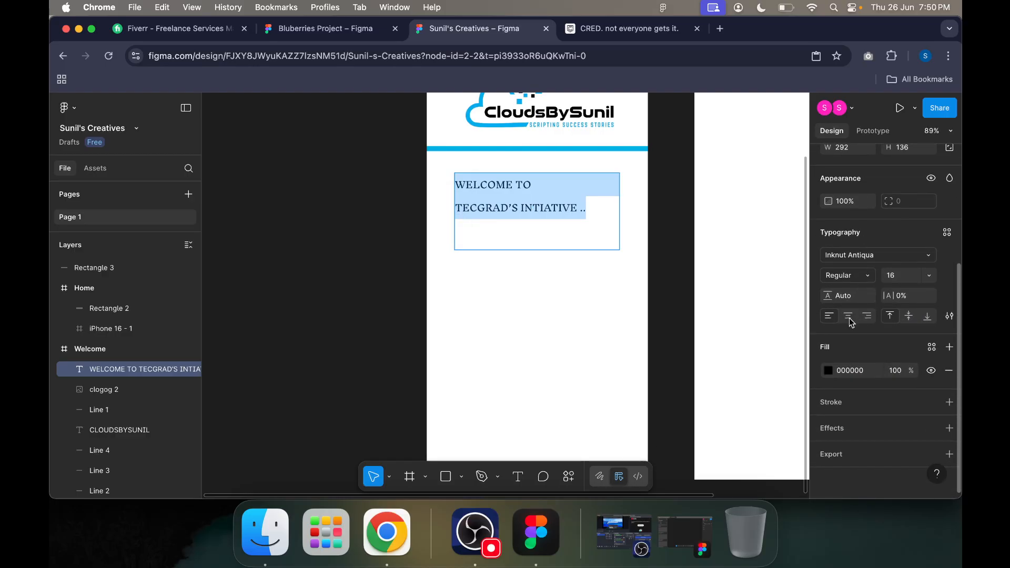
{"action": "left_click", "coordinate": [846, 318]}
{"action": "left_click", "coordinate": [609, 208]}
{"action": "left_click_drag", "start_coordinate": [609, 208], "coordinate": [495, 179]}
{"action": "key", "text": "Escape"}
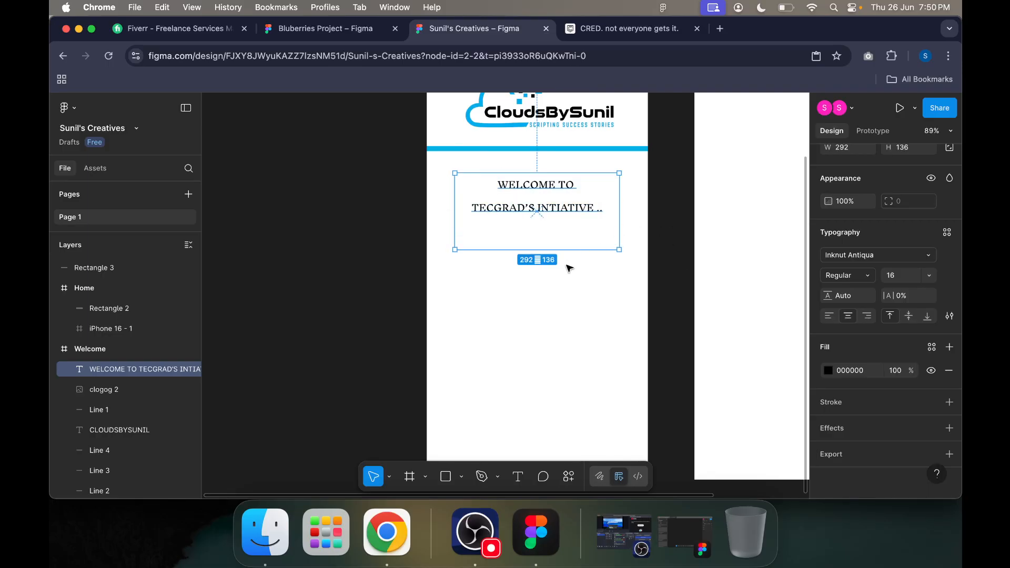
Step: Move the welcome text slightly up towards the blue divider
{"action": "left_click", "coordinate": [588, 278]}
{"action": "left_click_drag", "start_coordinate": [568, 210], "coordinate": [569, 200]}
{"action": "left_click", "coordinate": [662, 228]}
Step: Draw a rectangle about 173 by 54 below the welcome text as a button shape
{"action": "scroll", "coordinate": [661, 229], "scroll_direction": "up", "scroll_amount": 3}
{"action": "scroll", "coordinate": [662, 230], "scroll_direction": "down", "scroll_amount": 2}
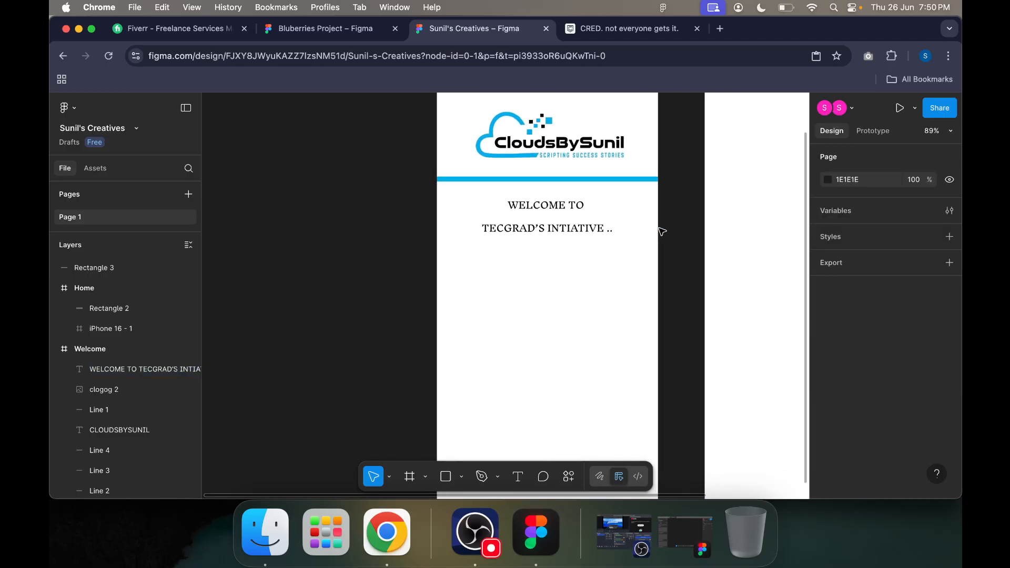
{"action": "scroll", "coordinate": [669, 309], "scroll_direction": "down", "scroll_amount": 3}
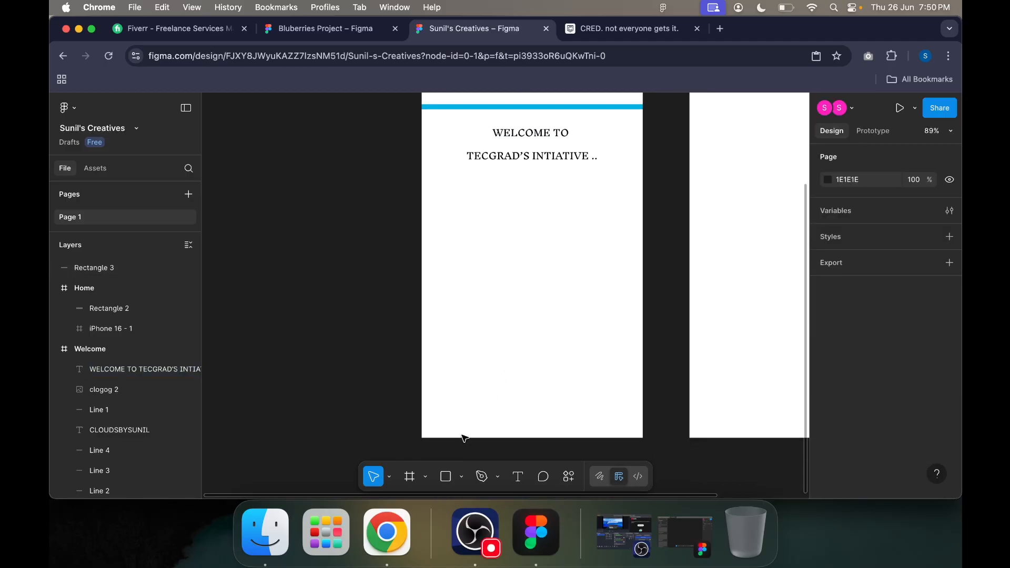
{"action": "left_click", "coordinate": [462, 477]}
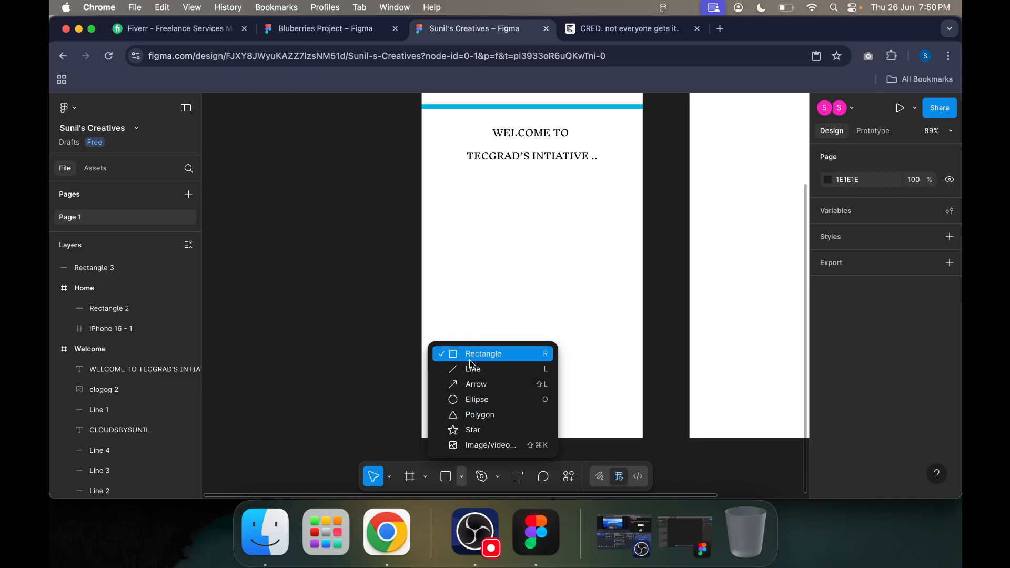
{"action": "left_click", "coordinate": [469, 356]}
{"action": "left_click_drag", "start_coordinate": [485, 196], "coordinate": [582, 226]}
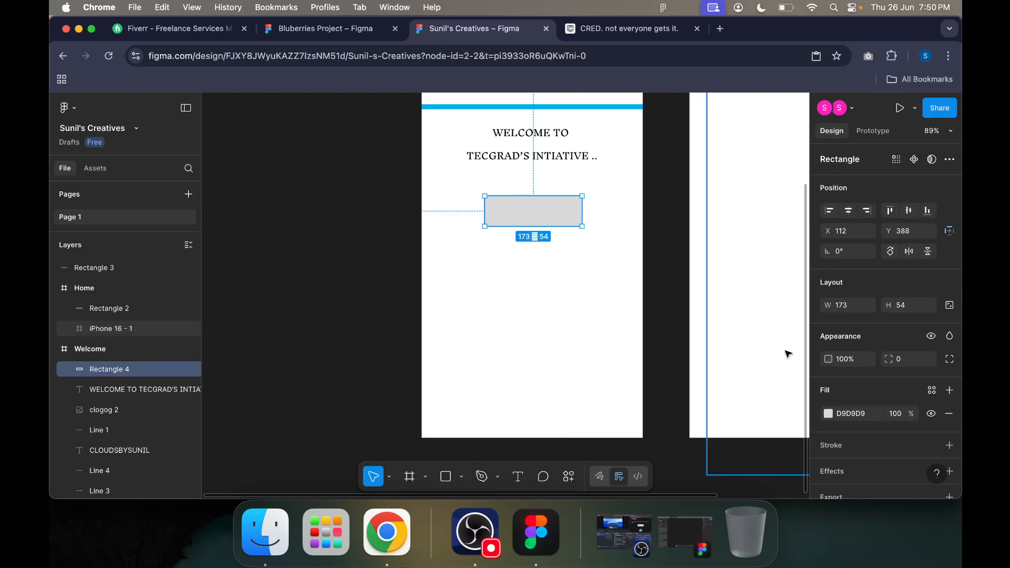
Step: Fill the new button rectangle with the blue sampled from the logo, 15A5D9
{"action": "scroll", "coordinate": [874, 337], "scroll_direction": "down", "scroll_amount": 2}
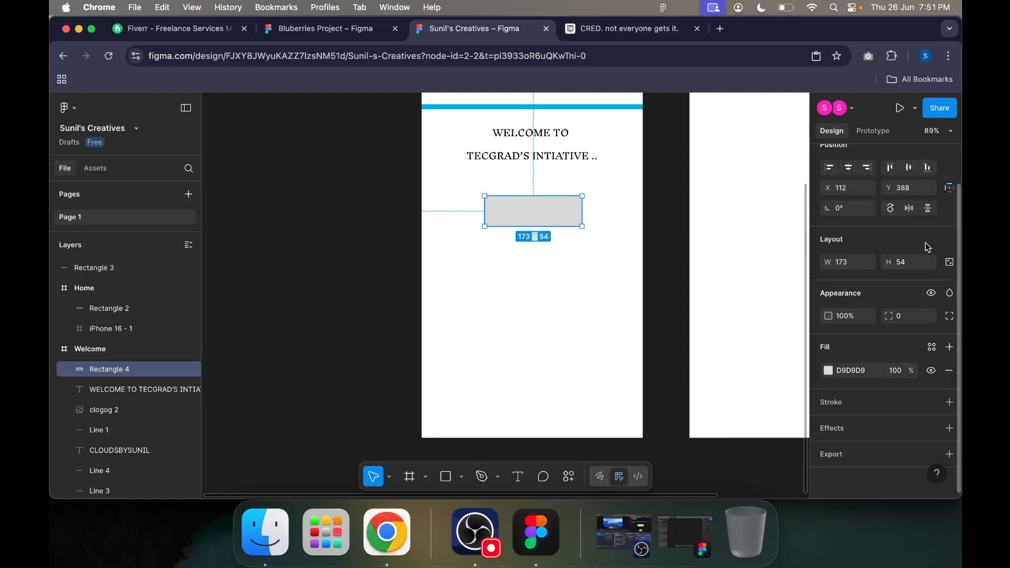
{"action": "scroll", "coordinate": [908, 305], "scroll_direction": "up", "scroll_amount": 2}
{"action": "scroll", "coordinate": [628, 254], "scroll_direction": "up", "scroll_amount": 4}
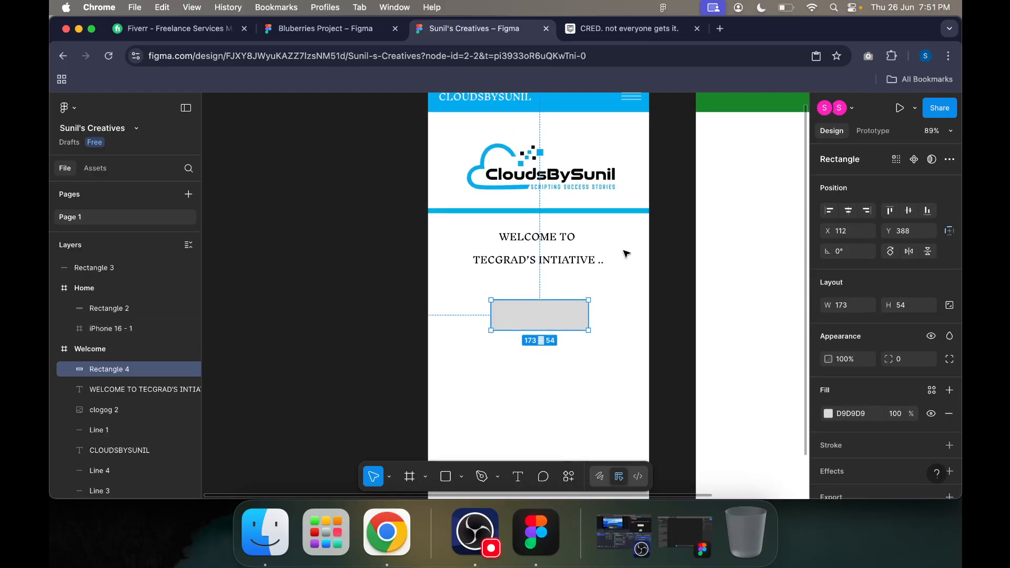
{"action": "left_click", "coordinate": [828, 413]}
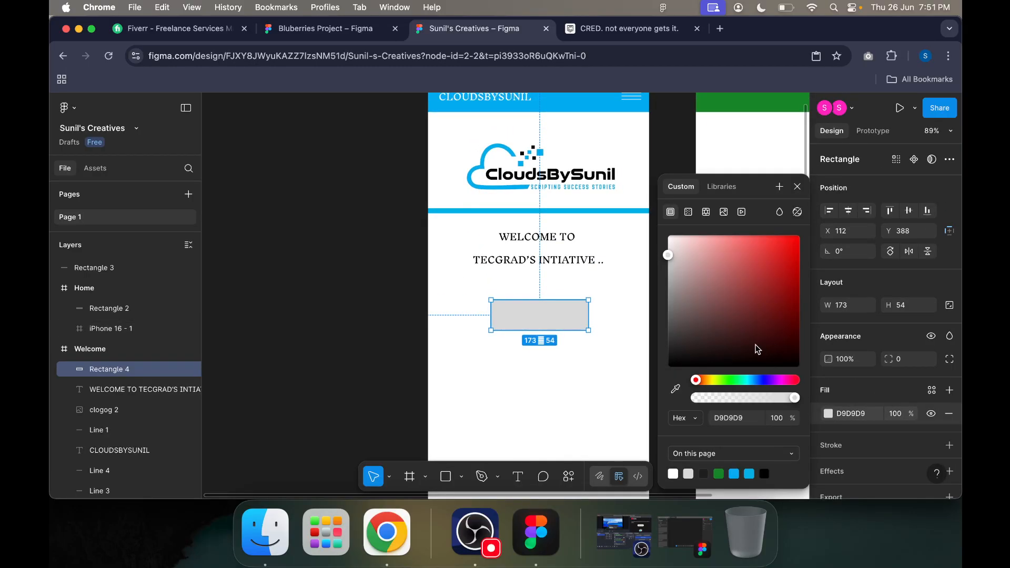
{"action": "left_click", "coordinate": [676, 390]}
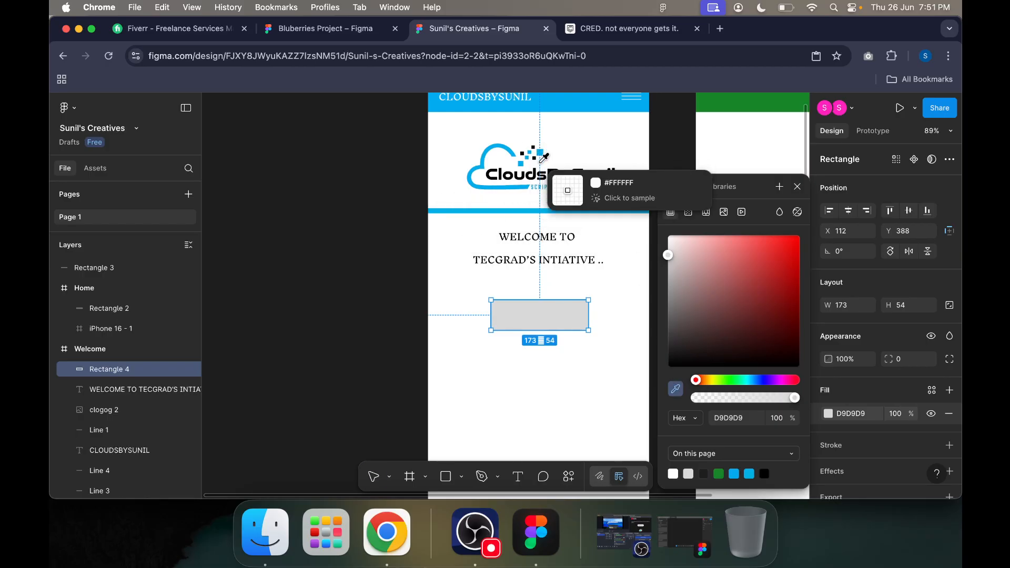
{"action": "left_click", "coordinate": [537, 153]}
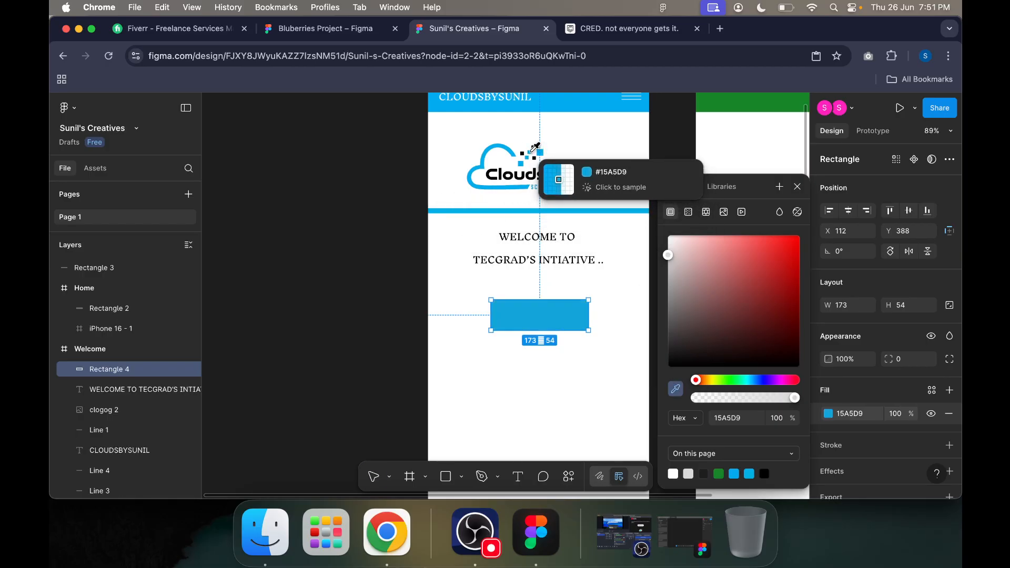
{"action": "left_click", "coordinate": [833, 253]}
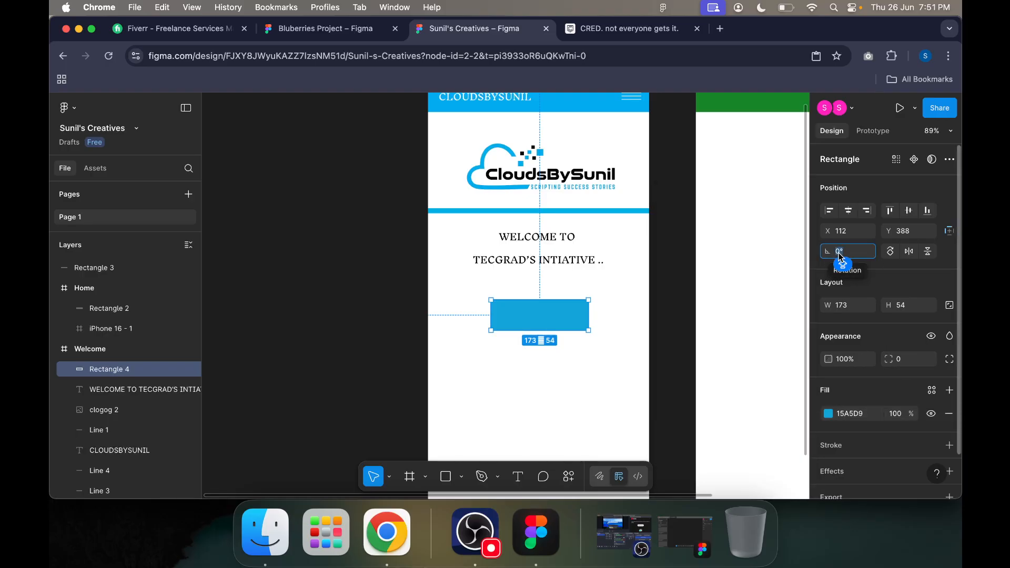
{"action": "type", "text": "40"}
{"action": "key", "text": "Return"}
{"action": "key", "text": "super+z"}
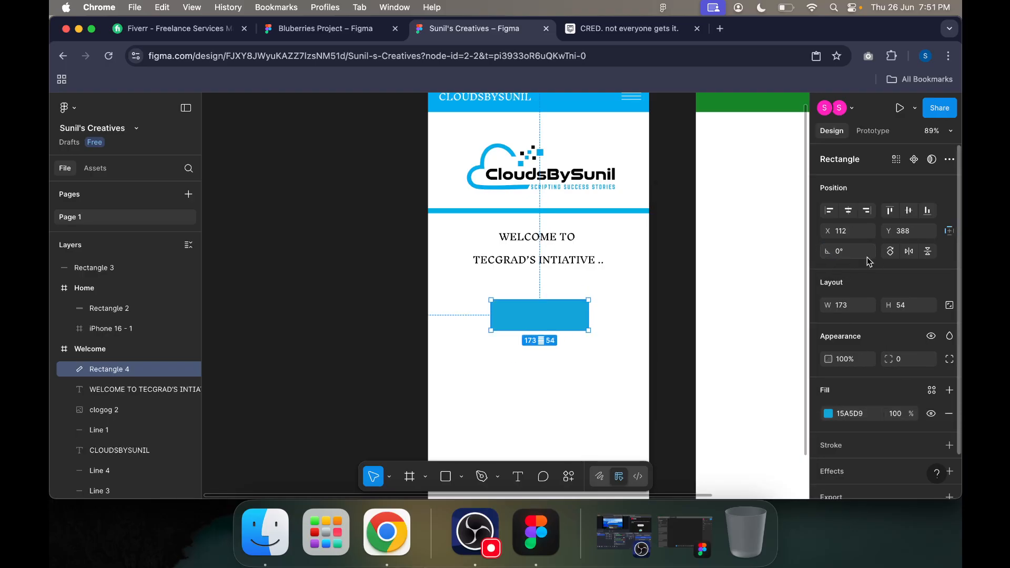
Step: Add a black inside stroke of weight 1 to the blue button rectangle
{"action": "scroll", "coordinate": [854, 348], "scroll_direction": "down", "scroll_amount": 2}
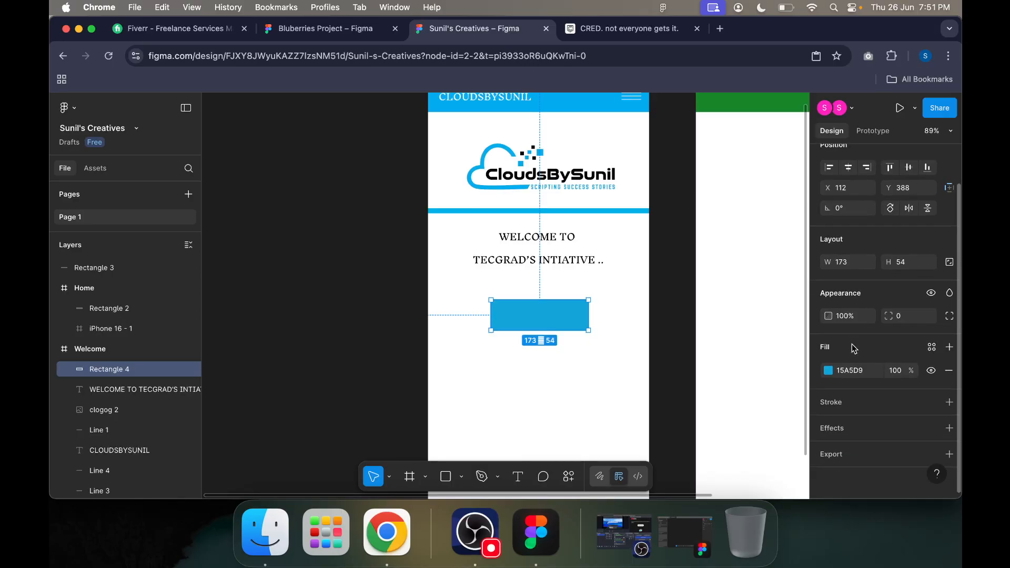
{"action": "left_click", "coordinate": [950, 403]}
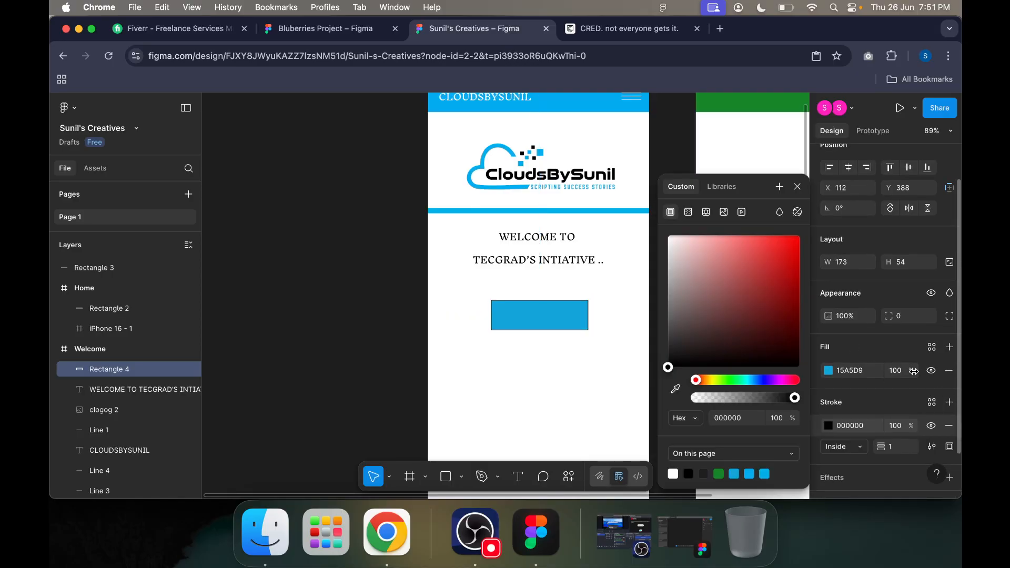
{"action": "left_click", "coordinate": [880, 345]}
{"action": "scroll", "coordinate": [880, 345], "scroll_direction": "down", "scroll_amount": 1}
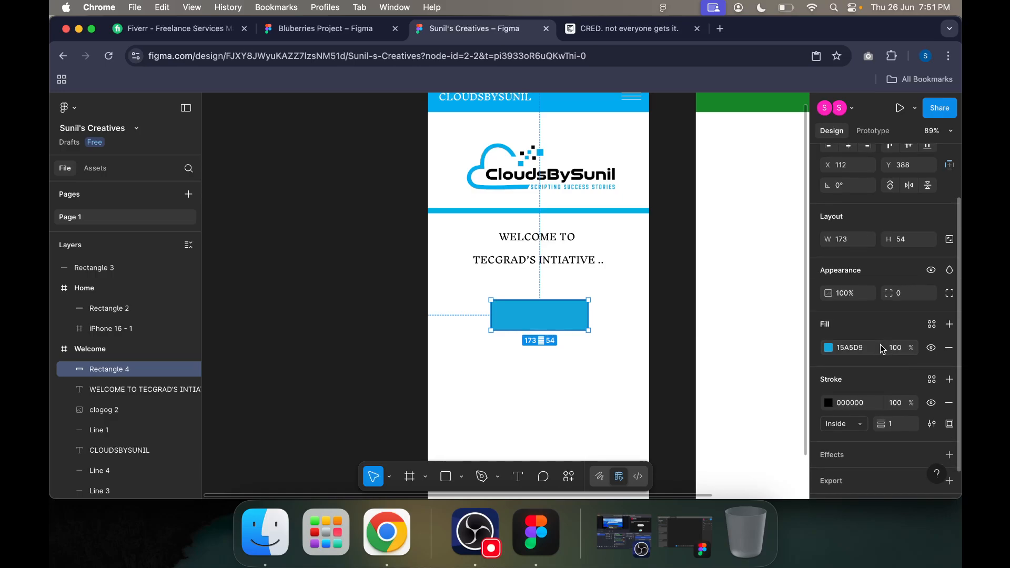
Step: Add two drop shadow effects and a 1x PNG export setting to the blue button rectangle
{"action": "scroll", "coordinate": [884, 243], "scroll_direction": "up", "scroll_amount": 3}
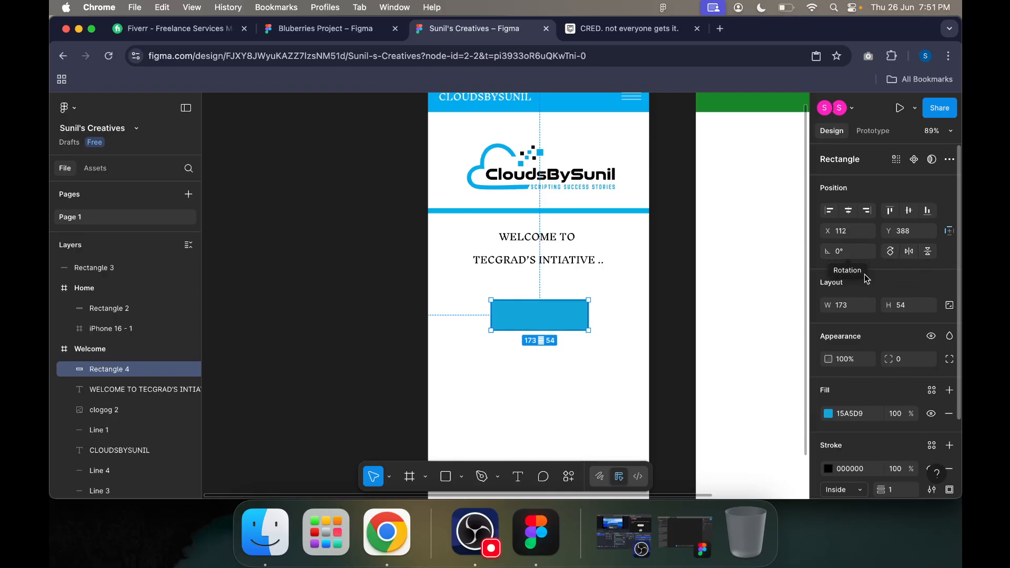
{"action": "scroll", "coordinate": [876, 266], "scroll_direction": "down", "scroll_amount": 3}
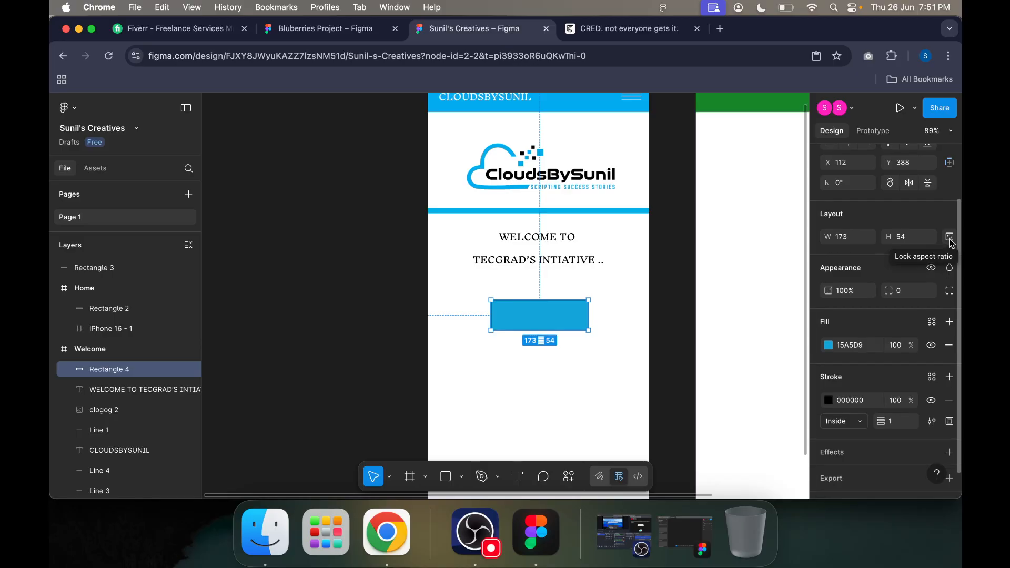
{"action": "scroll", "coordinate": [951, 242], "scroll_direction": "down", "scroll_amount": 1}
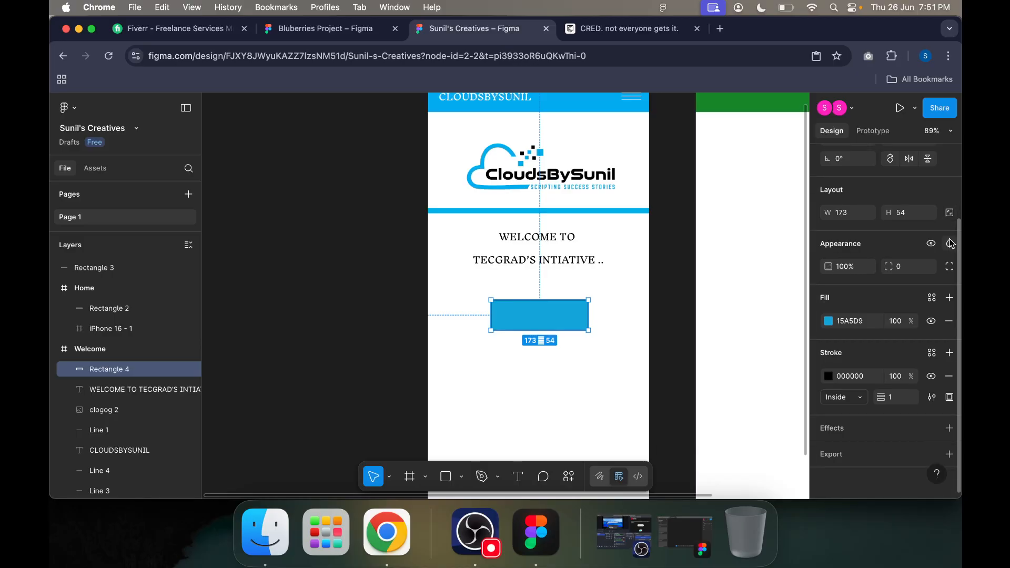
{"action": "left_click", "coordinate": [950, 427]}
{"action": "left_click", "coordinate": [949, 454]}
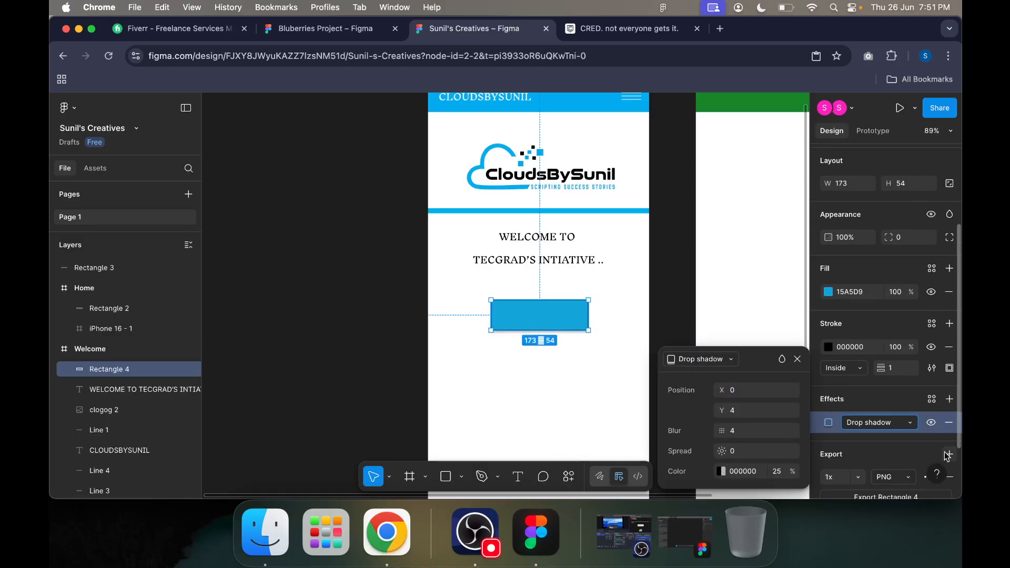
{"action": "scroll", "coordinate": [947, 399], "scroll_direction": "down", "scroll_amount": 2}
{"action": "left_click", "coordinate": [950, 330]}
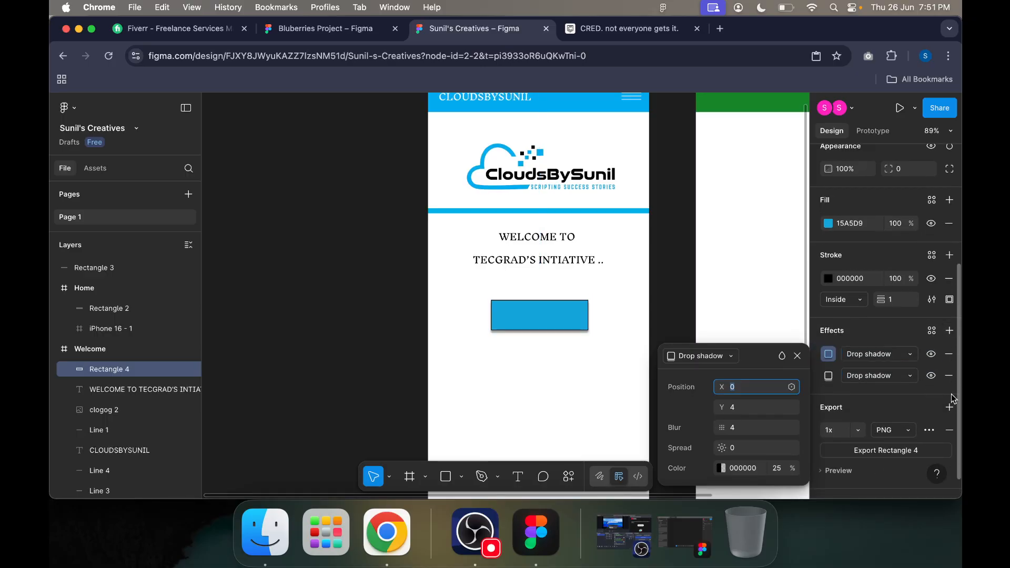
{"action": "left_click", "coordinate": [700, 295]}
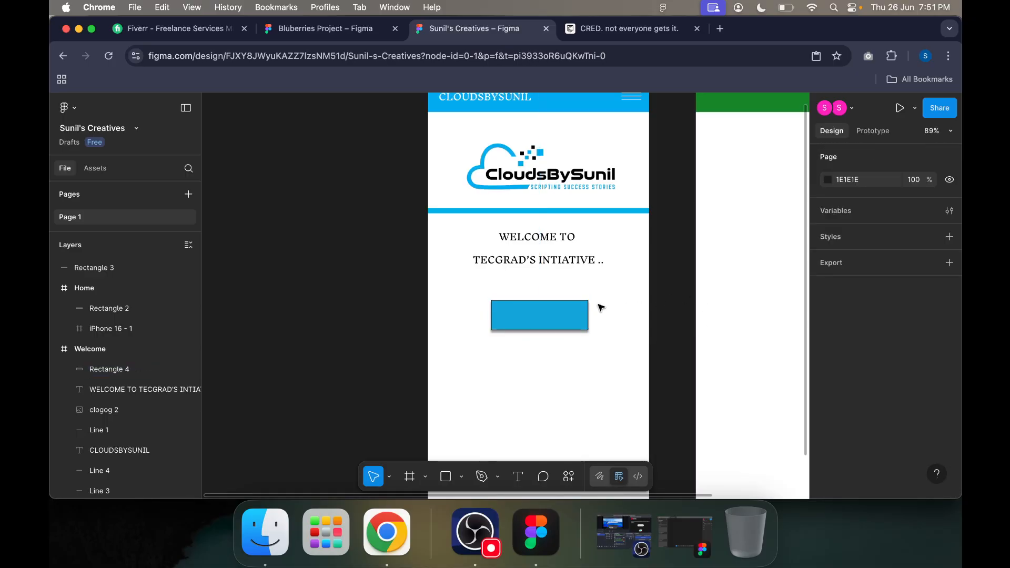
Step: Nudge the blue button rectangle slightly down and set its corner radius to 50
{"action": "left_click", "coordinate": [575, 313]}
{"action": "left_click_drag", "start_coordinate": [571, 309], "coordinate": [571, 310]}
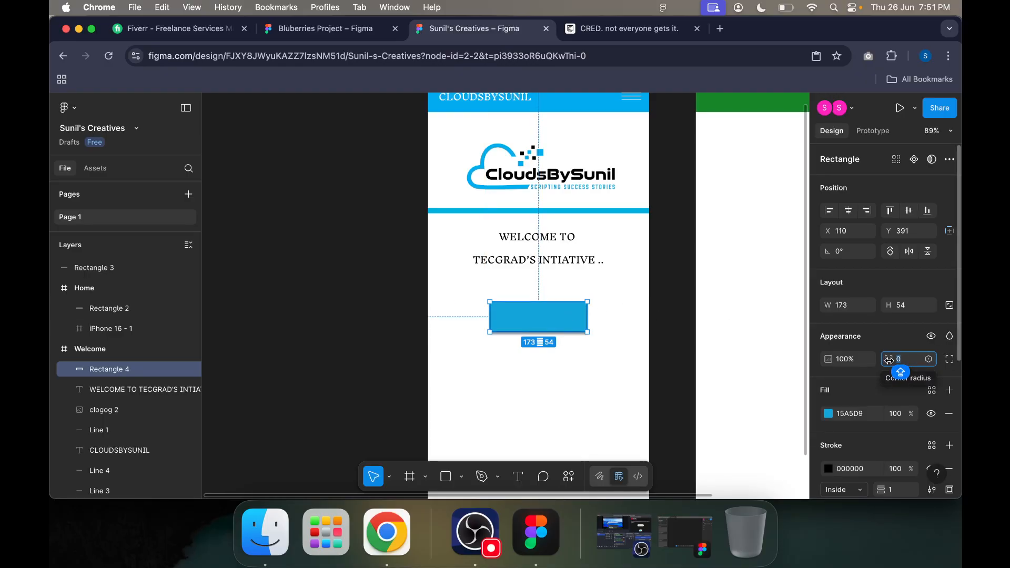
{"action": "key", "text": "BackSpace"}
{"action": "key", "text": "Return"}
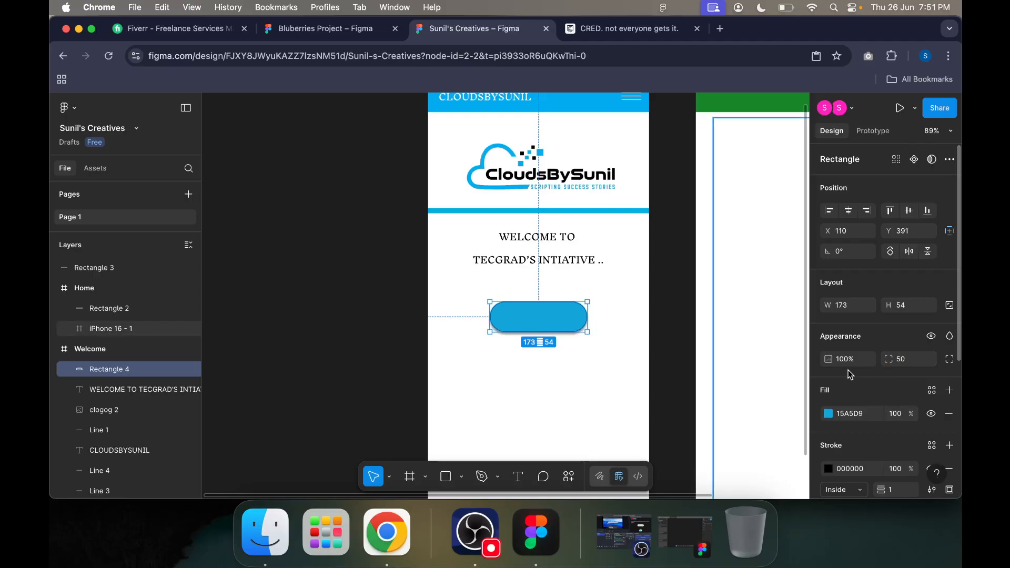
{"action": "left_click", "coordinate": [654, 343]}
Step: Enlarge the rounded button to about 191 by 60 and place it slightly lower beneath the welcome text
{"action": "left_click", "coordinate": [550, 317]}
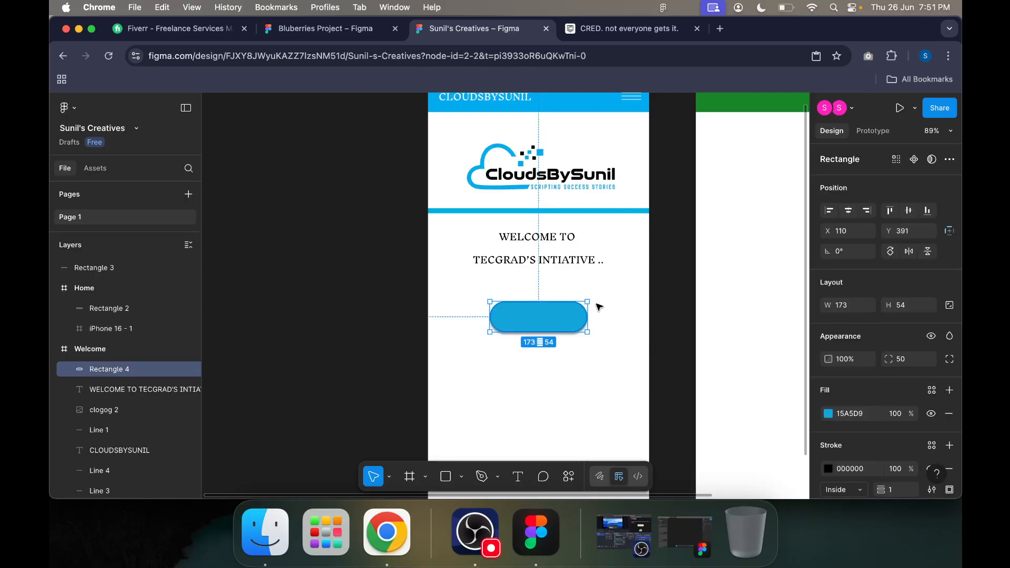
{"action": "left_click_drag", "start_coordinate": [589, 300], "coordinate": [578, 326]}
{"action": "left_click", "coordinate": [658, 324]}
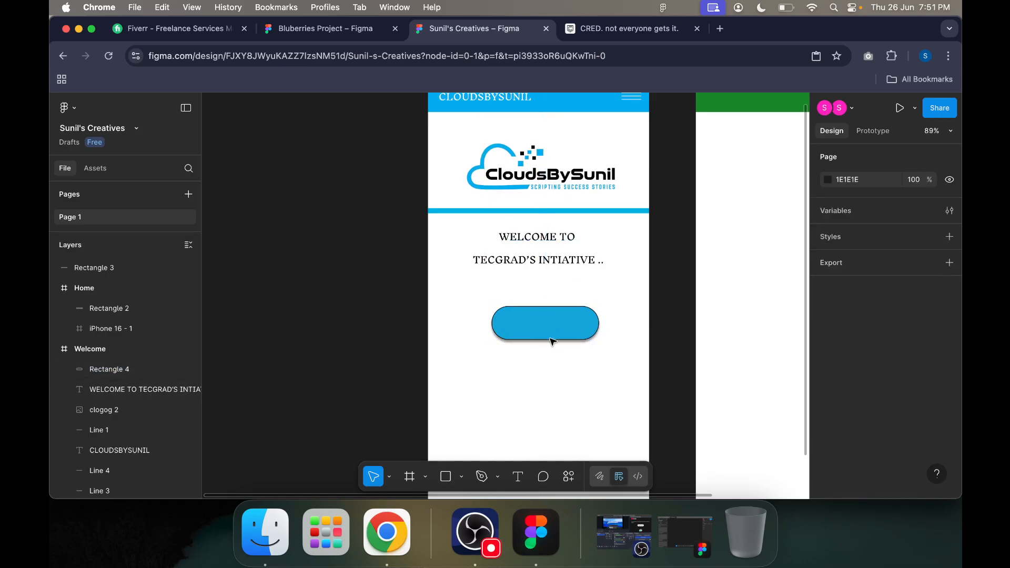
Step: Add a white, centred text label reading "HI" on the blue button
{"action": "left_click", "coordinate": [518, 476]}
{"action": "left_click_drag", "start_coordinate": [514, 316], "coordinate": [580, 331]}
{"action": "type", "text": "HI"}
{"action": "key", "text": "Escape"}
{"action": "left_click", "coordinate": [643, 329]}
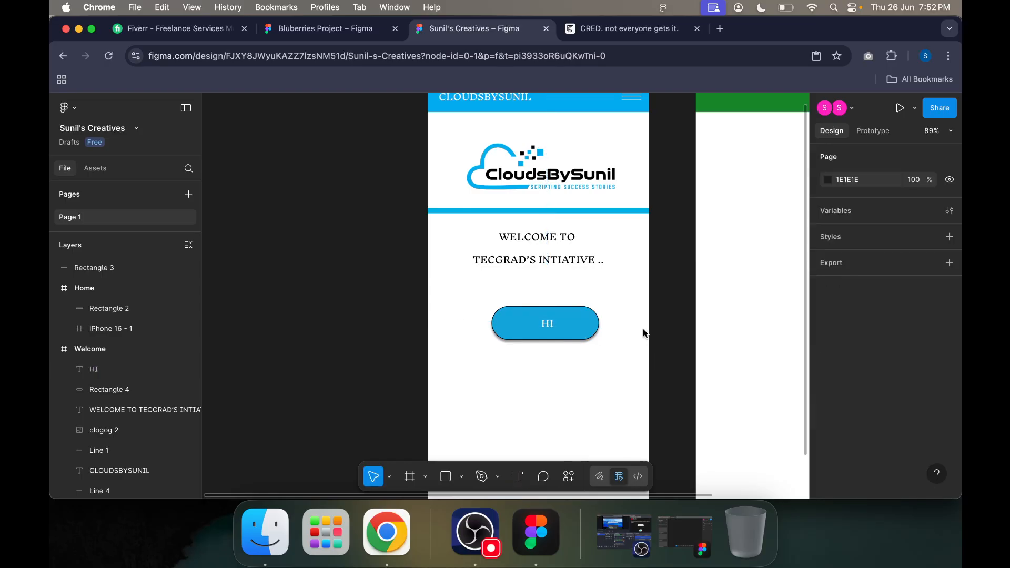
Step: Delete the Home frame with the green header
{"action": "scroll", "coordinate": [652, 333], "scroll_direction": "right", "scroll_amount": 4}
{"action": "scroll", "coordinate": [652, 333], "scroll_direction": "up", "scroll_amount": 2}
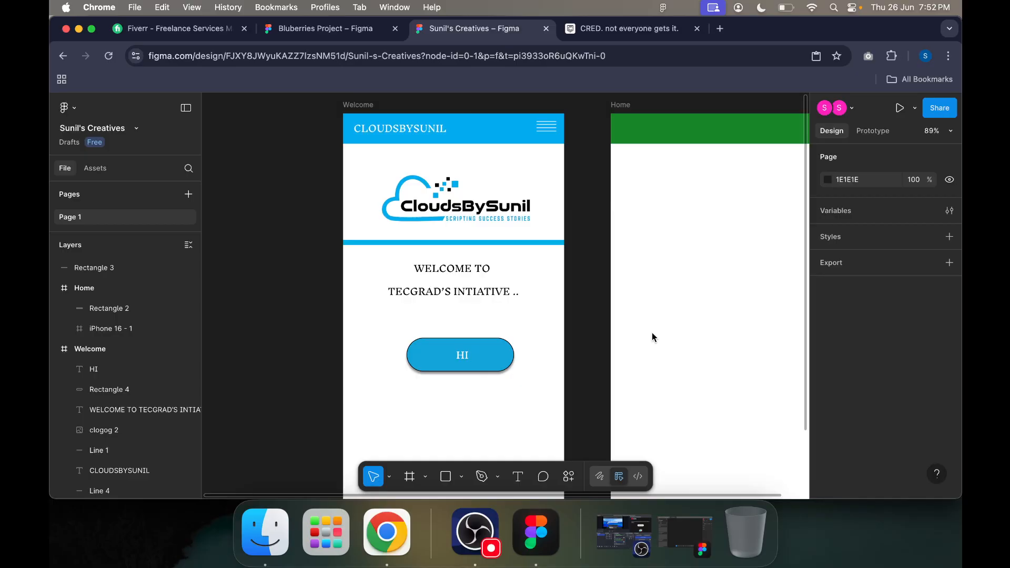
{"action": "scroll", "coordinate": [609, 330], "scroll_direction": "right", "scroll_amount": 4}
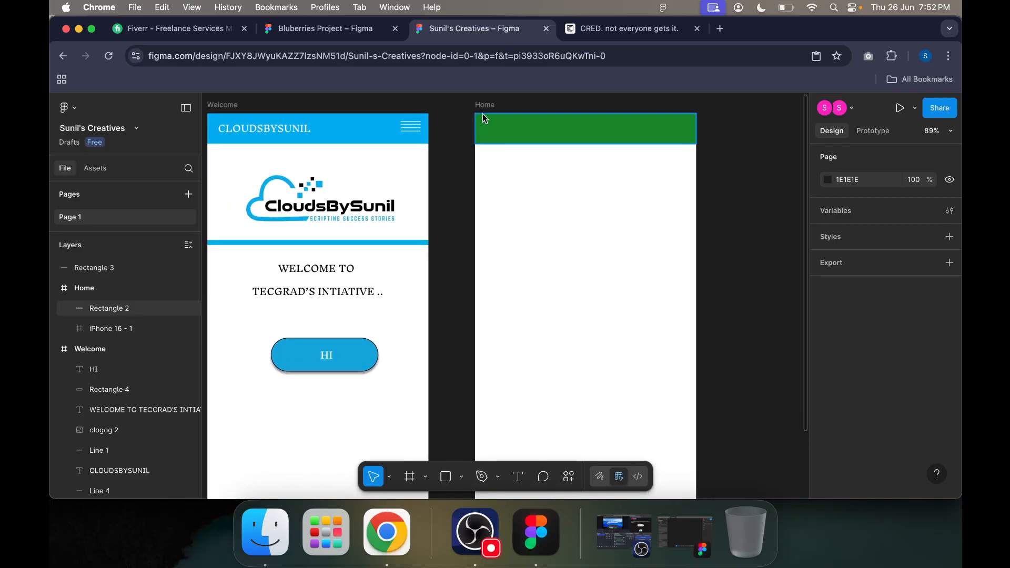
{"action": "left_click", "coordinate": [483, 107]}
{"action": "key", "text": "Delete"}
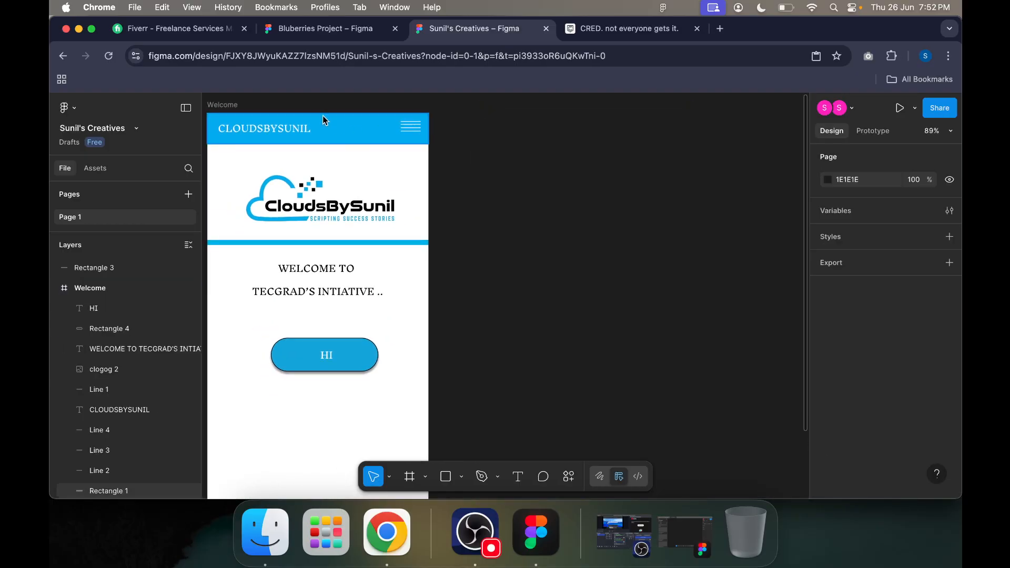
Step: Copy the Welcome frame and paste the duplicate beside the original in the deleted Home frame's place
{"action": "left_click", "coordinate": [226, 106]}
{"action": "key", "text": "cmd+c"}
{"action": "left_click", "coordinate": [491, 104]}
{"action": "key", "text": "cmd+v"}
{"action": "key", "text": "Escape"}
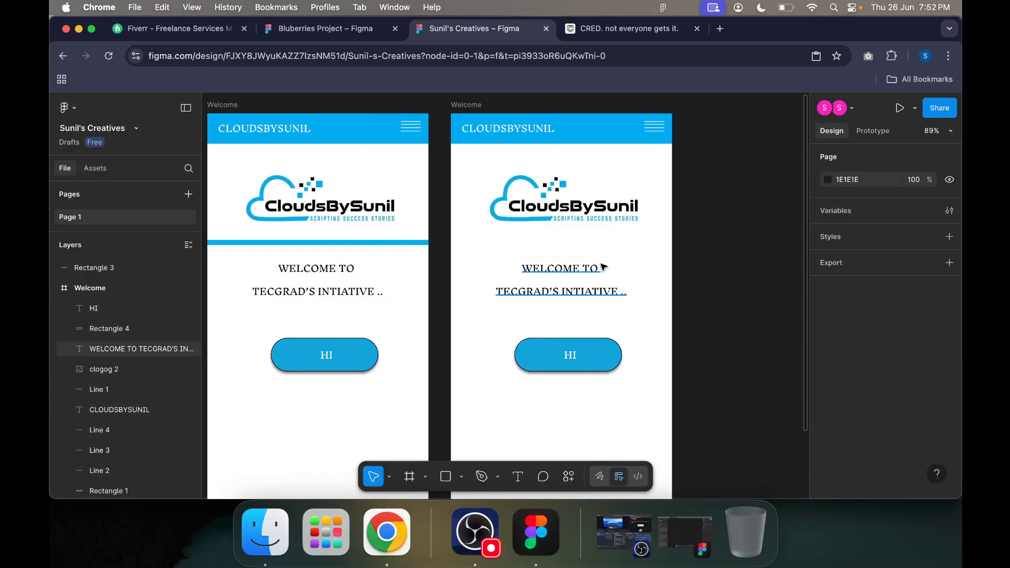
Step: Delete the blue button rectangle and the CloudsBySunil logo from the duplicated Welcome frame
{"action": "left_click", "coordinate": [588, 301]}
{"action": "left_click", "coordinate": [589, 366]}
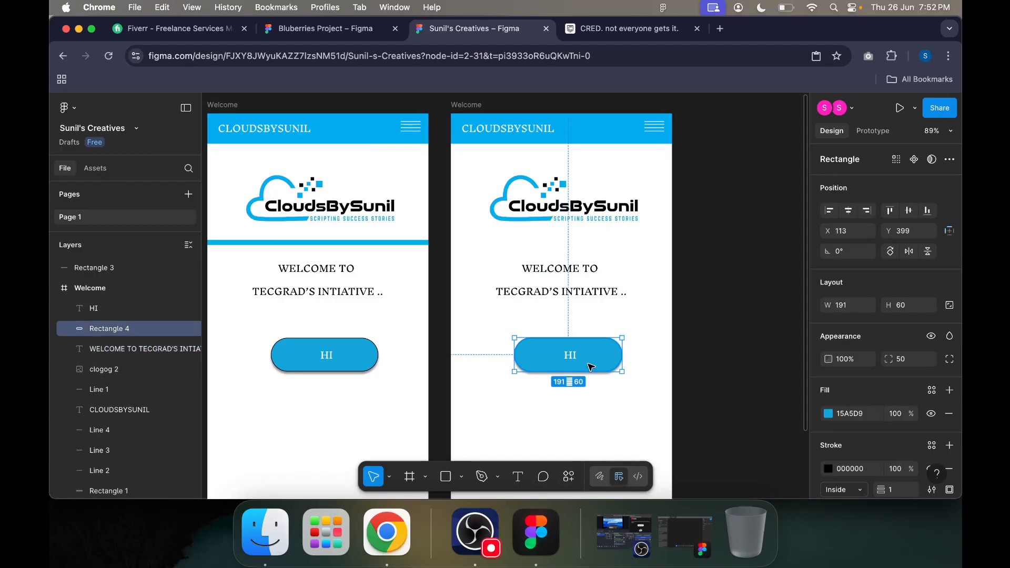
{"action": "key", "text": "Delete"}
{"action": "left_click", "coordinate": [589, 216]}
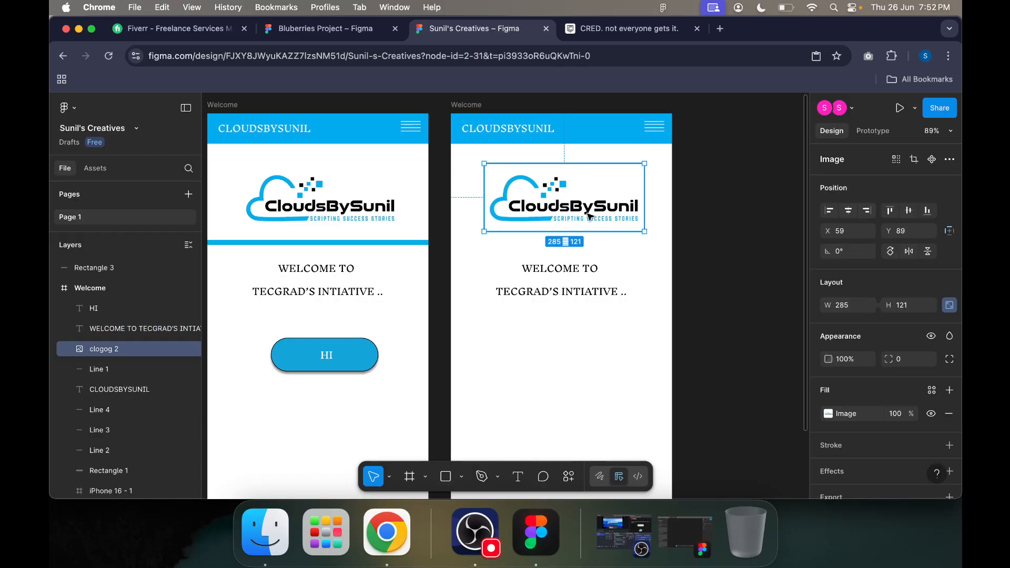
{"action": "key", "text": "Delete"}
Step: Move the welcome text of the duplicated frame up into the space just below the blue header
{"action": "left_click_drag", "start_coordinate": [524, 305], "coordinate": [526, 227]}
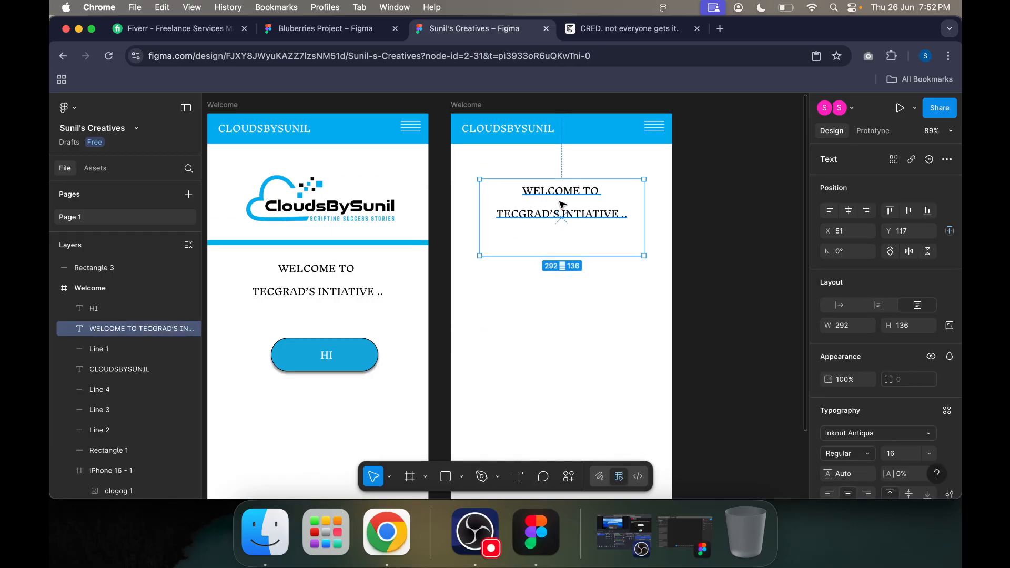
{"action": "left_click_drag", "start_coordinate": [639, 254], "coordinate": [682, 276]}
{"action": "left_click_drag", "start_coordinate": [620, 225], "coordinate": [602, 231]}
{"action": "left_click", "coordinate": [719, 299]}
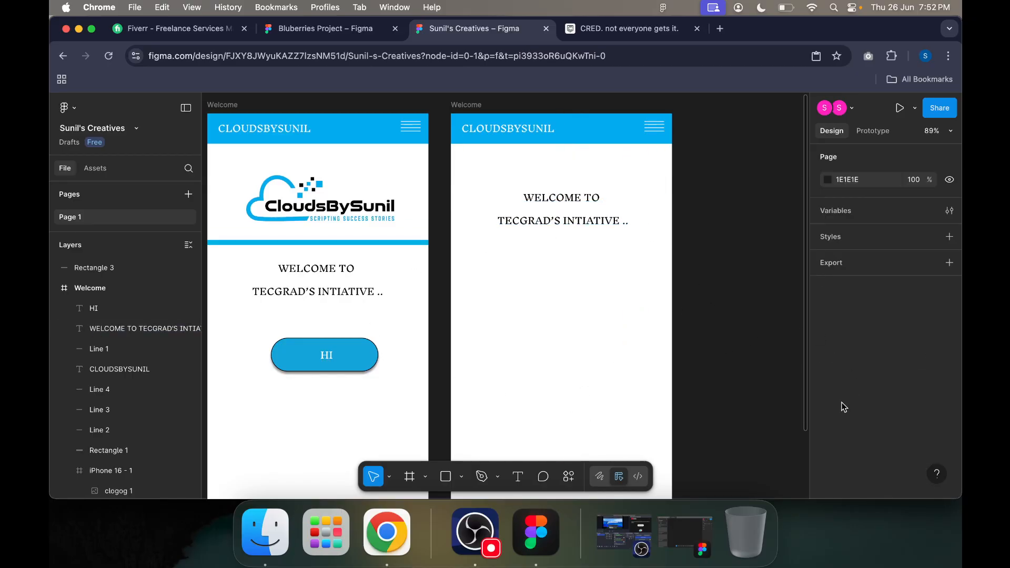
Step: Start a curved Pen path at the second frame's left edge, a little below the welcome text
{"action": "left_click", "coordinate": [498, 479]}
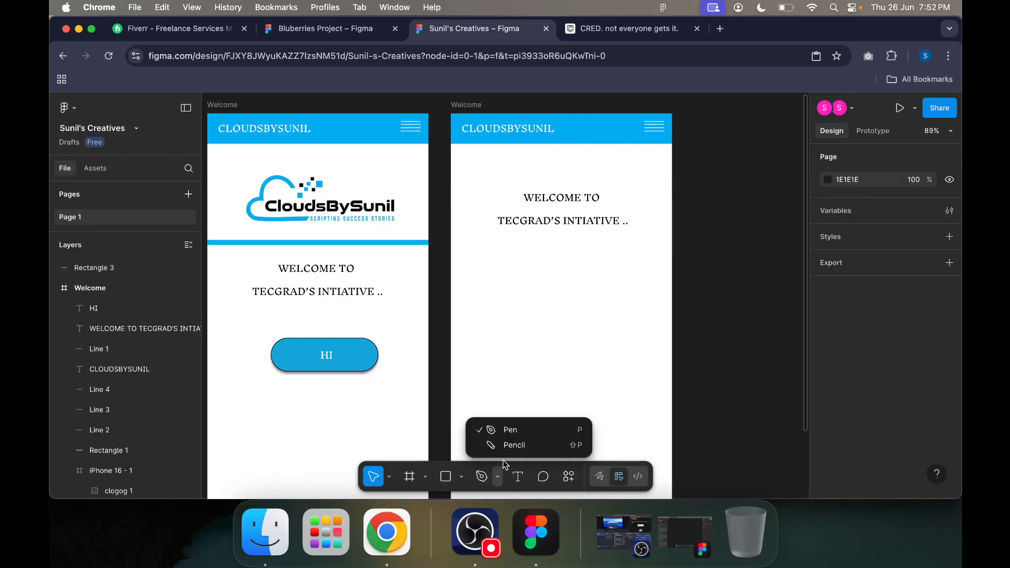
{"action": "left_click", "coordinate": [519, 432]}
{"action": "left_click", "coordinate": [452, 266]}
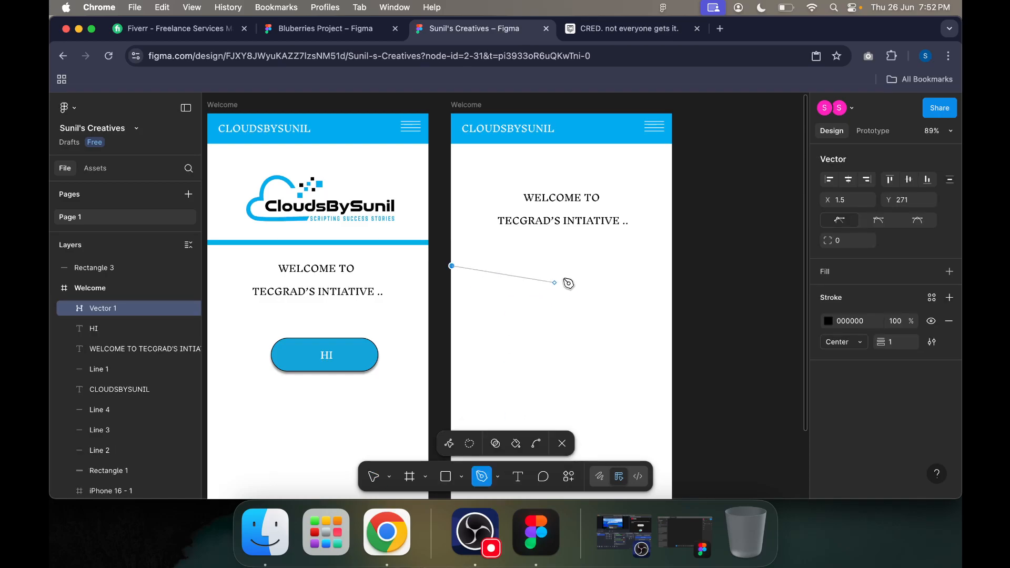
{"action": "key", "text": "Escape"}
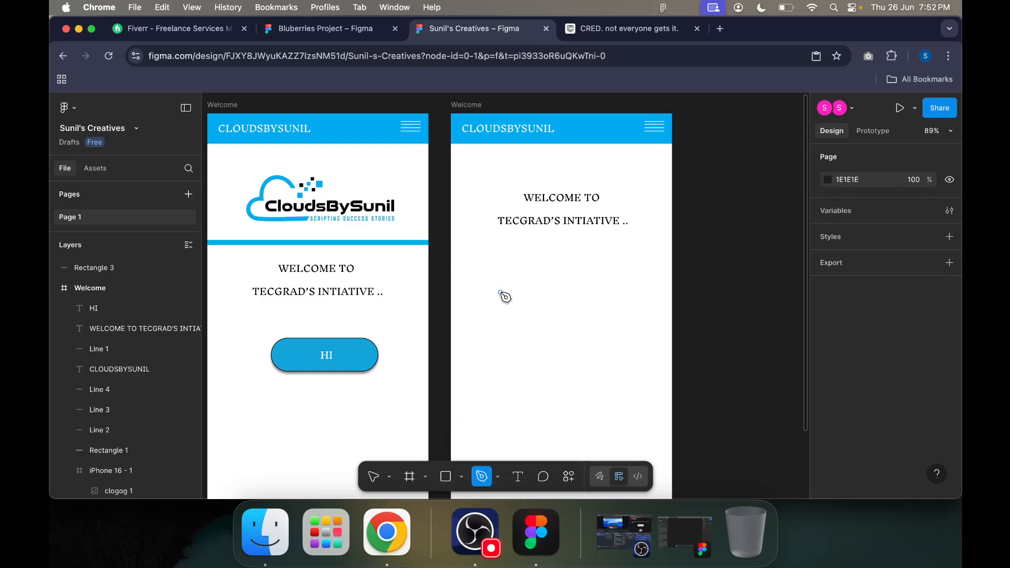
{"action": "left_click", "coordinate": [455, 273]}
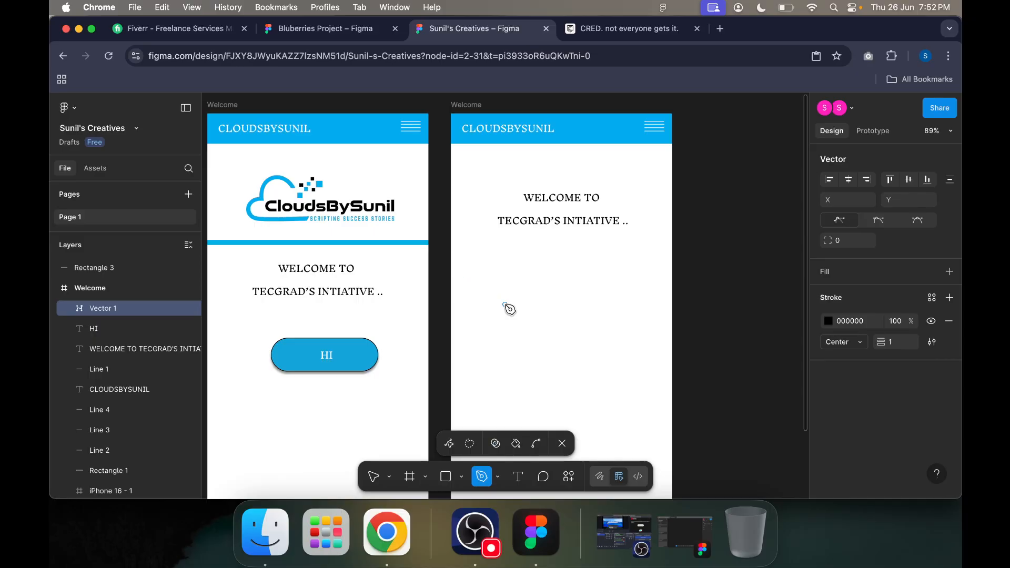
{"action": "left_click_drag", "start_coordinate": [498, 304], "coordinate": [499, 303]}
{"action": "left_click", "coordinate": [555, 276]}
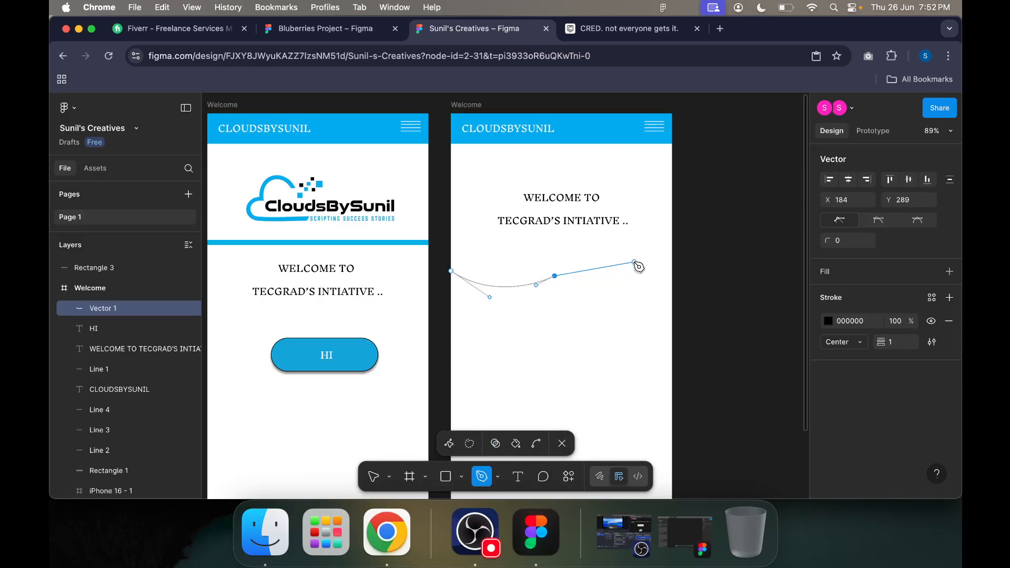
{"action": "left_click", "coordinate": [611, 310]}
{"action": "left_click", "coordinate": [642, 271]}
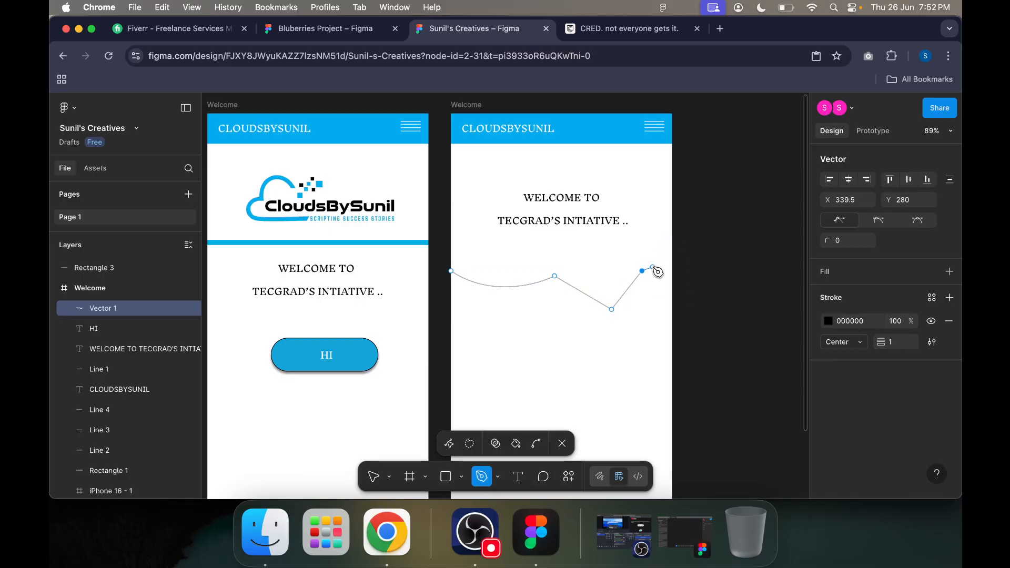
{"action": "key", "text": "super+z"}
{"action": "key", "text": "super+z"}
{"action": "key", "text": "super+z"}
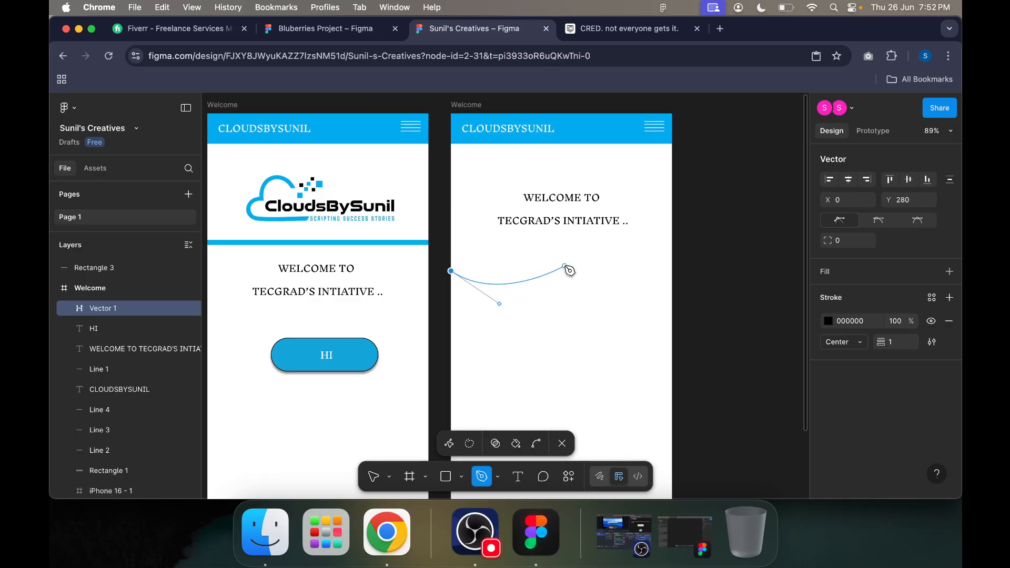
Step: Complete the Pen path as a wave about 399 by 186, rising to the frame's right edge and returning along a nearly straight base
{"action": "left_click", "coordinate": [565, 265]}
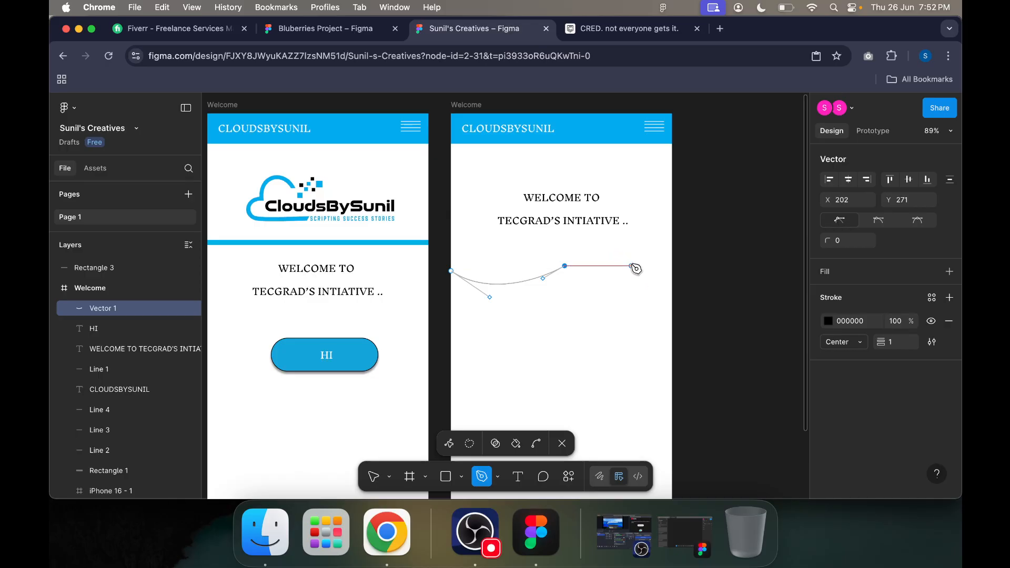
{"action": "left_click", "coordinate": [620, 250]}
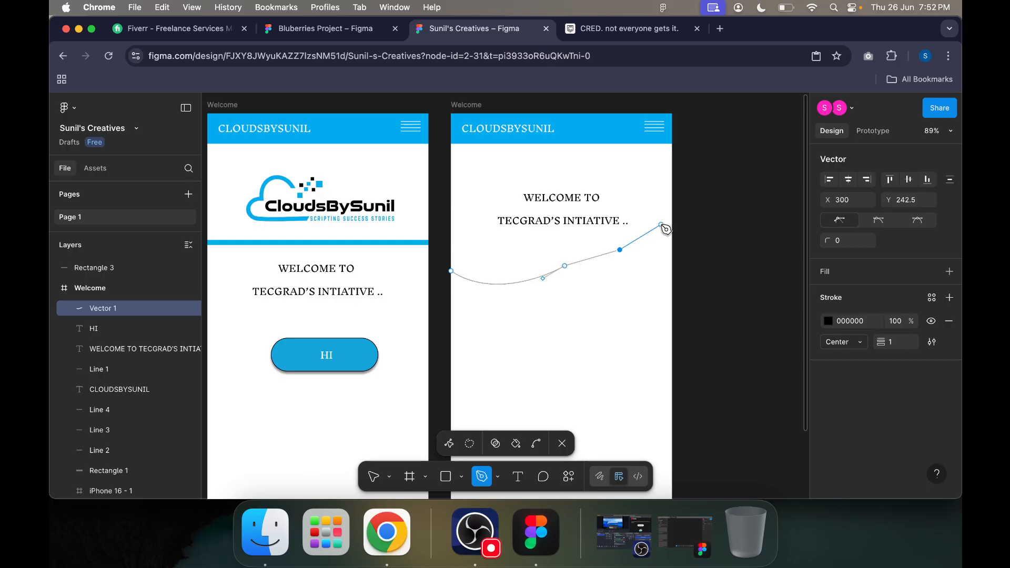
{"action": "left_click", "coordinate": [673, 207]}
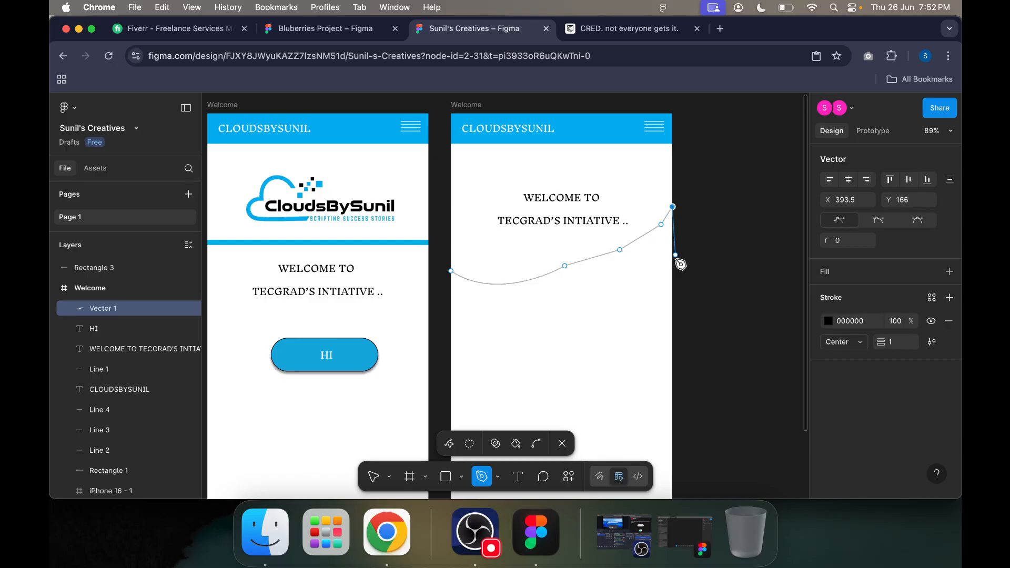
{"action": "left_click", "coordinate": [673, 304]}
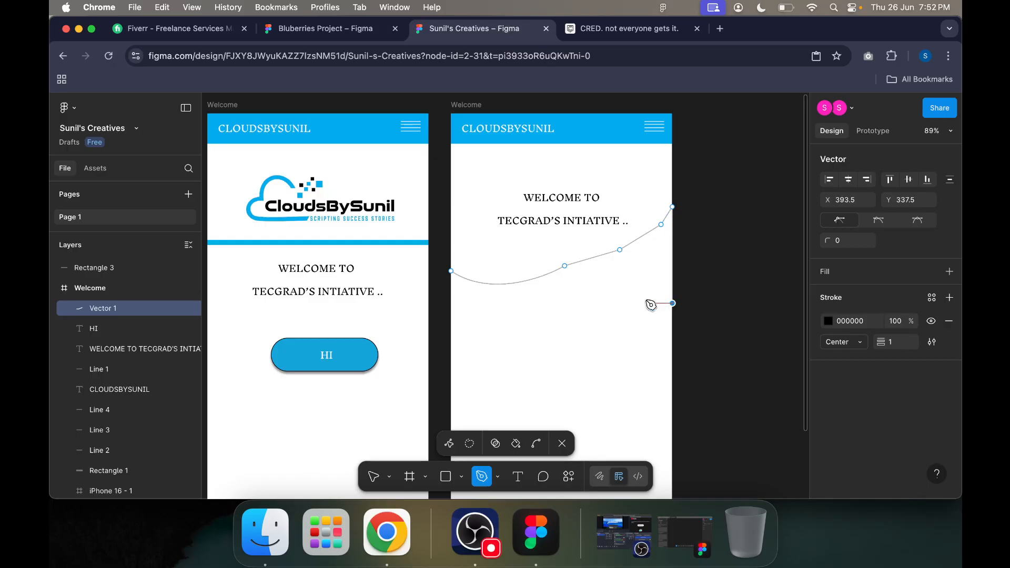
{"action": "left_click", "coordinate": [451, 311]}
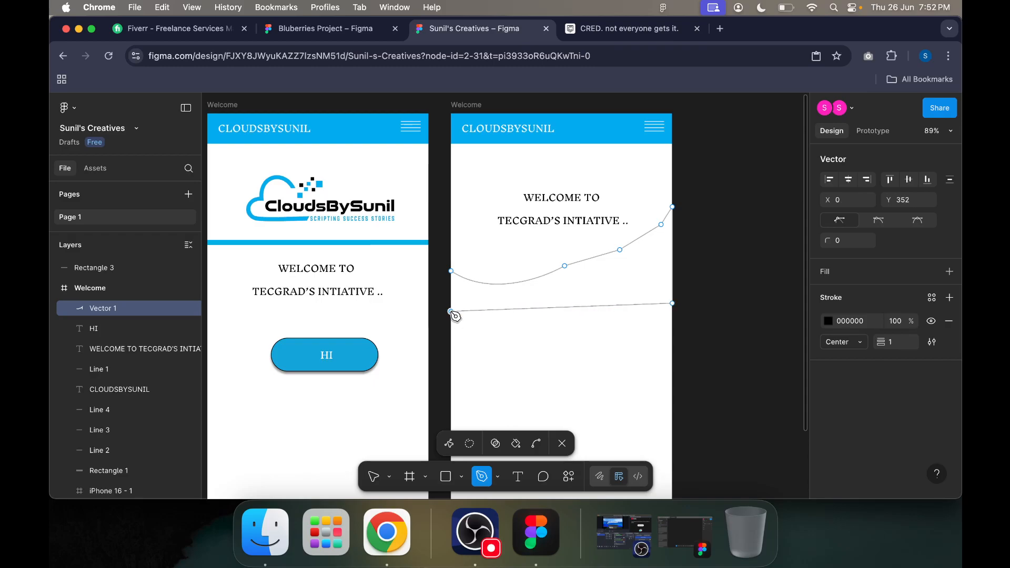
{"action": "left_click", "coordinate": [449, 273]}
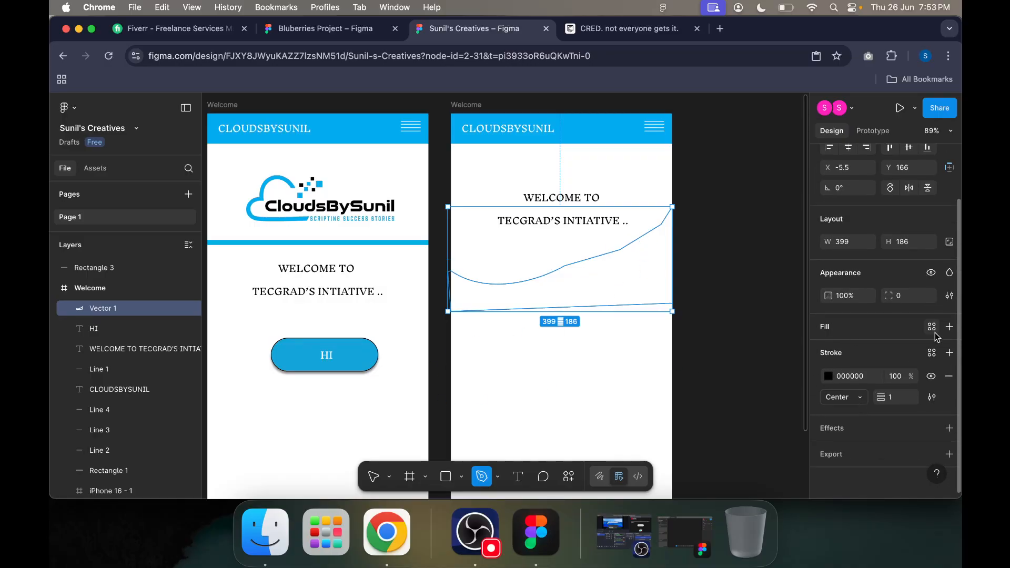
Step: Fill the wave shape with light cyan B3FAFF and set its stroke to white FFFFFF
{"action": "left_click", "coordinate": [950, 327]}
{"action": "left_click", "coordinate": [828, 350]}
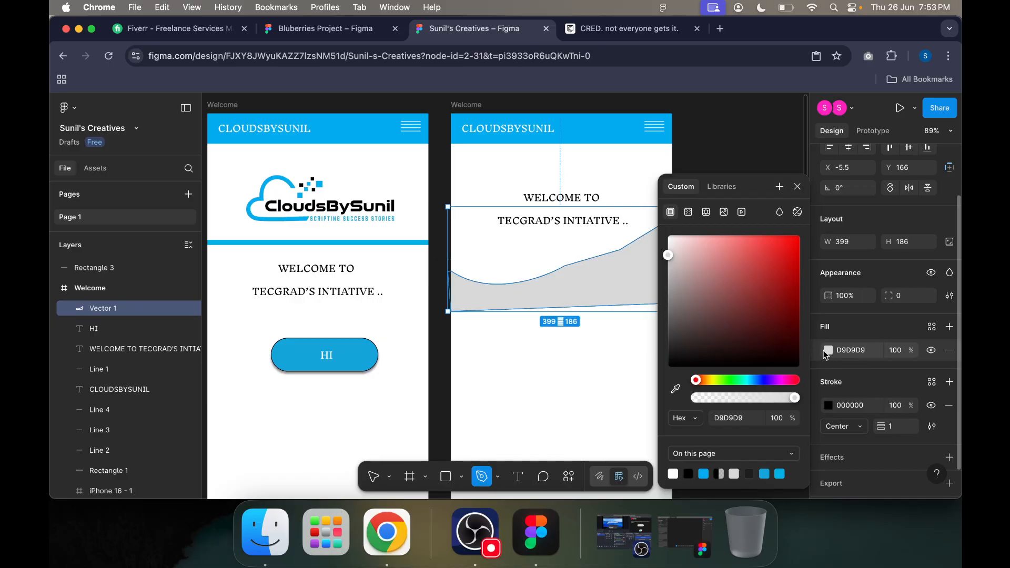
{"action": "left_click", "coordinate": [748, 380]}
{"action": "mouse_move", "coordinate": [674, 255]}
{"action": "left_mouse_down"}
{"action": "mouse_move", "coordinate": [704, 247]}
{"action": "mouse_move", "coordinate": [703, 227]}
{"action": "mouse_move", "coordinate": [673, 212]}
{"action": "mouse_move", "coordinate": [708, 216]}
{"action": "mouse_move", "coordinate": [667, 234]}
{"action": "left_mouse_up"}
{"action": "left_click", "coordinate": [828, 405]}
{"action": "left_click", "coordinate": [688, 256]}
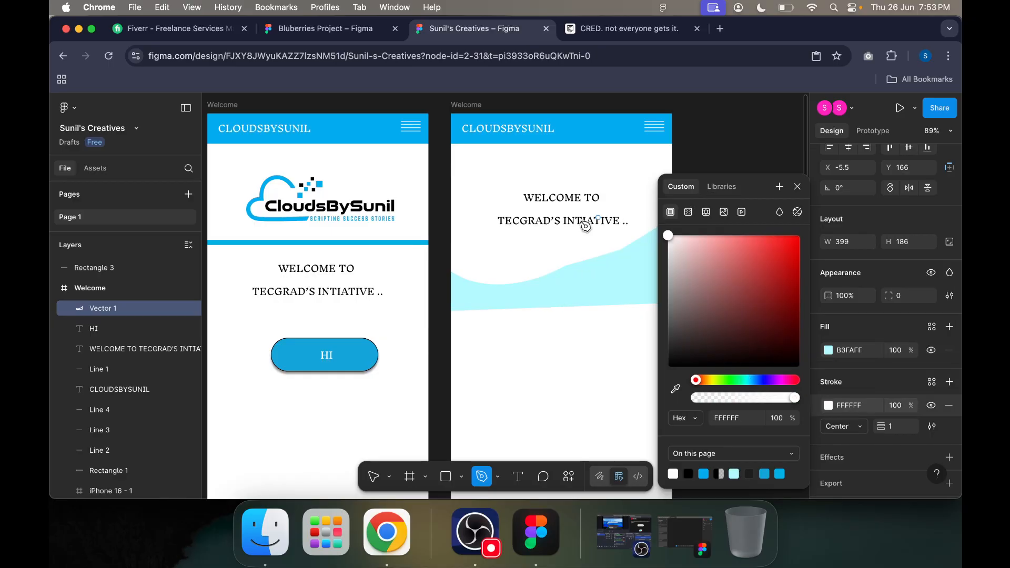
{"action": "left_click", "coordinate": [609, 274]}
{"action": "left_click", "coordinate": [623, 274]}
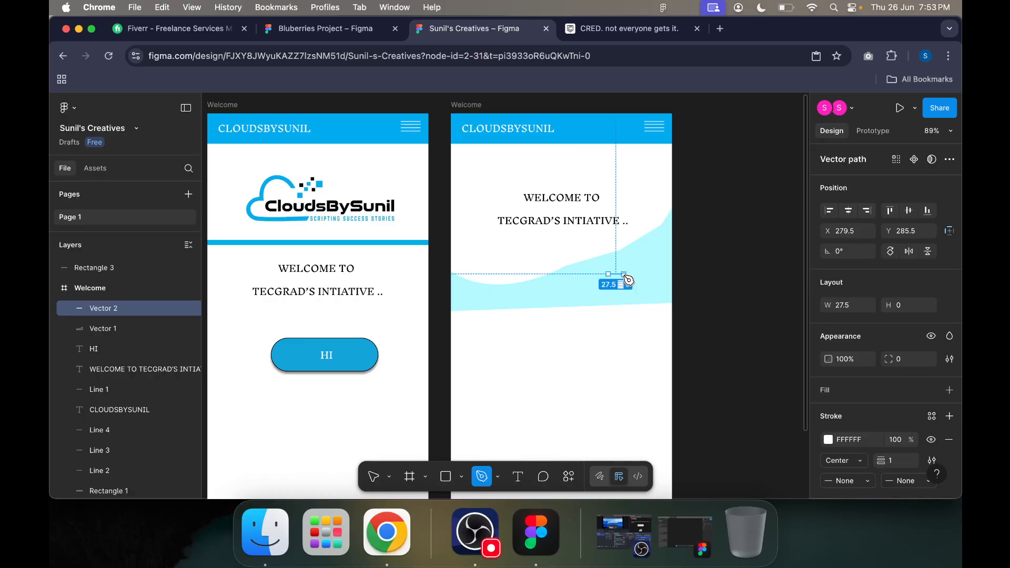
{"action": "left_click", "coordinate": [624, 275]}
{"action": "key", "text": "super+z"}
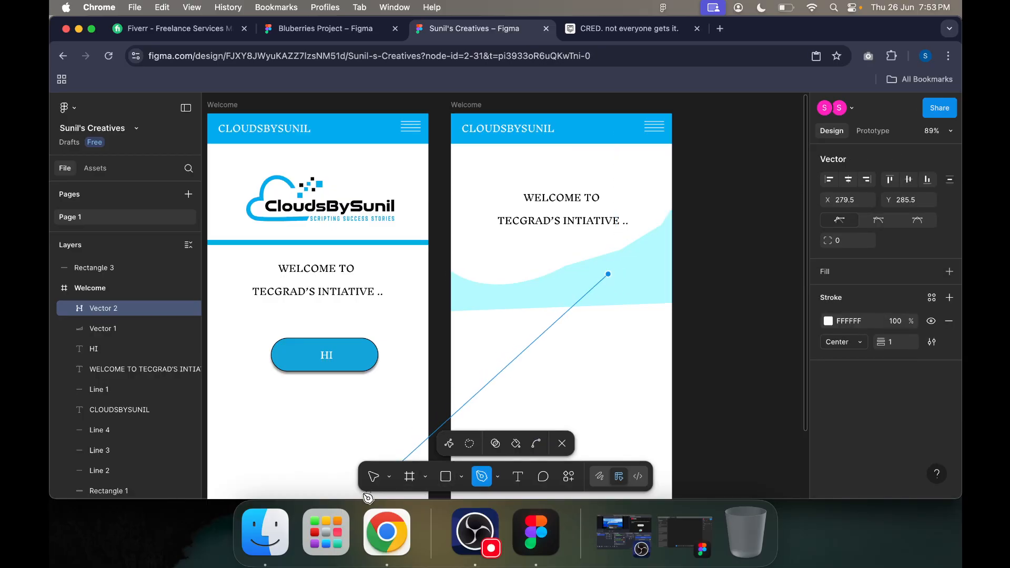
{"action": "key", "text": "Escape"}
Step: Reposition the light cyan wave so it spans the second frame's full width beneath the welcome text
{"action": "left_click", "coordinate": [374, 477]}
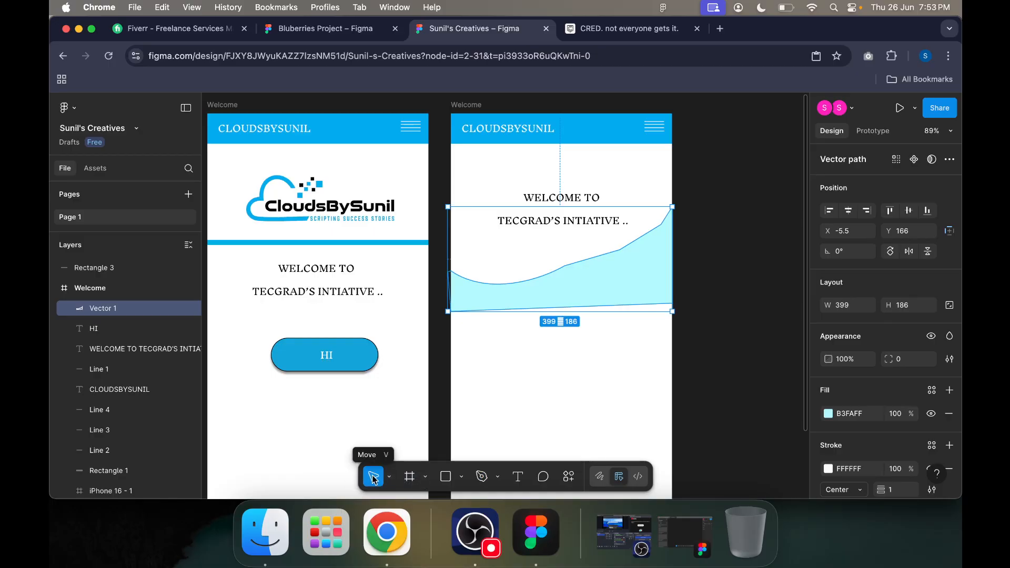
{"action": "left_click_drag", "start_coordinate": [633, 278], "coordinate": [634, 269]}
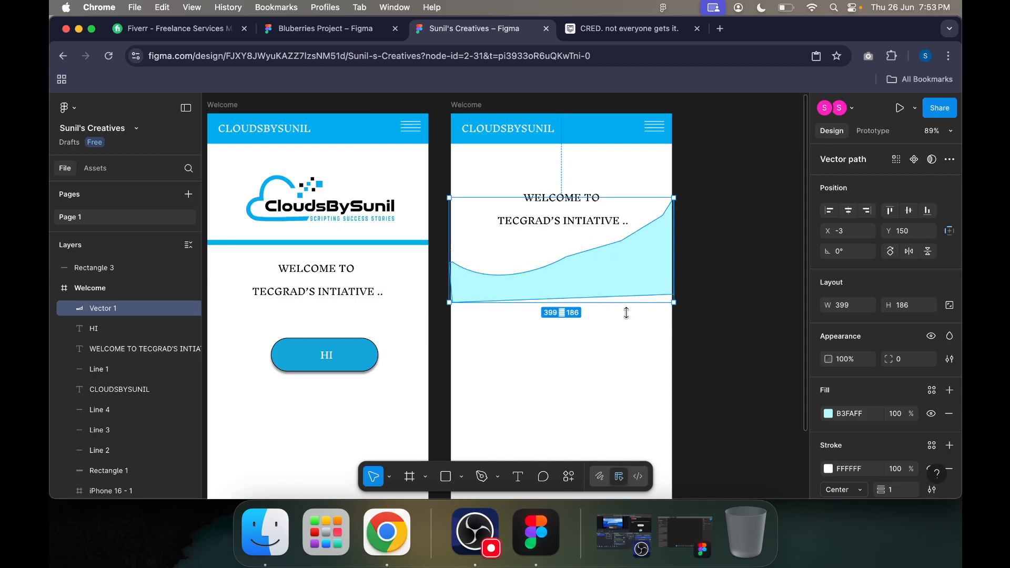
{"action": "scroll", "coordinate": [824, 442], "scroll_direction": "down", "scroll_amount": 1}
{"action": "scroll", "coordinate": [824, 442], "scroll_direction": "down", "scroll_amount": 2}
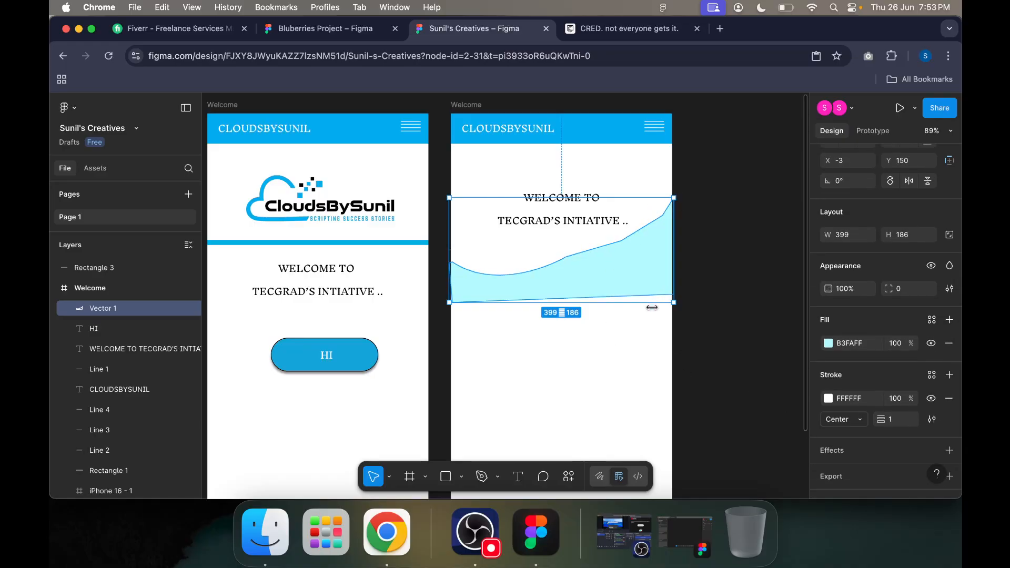
{"action": "scroll", "coordinate": [921, 440], "scroll_direction": "down", "scroll_amount": 1}
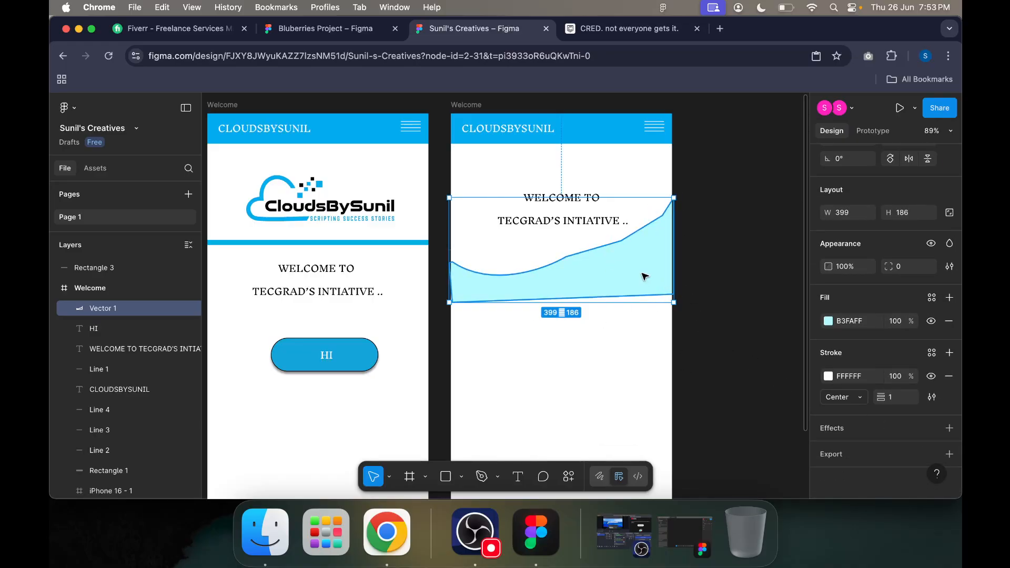
{"action": "left_click_drag", "start_coordinate": [641, 278], "coordinate": [604, 293]}
{"action": "left_click", "coordinate": [733, 355]}
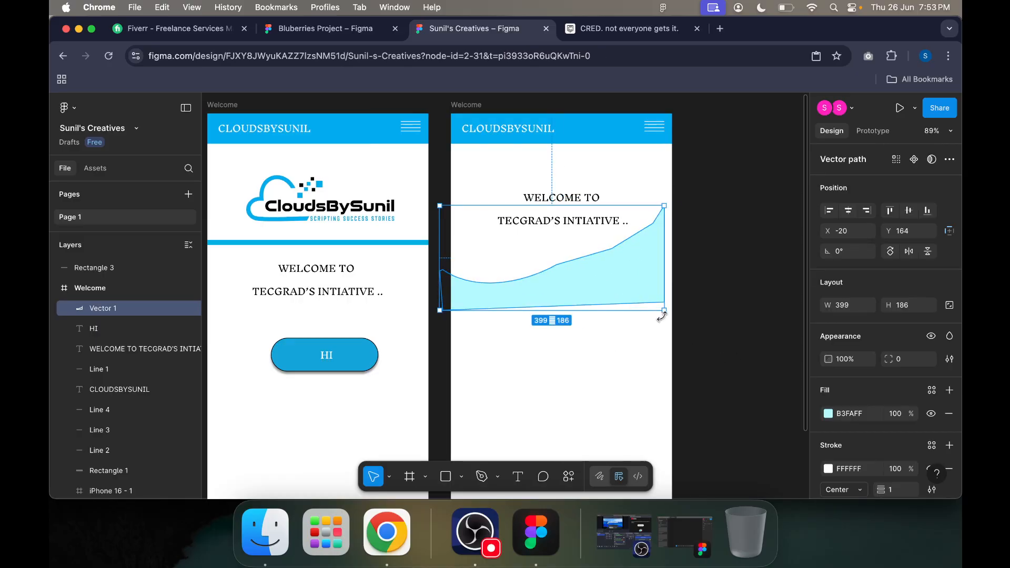
{"action": "left_click_drag", "start_coordinate": [665, 313], "coordinate": [674, 320]}
{"action": "left_click", "coordinate": [723, 325]}
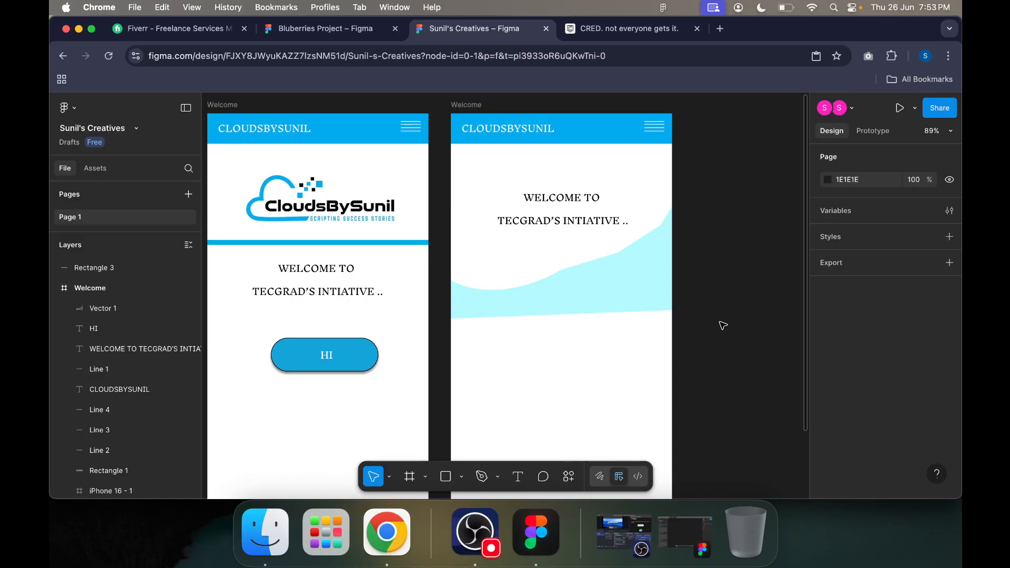
{"action": "left_click", "coordinate": [497, 476]}
{"action": "left_click", "coordinate": [701, 406]}
{"action": "left_click_drag", "start_coordinate": [568, 282], "coordinate": [569, 273]}
{"action": "left_click", "coordinate": [462, 317]}
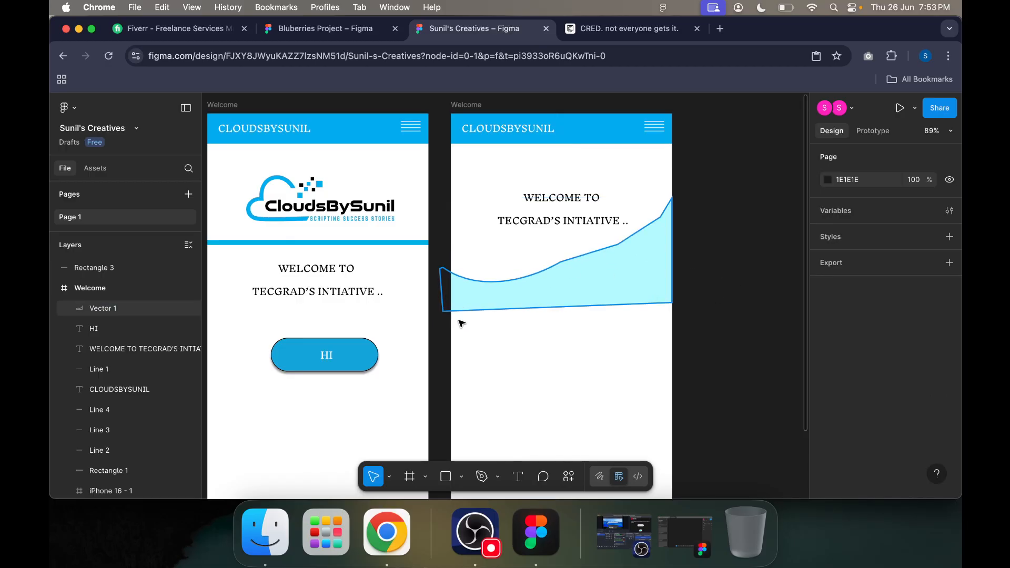
Step: Post the comment "THIS IS FOR ATTRACTION" on the wave shape and dismiss the reply notification offer
{"action": "left_click", "coordinate": [544, 476]}
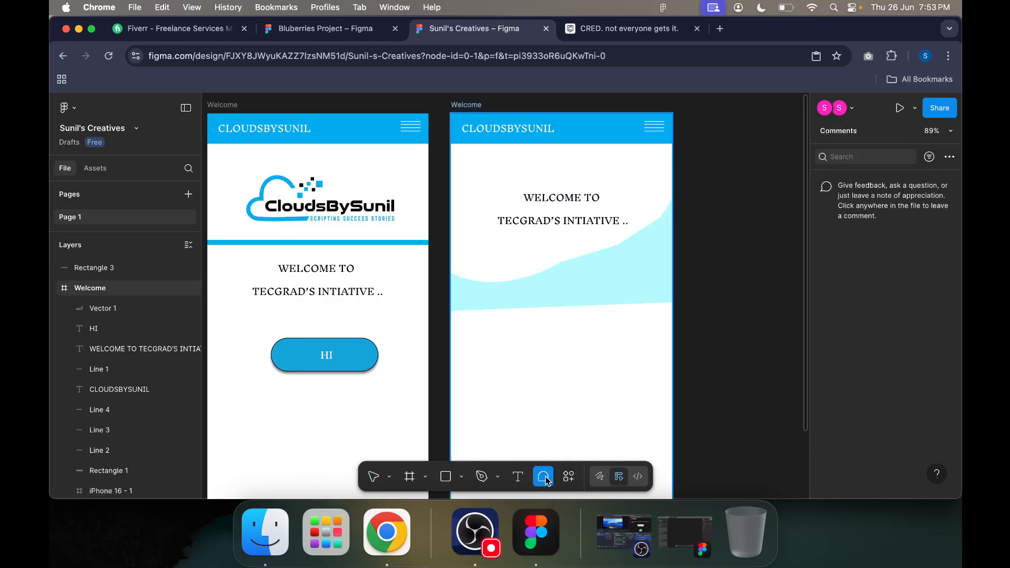
{"action": "left_click", "coordinate": [606, 265]}
{"action": "type", "text": "THIS IS FOR"}
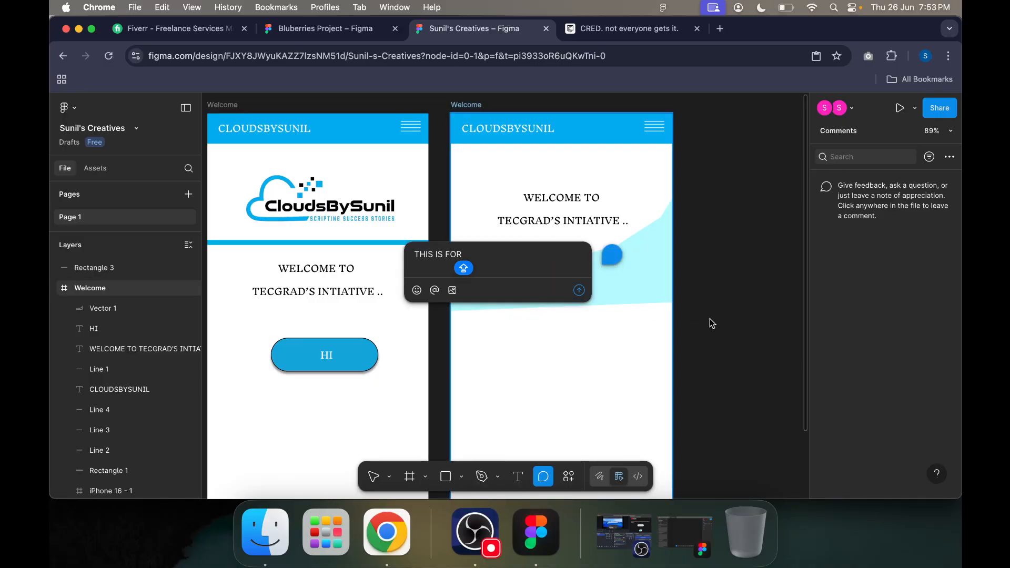
{"action": "key", "text": "super+a"}
{"action": "left_click", "coordinate": [608, 260]}
{"action": "left_click", "coordinate": [556, 259]}
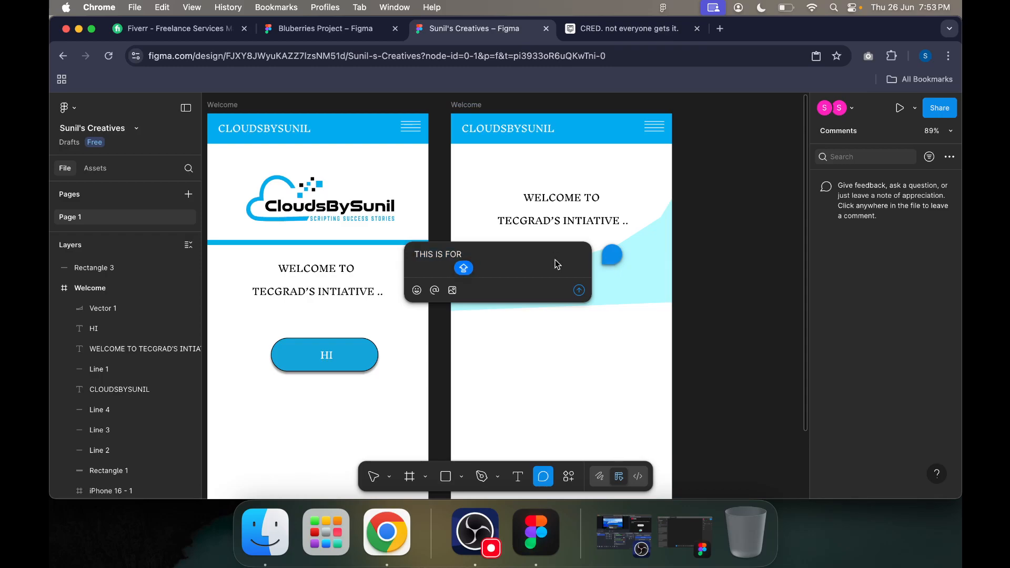
{"action": "type", "text": "IN"}
{"action": "type", "text": "ATT"}
{"action": "left_click", "coordinate": [581, 291]}
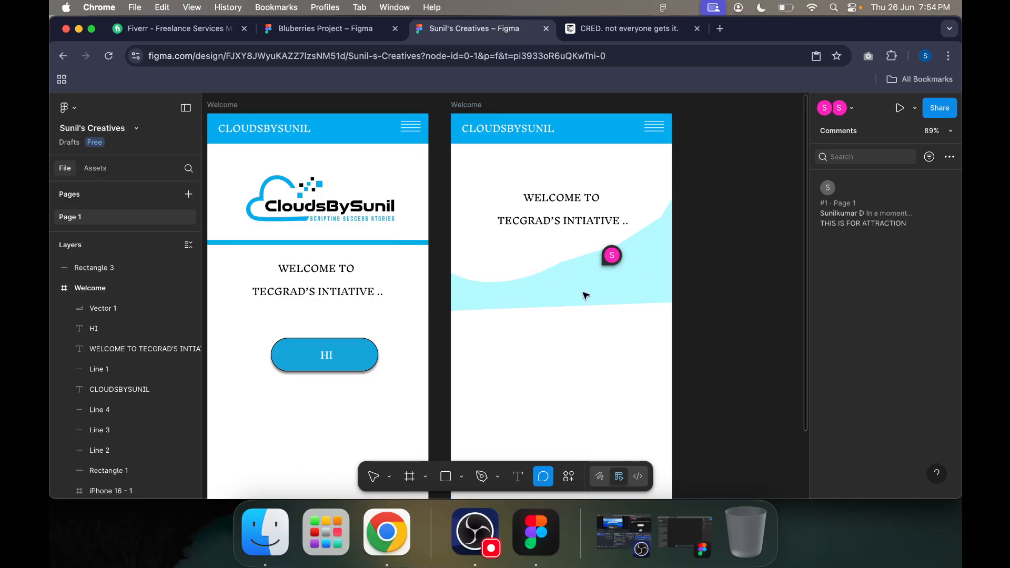
{"action": "mouse_move", "coordinate": [614, 261]}
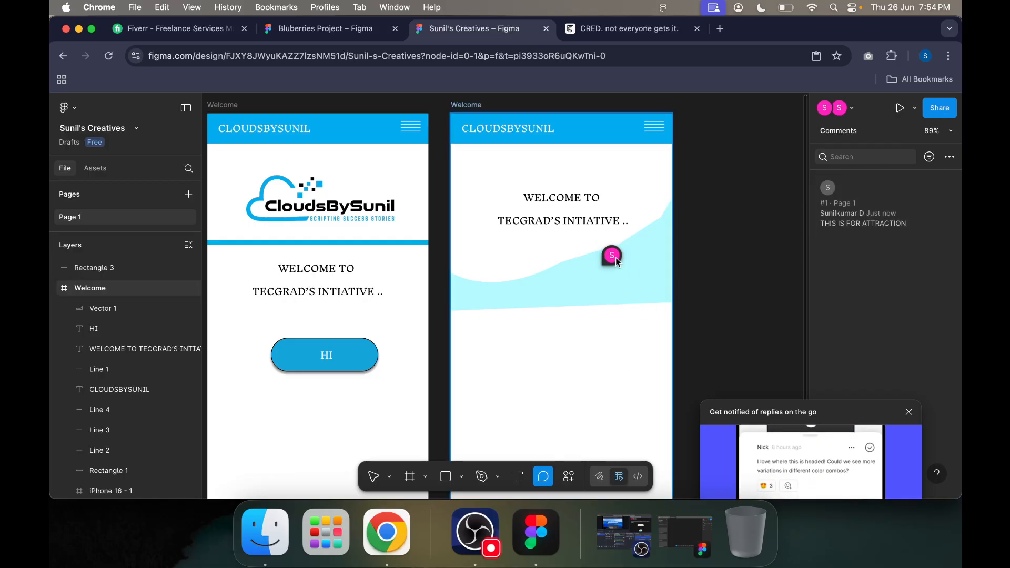
{"action": "left_click", "coordinate": [908, 413]}
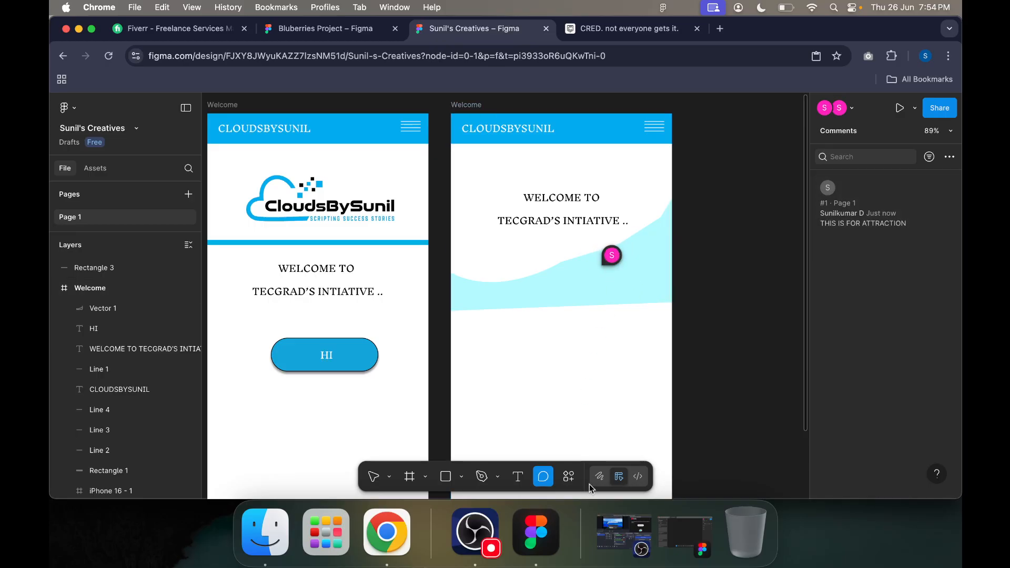
Step: Browse the available actions, the asset search and the list of plugins and widgets
{"action": "left_click", "coordinate": [569, 477]}
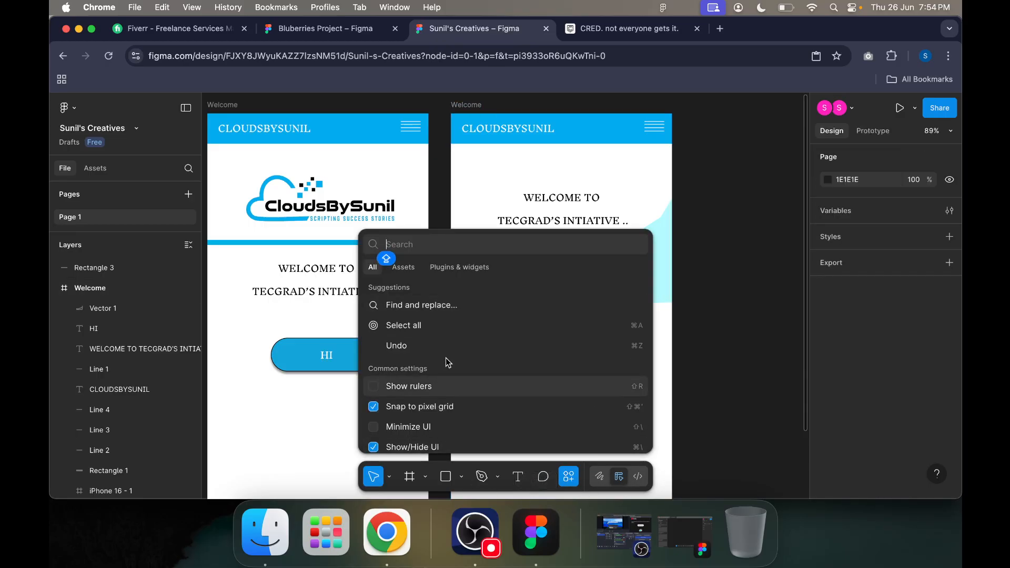
{"action": "scroll", "coordinate": [447, 358], "scroll_direction": "down", "scroll_amount": 2}
{"action": "left_click", "coordinate": [404, 267]}
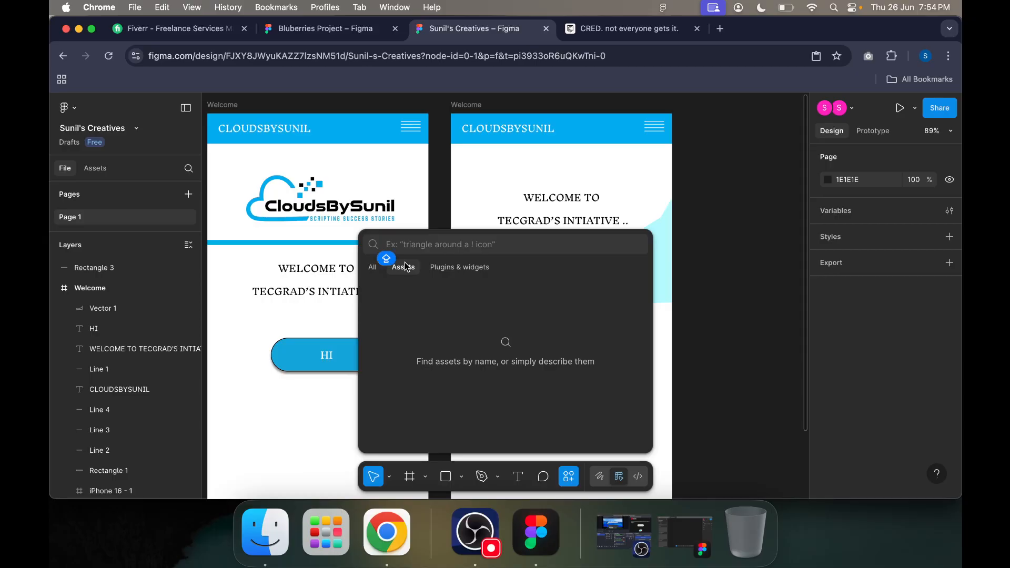
{"action": "left_click", "coordinate": [458, 266]}
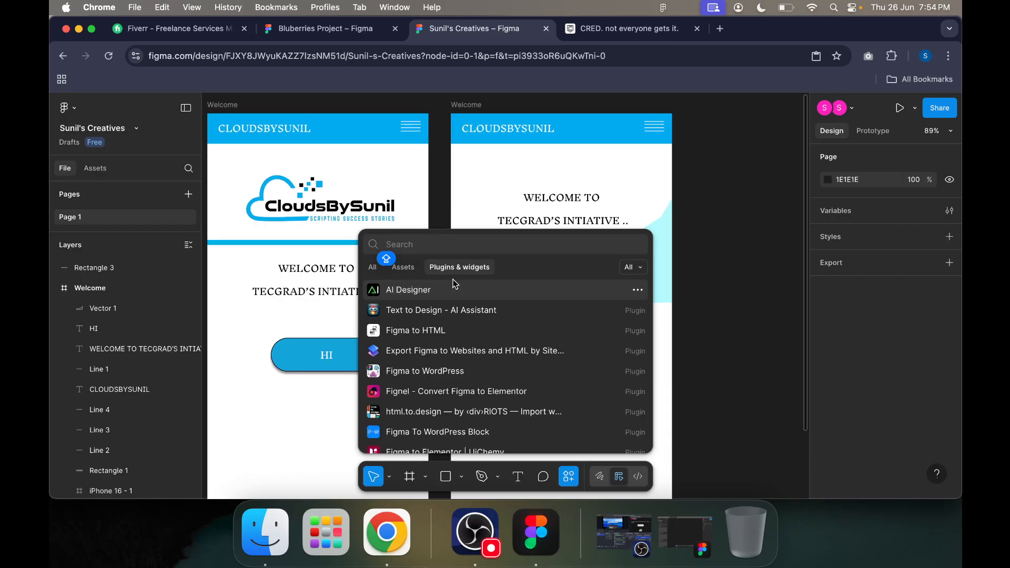
Step: Close the plugins and widgets list and look over both Welcome screens
{"action": "left_click", "coordinate": [719, 307]}
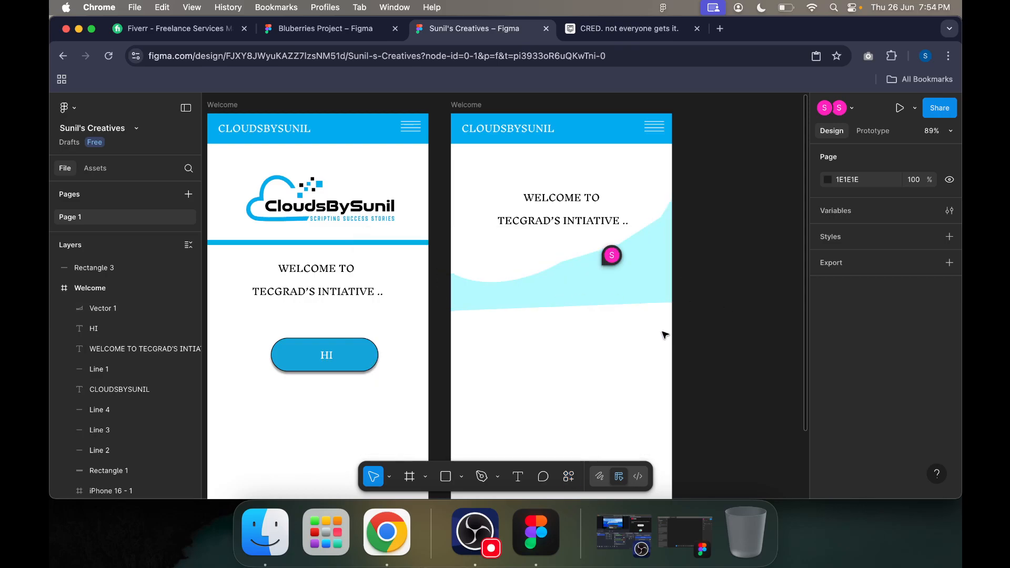
{"action": "scroll", "coordinate": [688, 316], "scroll_direction": "down", "scroll_amount": 3}
{"action": "scroll", "coordinate": [689, 315], "scroll_direction": "up", "scroll_amount": 3}
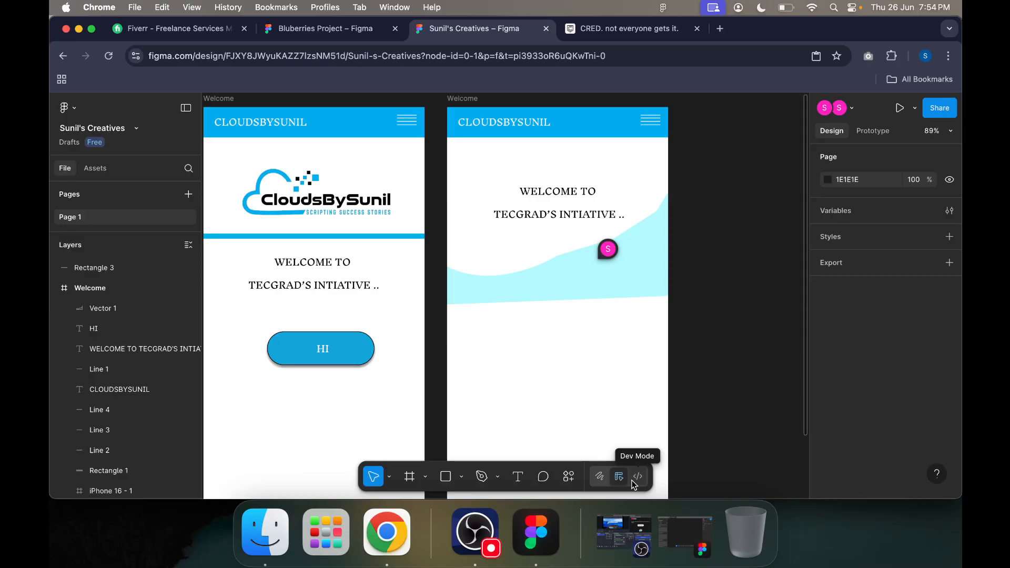
{"action": "scroll", "coordinate": [584, 413], "scroll_direction": "down", "scroll_amount": 1}
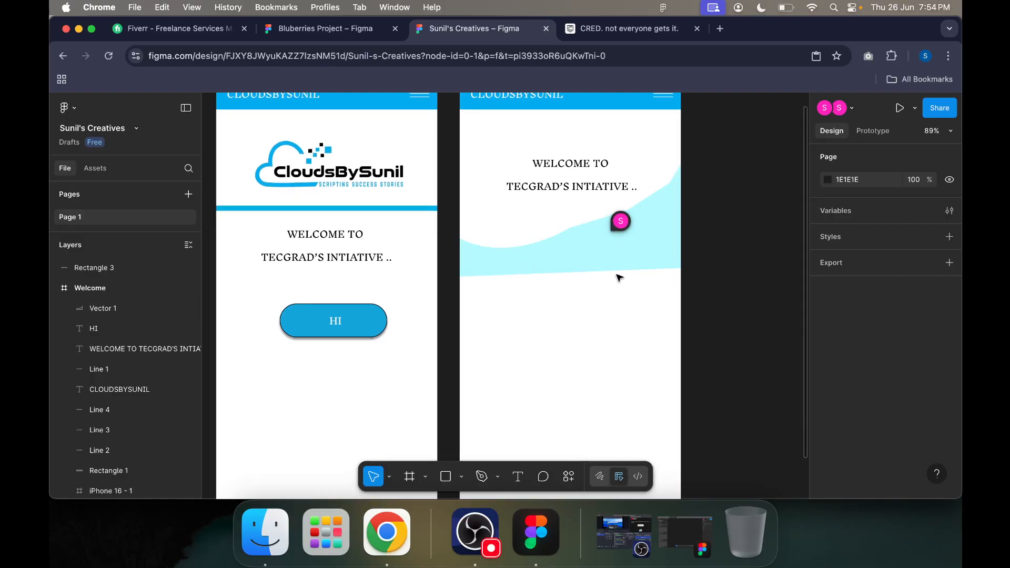
{"action": "scroll", "coordinate": [377, 208], "scroll_direction": "up", "scroll_amount": 4}
{"action": "scroll", "coordinate": [379, 205], "scroll_direction": "down", "scroll_amount": 5}
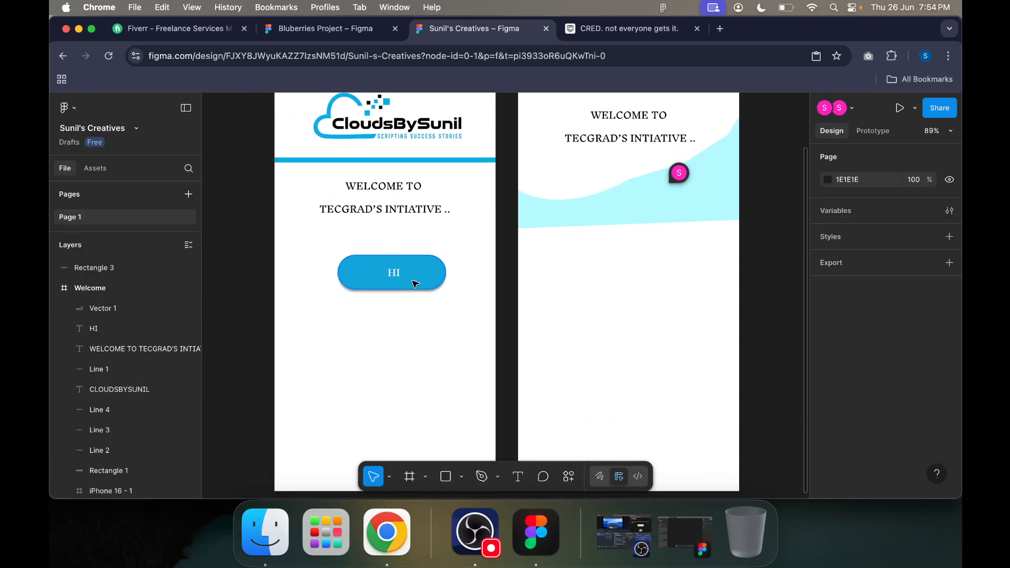
{"action": "scroll", "coordinate": [413, 284], "scroll_direction": "up", "scroll_amount": 3}
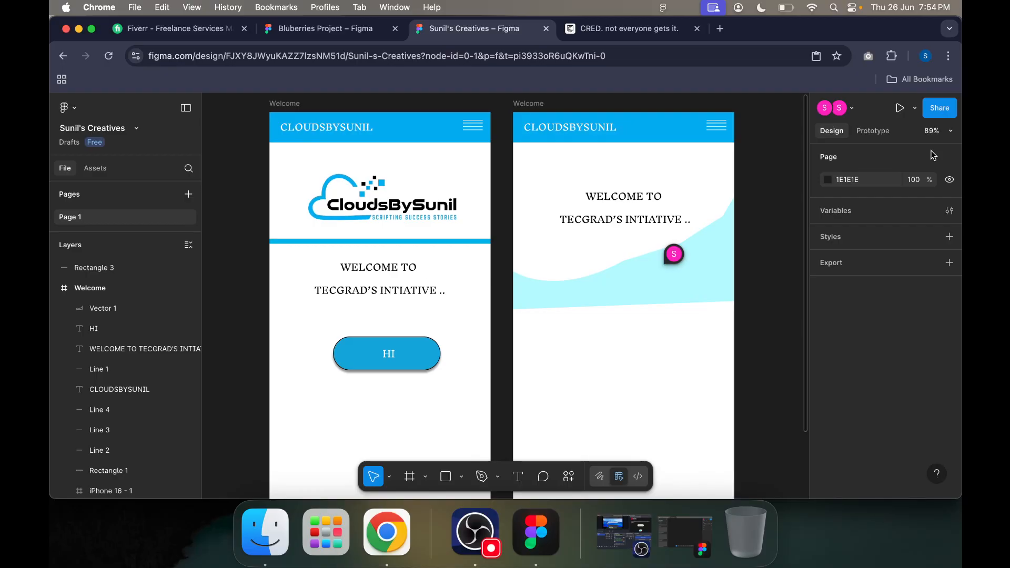
{"action": "scroll", "coordinate": [639, 345], "scroll_direction": "down", "scroll_amount": 1}
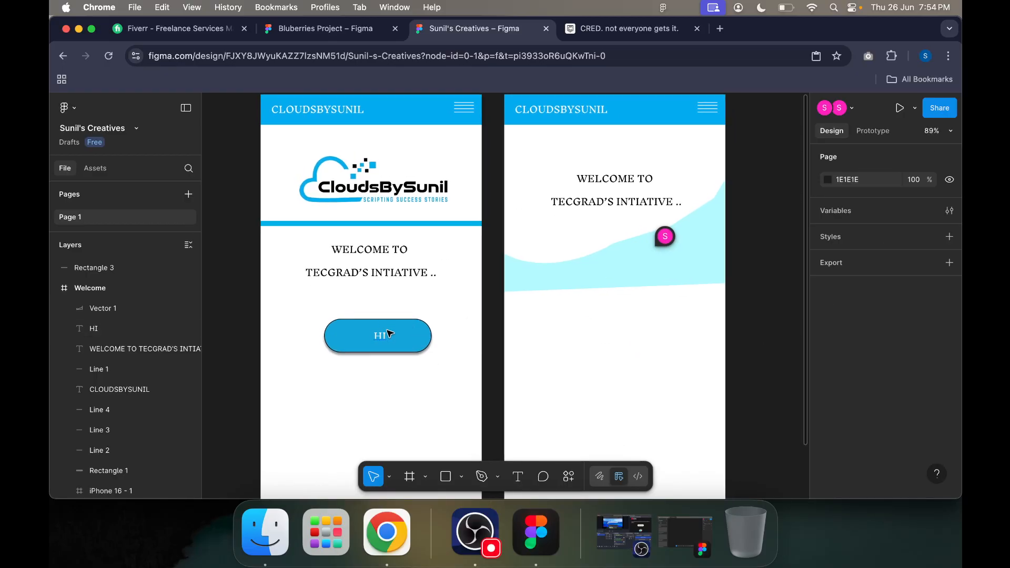
{"action": "scroll", "coordinate": [390, 335], "scroll_direction": "up", "scroll_amount": 2}
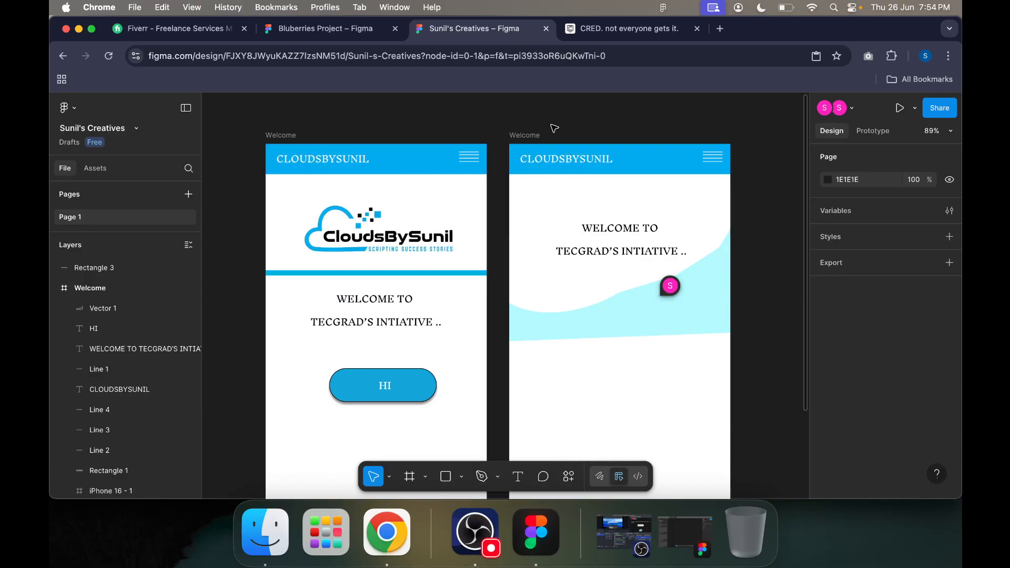
Step: Try 50% opacity on the first Welcome frame and undo it
{"action": "left_click", "coordinate": [287, 139]}
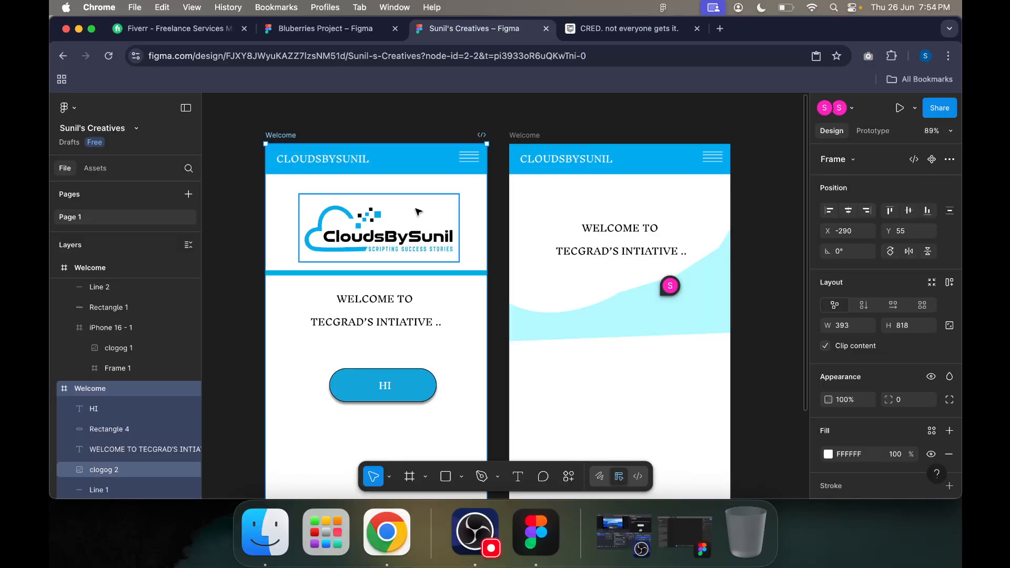
{"action": "scroll", "coordinate": [862, 415], "scroll_direction": "down", "scroll_amount": 5}
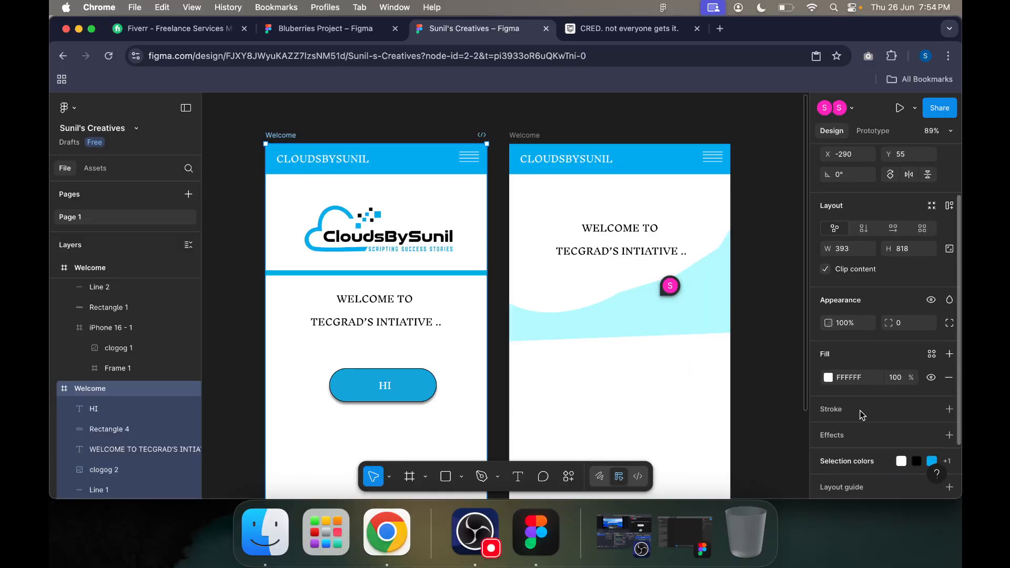
{"action": "left_click", "coordinate": [848, 264]}
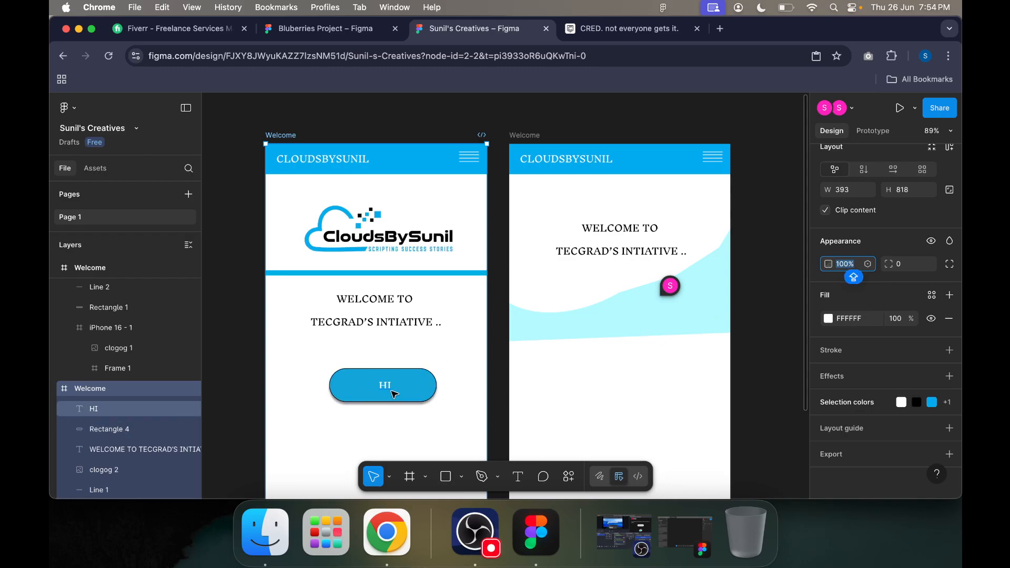
{"action": "type", "text": "50"}
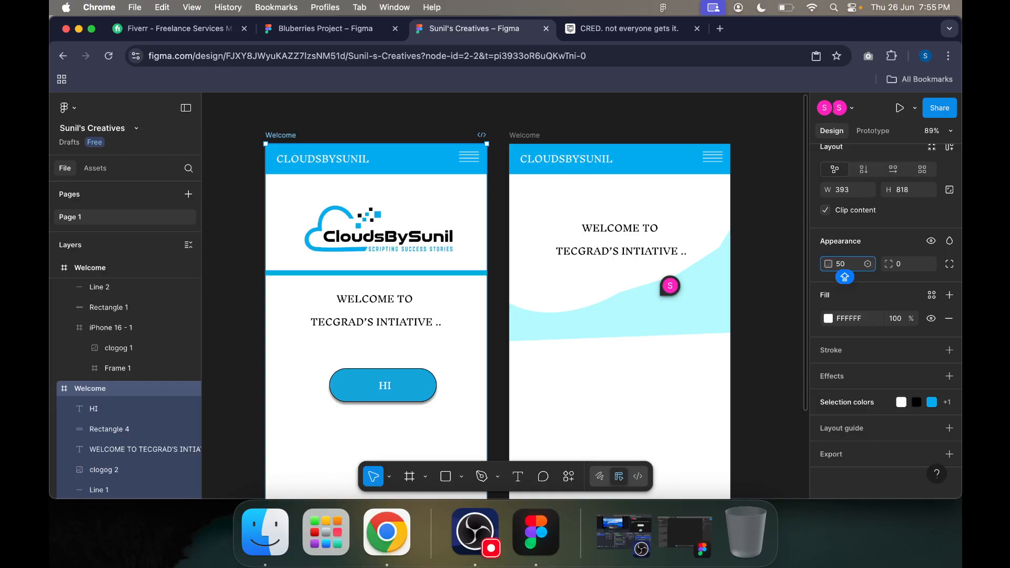
{"action": "key", "text": "Return"}
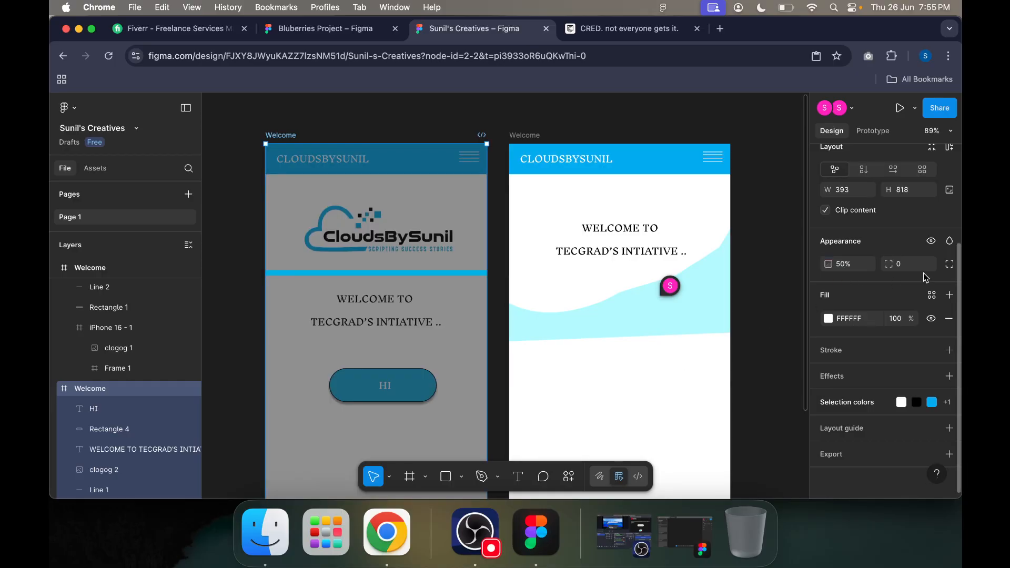
{"action": "left_click", "coordinate": [863, 264]}
{"action": "key", "text": "super+z"}
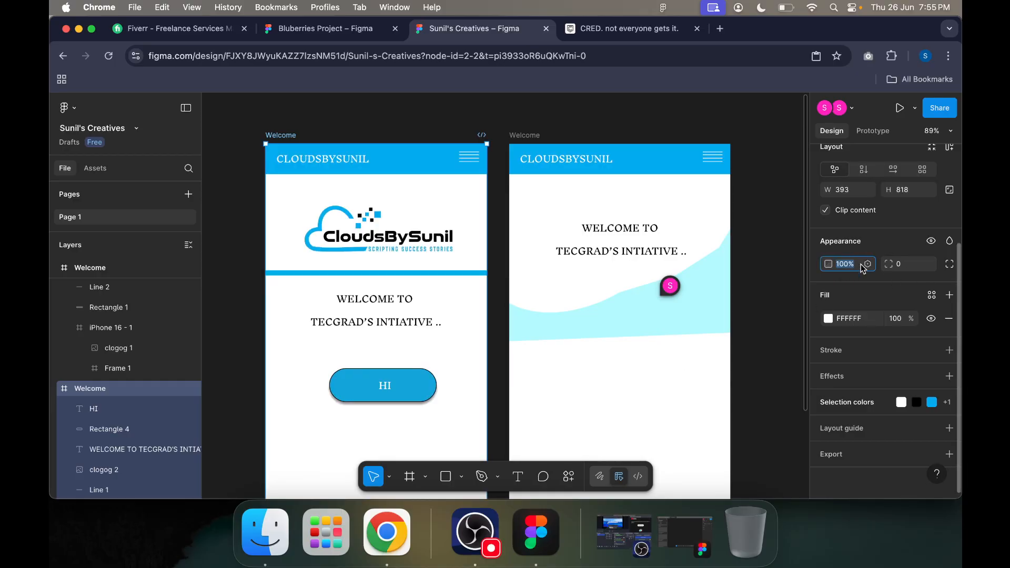
Step: Try 40% opacity on the HI button's rounded rectangle, undo it and deselect the shape
{"action": "left_click", "coordinate": [402, 388]}
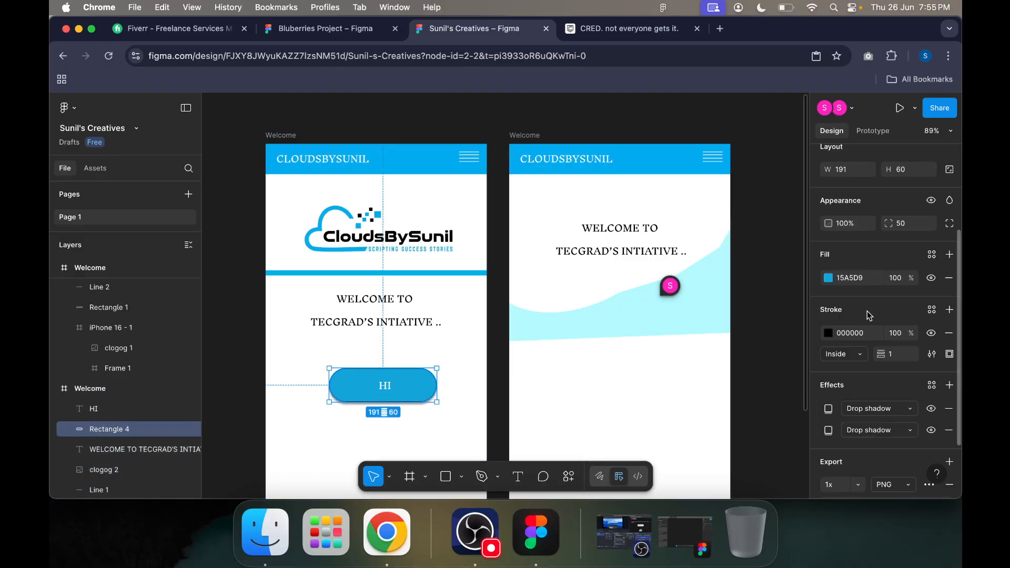
{"action": "scroll", "coordinate": [855, 274], "scroll_direction": "up", "scroll_amount": 1}
{"action": "left_click", "coordinate": [845, 243]}
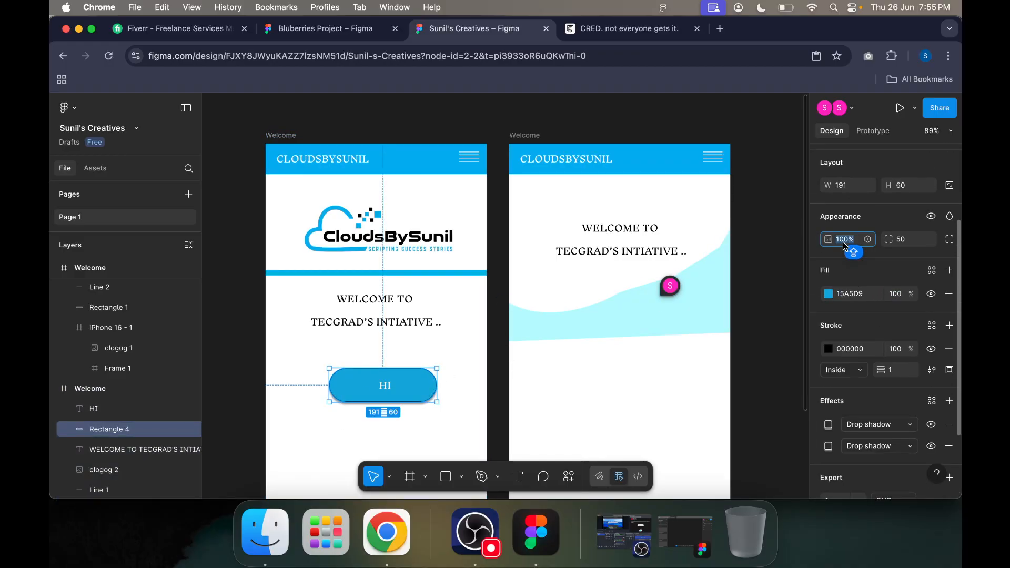
{"action": "type", "text": "40"}
{"action": "key", "text": "Return"}
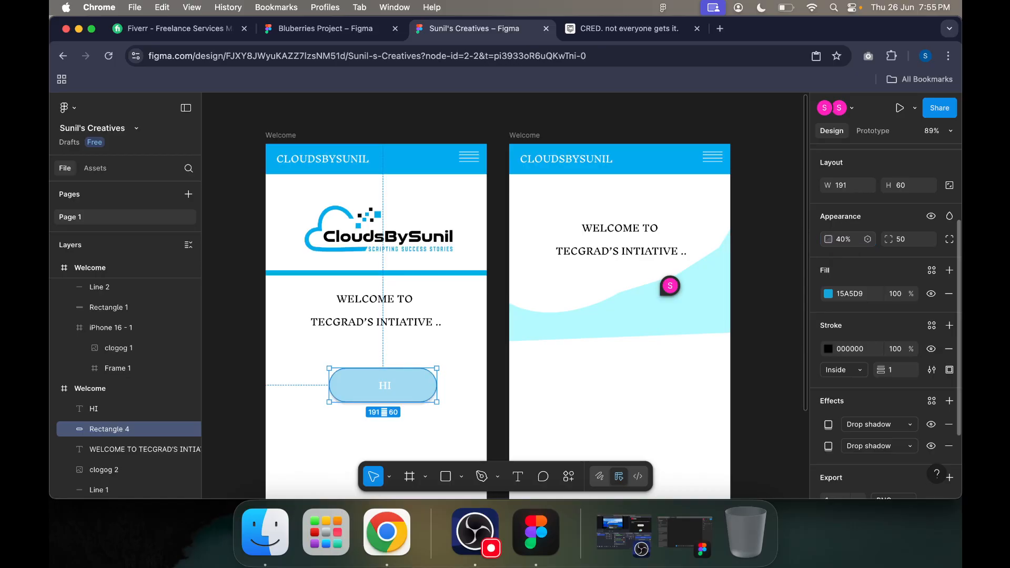
{"action": "key", "text": "super+z"}
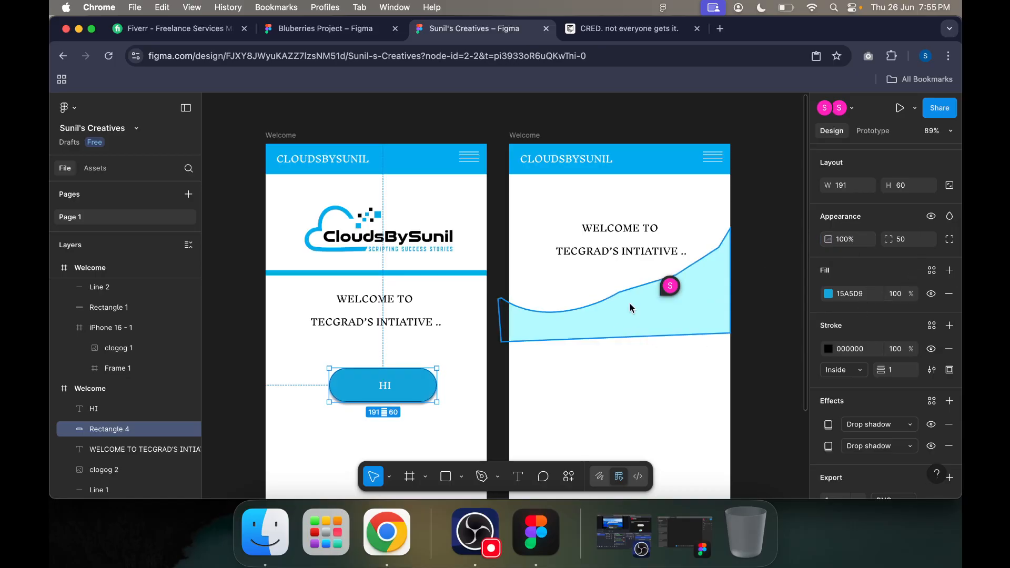
{"action": "left_click", "coordinate": [758, 354]}
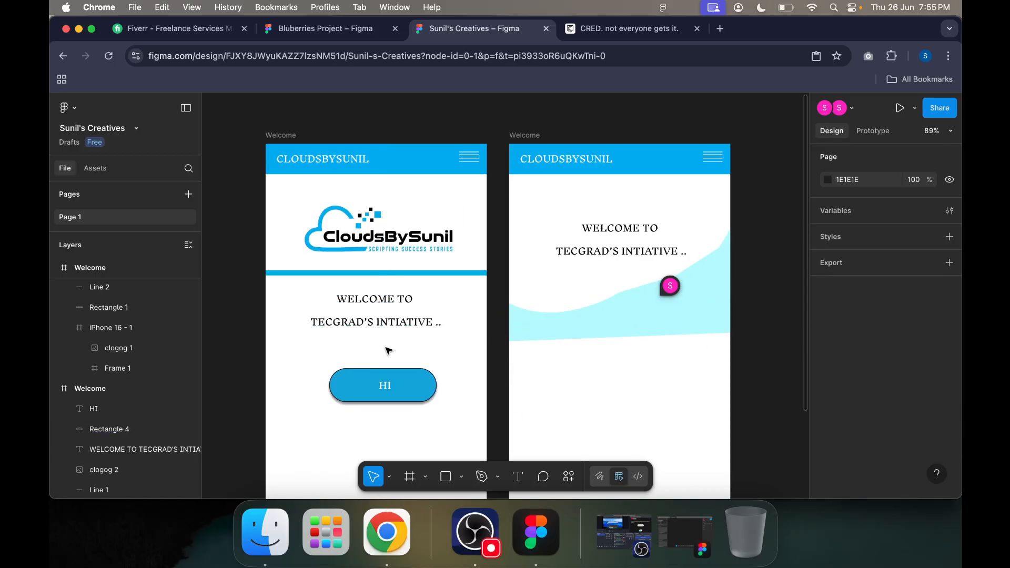
Step: Rename the second Welcome frame, the one with the cyan wave, as HOME
{"action": "scroll", "coordinate": [381, 315], "scroll_direction": "left", "scroll_amount": 4}
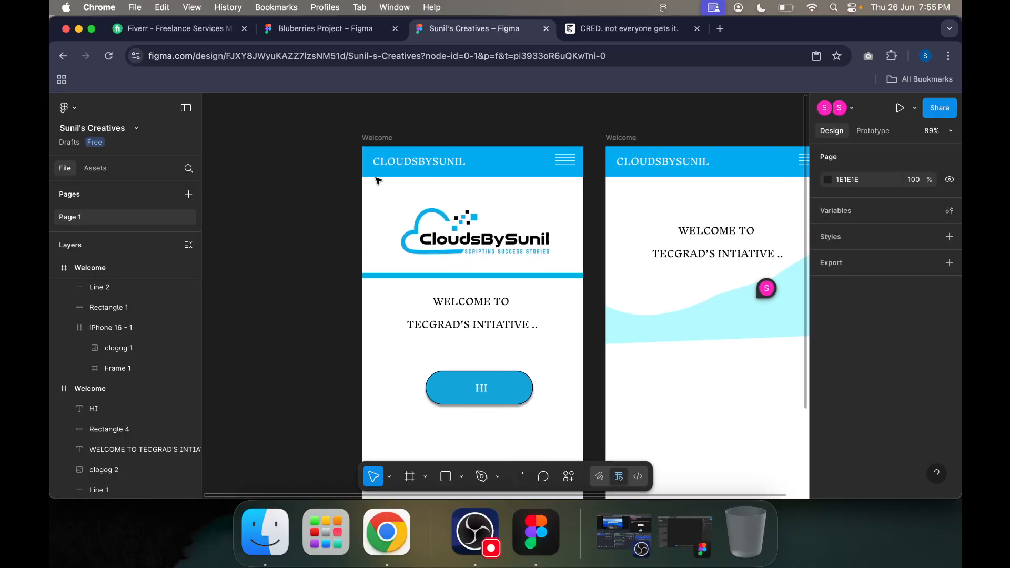
{"action": "left_click", "coordinate": [385, 140]}
{"action": "left_click", "coordinate": [635, 138]}
{"action": "double_click", "coordinate": [635, 139]}
{"action": "type", "text": "HOME"}
{"action": "key", "text": "Return"}
{"action": "left_click", "coordinate": [379, 138]}
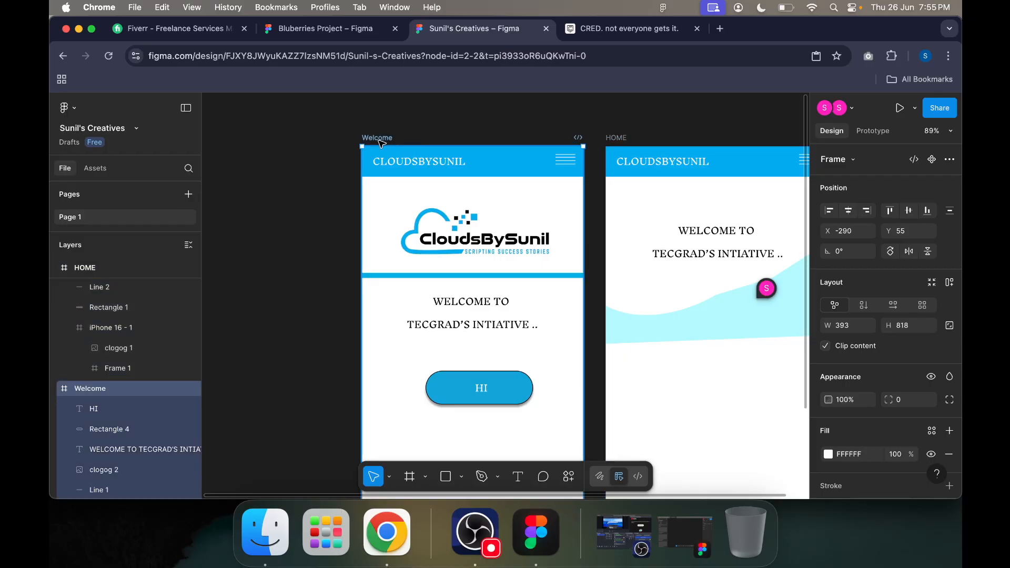
Step: Add a prototype interaction to the HI button's rectangle on the Welcome screen
{"action": "scroll", "coordinate": [676, 268], "scroll_direction": "down", "scroll_amount": 2}
{"action": "scroll", "coordinate": [676, 269], "scroll_direction": "right", "scroll_amount": 2}
{"action": "scroll", "coordinate": [441, 214], "scroll_direction": "up", "scroll_amount": 1}
{"action": "scroll", "coordinate": [441, 214], "scroll_direction": "up", "scroll_amount": 1}
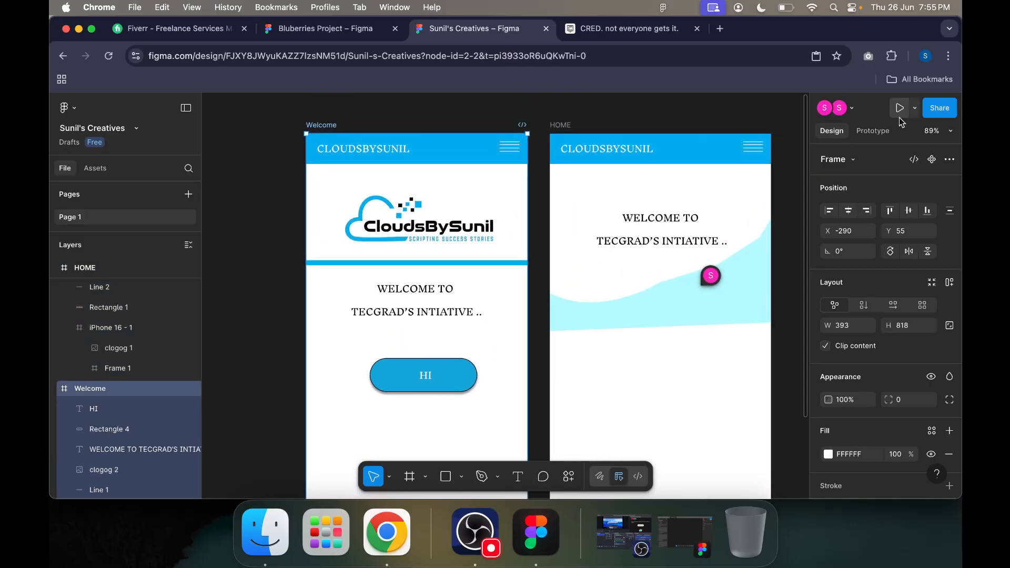
{"action": "left_click", "coordinate": [424, 377]}
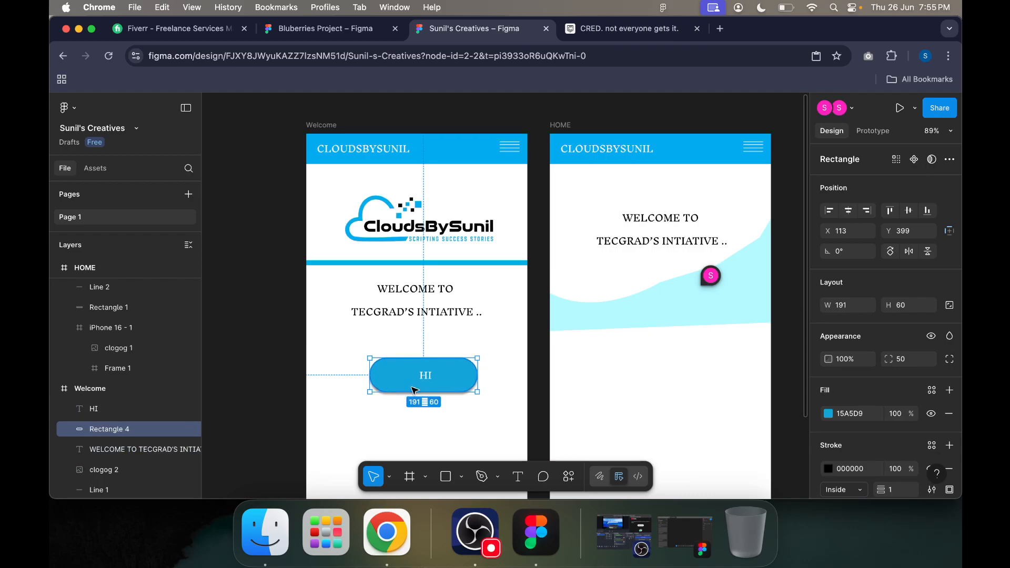
{"action": "left_click", "coordinate": [863, 135]}
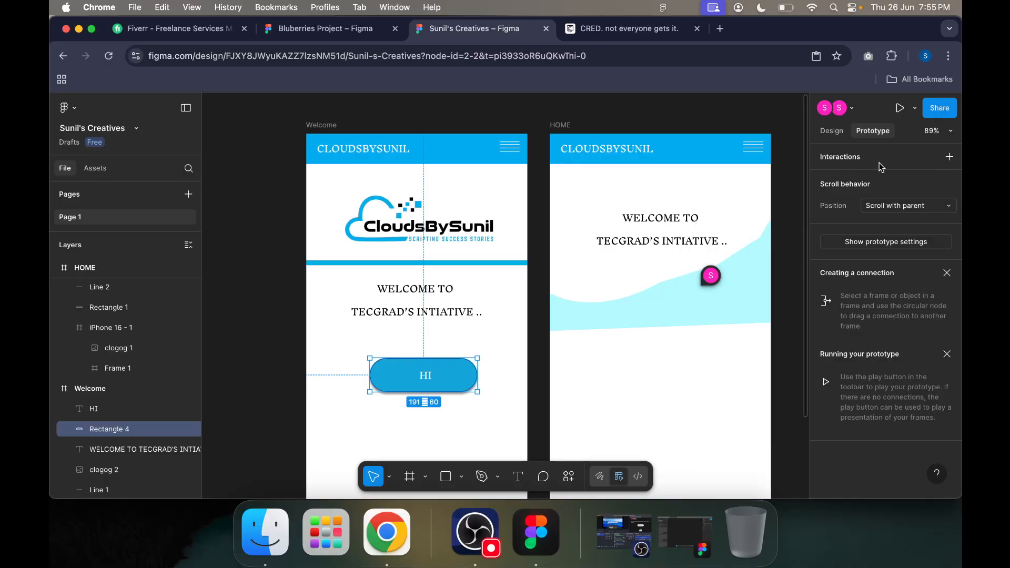
{"action": "left_click", "coordinate": [950, 157]}
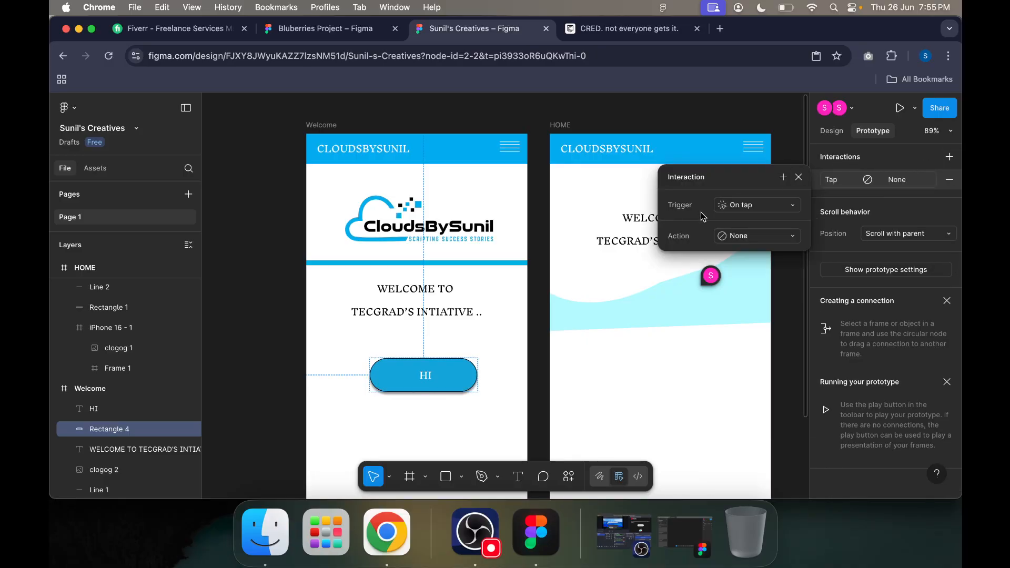
Step: Set the trigger of the HI button's interaction to While pressing
{"action": "left_click", "coordinate": [756, 208]}
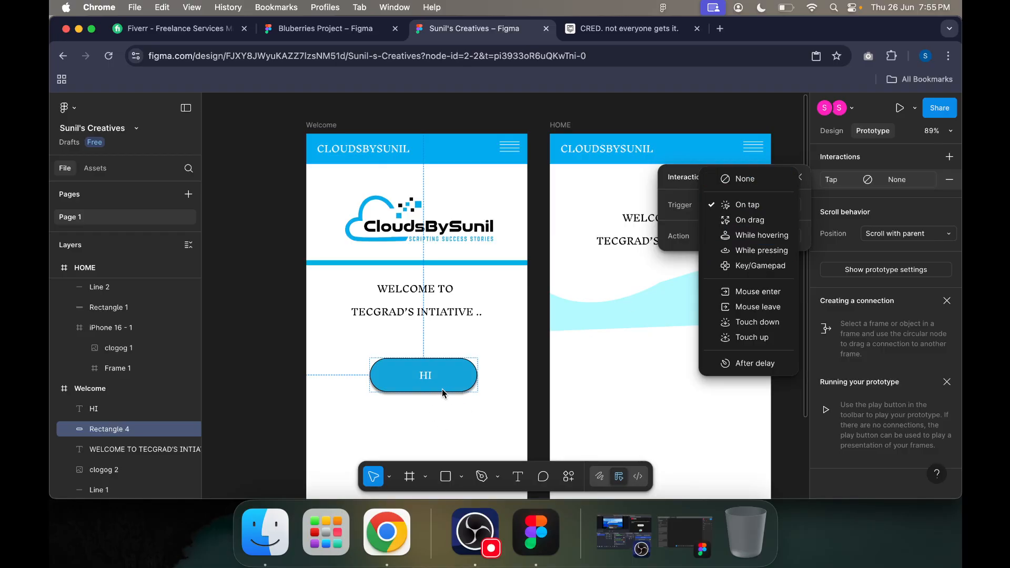
{"action": "left_click", "coordinate": [497, 401]}
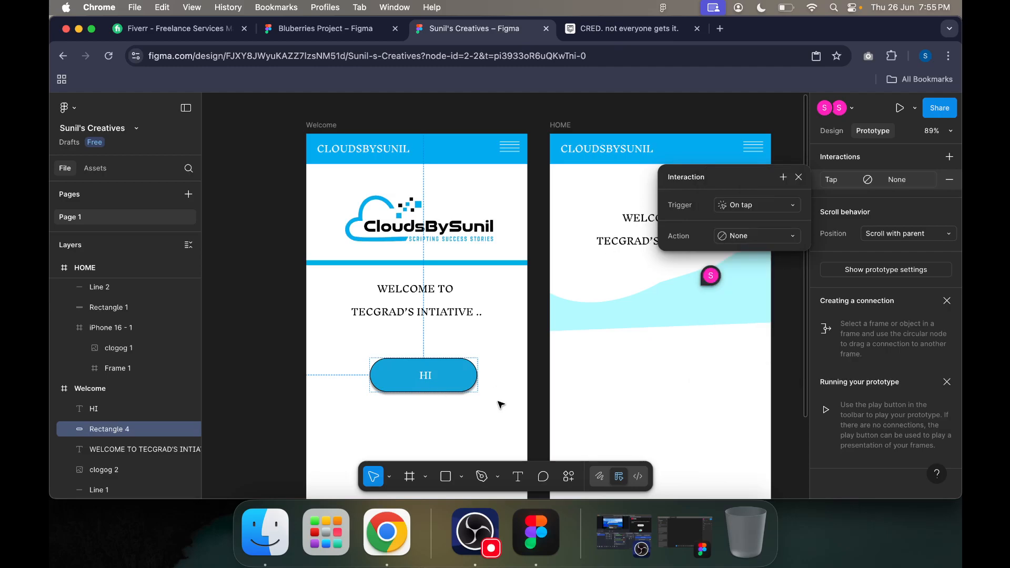
{"action": "left_click", "coordinate": [770, 211]}
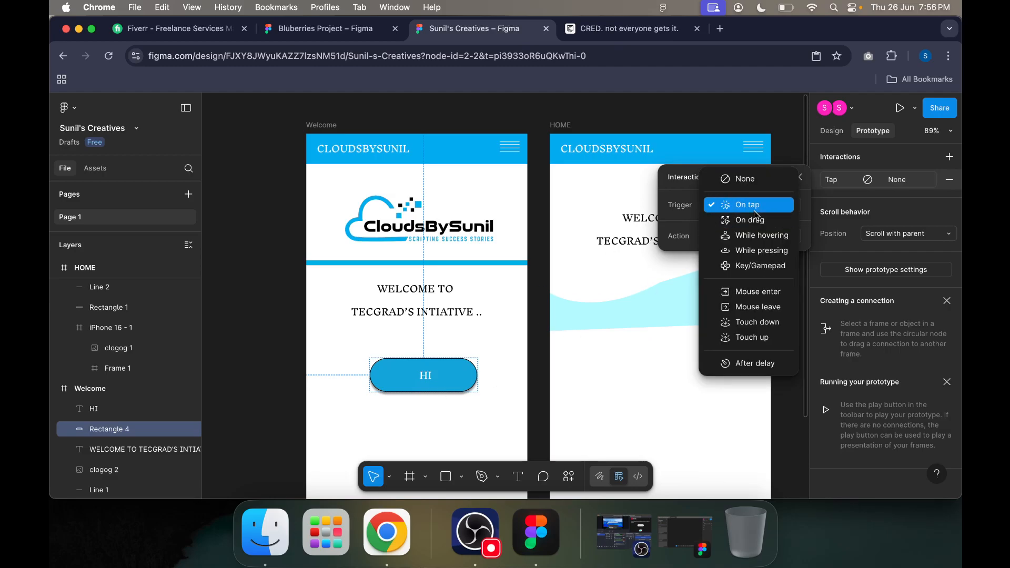
{"action": "left_click", "coordinate": [750, 252]}
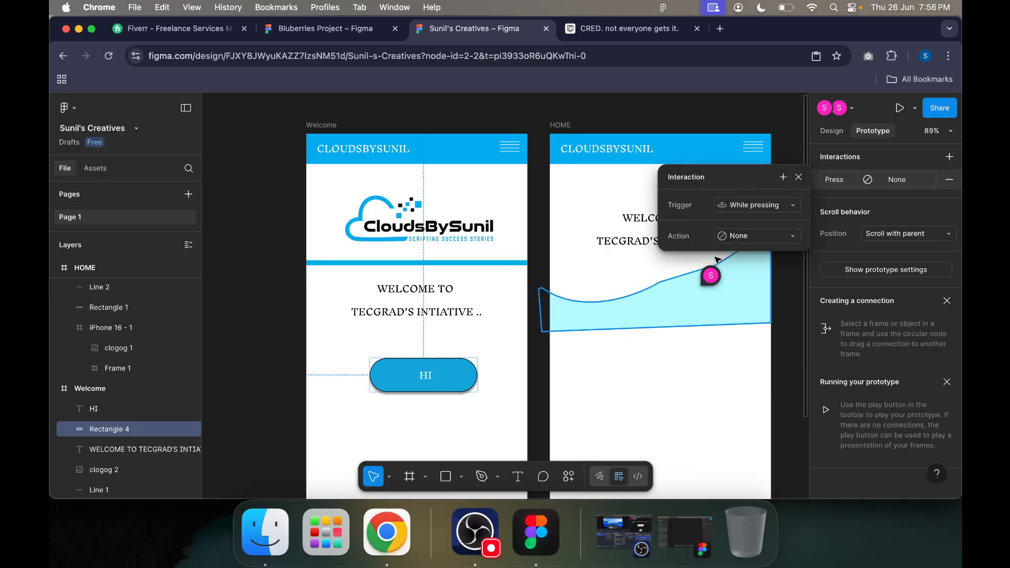
Step: Set the interaction's action to Navigate to, with the HOME frame as its destination
{"action": "left_click", "coordinate": [762, 237]}
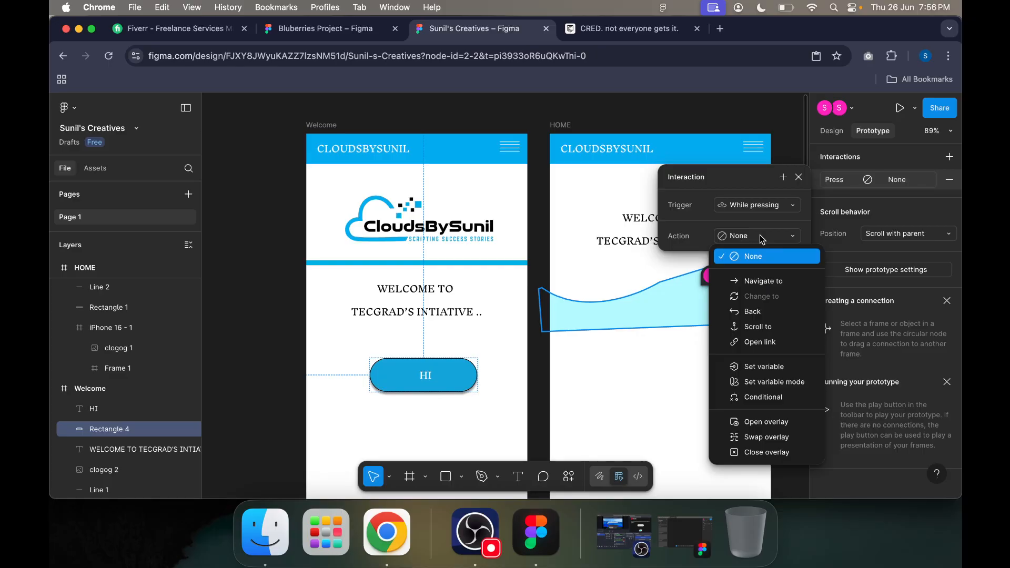
{"action": "left_click", "coordinate": [759, 282]}
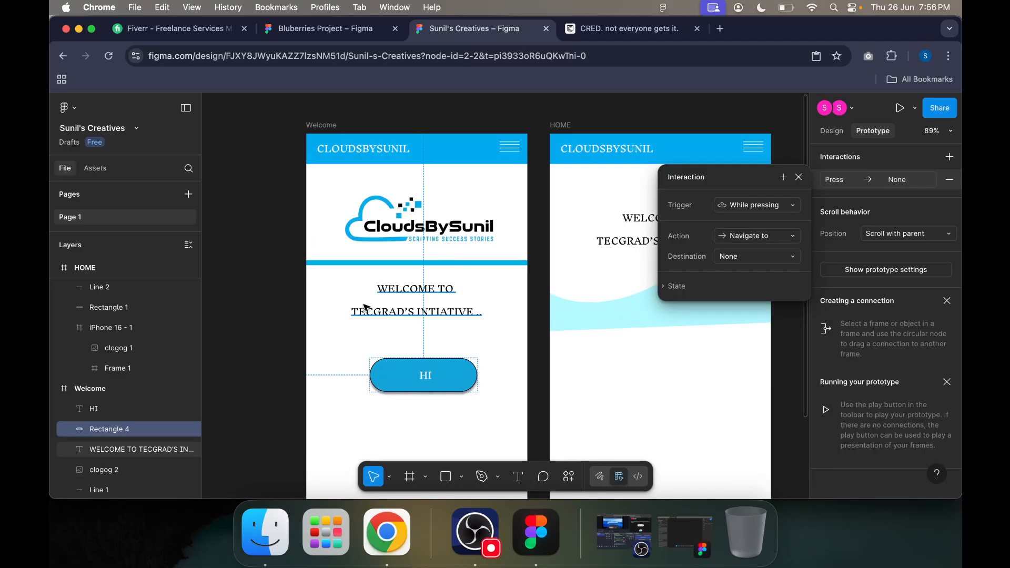
{"action": "left_click", "coordinate": [751, 231]}
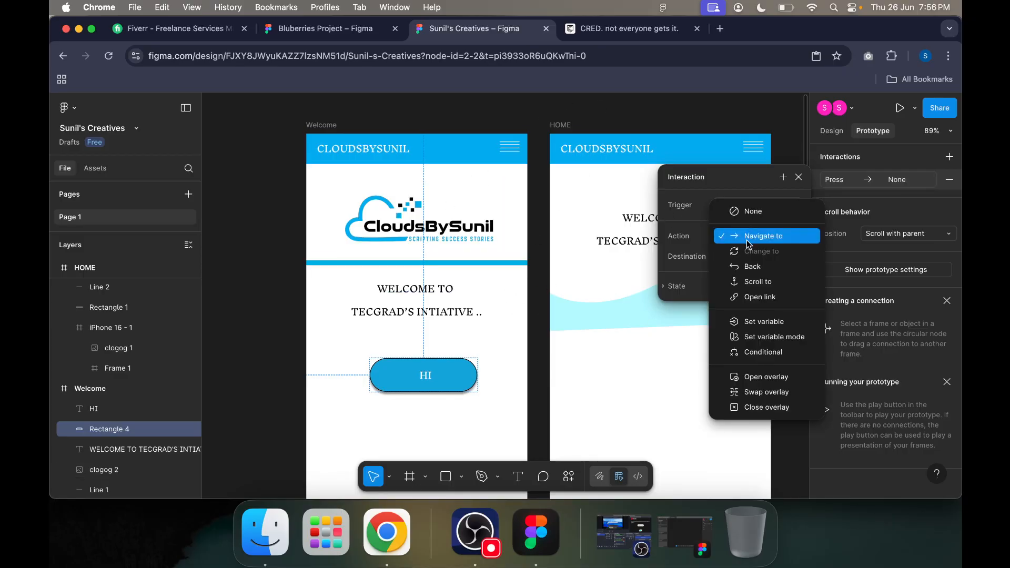
{"action": "left_click", "coordinate": [760, 238]}
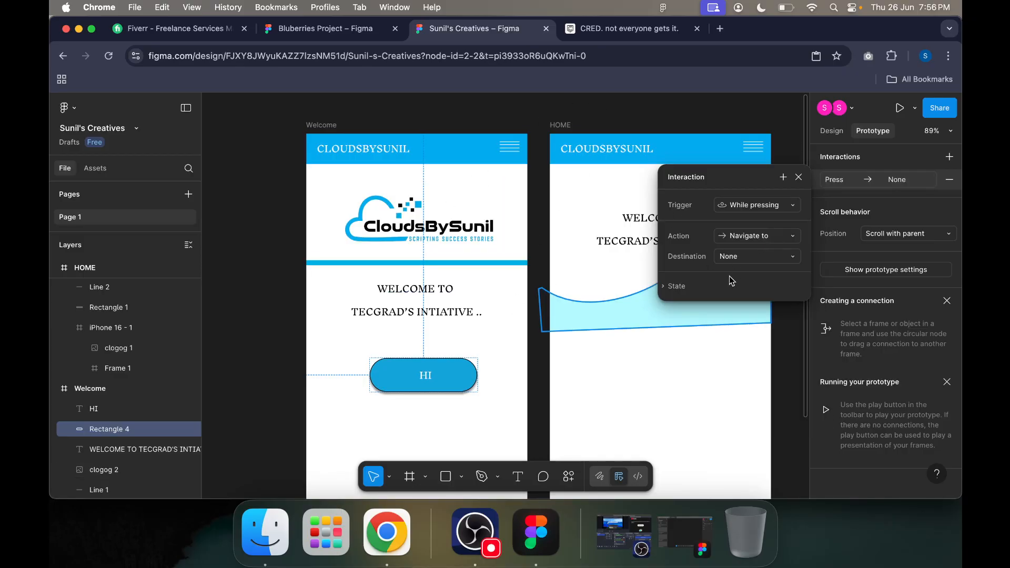
{"action": "left_click", "coordinate": [736, 258]}
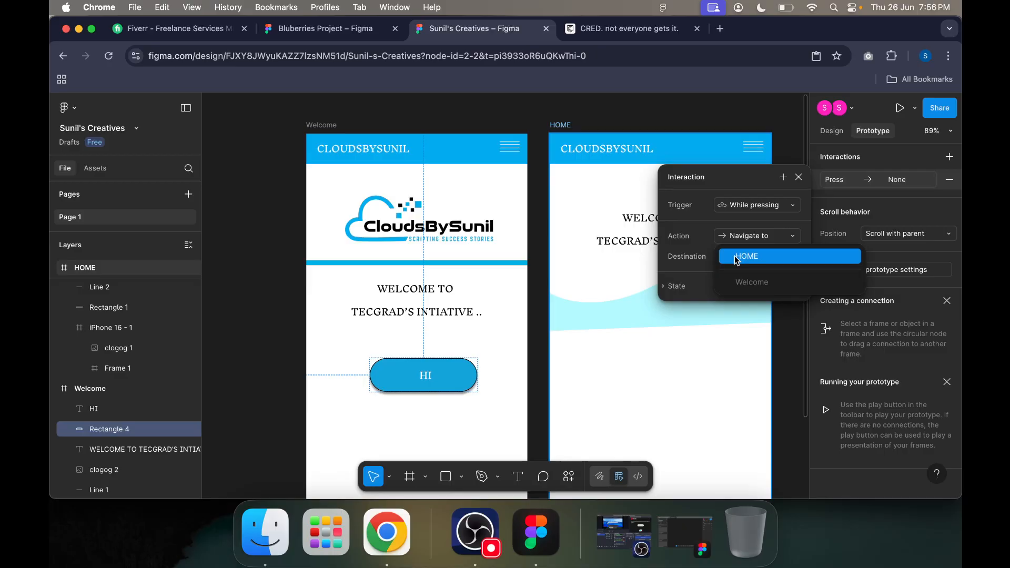
{"action": "left_click", "coordinate": [737, 258]}
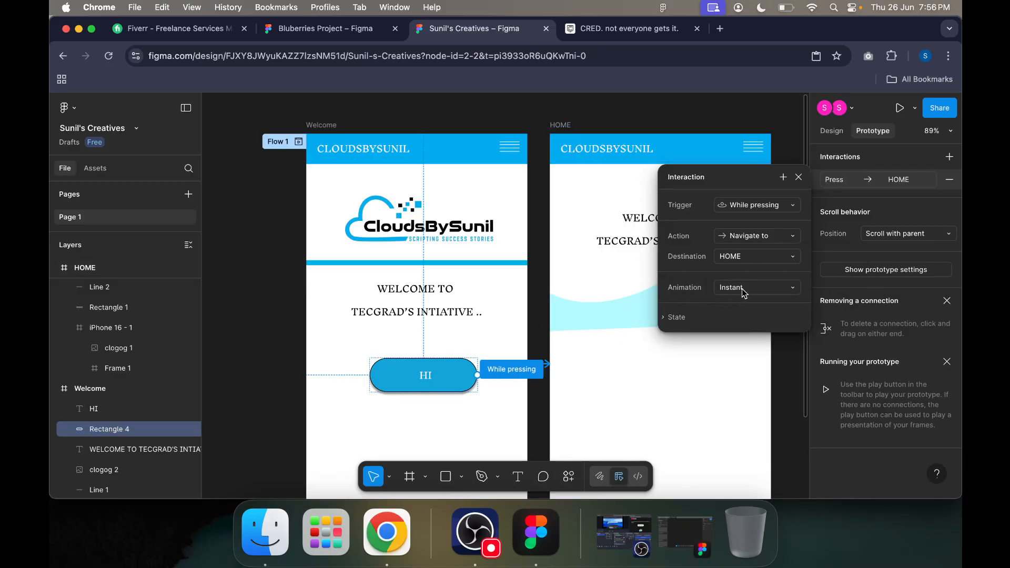
Step: Set the HI button interaction's animation to Push with an upward direction, and close the interaction settings
{"action": "left_click", "coordinate": [744, 293]}
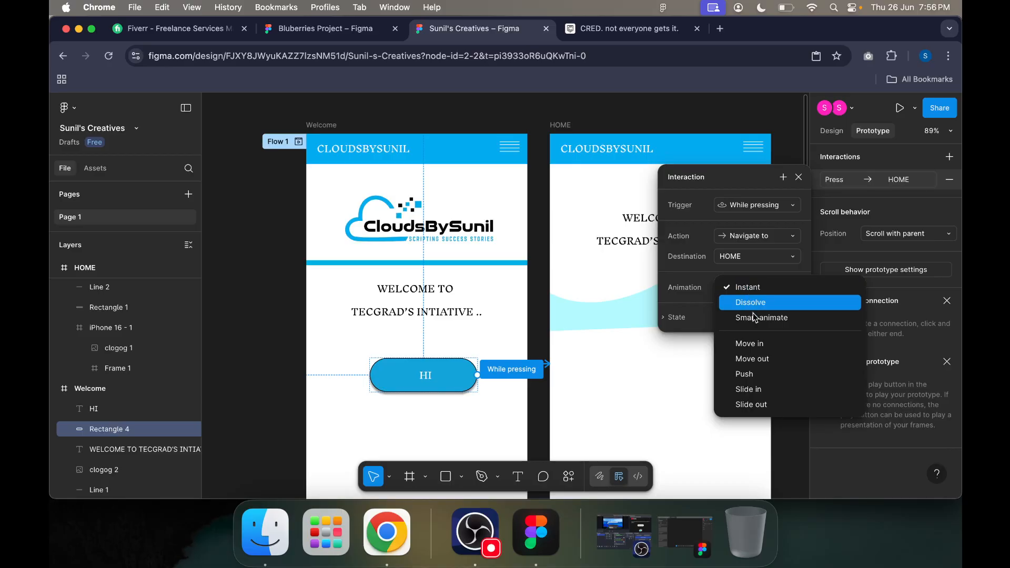
{"action": "left_click", "coordinate": [764, 376]}
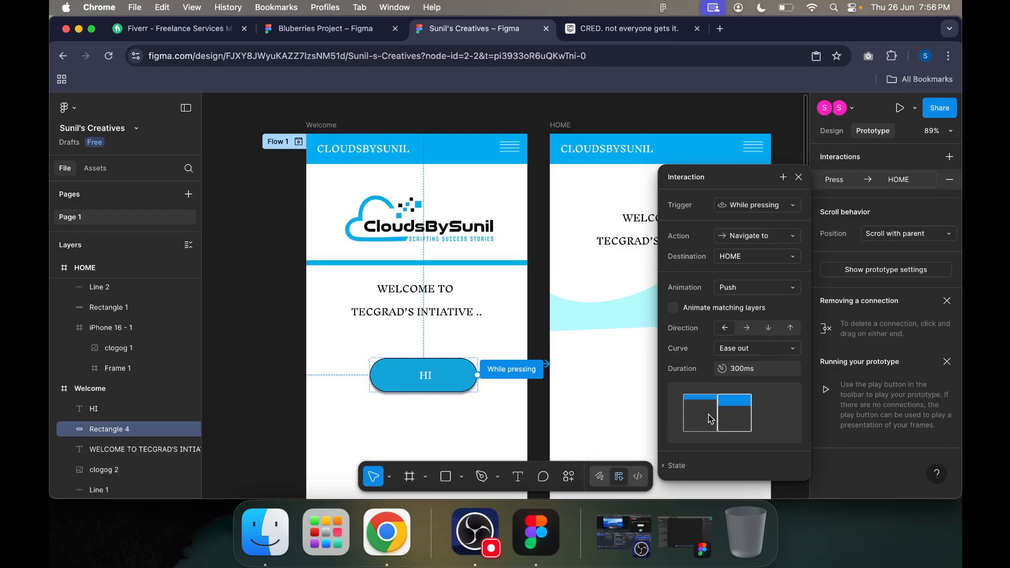
{"action": "left_click", "coordinate": [790, 327]}
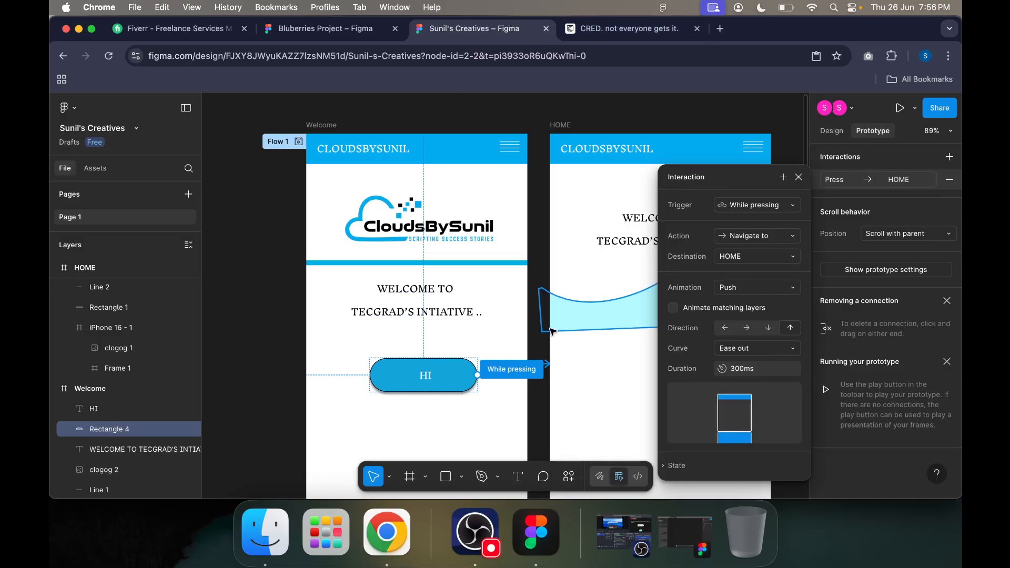
{"action": "left_click", "coordinate": [668, 126]}
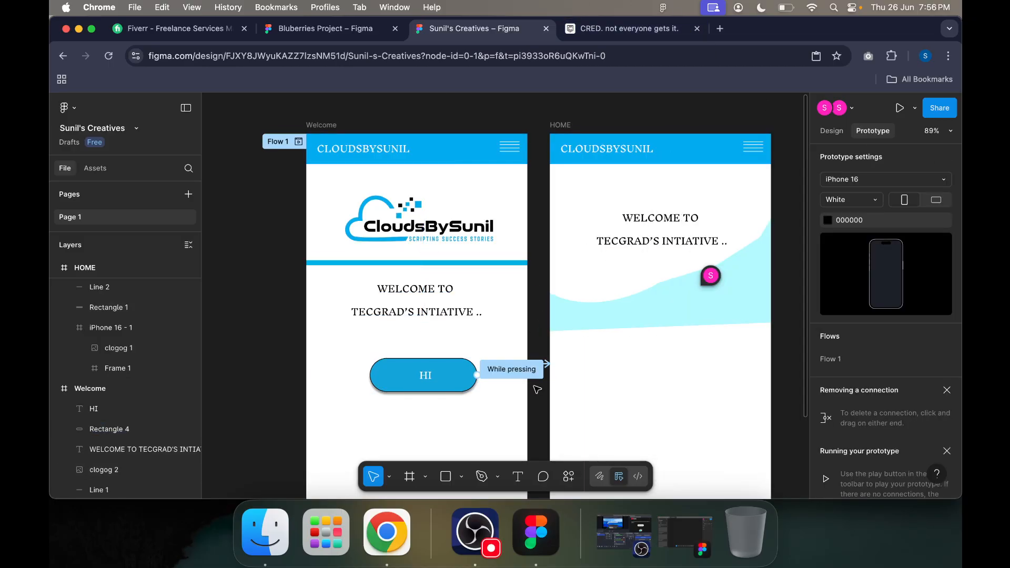
Step: Preview the prototype from the Welcome screen and test the HI button's transition to HOME twice, restarting the flow after each run
{"action": "scroll", "coordinate": [537, 390], "scroll_direction": "down", "scroll_amount": 10}
{"action": "scroll", "coordinate": [525, 438], "scroll_direction": "up", "scroll_amount": 8}
{"action": "scroll", "coordinate": [523, 437], "scroll_direction": "up", "scroll_amount": 5}
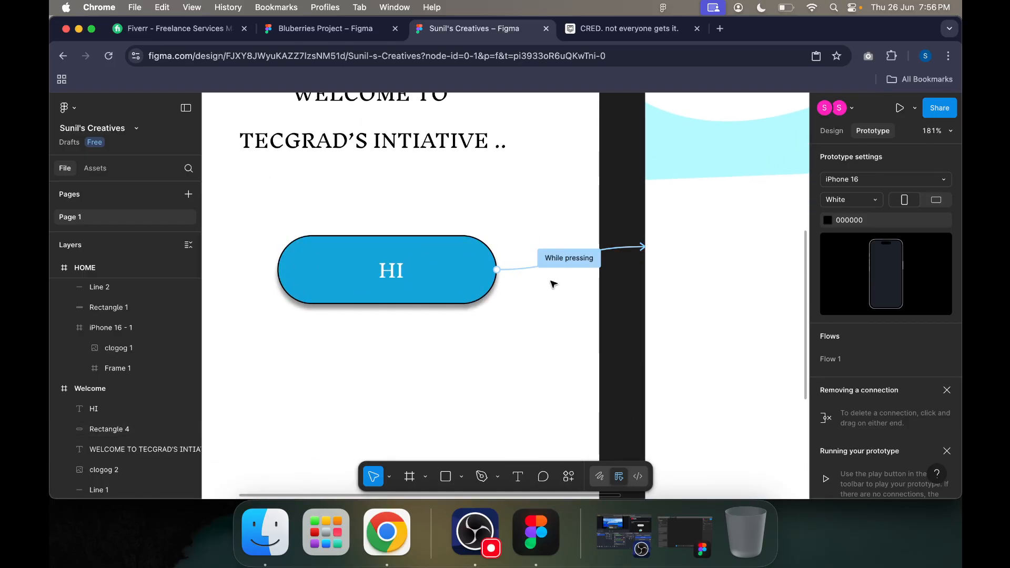
{"action": "scroll", "coordinate": [553, 283], "scroll_direction": "down", "scroll_amount": 5}
{"action": "scroll", "coordinate": [463, 218], "scroll_direction": "up", "scroll_amount": 2}
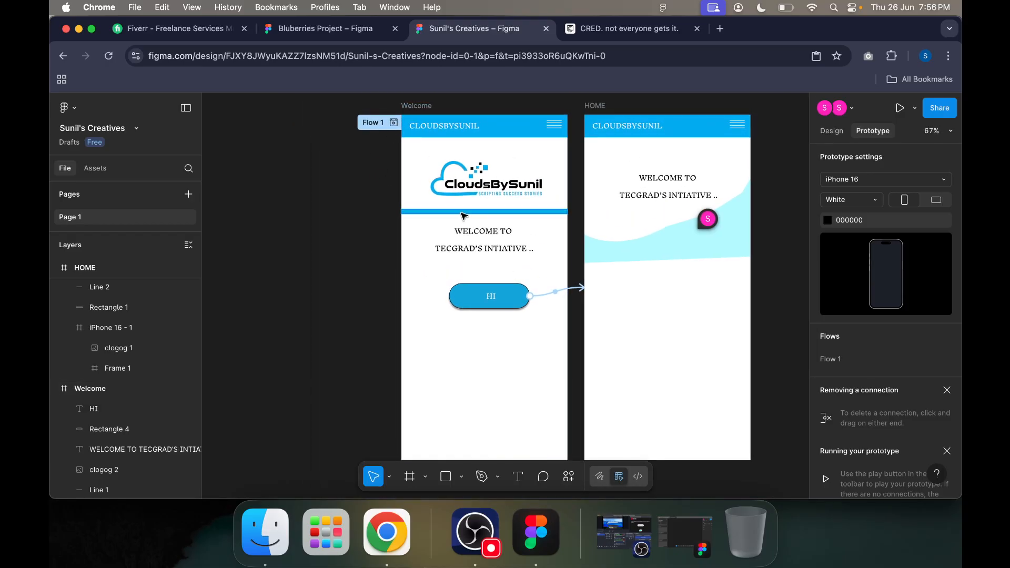
{"action": "left_click", "coordinate": [900, 107]}
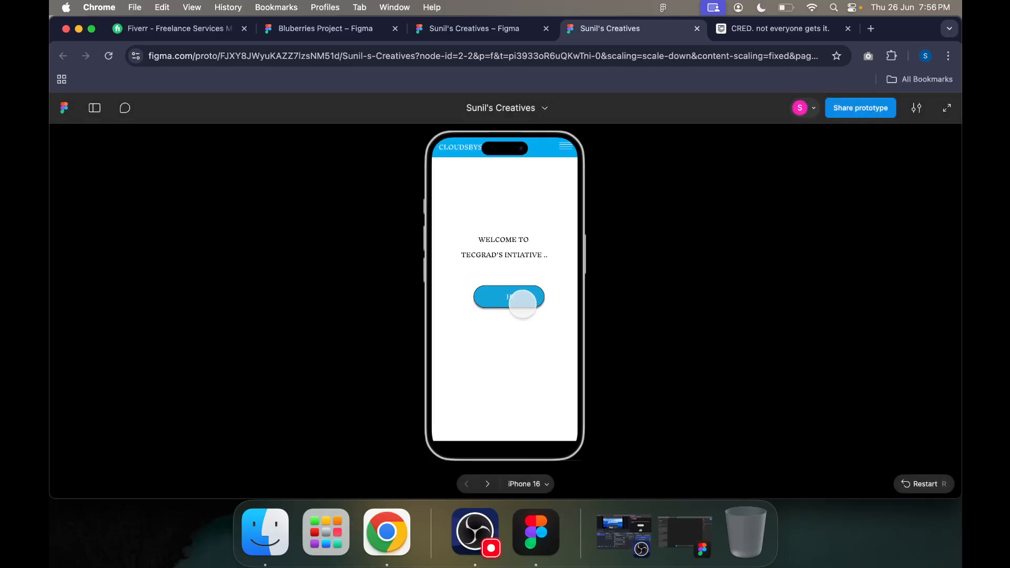
{"action": "left_click", "coordinate": [522, 305]}
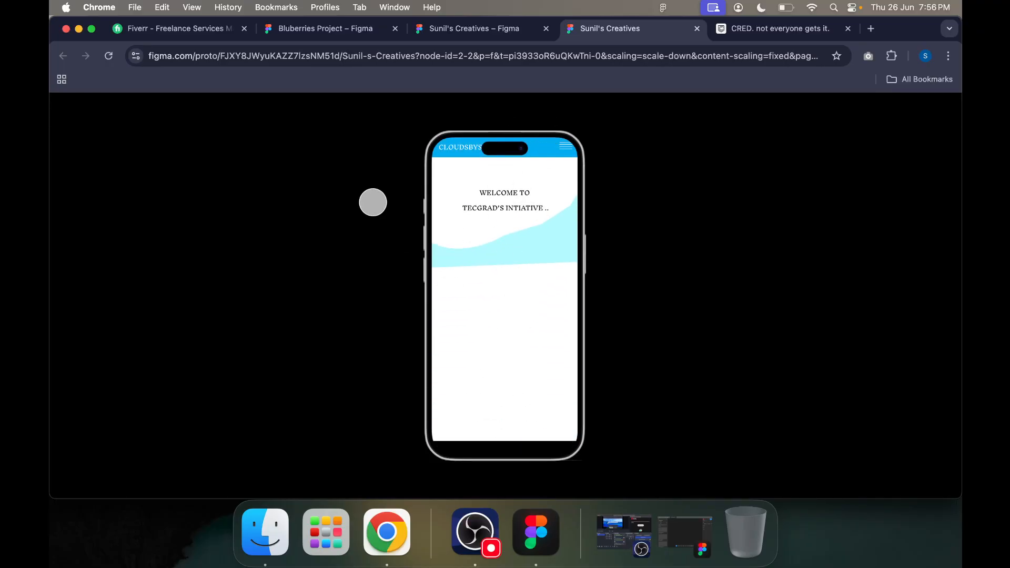
{"action": "left_click", "coordinate": [930, 486]}
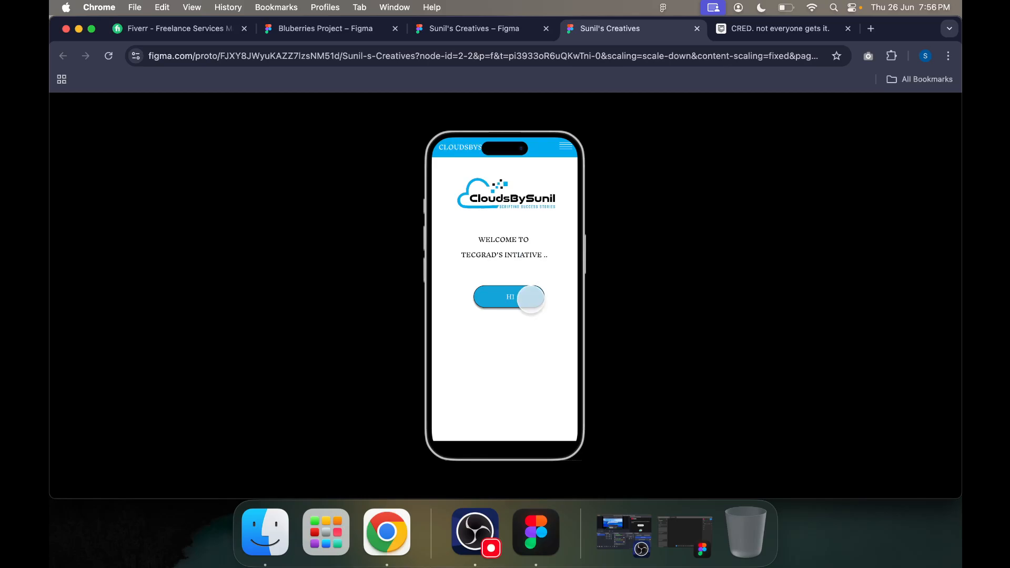
{"action": "left_click", "coordinate": [526, 295]}
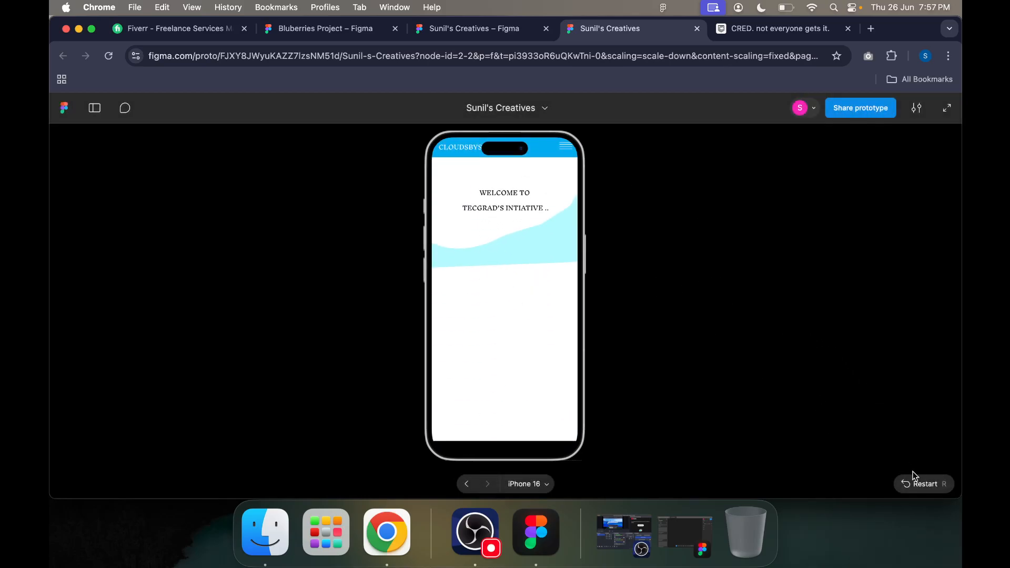
{"action": "left_click", "coordinate": [918, 483]}
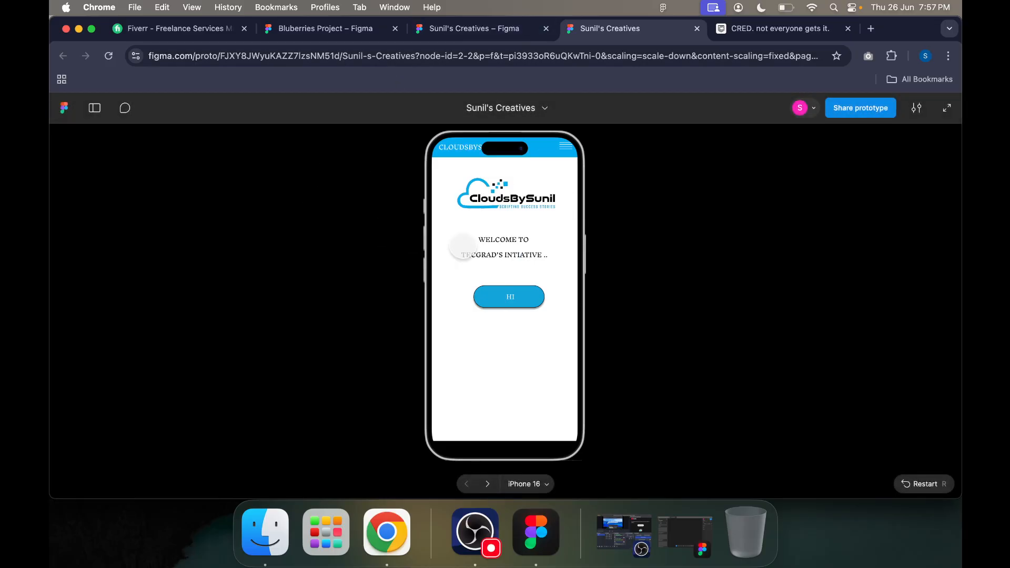